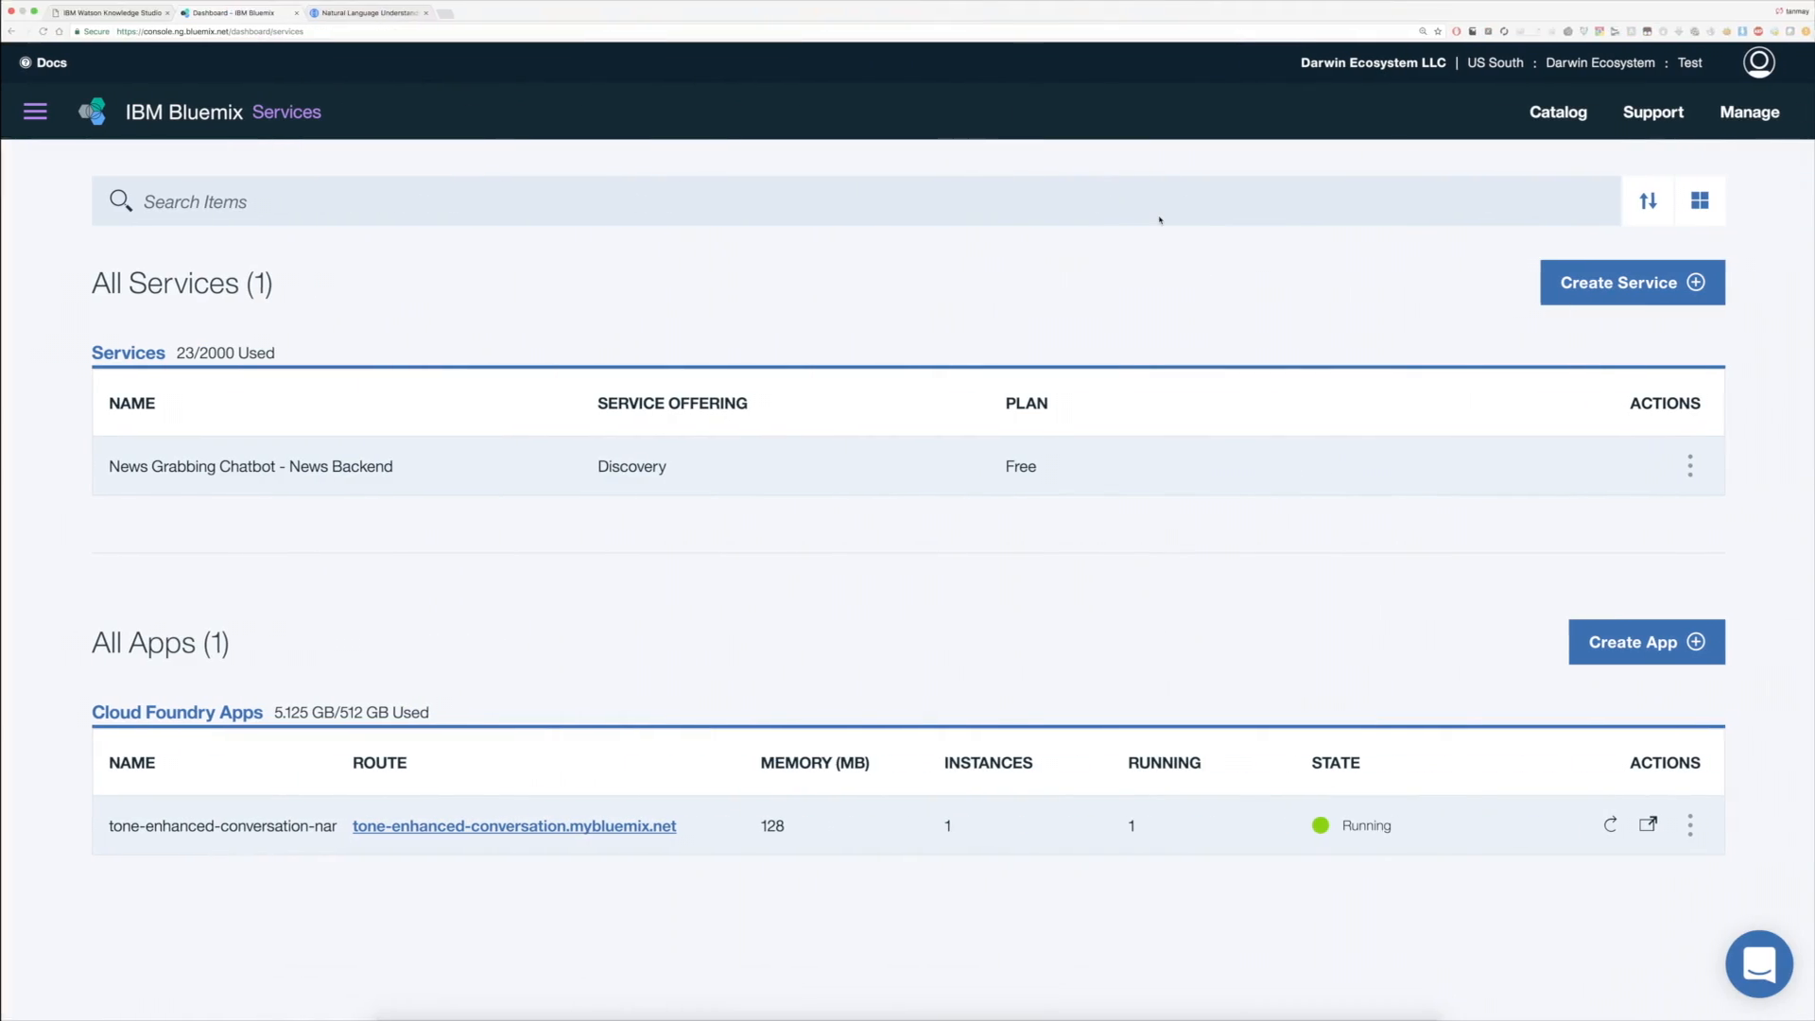
# Switch to Watson Knowledge Studio and create a project named "date ks project" with English as the document language
pyautogui.click(83, 13)
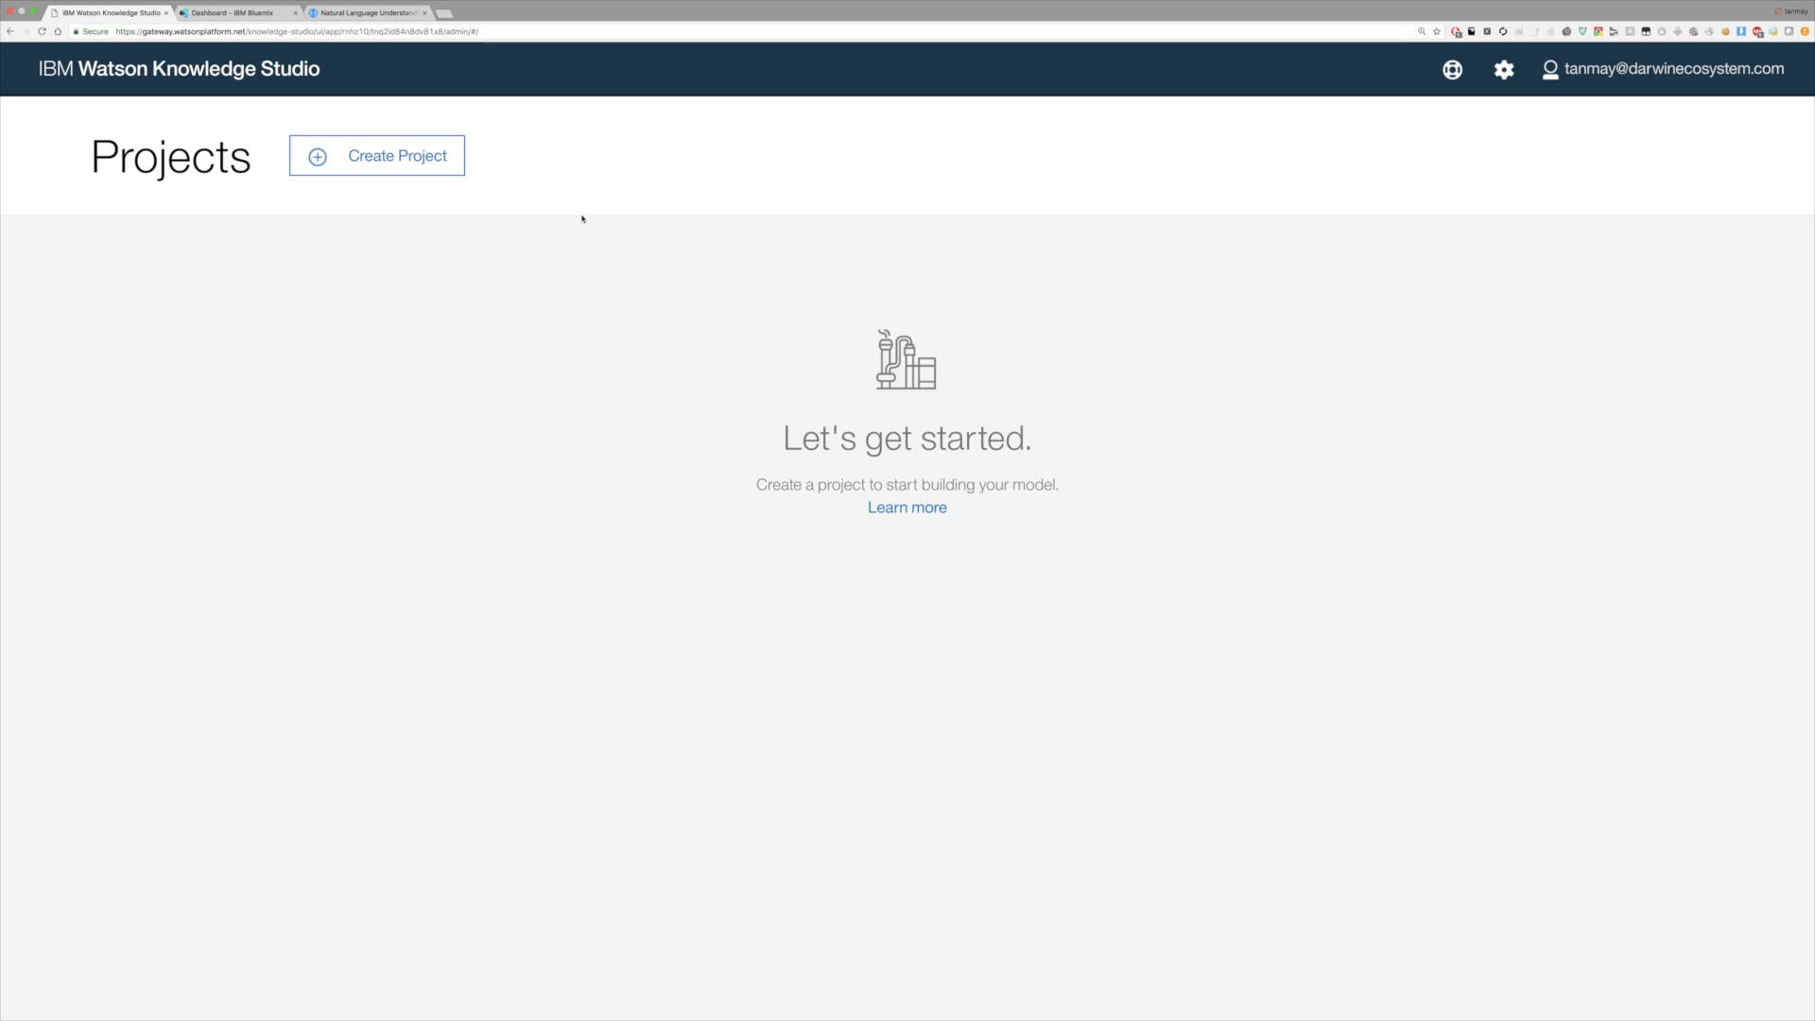
pyautogui.click(359, 159)
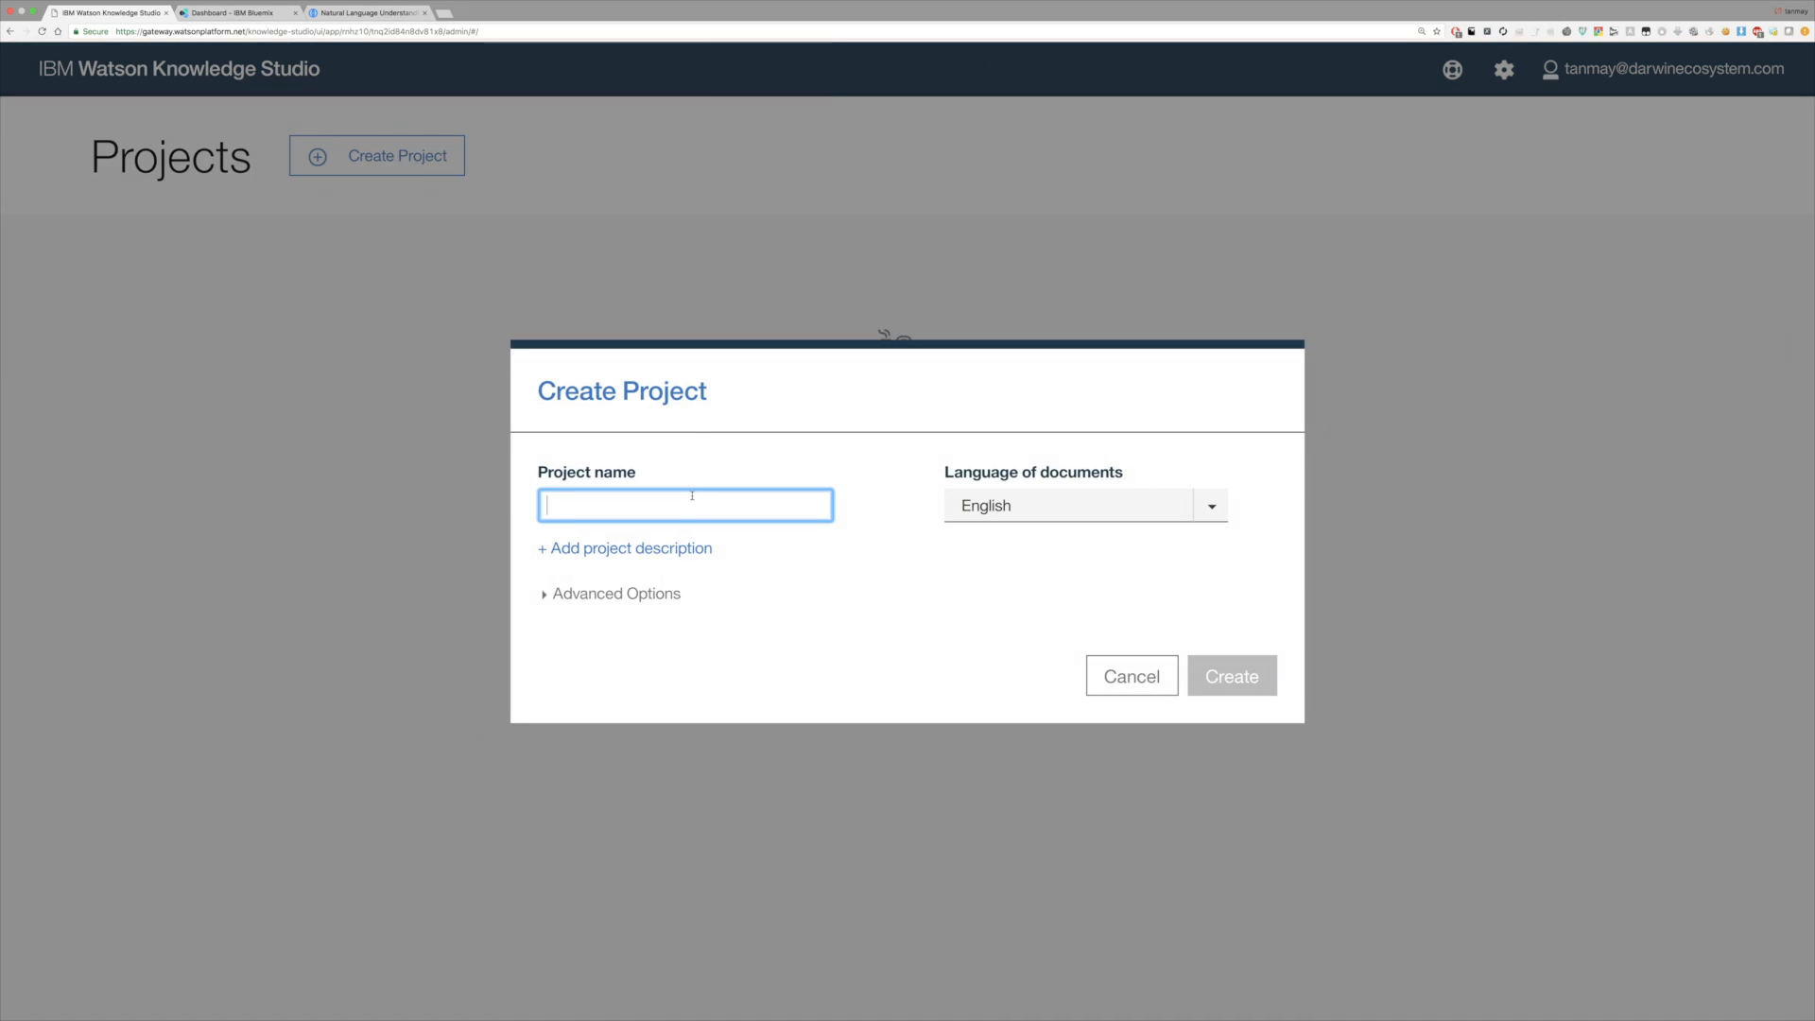
pyautogui.write('date ')
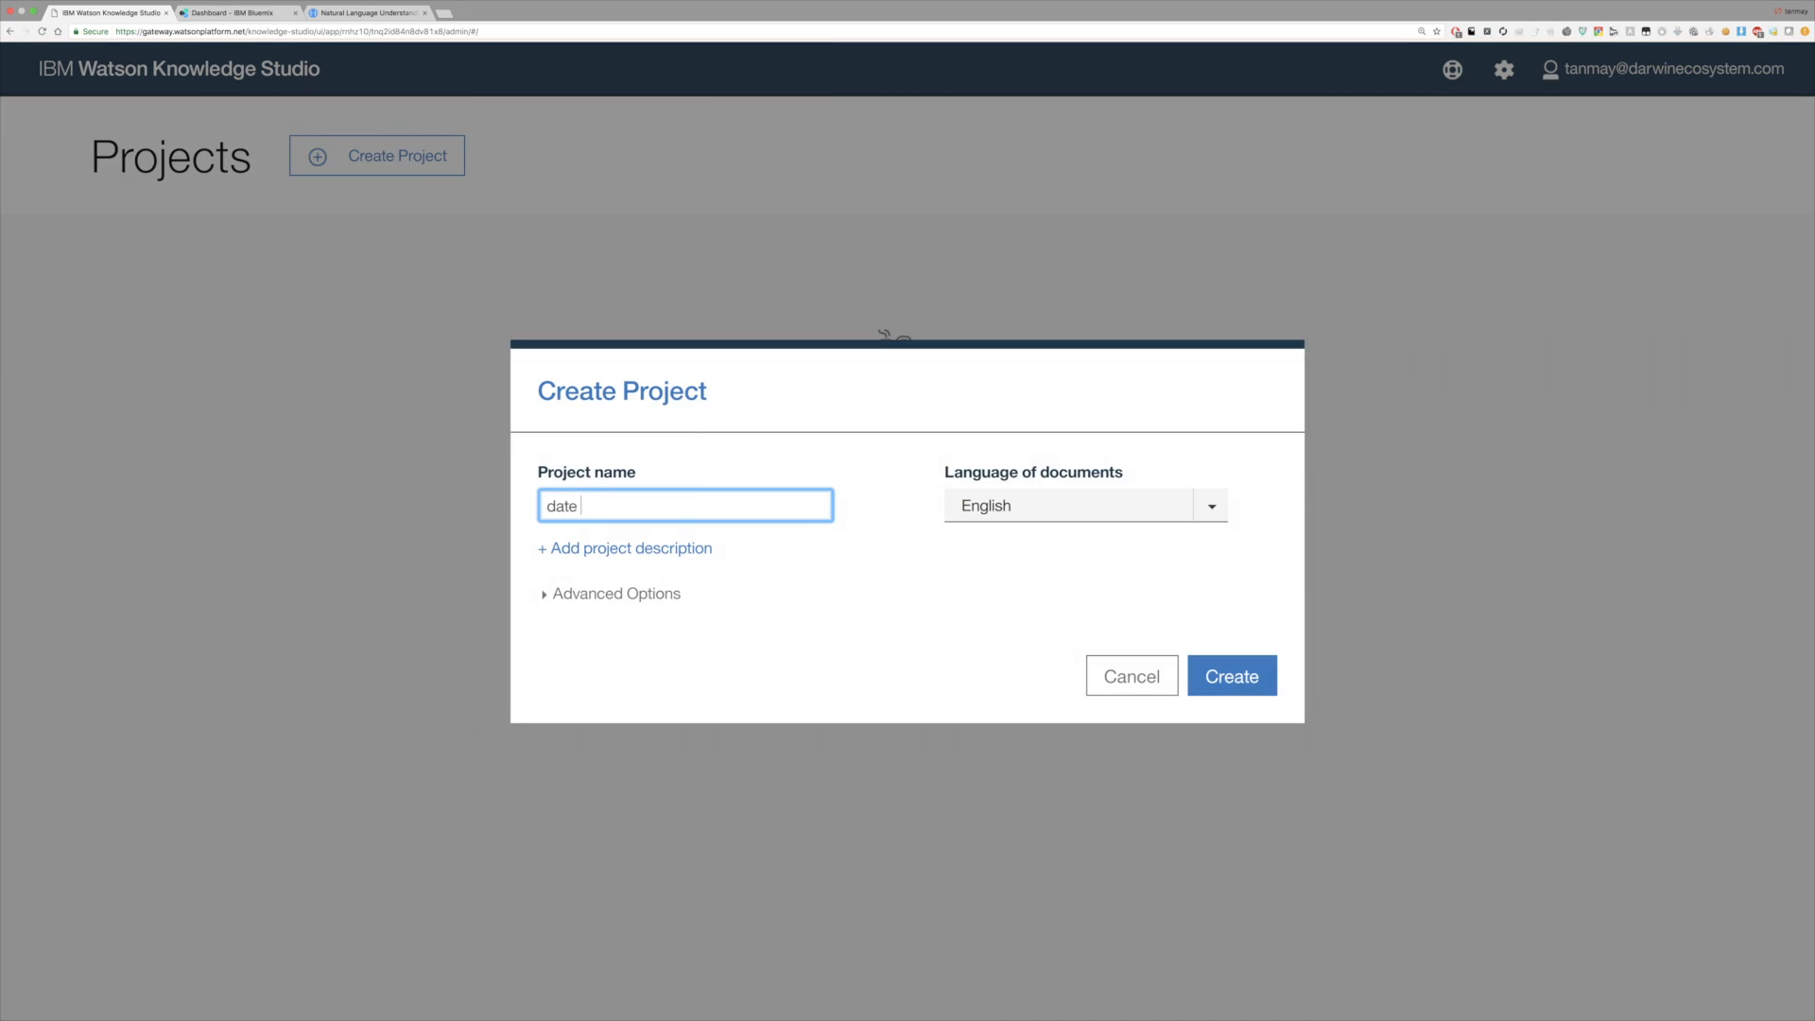
pyautogui.write('ks pro')
pyautogui.press('BackSpace')
pyautogui.press('BackSpace')
pyautogui.press('BackSpace')
pyautogui.press('BackSpace')
pyautogui.write('project')
pyautogui.click(1004, 507)
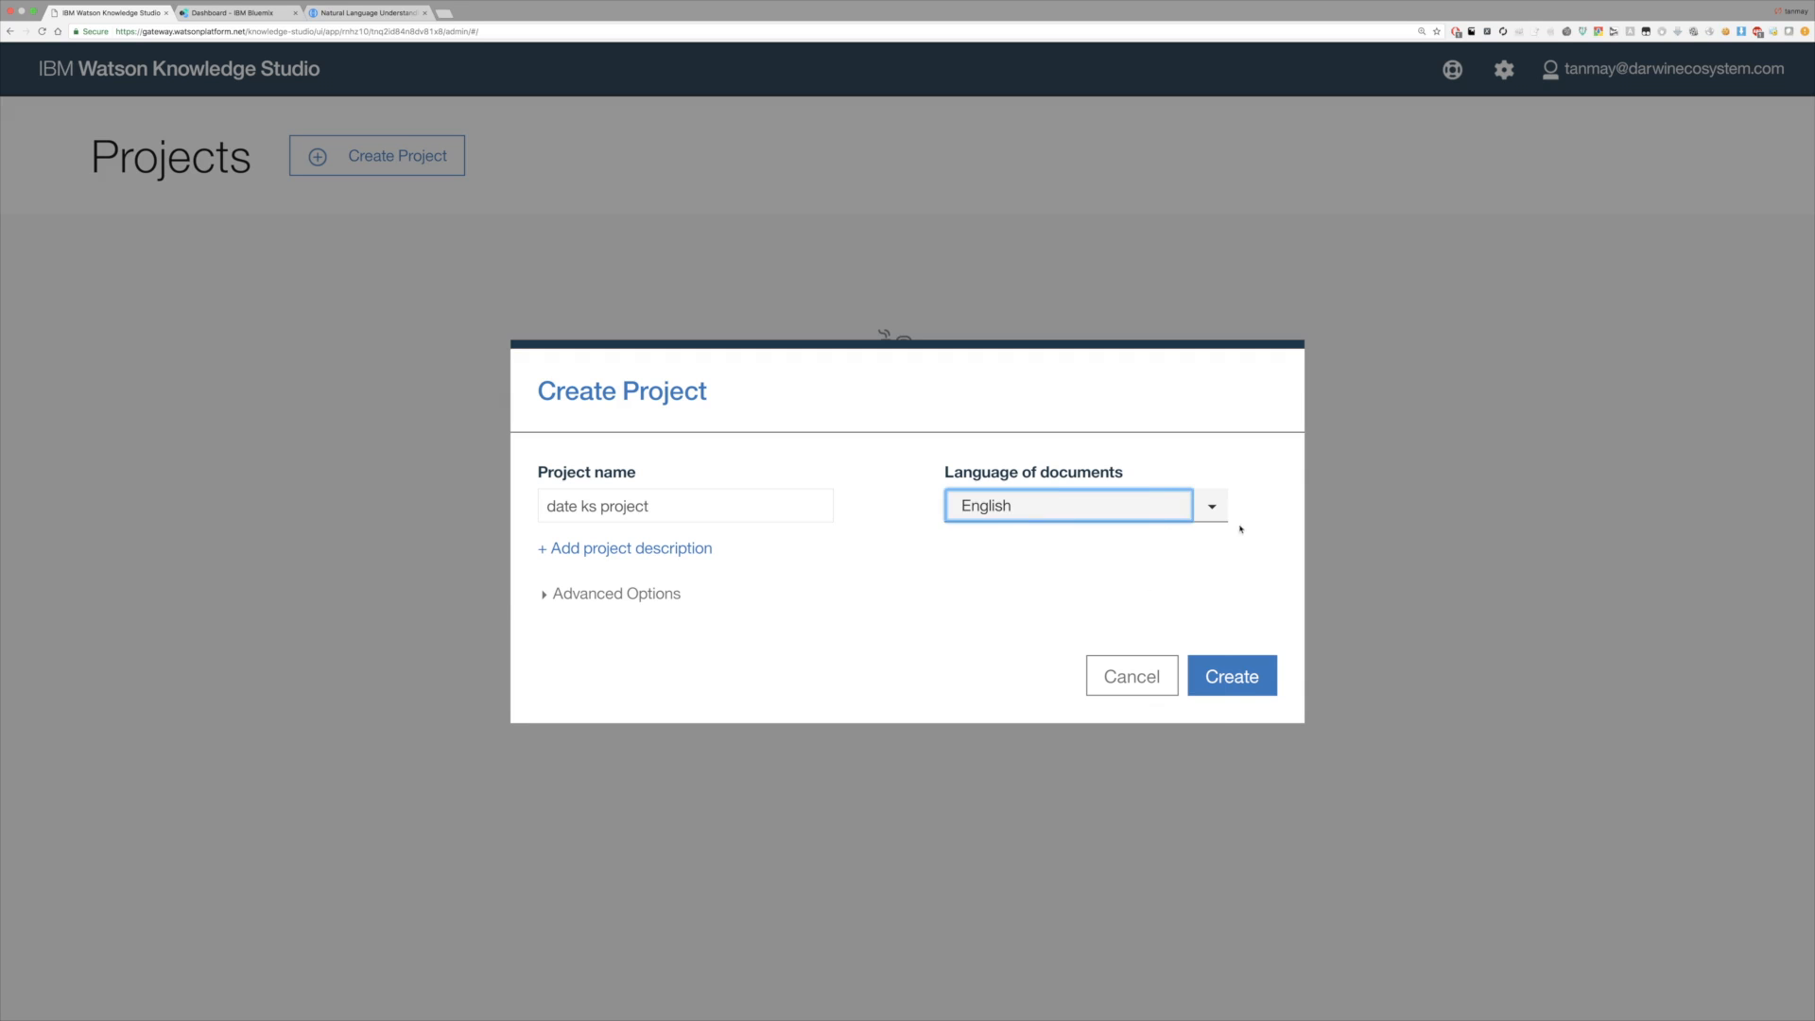
pyautogui.click(1212, 506)
pyautogui.click(1212, 507)
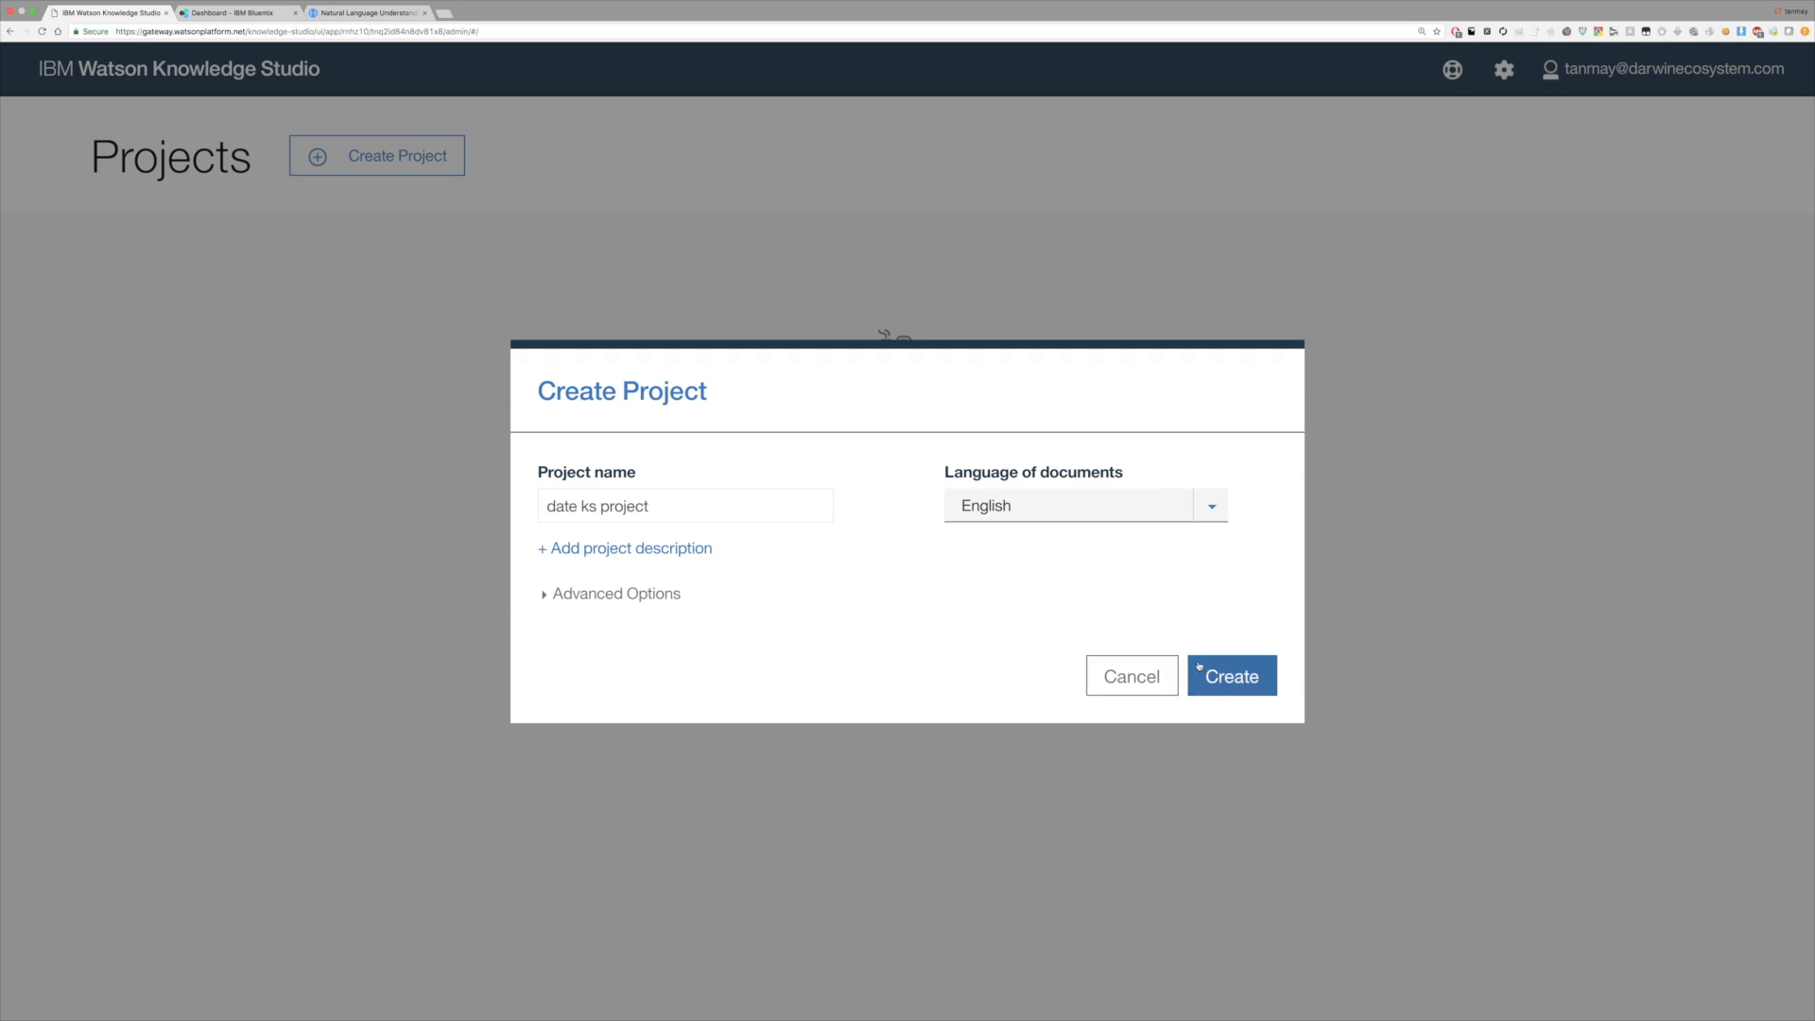
pyautogui.click(1227, 677)
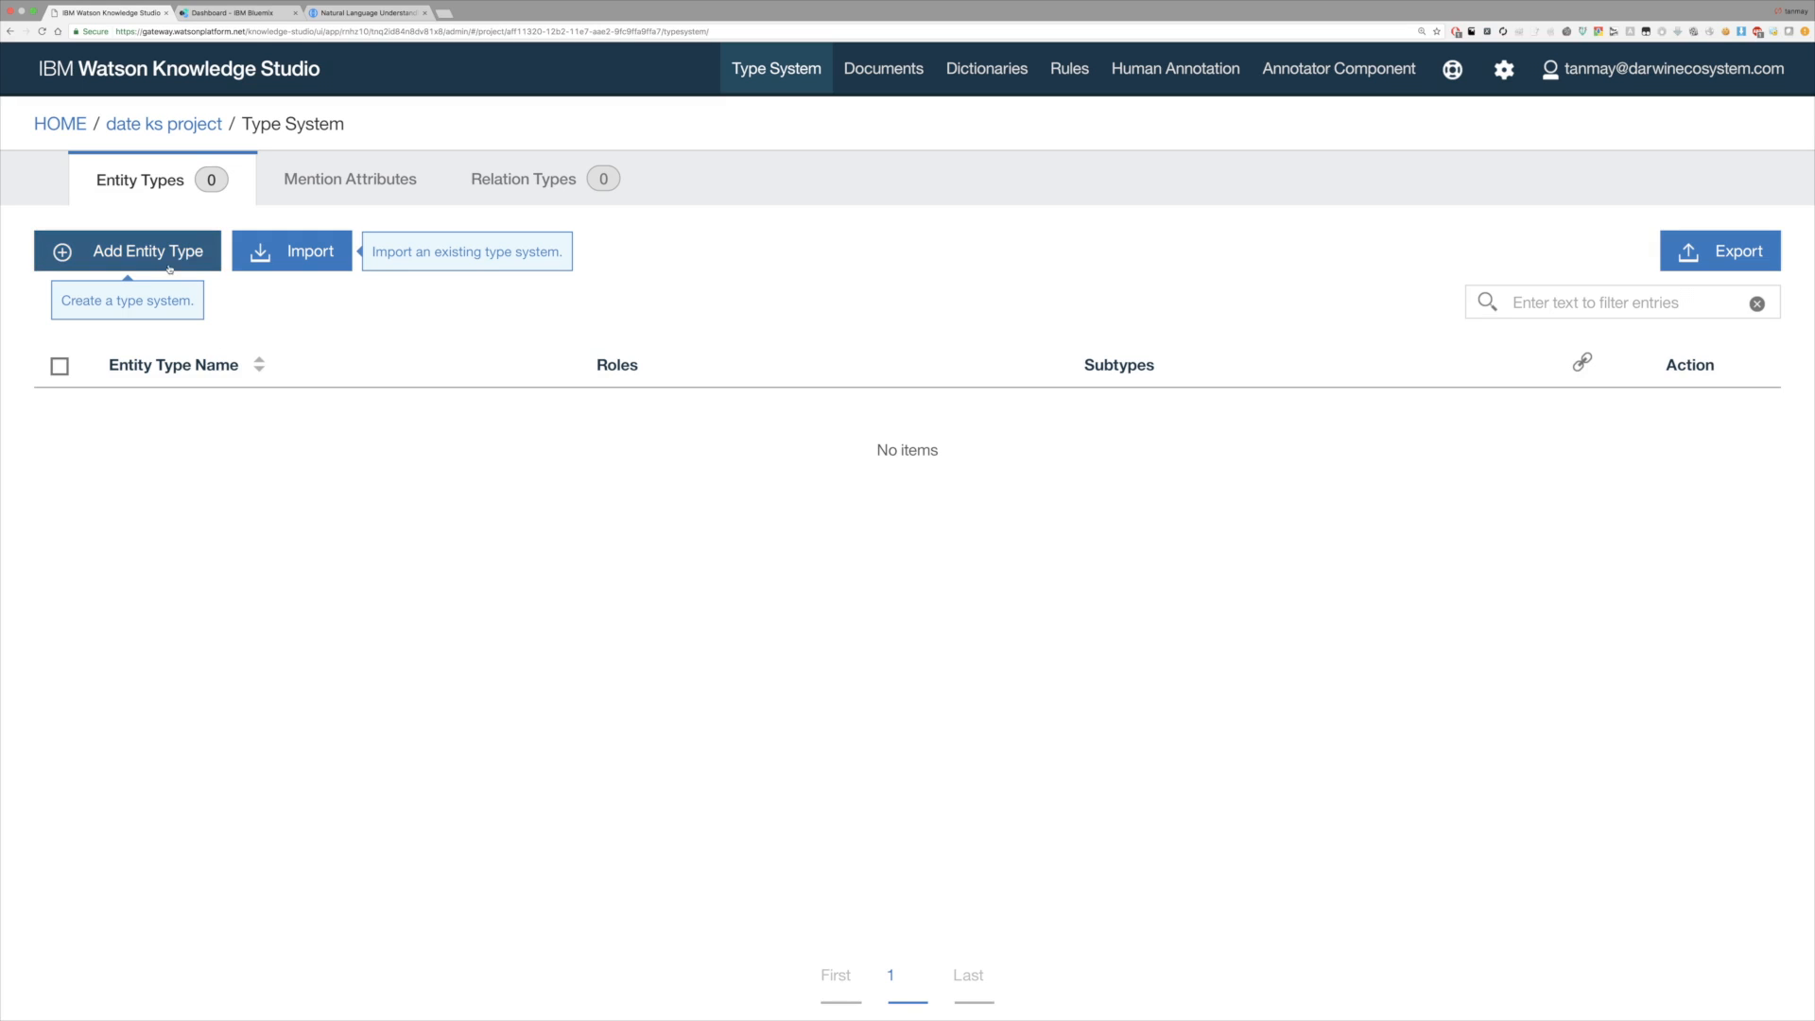
# Add and save an entity type named DATE in the project's type system
pyautogui.click(114, 262)
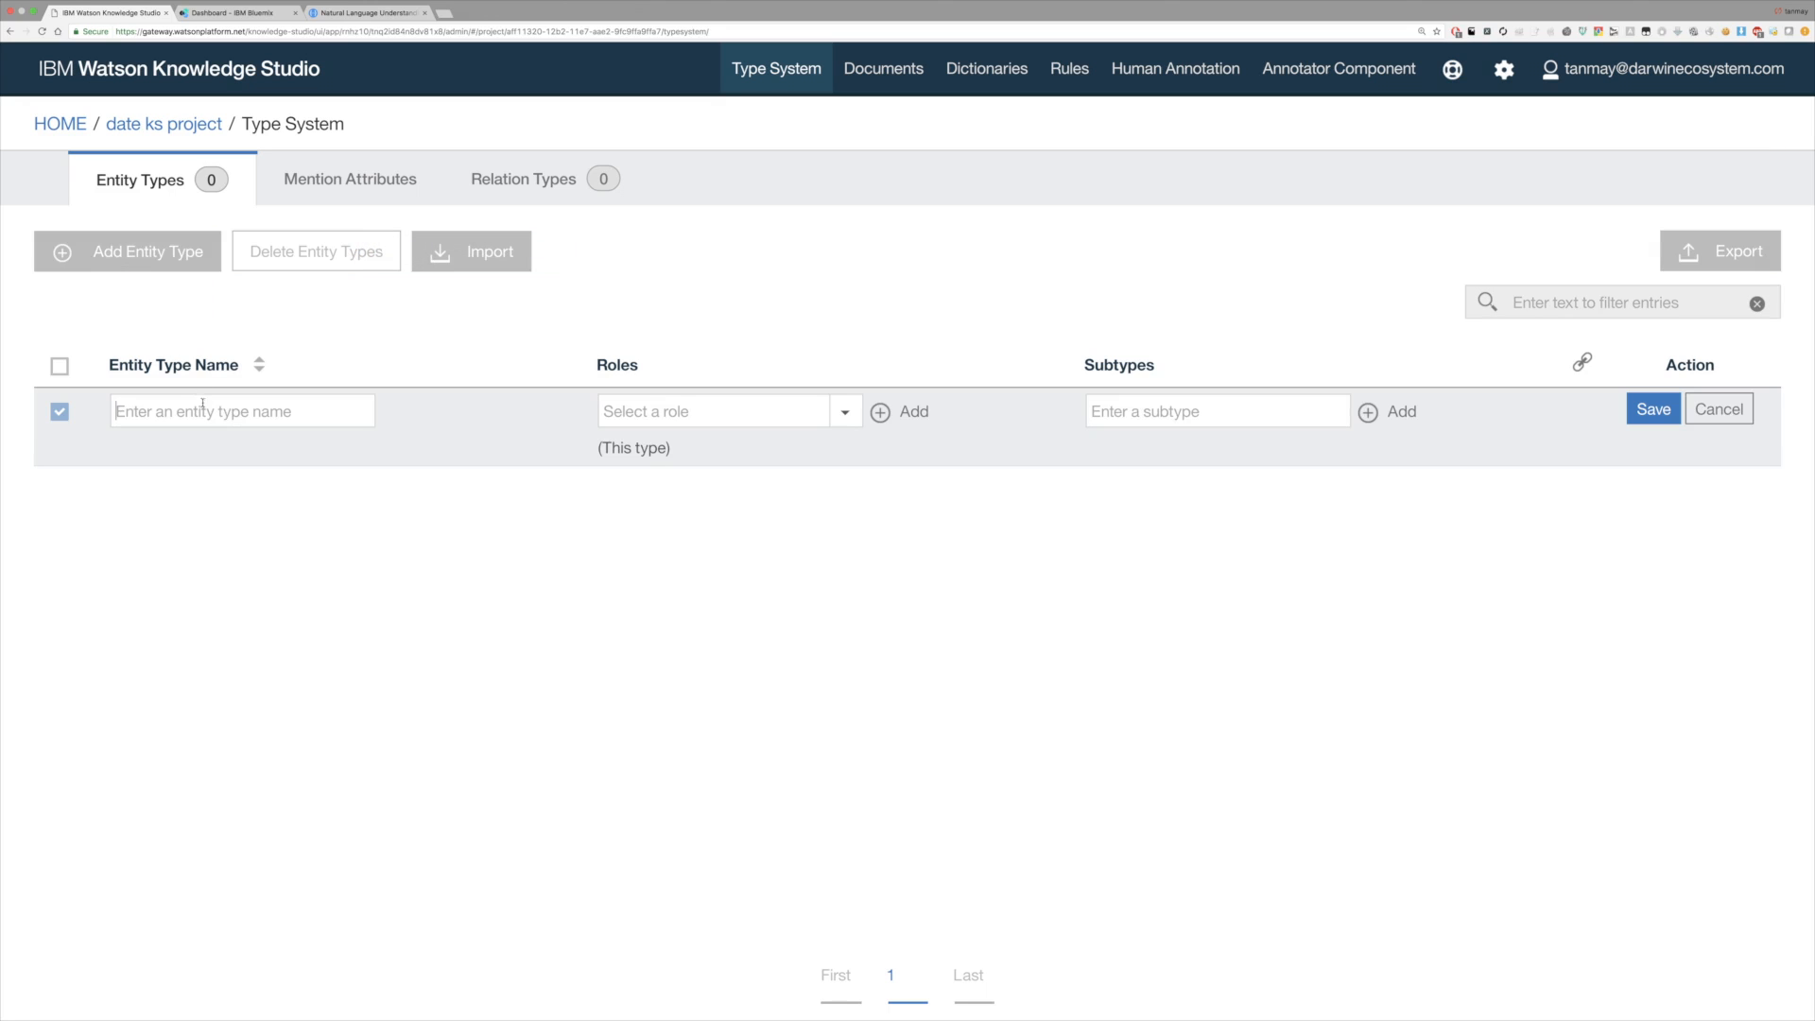
pyautogui.write('DATE')
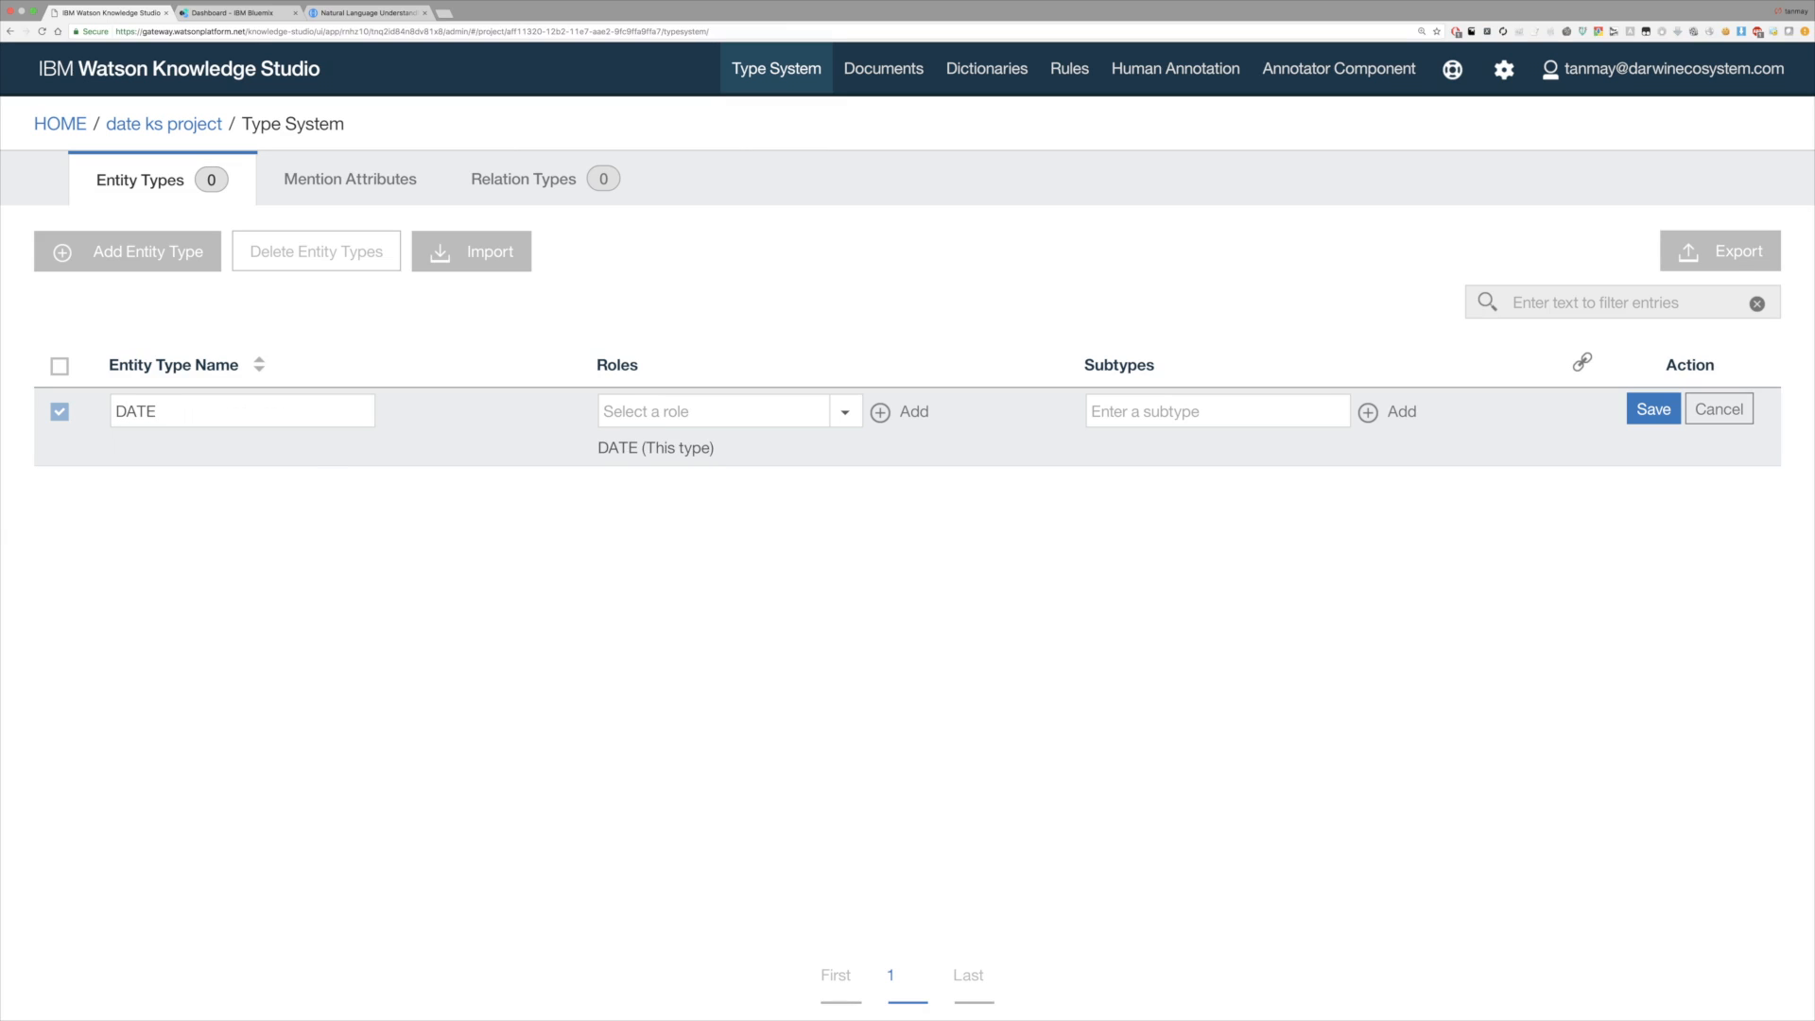
pyautogui.doubleClick(213, 414)
pyautogui.click(1652, 409)
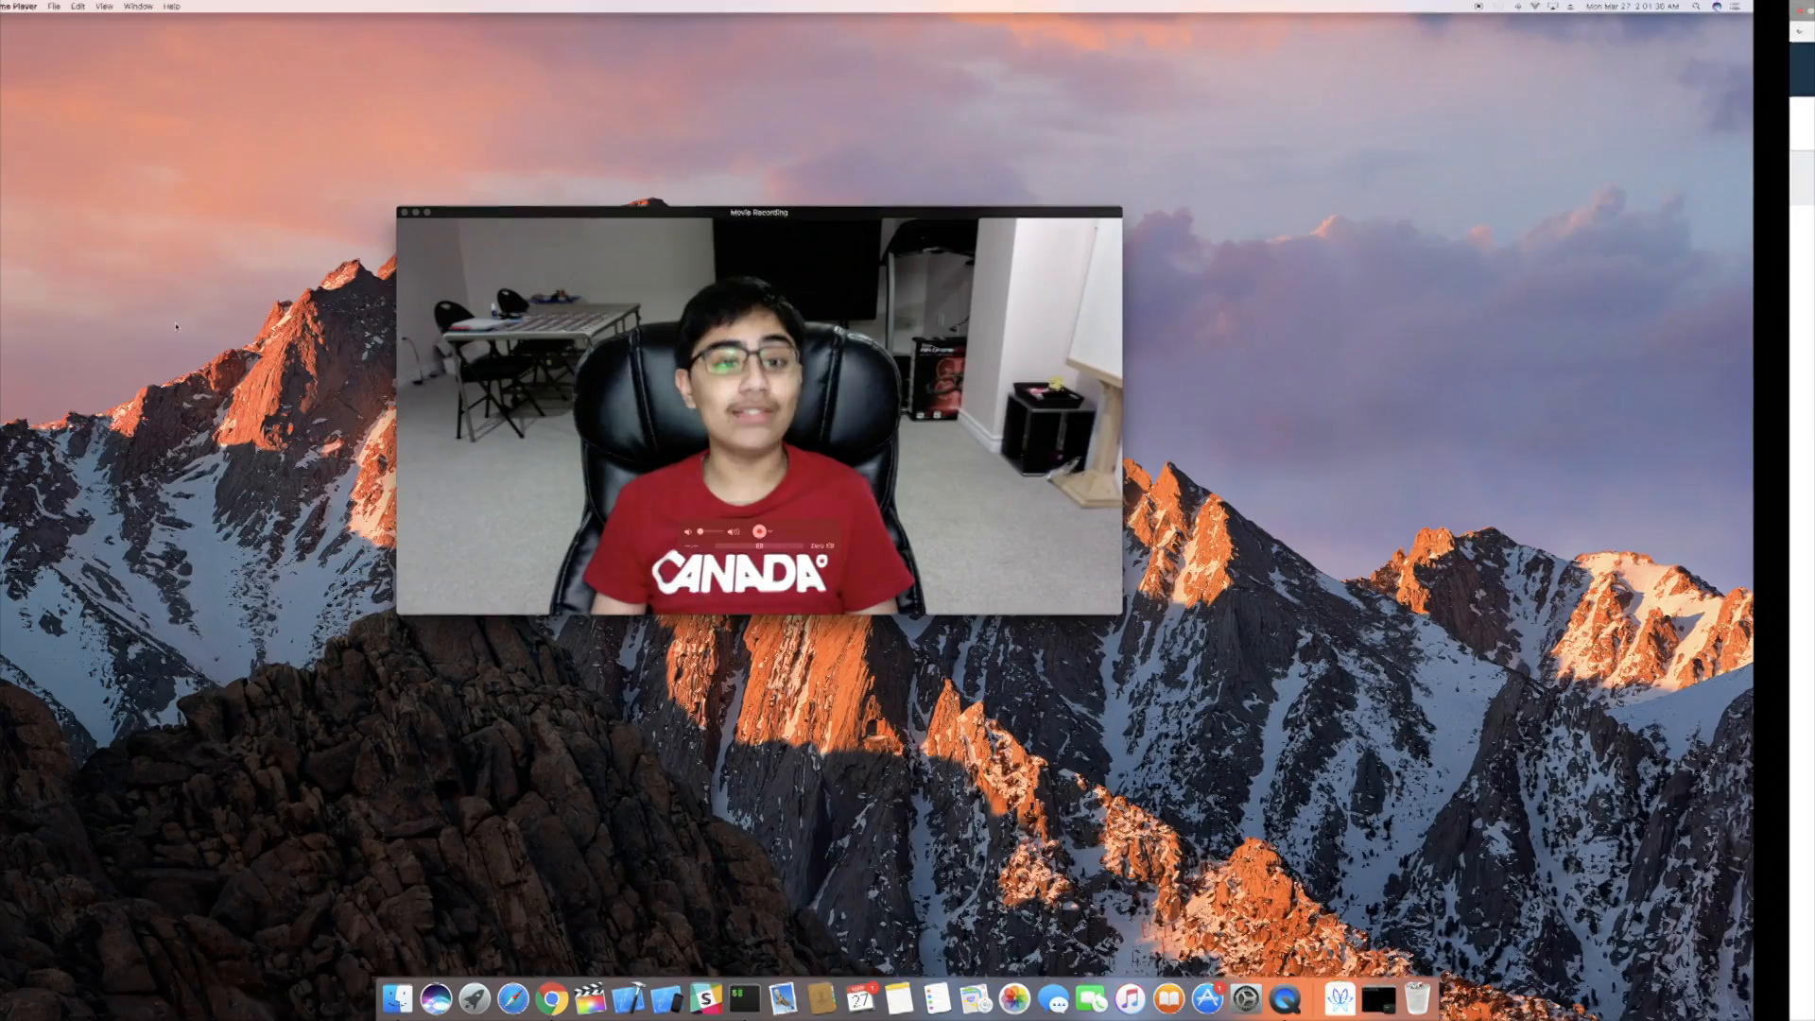
# Preview the knowledgestudio_trainingdata file on the desktop and read its example sentences containing dates
pyautogui.moveTo(776, 234); pyautogui.dragTo(887, 443)
pyautogui.click(891, 387)
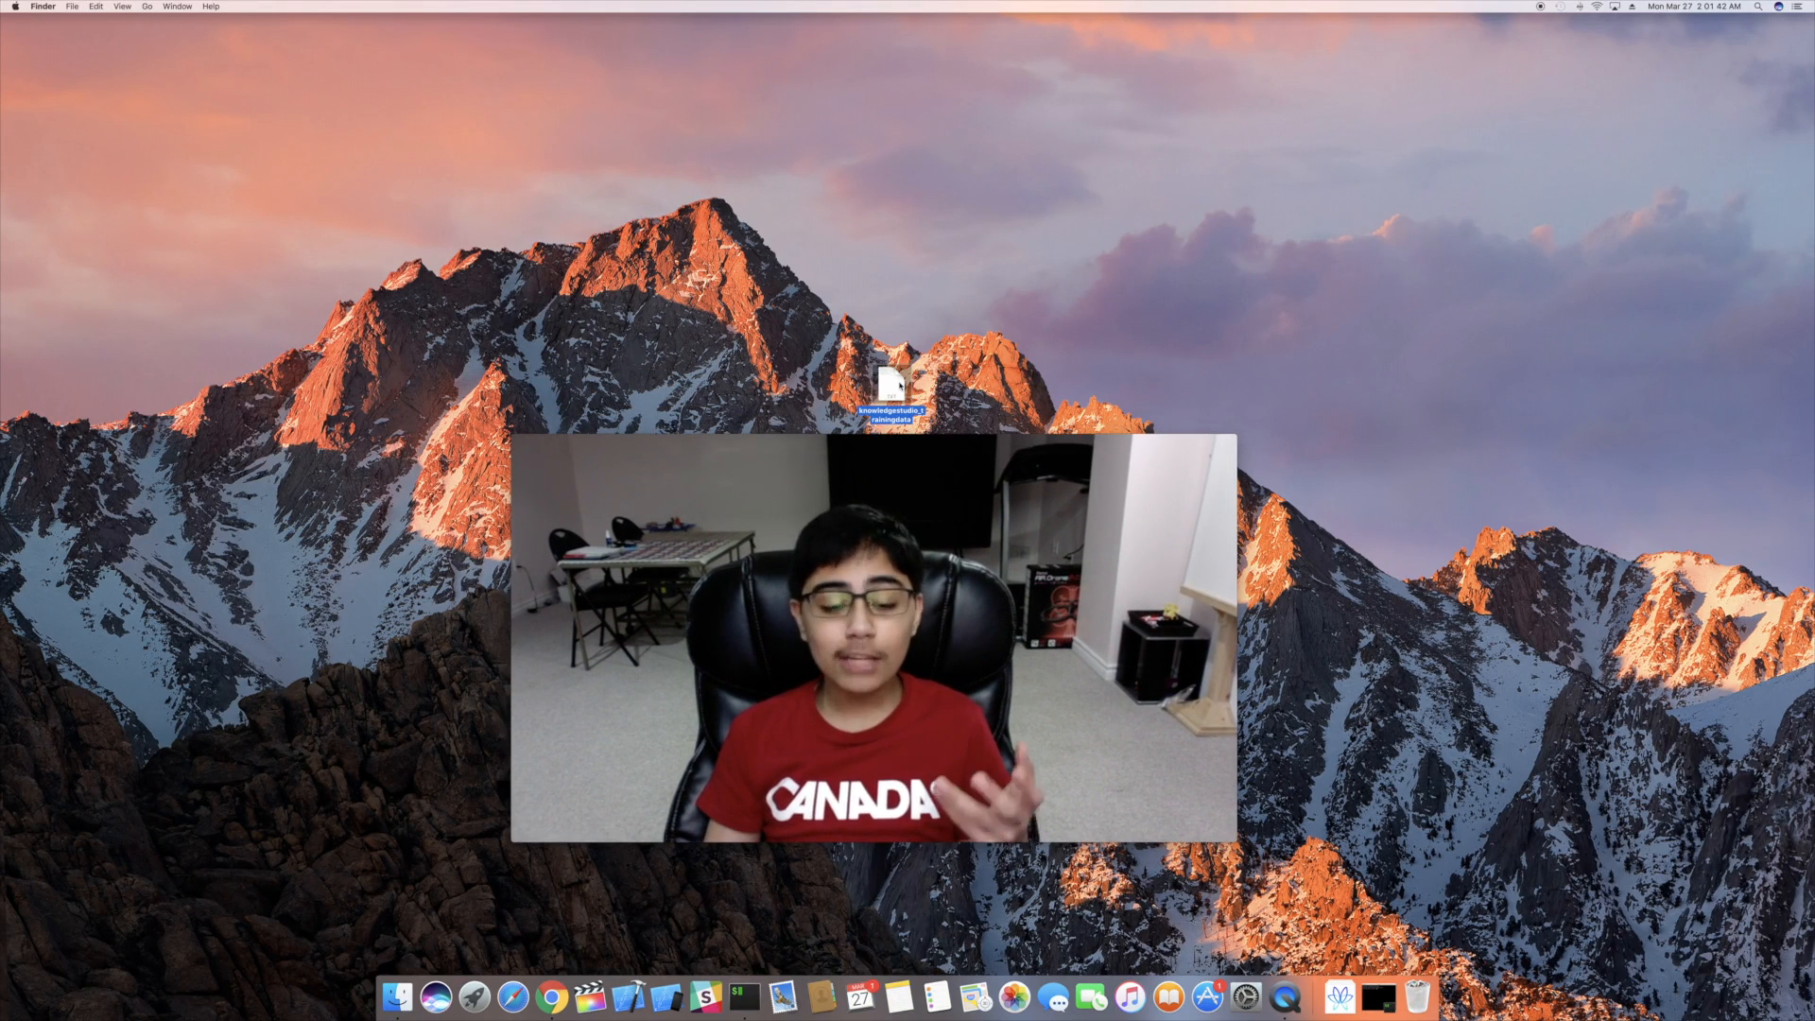
pyautogui.press('space')
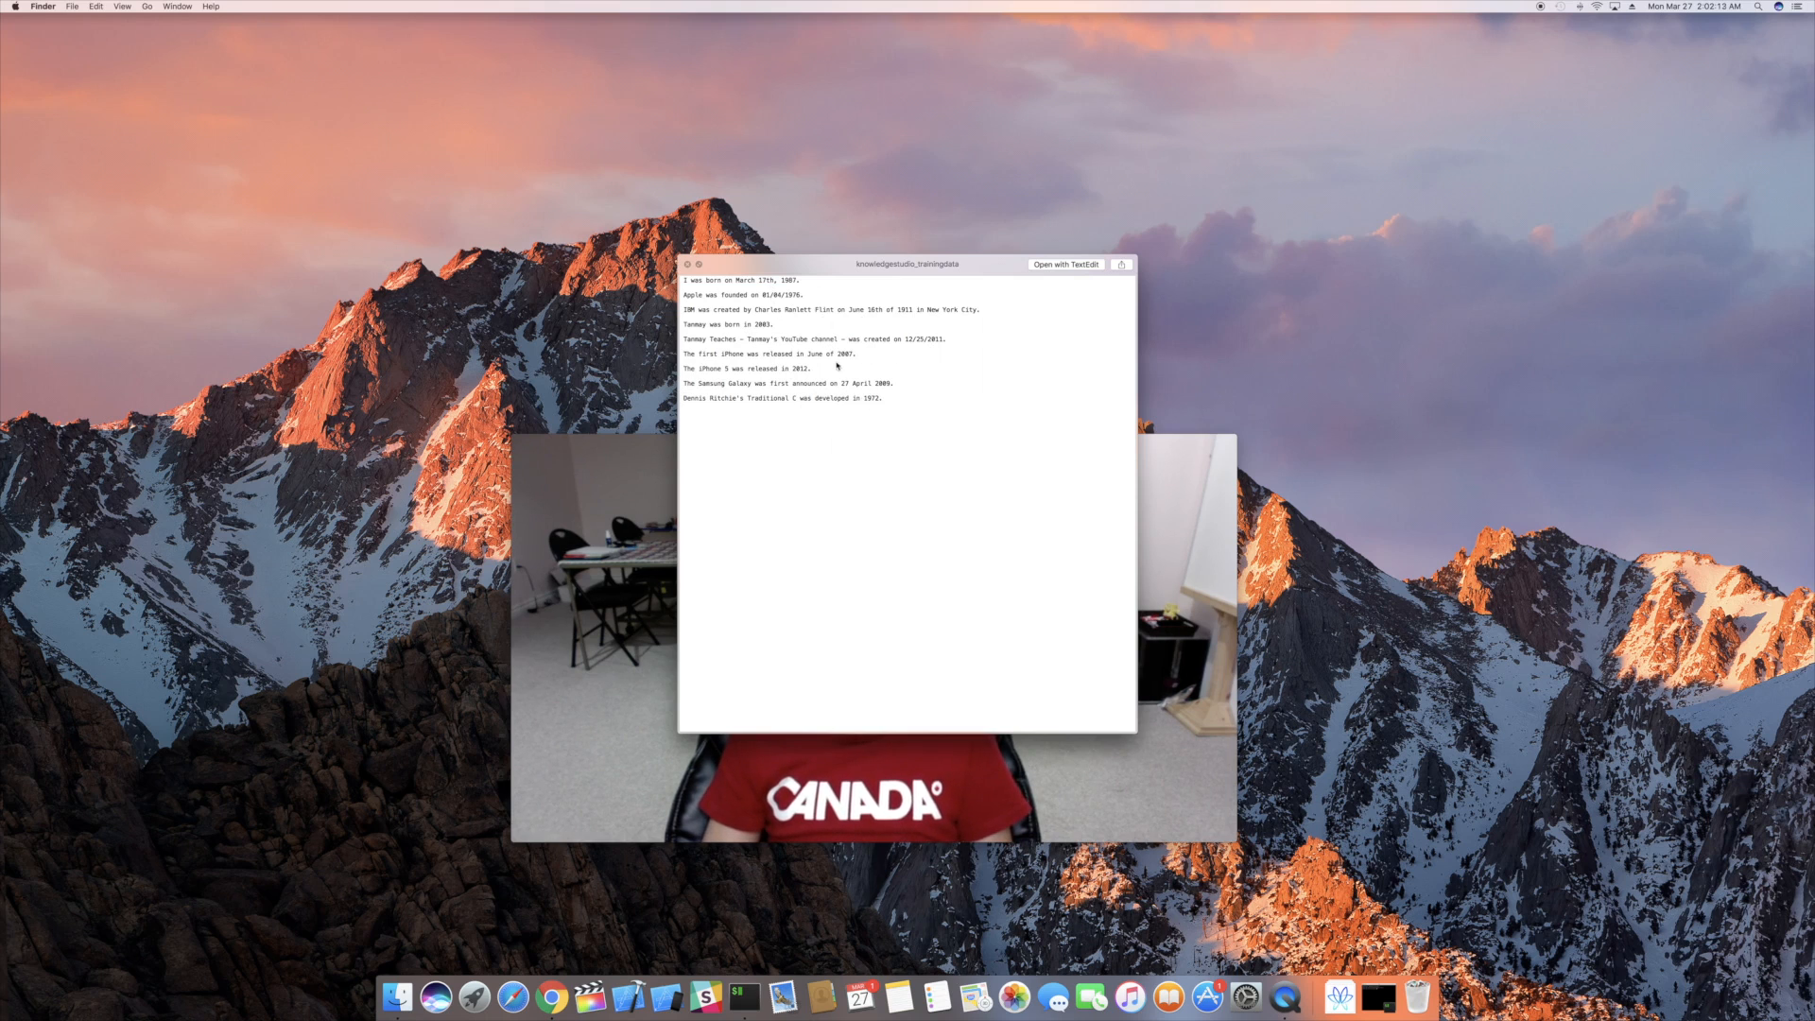
pyautogui.moveTo(807, 271); pyautogui.dragTo(1355, 234)
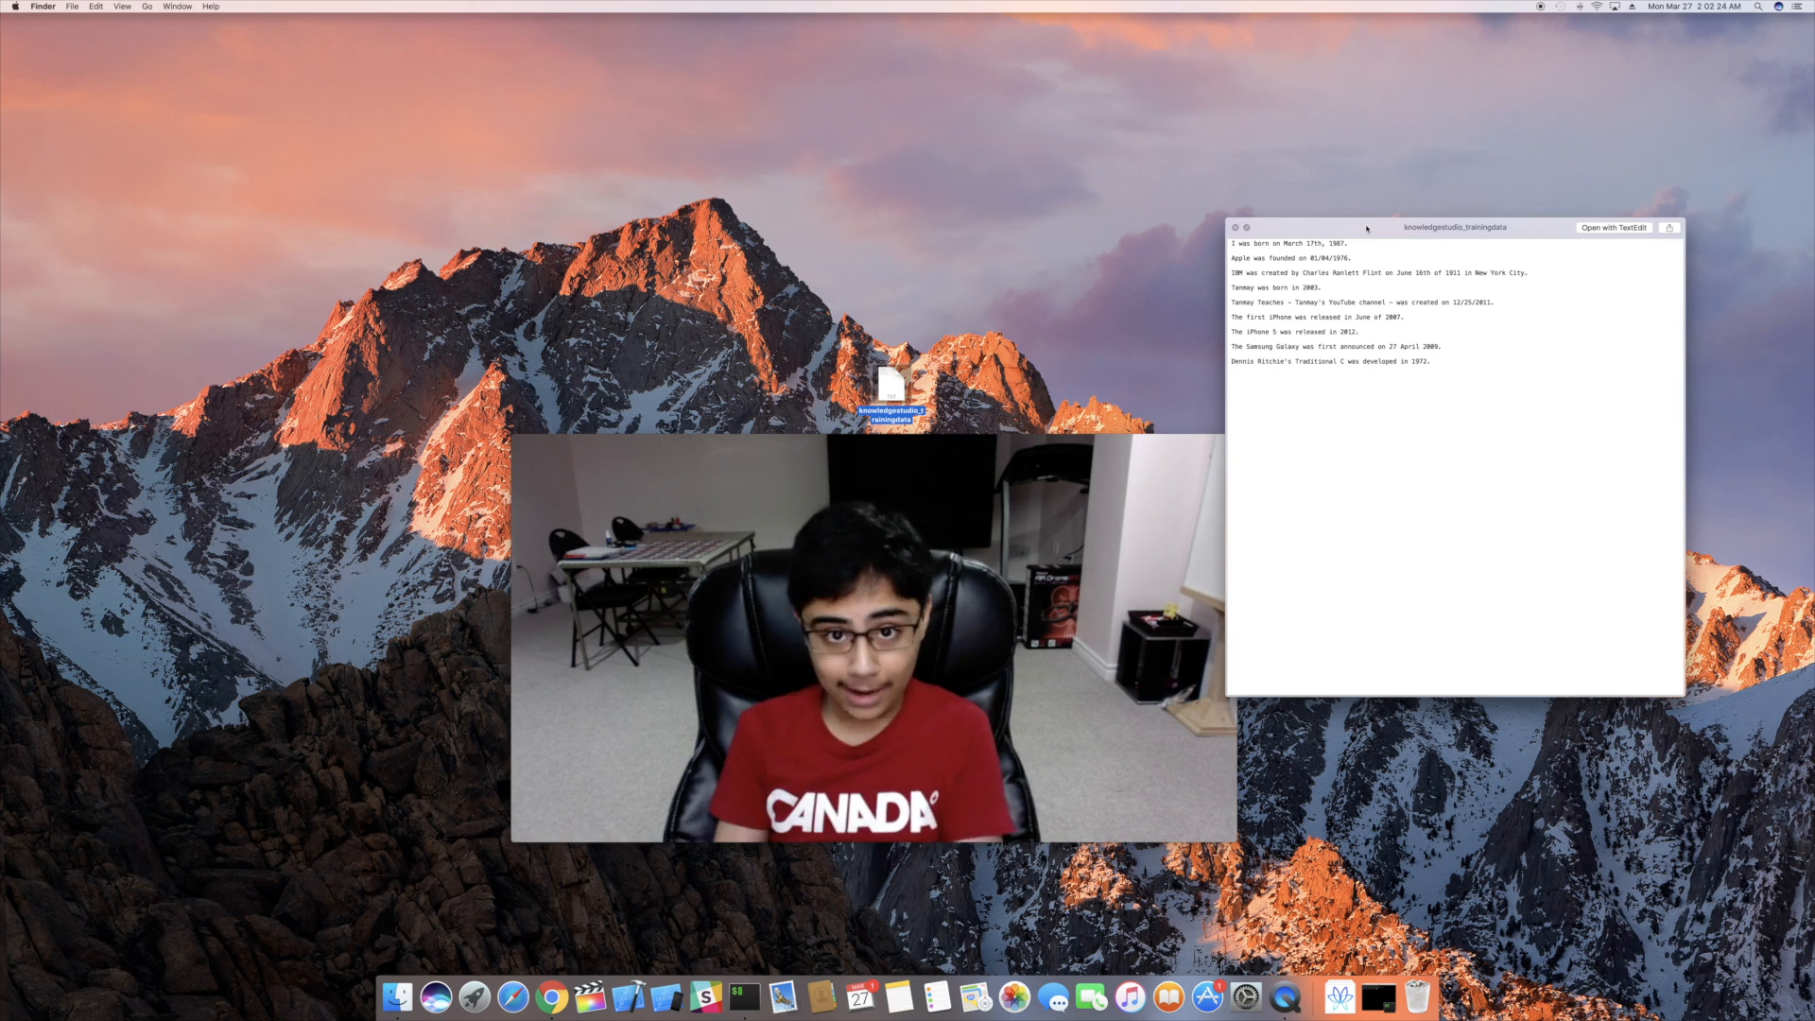
pyautogui.press('space')
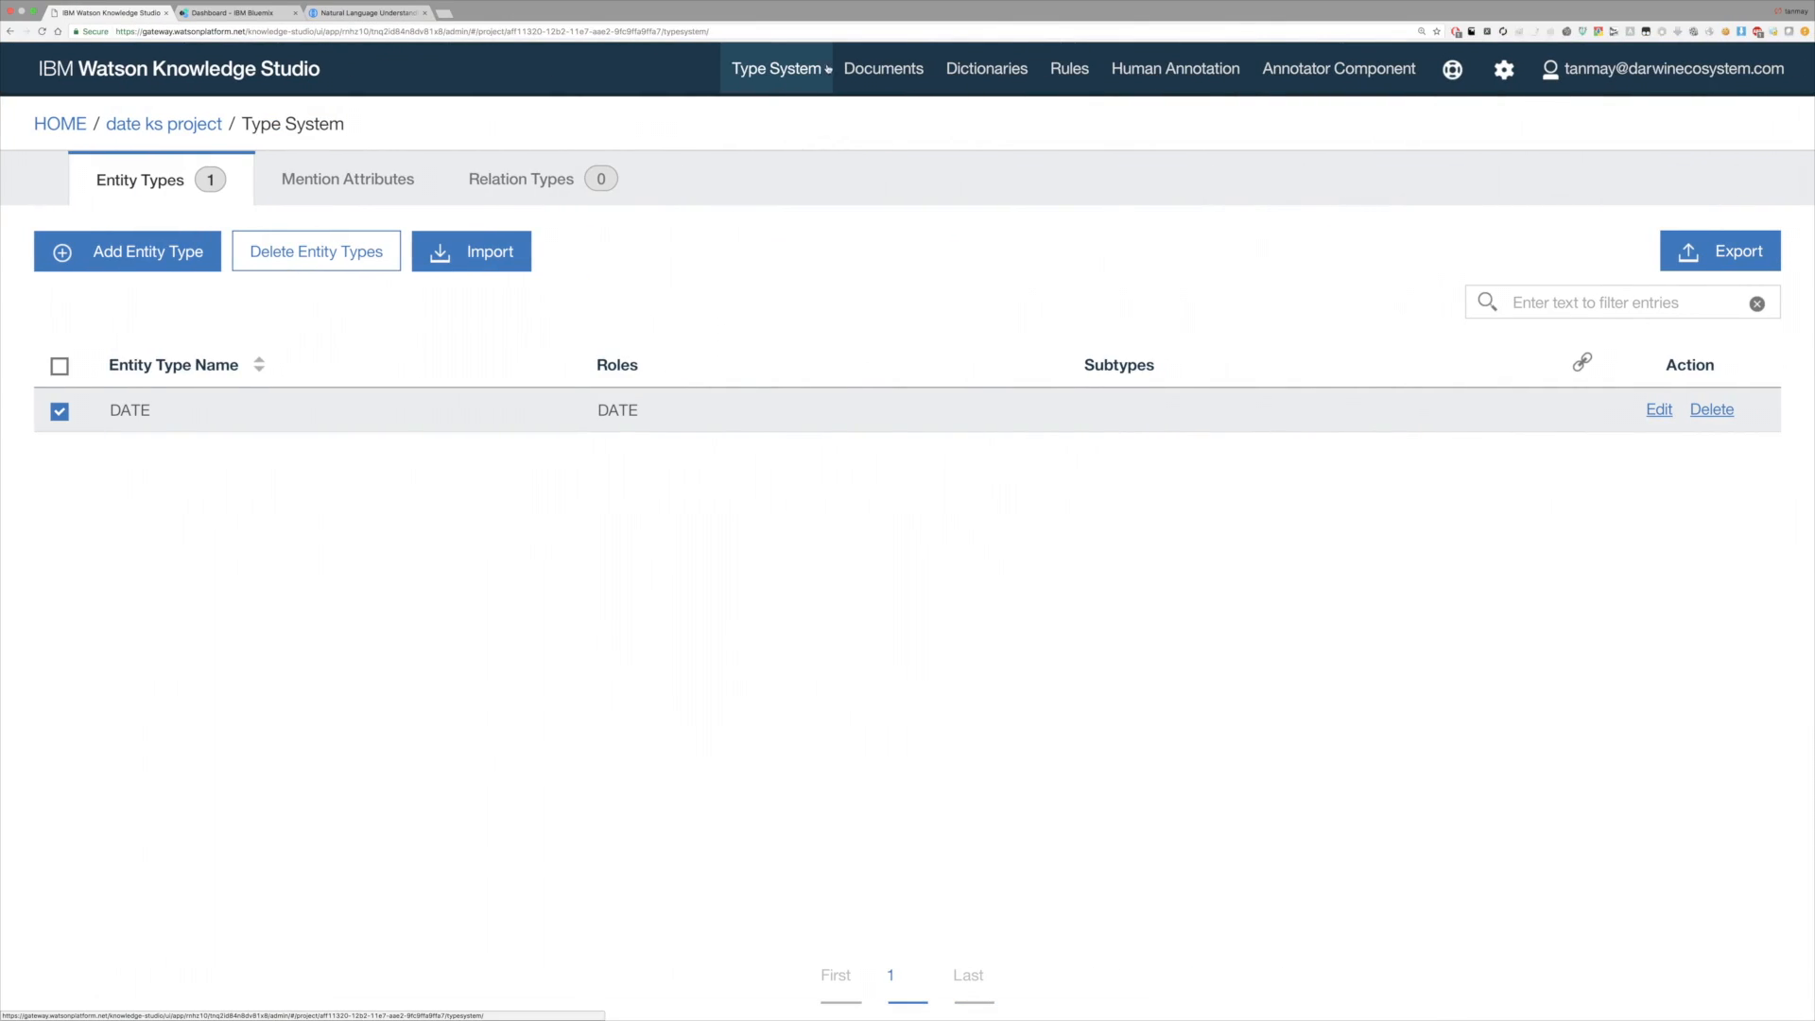
# Import knowledgestudio_trainingdata.txt from the Desktop folder as a document set in the project
pyautogui.click(889, 81)
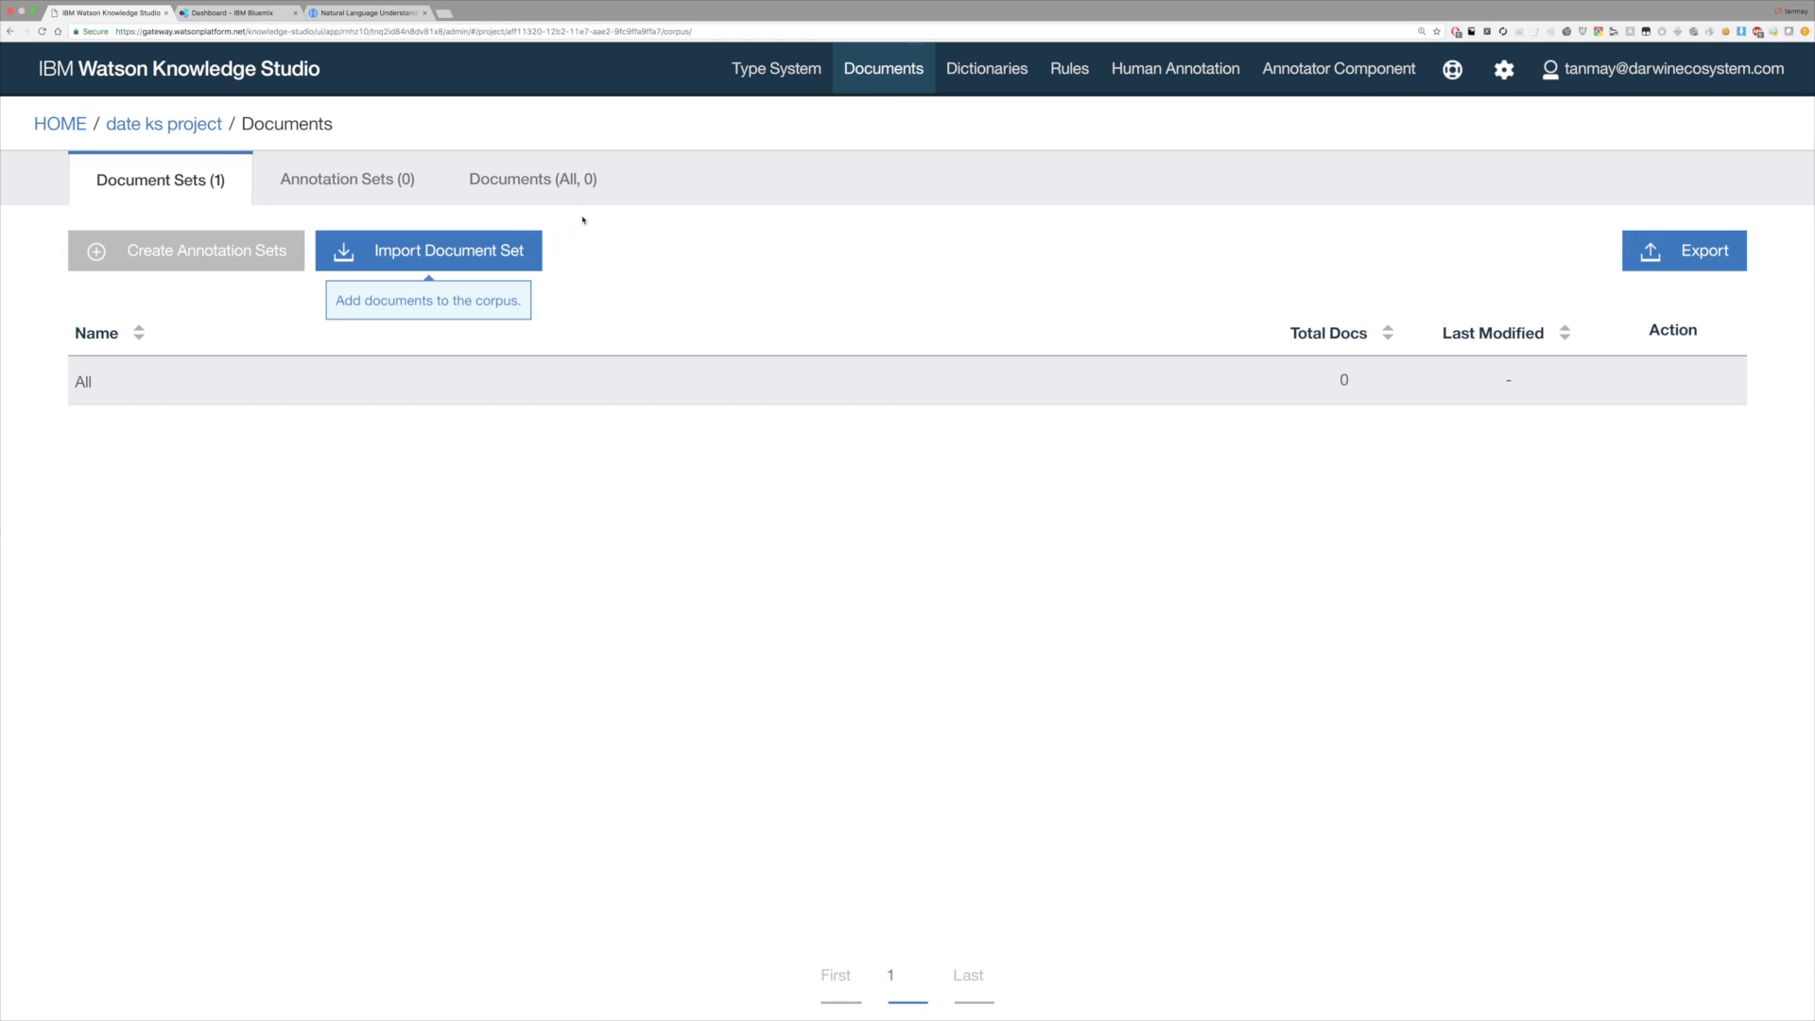
pyautogui.click(410, 259)
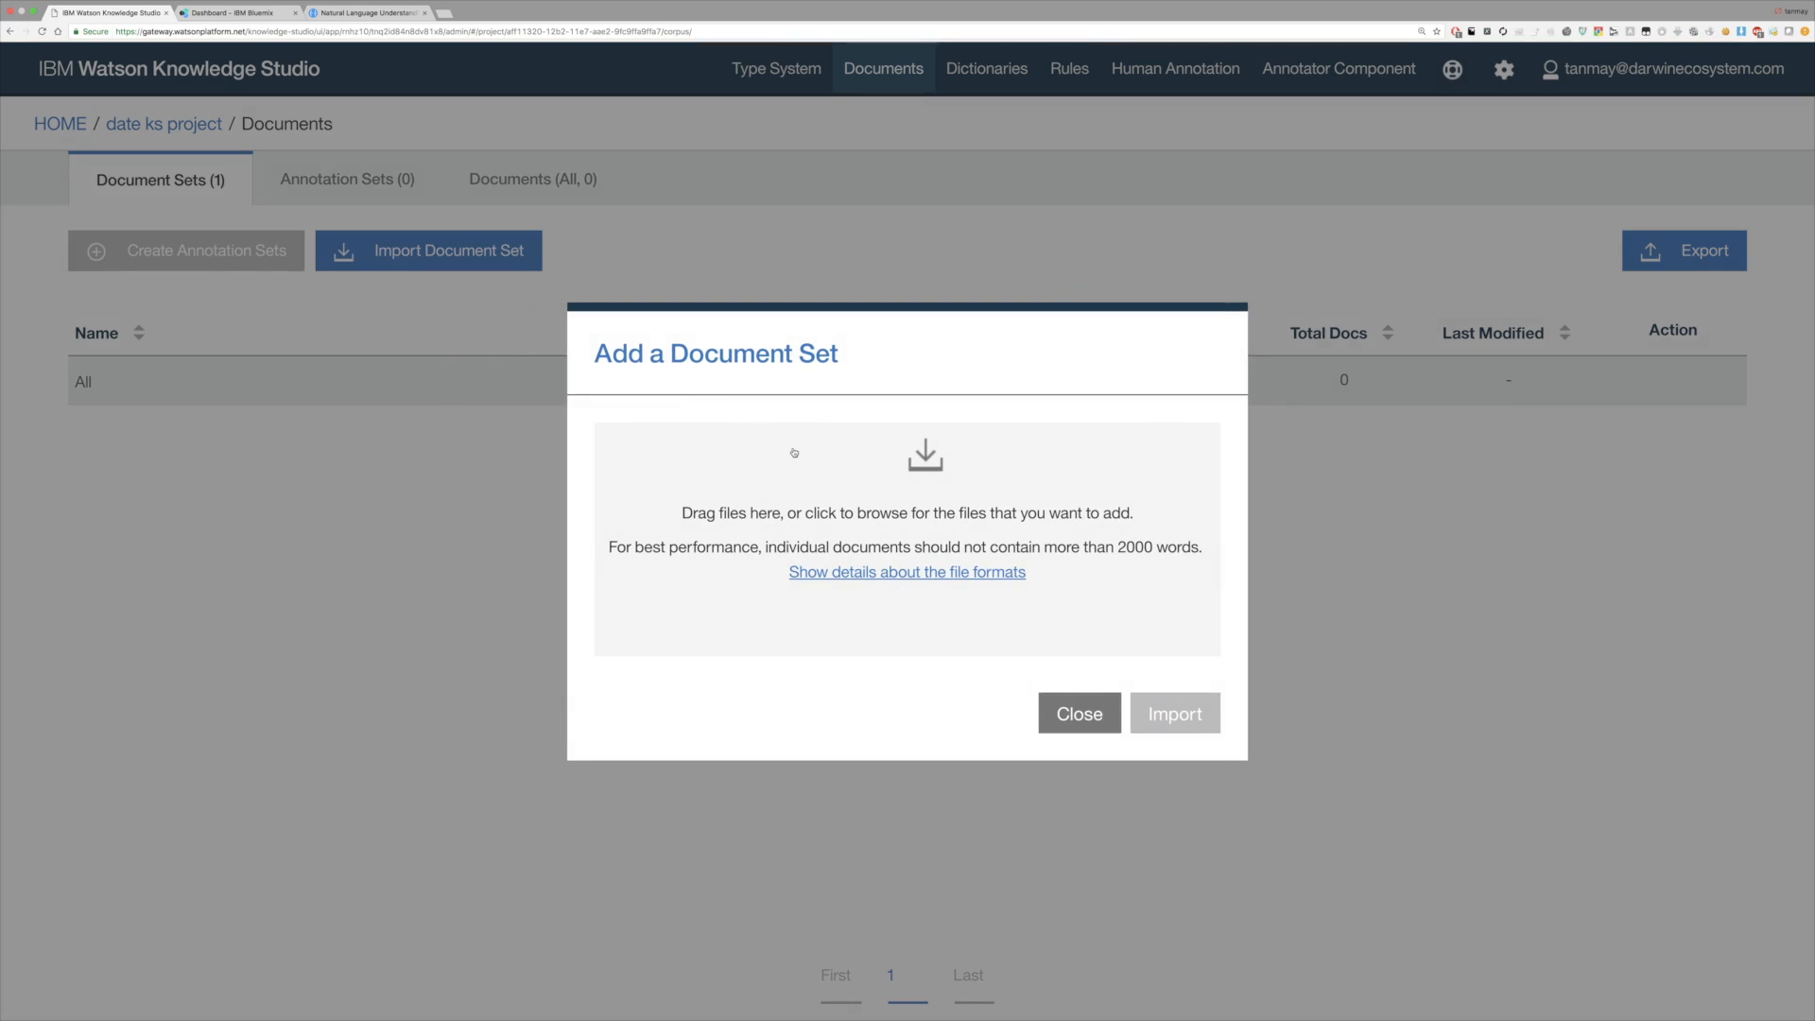
pyautogui.click(794, 453)
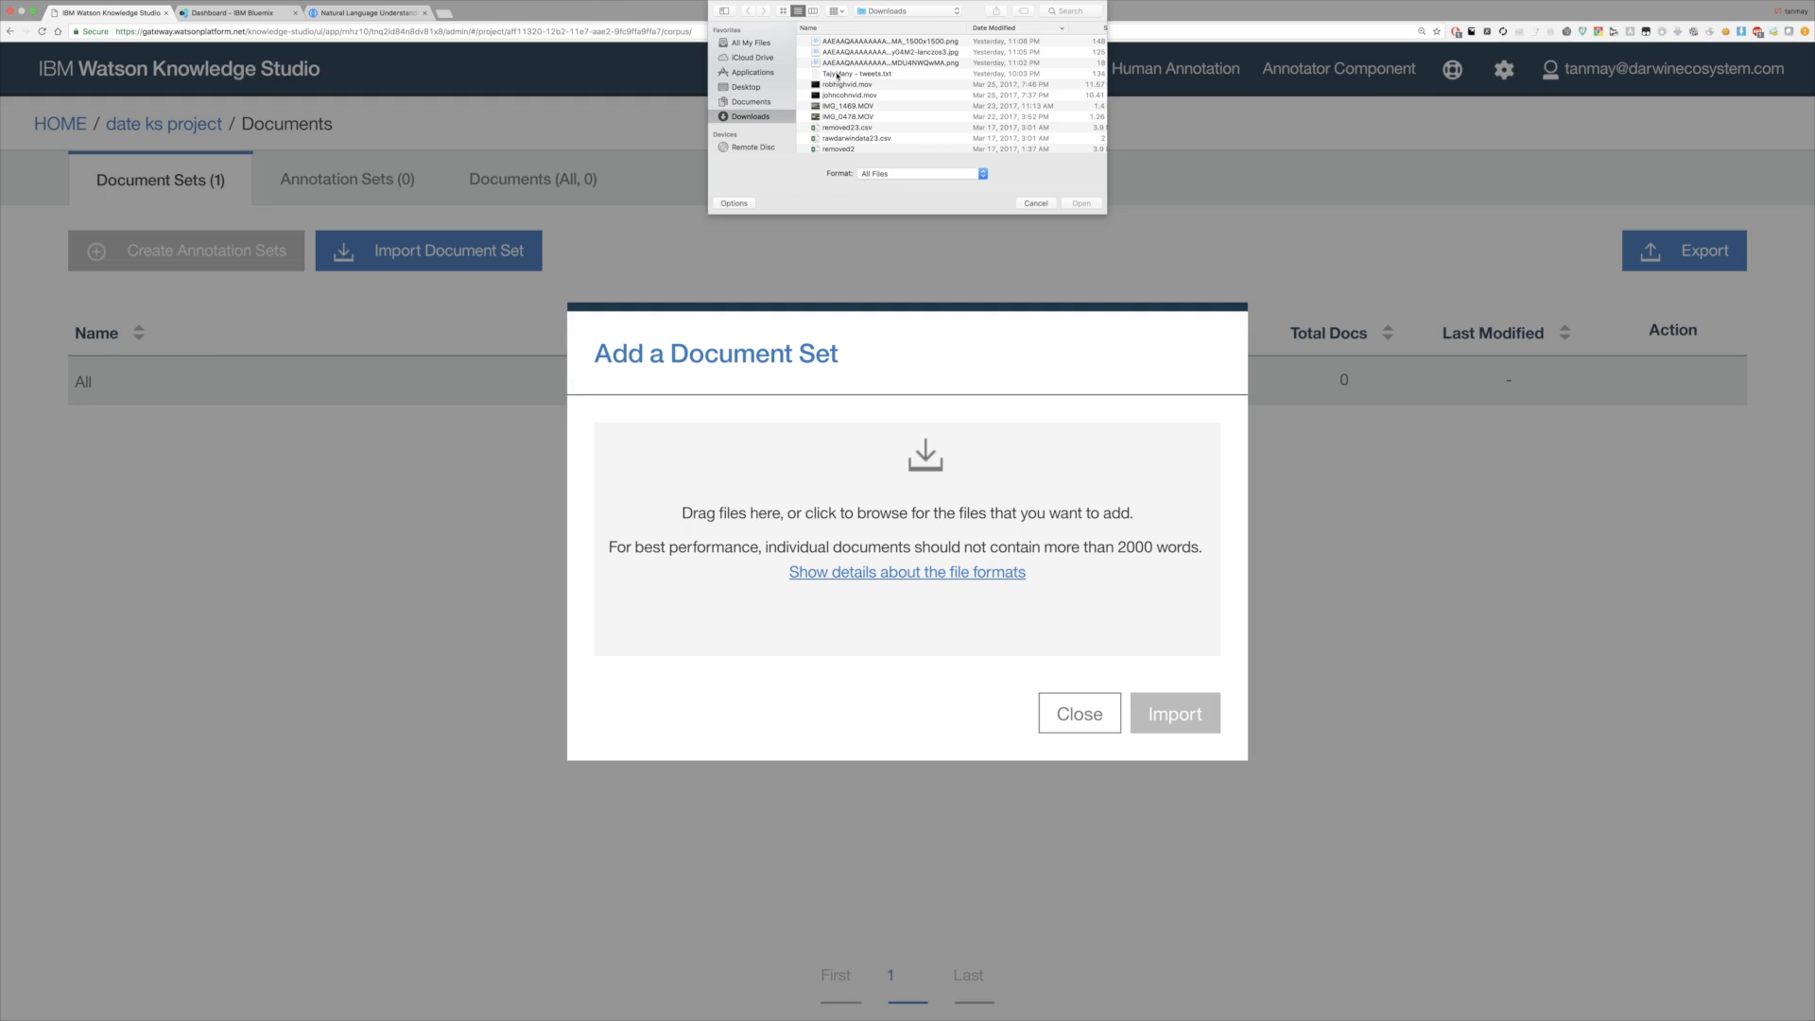
pyautogui.click(751, 101)
pyautogui.click(746, 86)
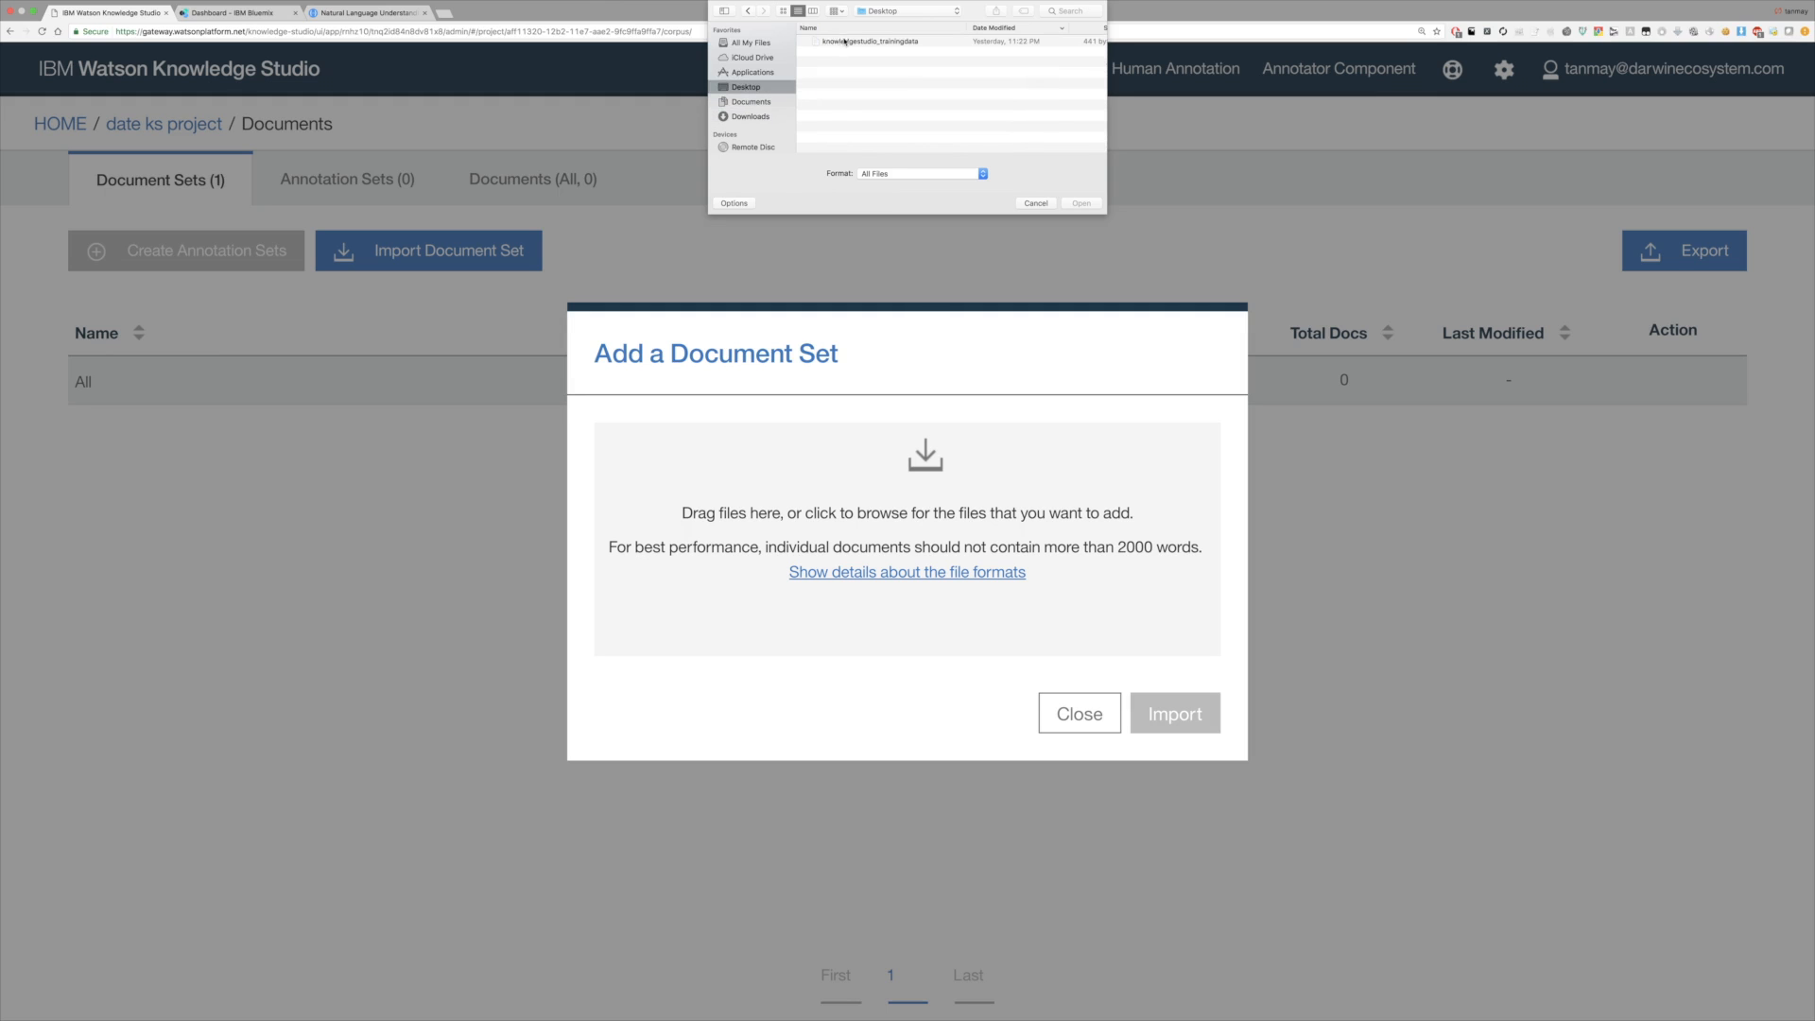
pyautogui.doubleClick(844, 44)
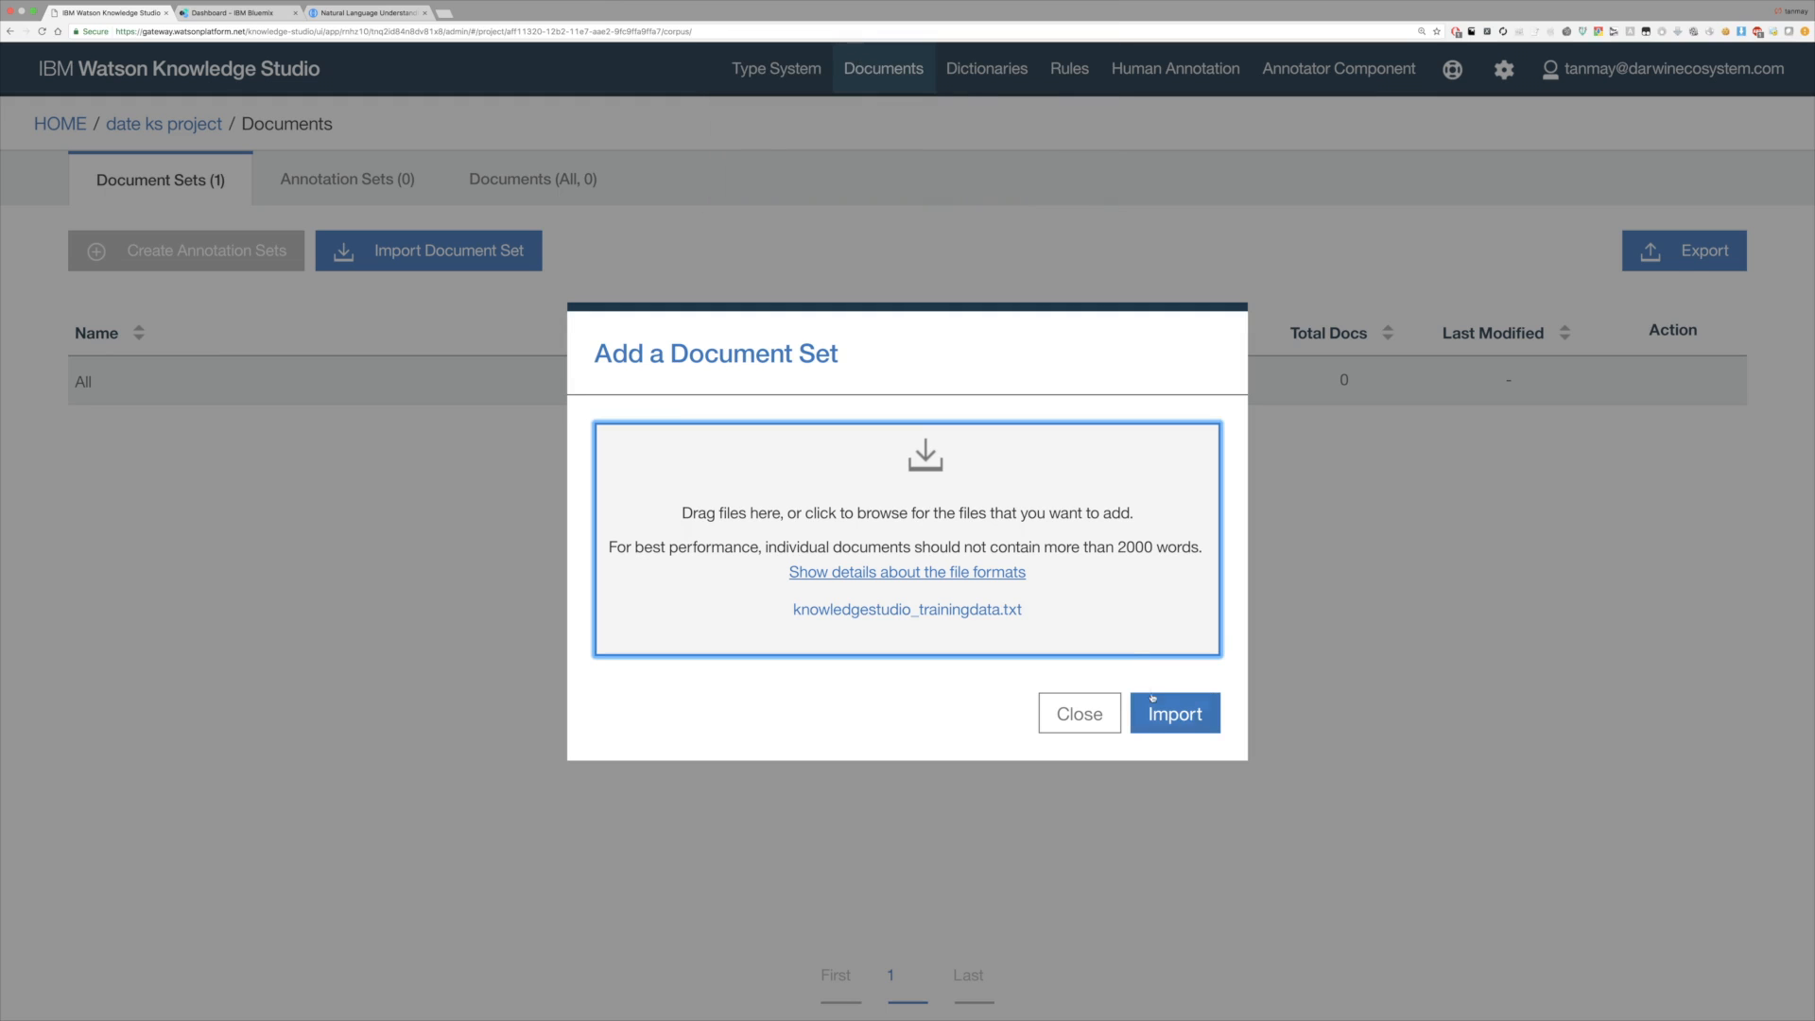
pyautogui.click(1169, 722)
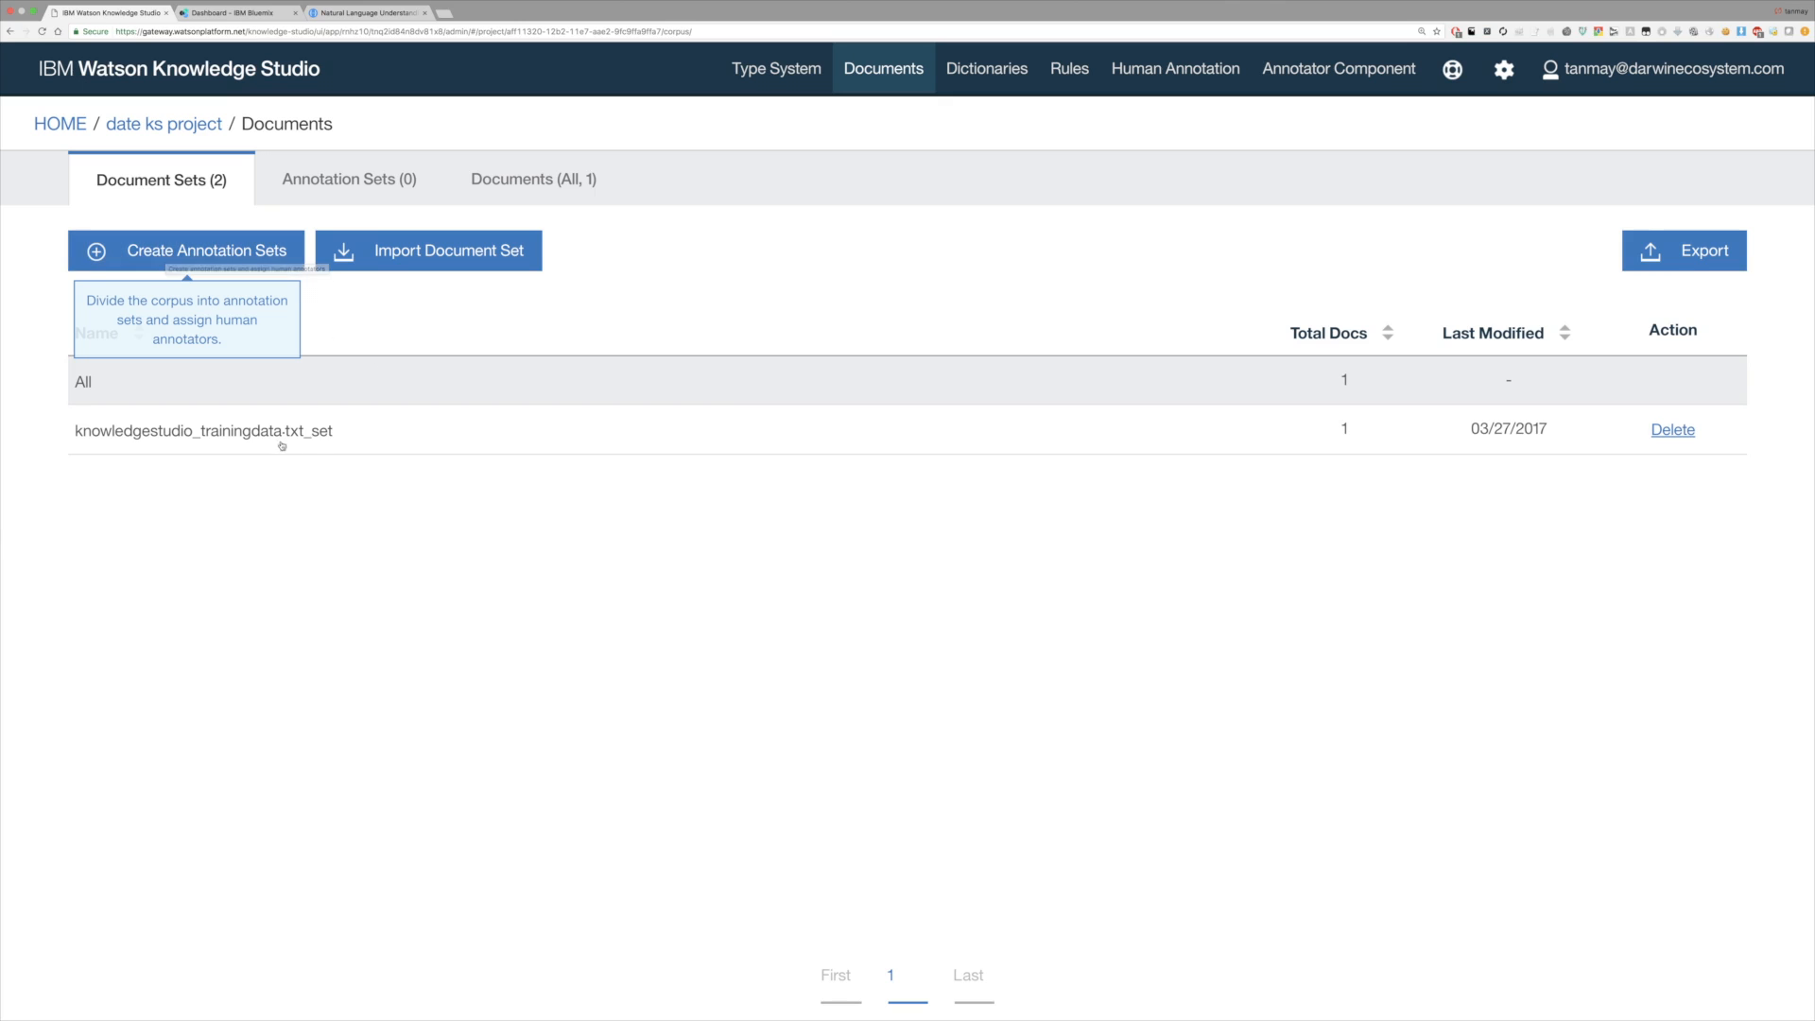
# Generate an annotation set named DATE ANNOTATOR from the All base set, with the human annotator assigned to it
pyautogui.click(235, 251)
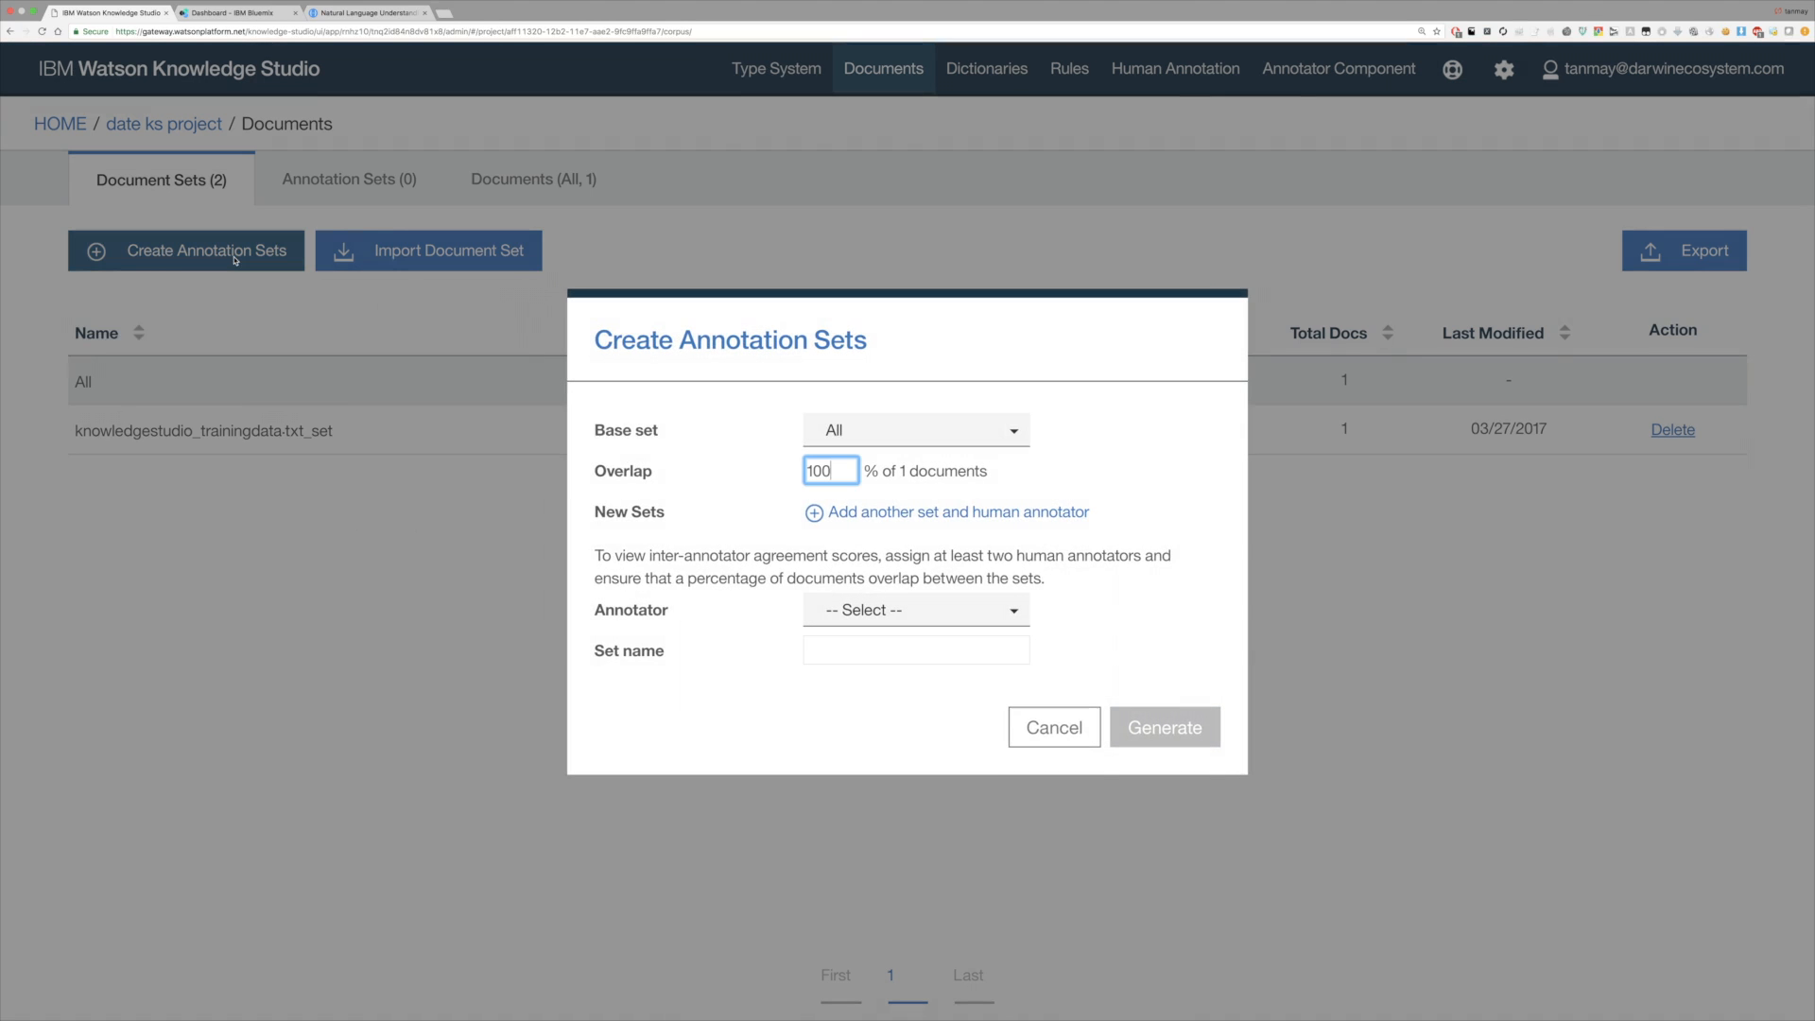
pyautogui.moveTo(834, 470); pyautogui.dragTo(790, 461)
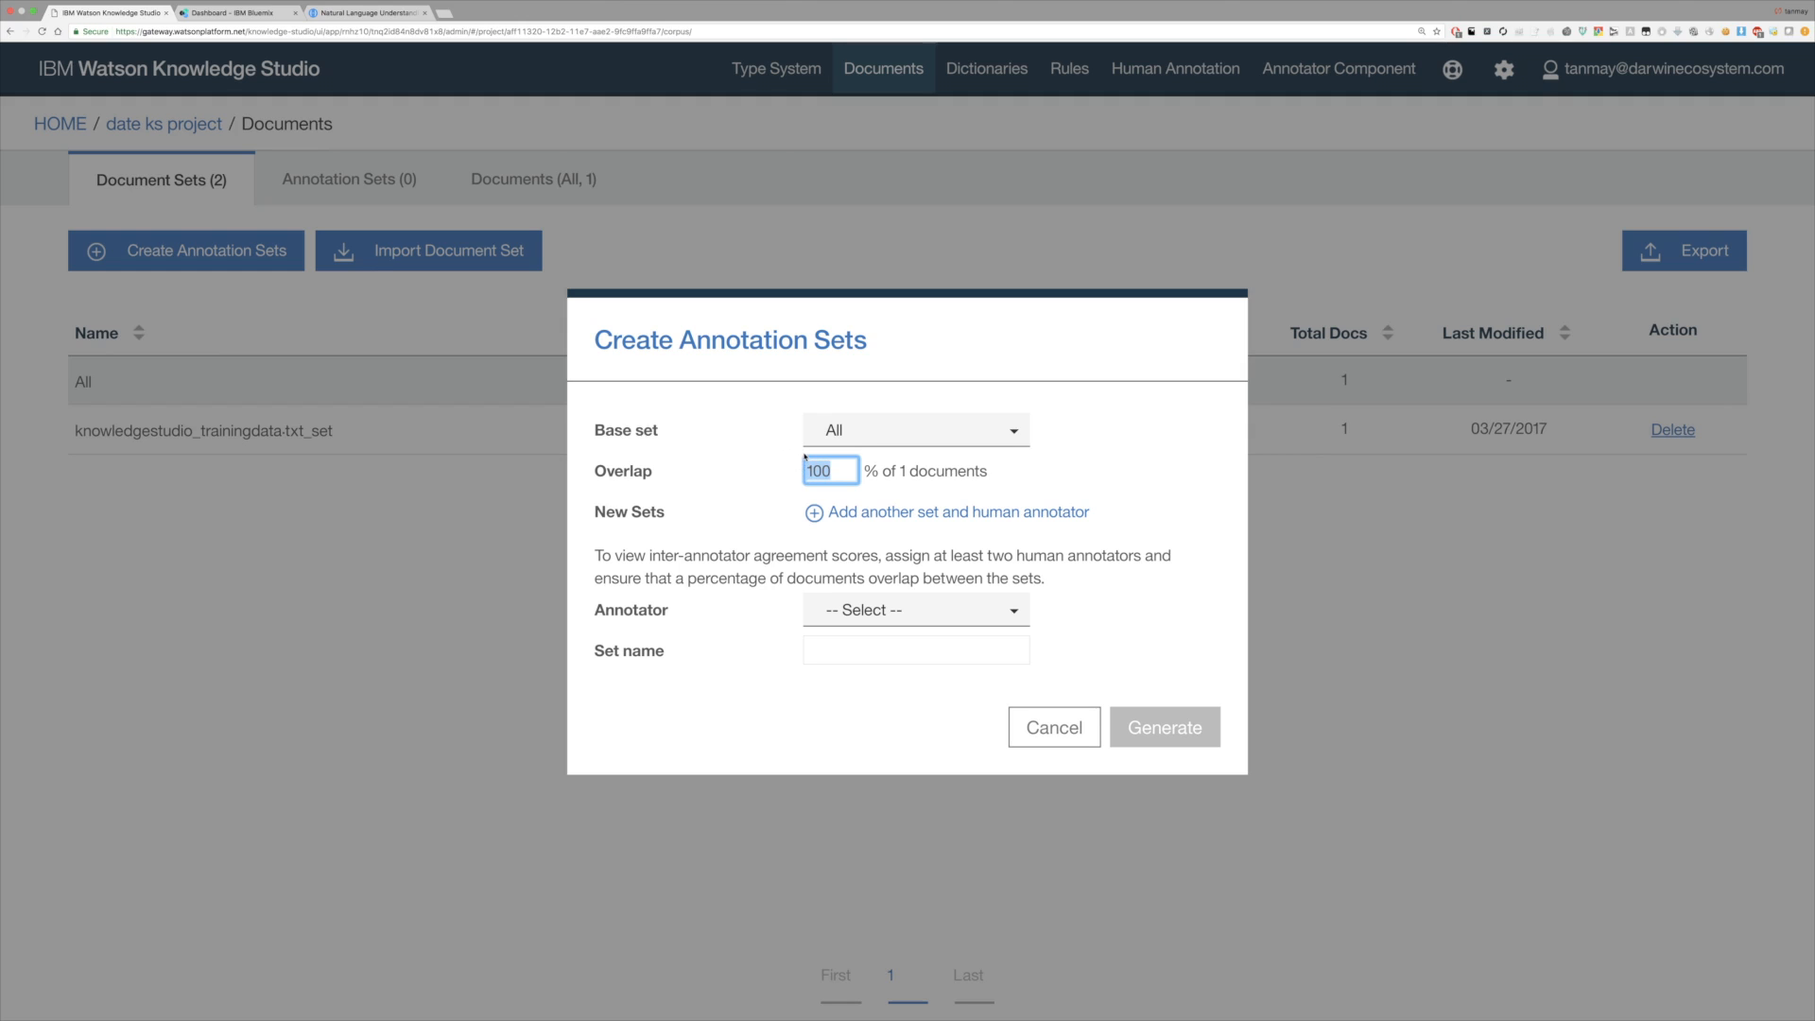
pyautogui.click(907, 469)
pyautogui.click(891, 610)
pyautogui.click(879, 678)
pyautogui.click(875, 653)
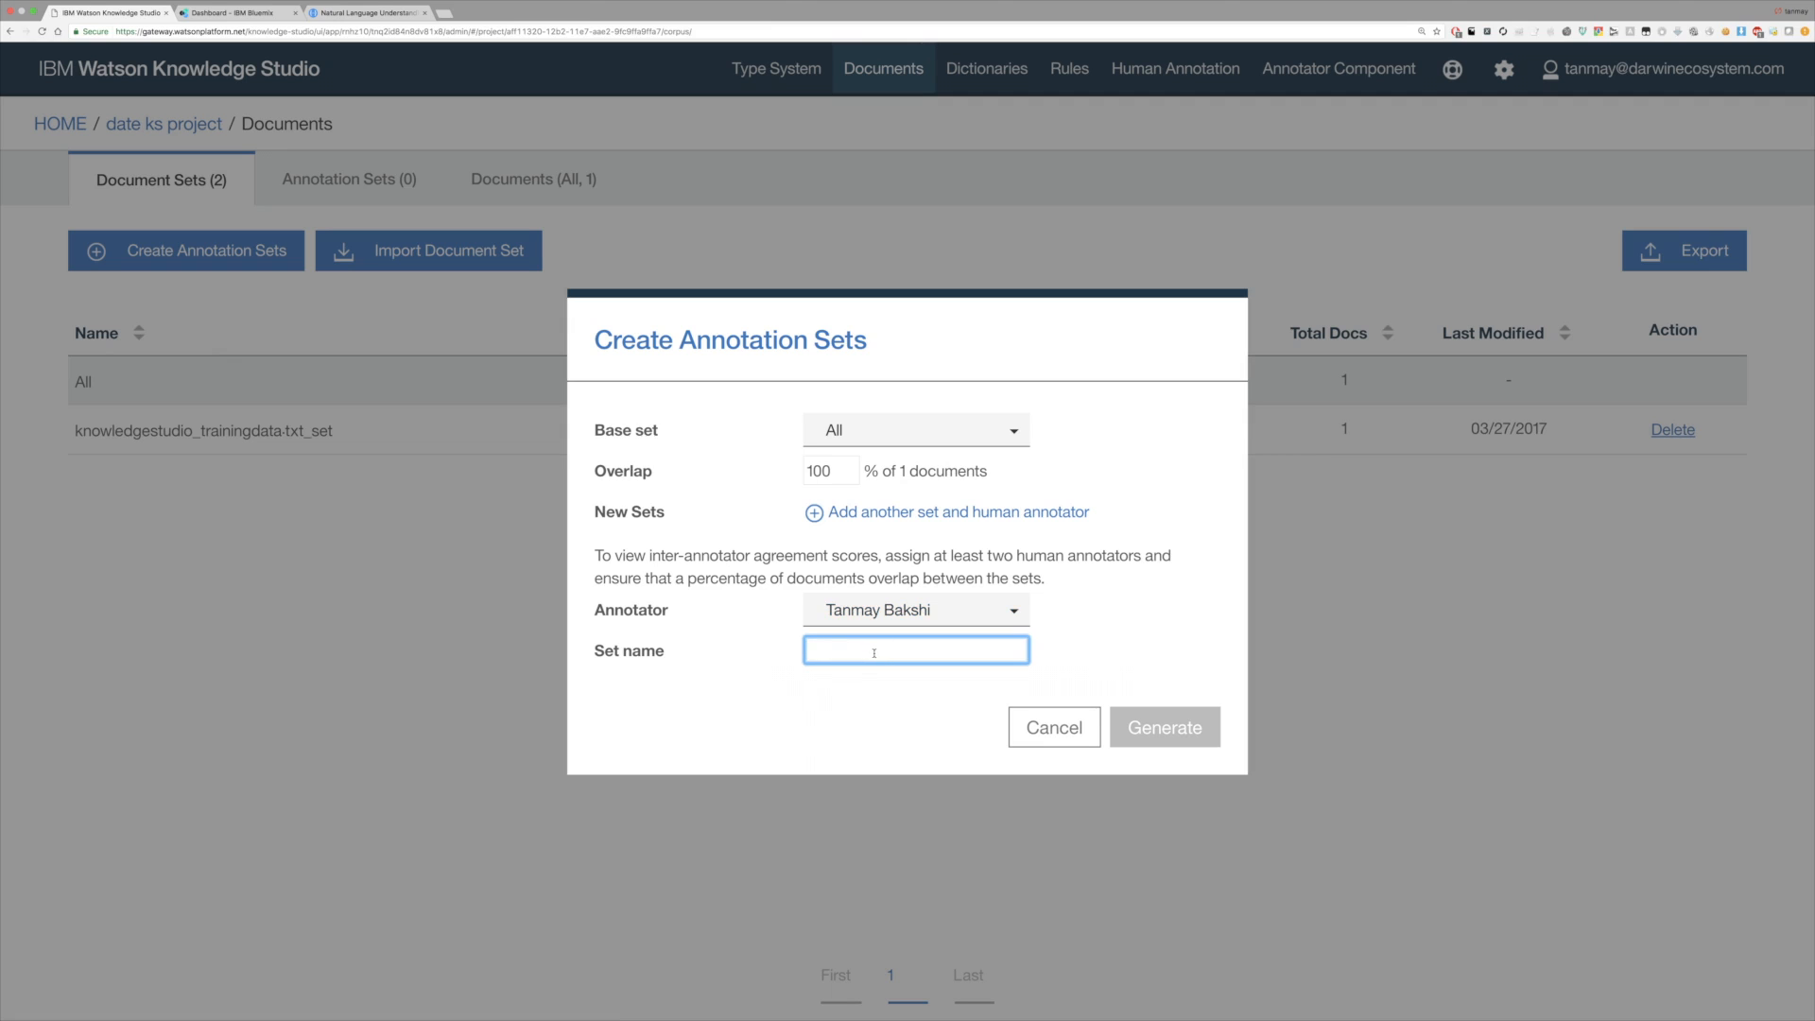
pyautogui.write('DATE ANNOT')
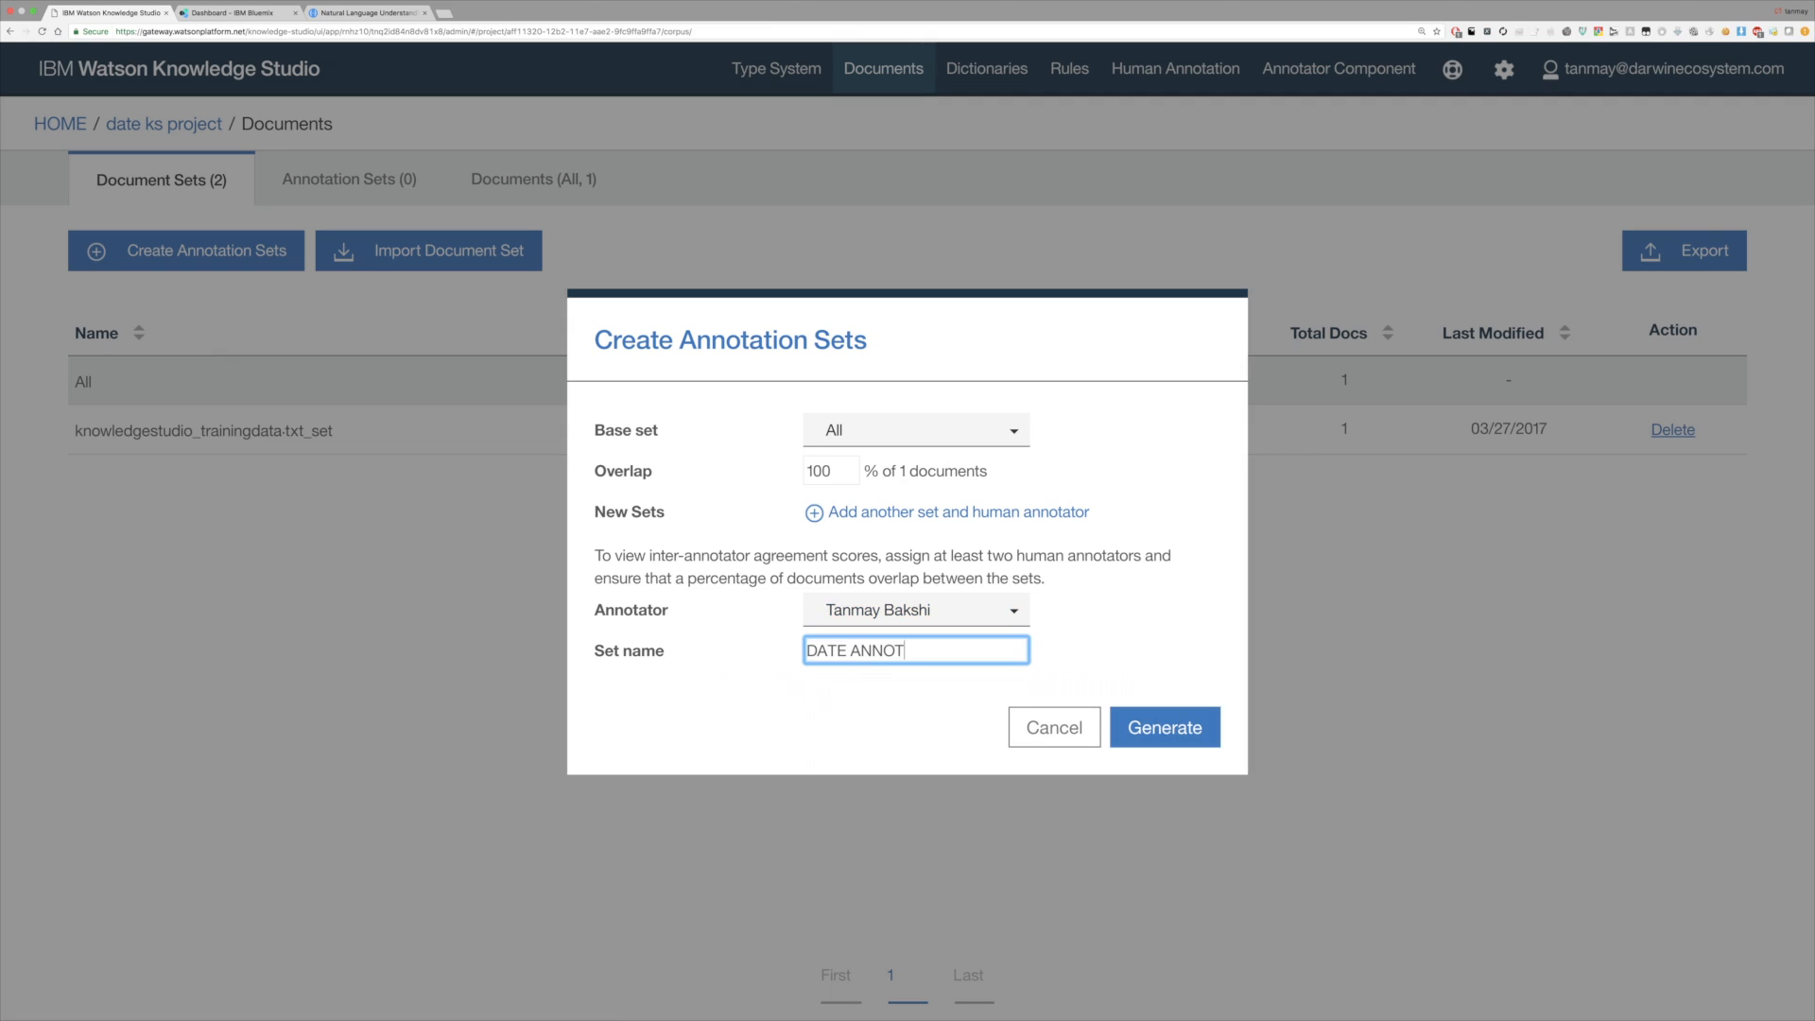
pyautogui.write('ATOR')
pyautogui.moveTo(949, 648)
pyautogui.mouseDown()
pyautogui.moveTo(846, 653)
pyautogui.moveTo(310, 452)
pyautogui.mouseUp()
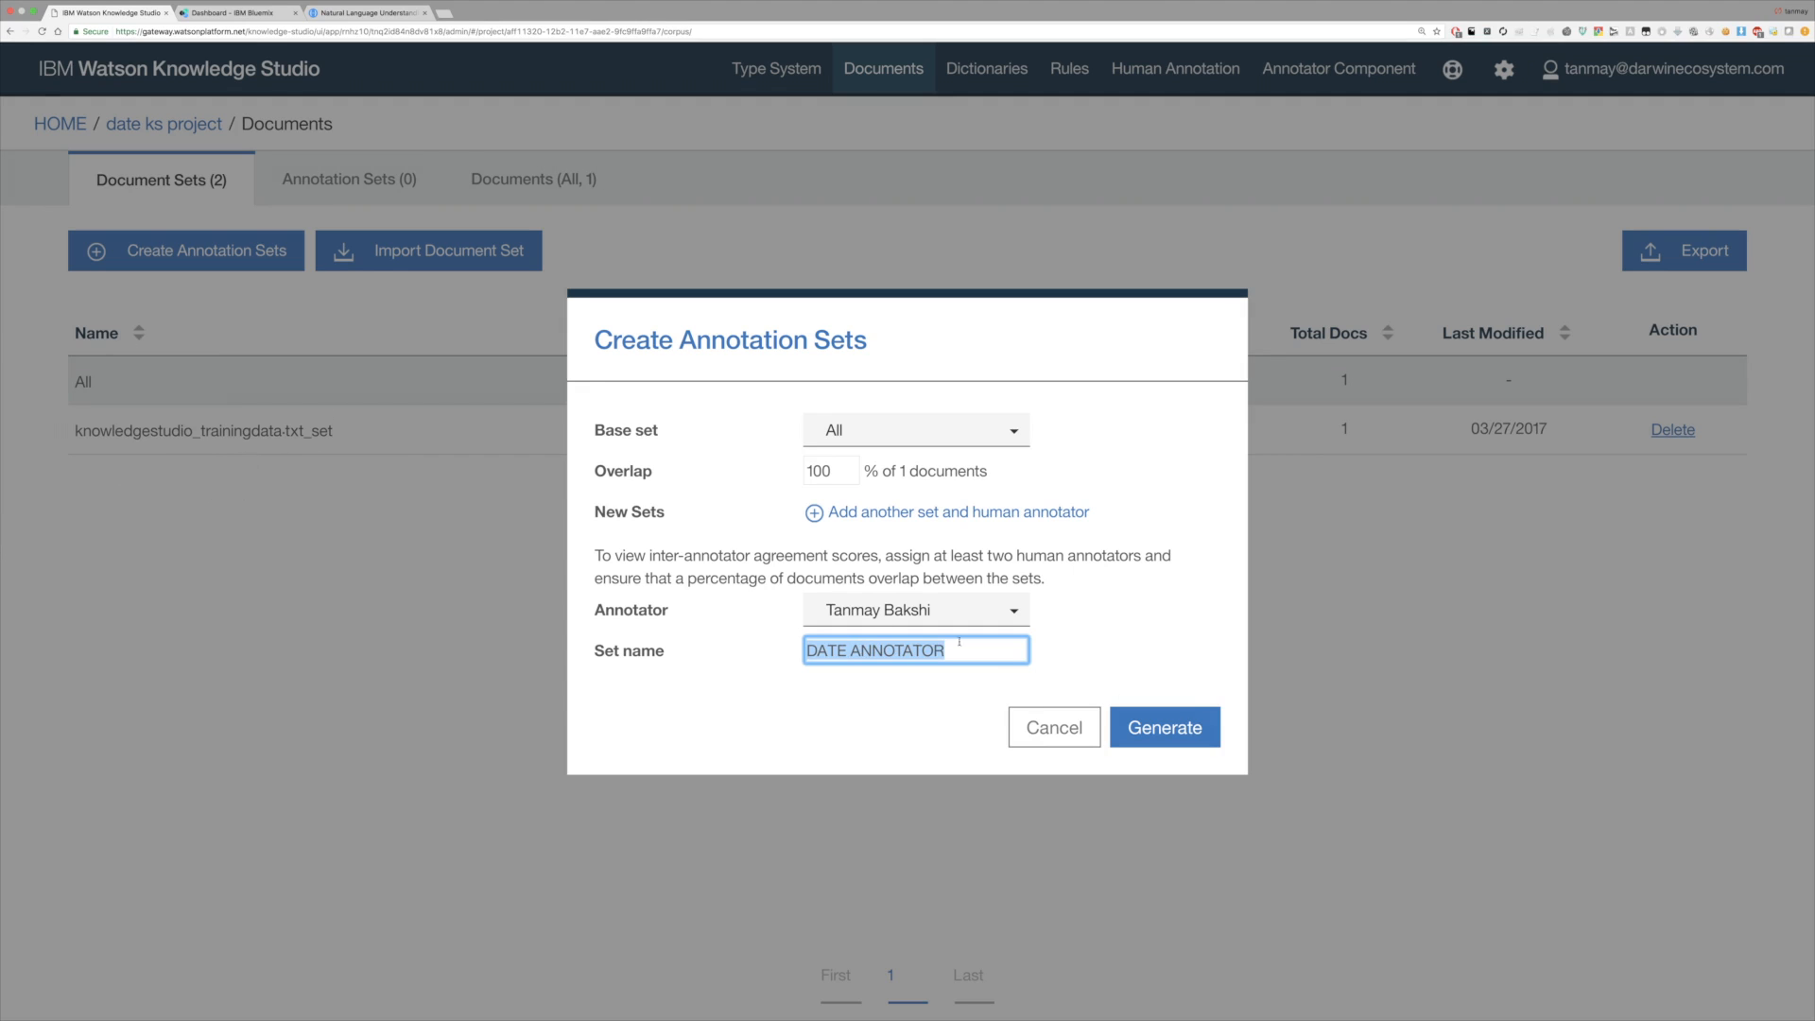
pyautogui.click(1164, 727)
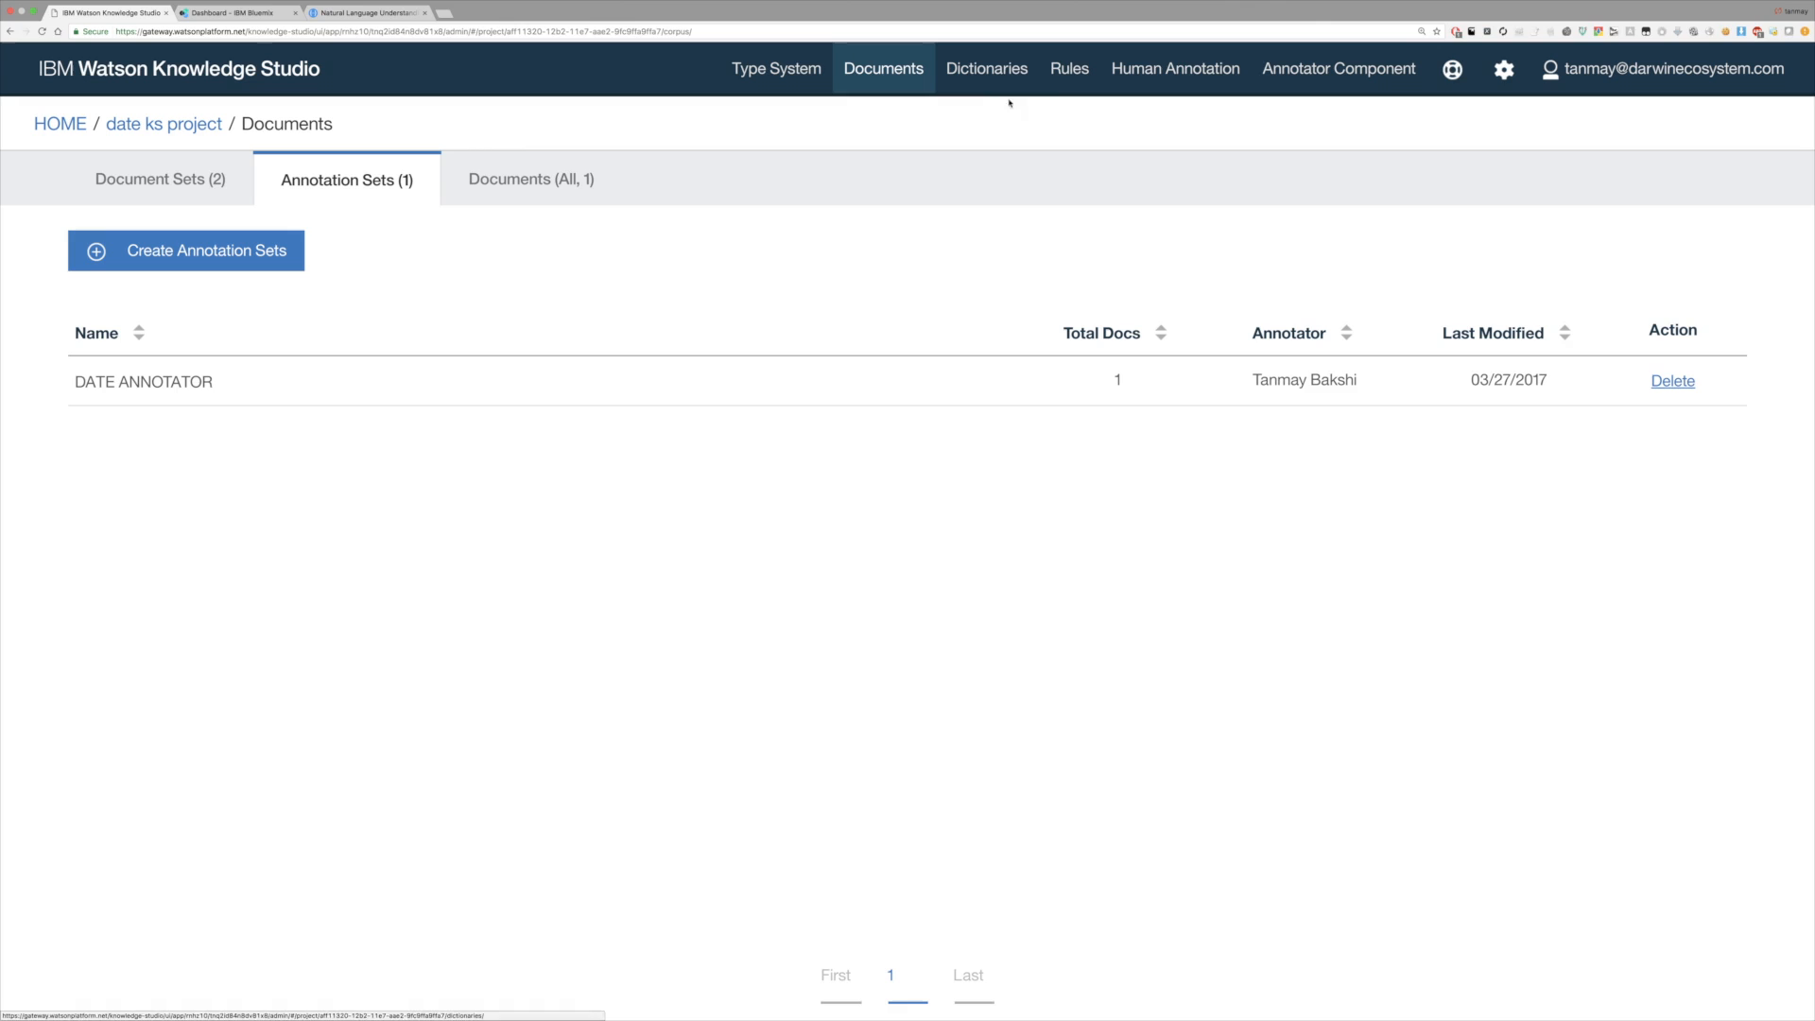
# Create a human annotation task titled DATE ANNOTATION TASK that includes the DATE ANNOTATOR set
pyautogui.click(1146, 73)
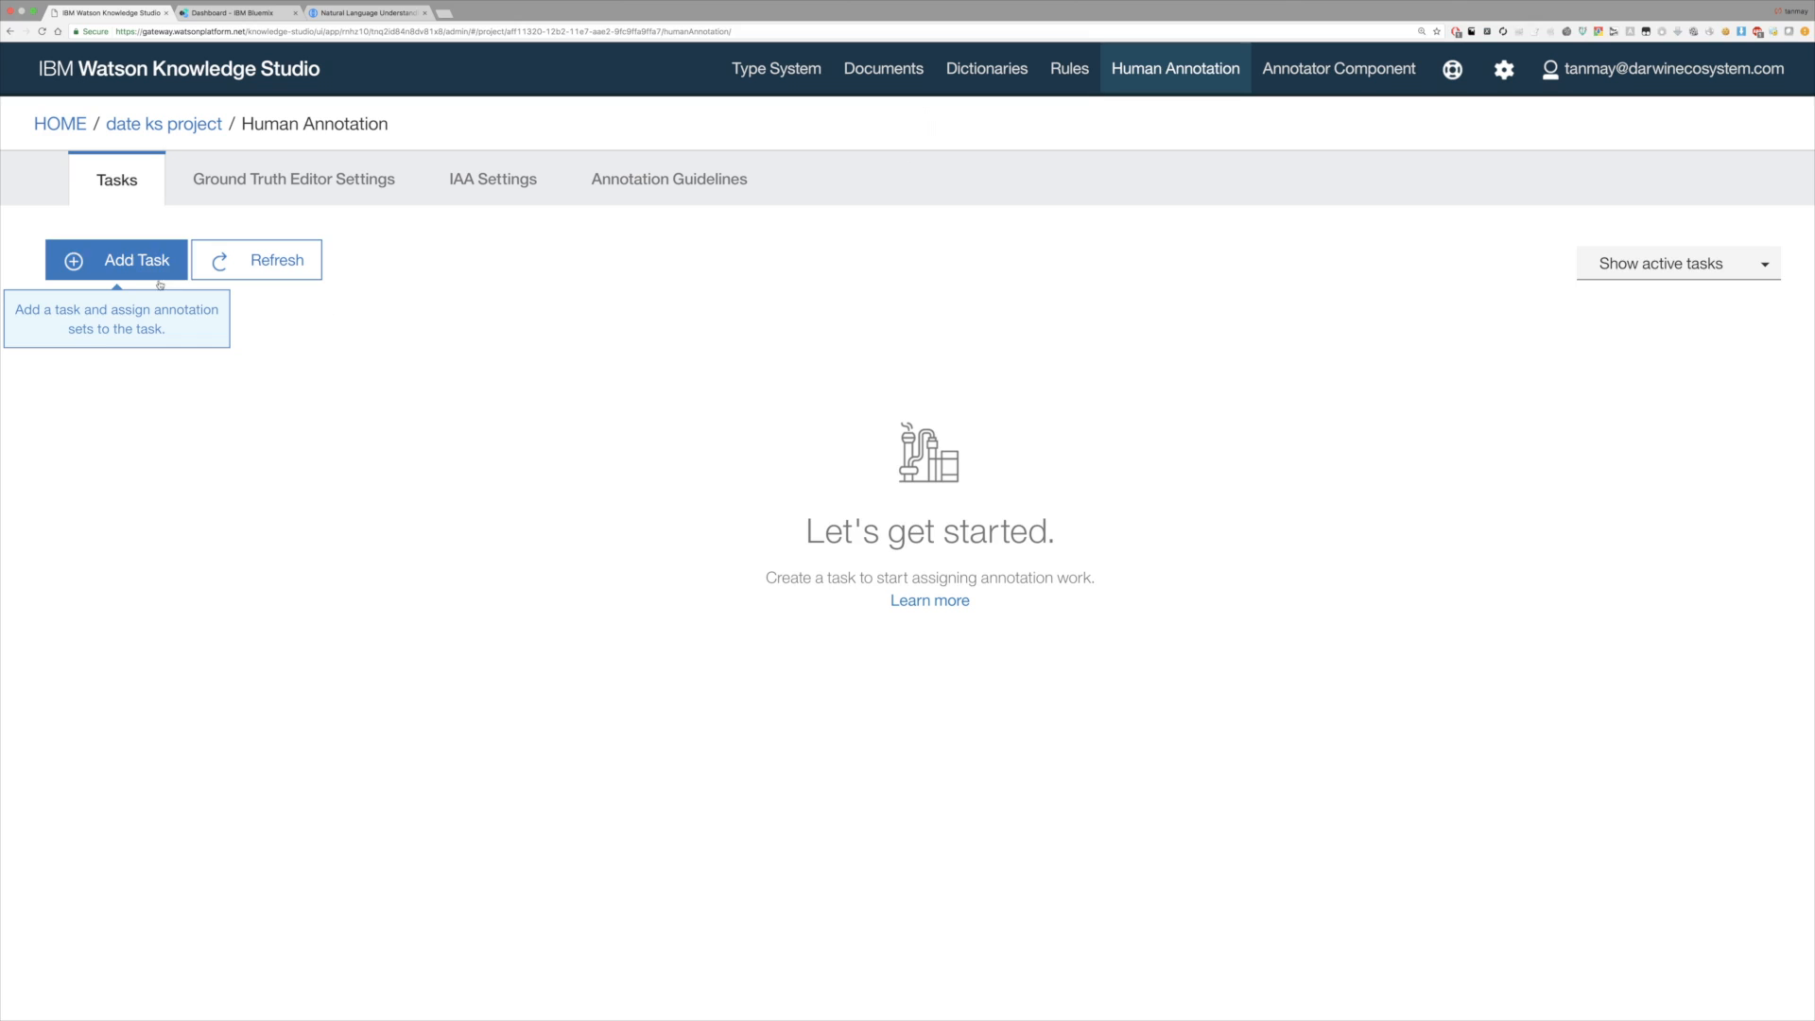
pyautogui.click(139, 271)
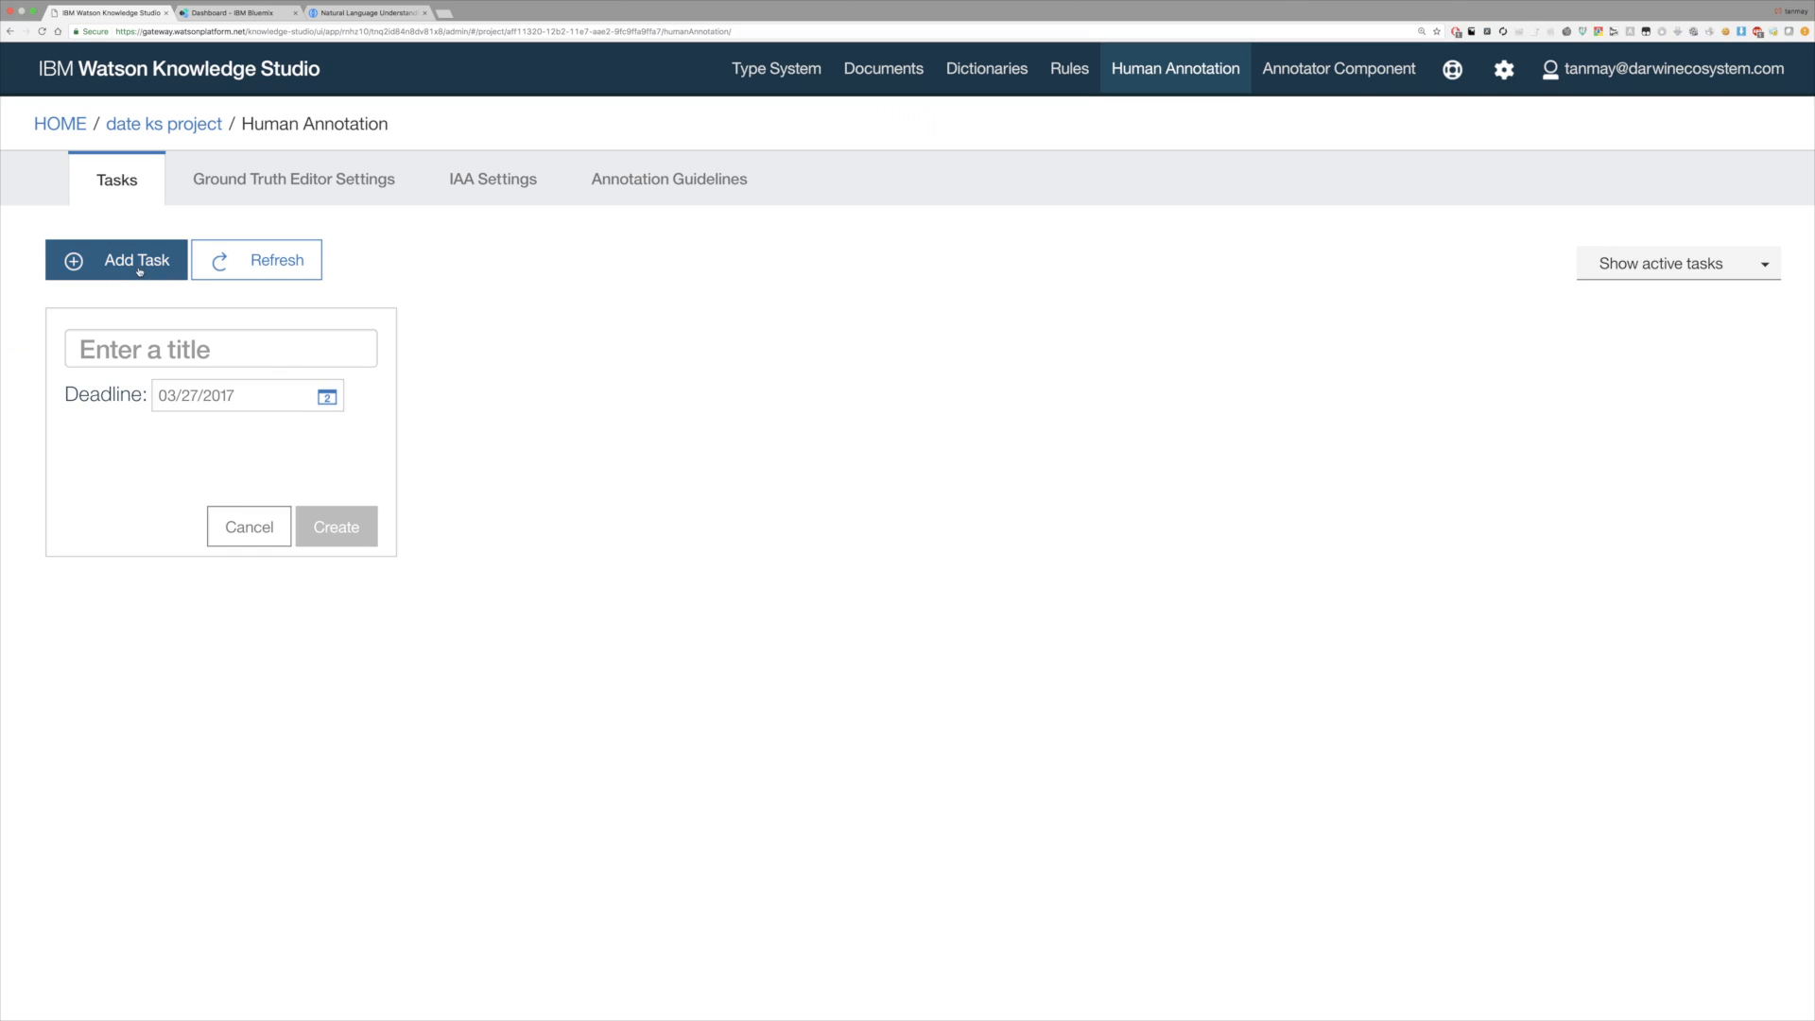
pyautogui.click(170, 333)
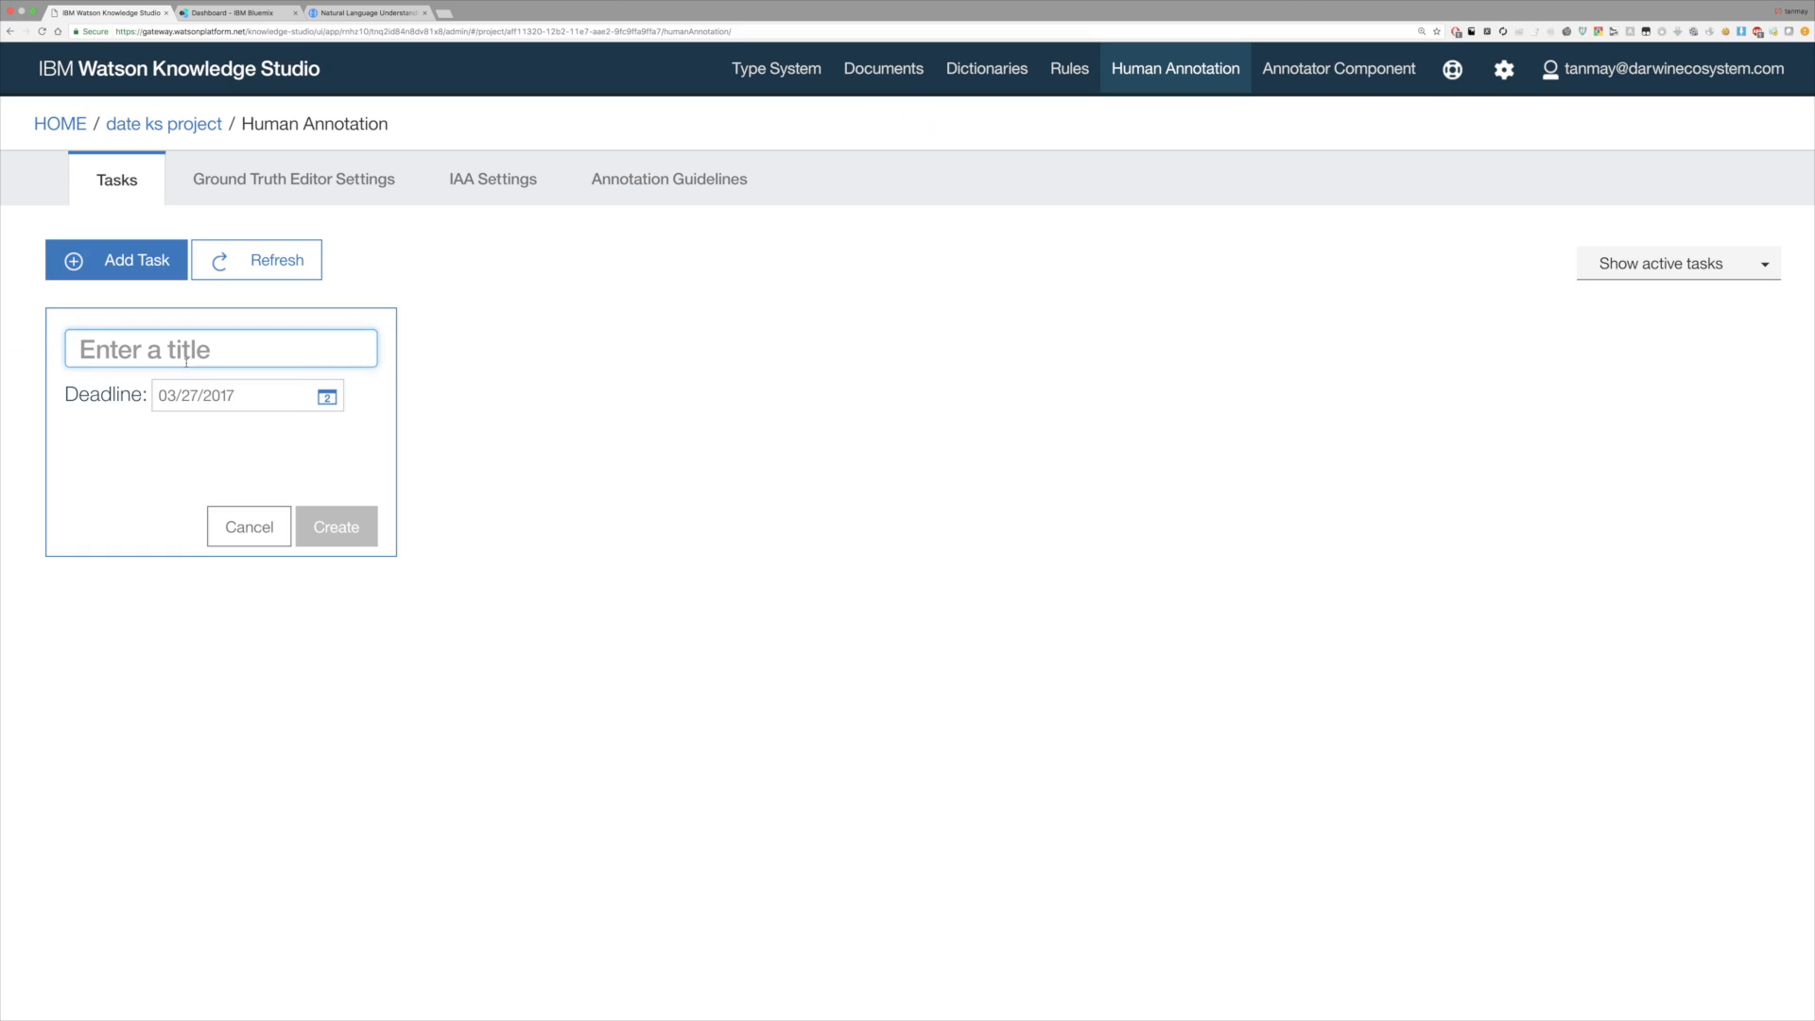
pyautogui.write('DATE ANNOTATION D')
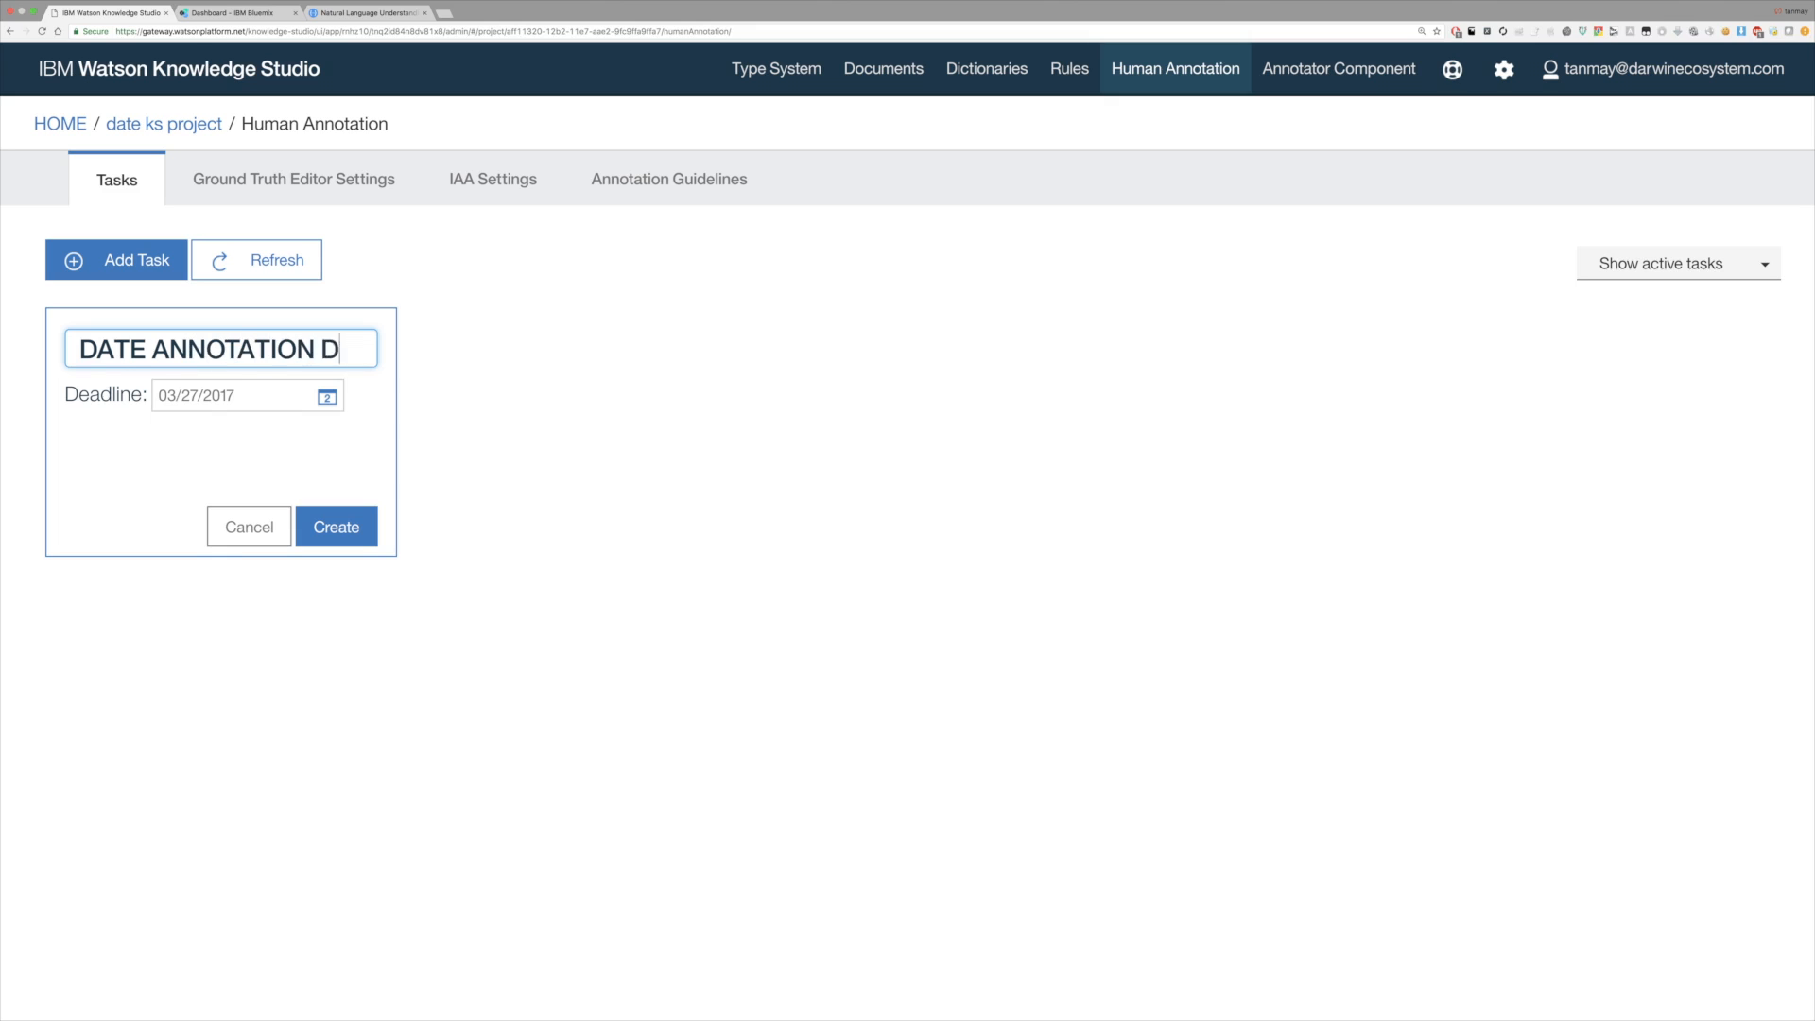
pyautogui.press('BackSpace')
pyautogui.write('TASK')
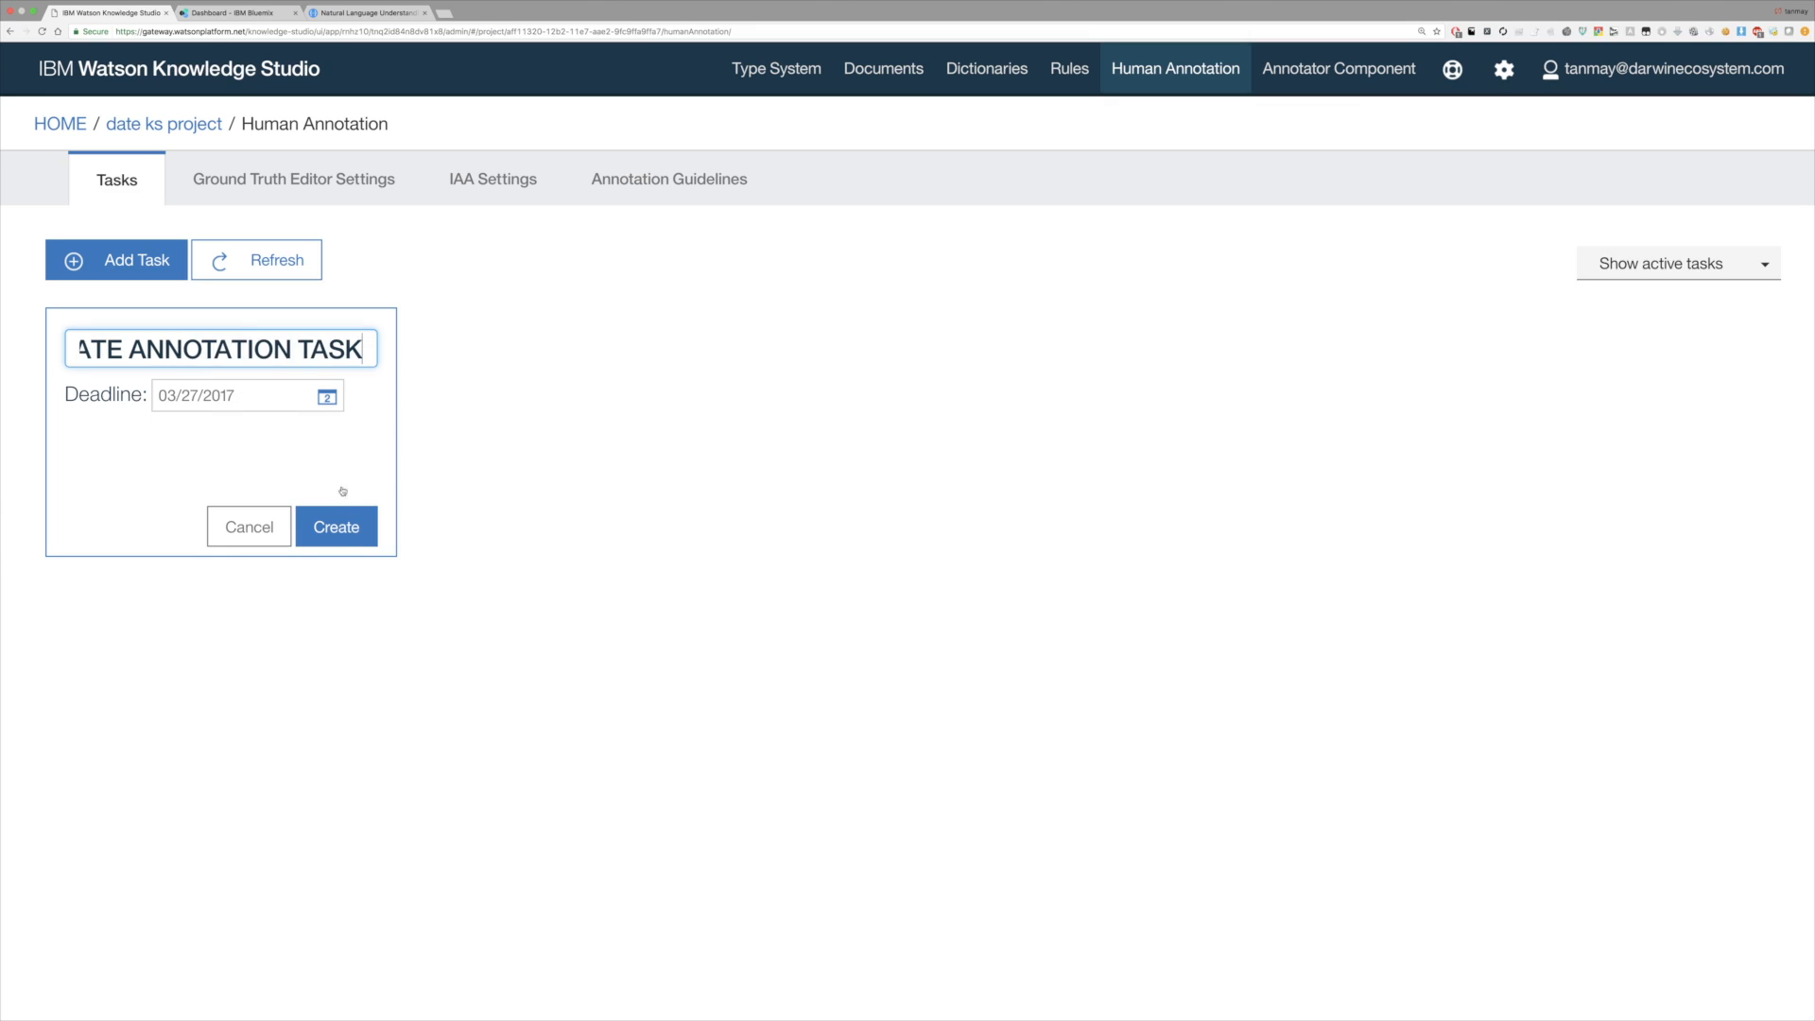
pyautogui.click(349, 515)
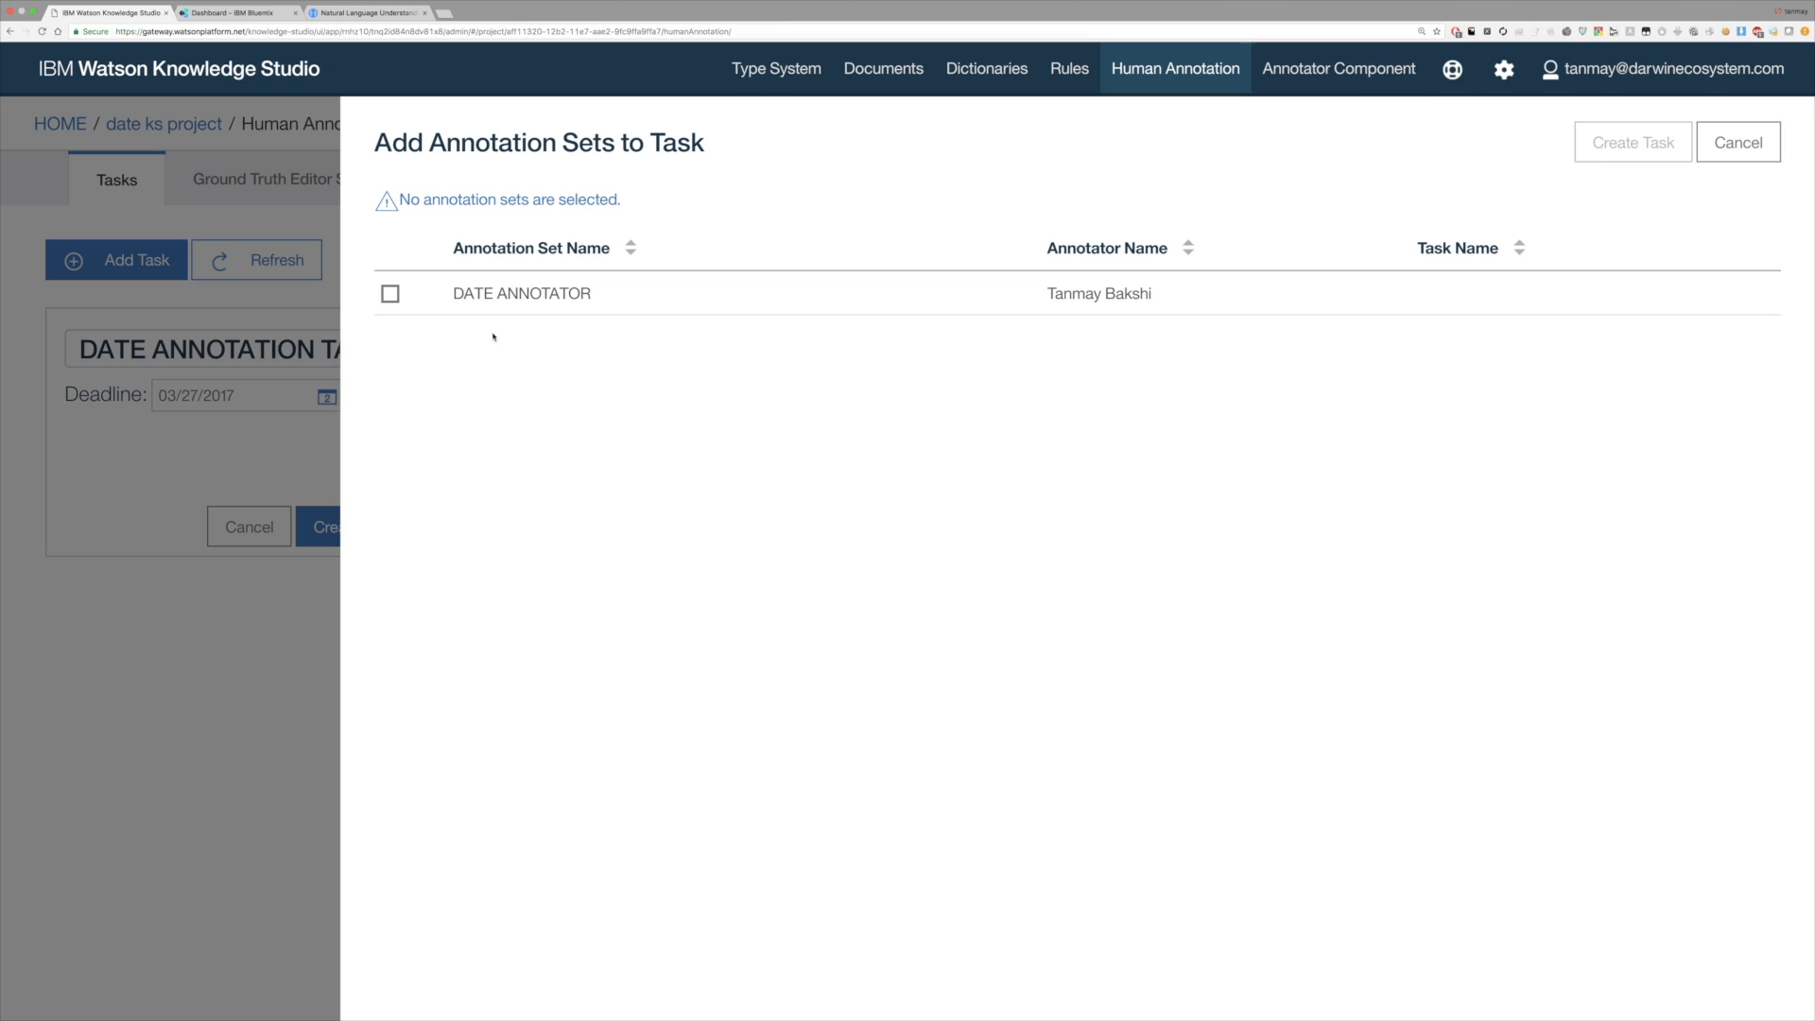
pyautogui.click(390, 295)
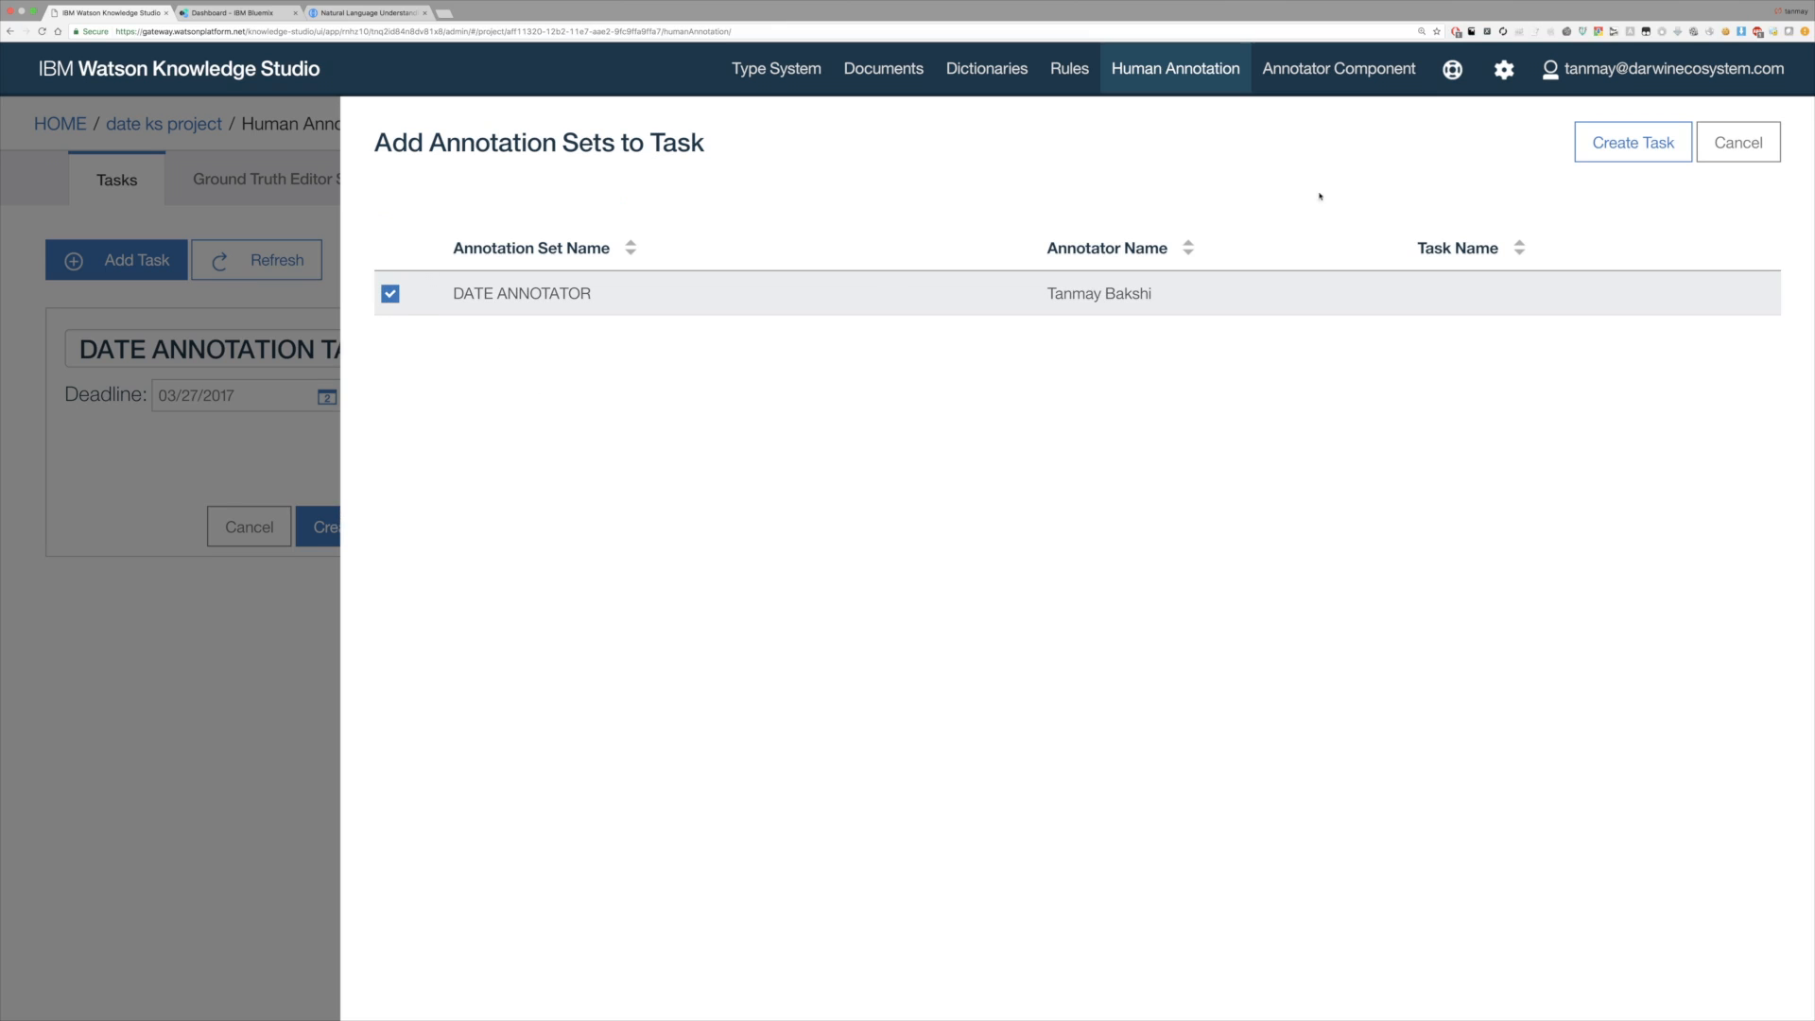
pyautogui.click(1607, 143)
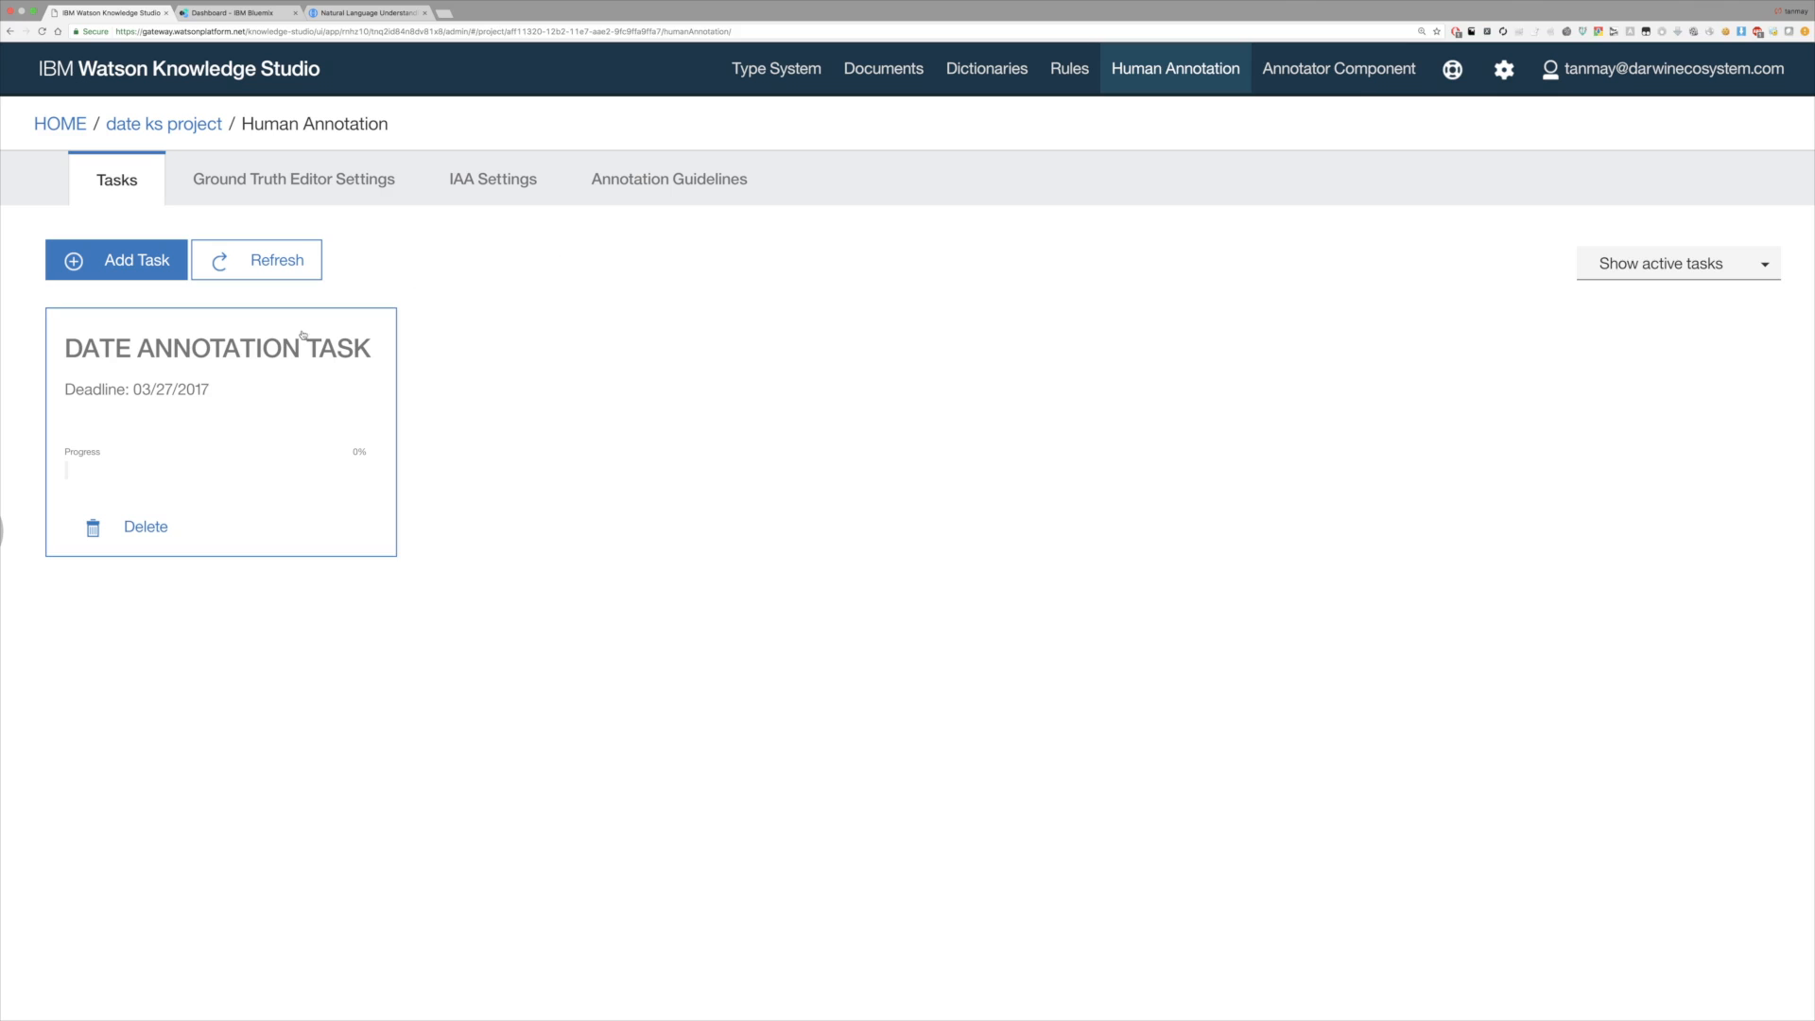
# Open knowledgestudio_trainingdata.txt for annotation from the DATE ANNOTATOR set in DATE ANNOTATION TASK
pyautogui.click(330, 343)
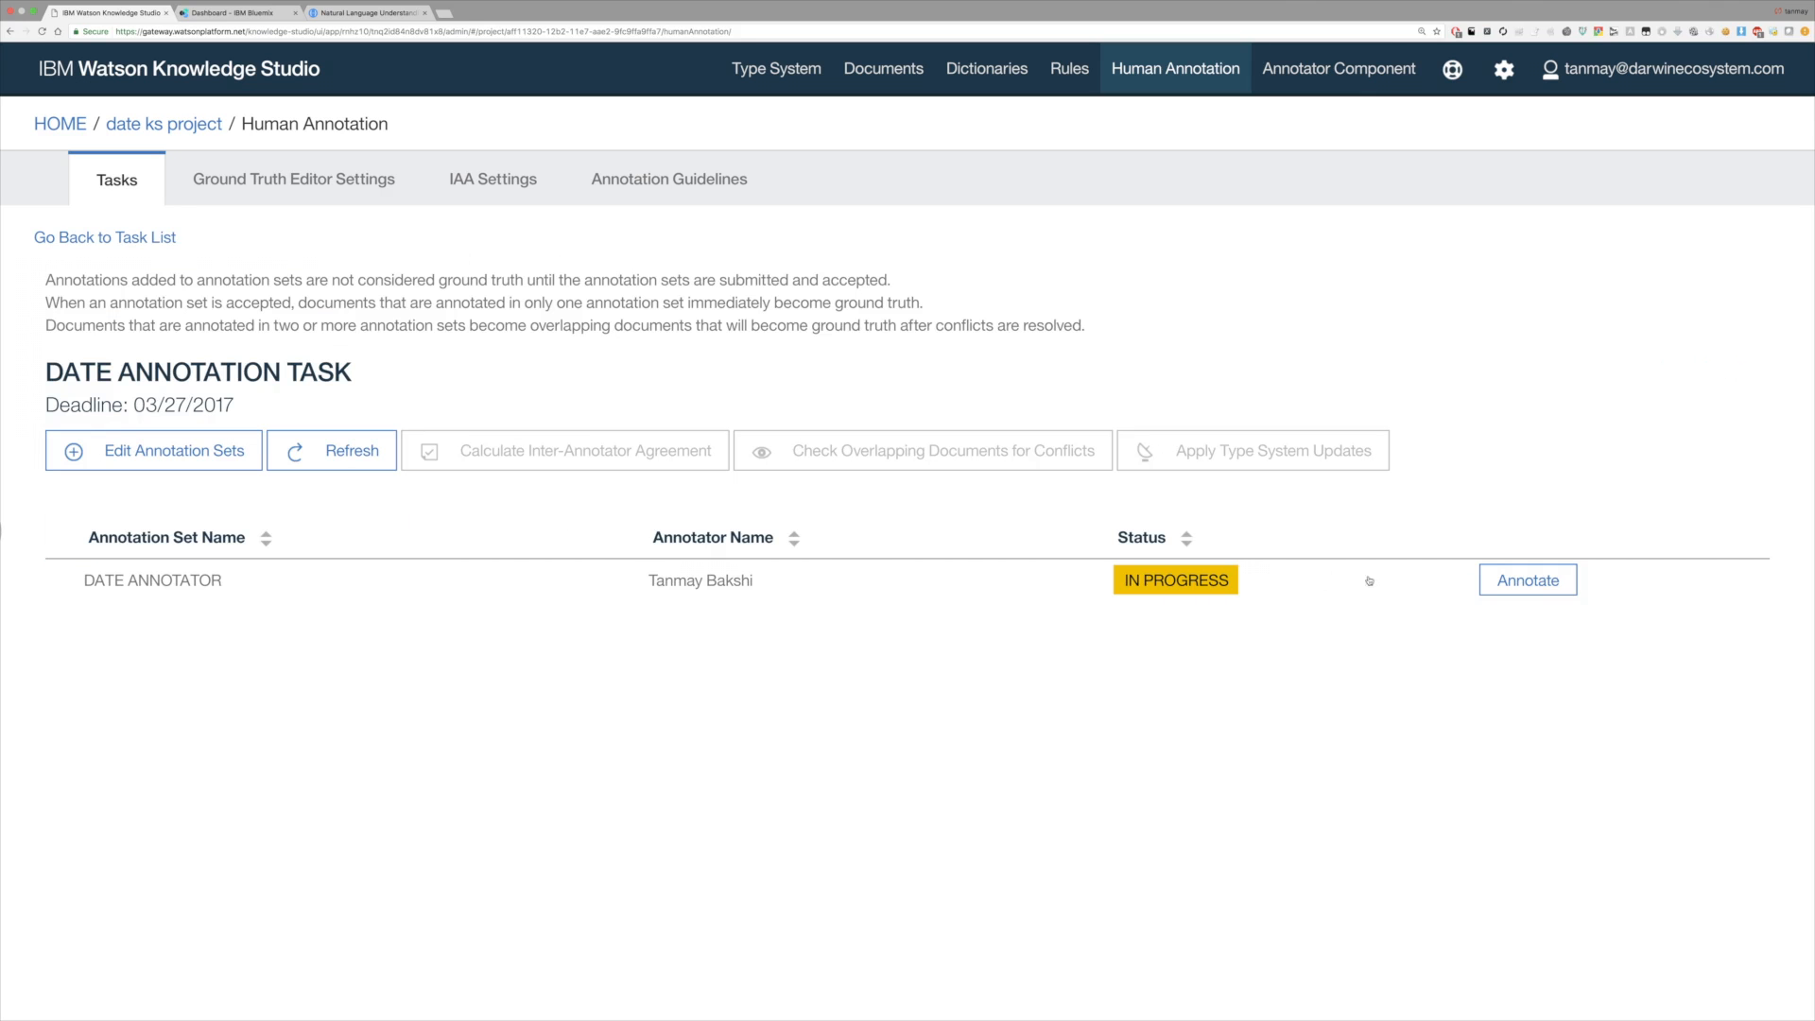
pyautogui.click(1516, 581)
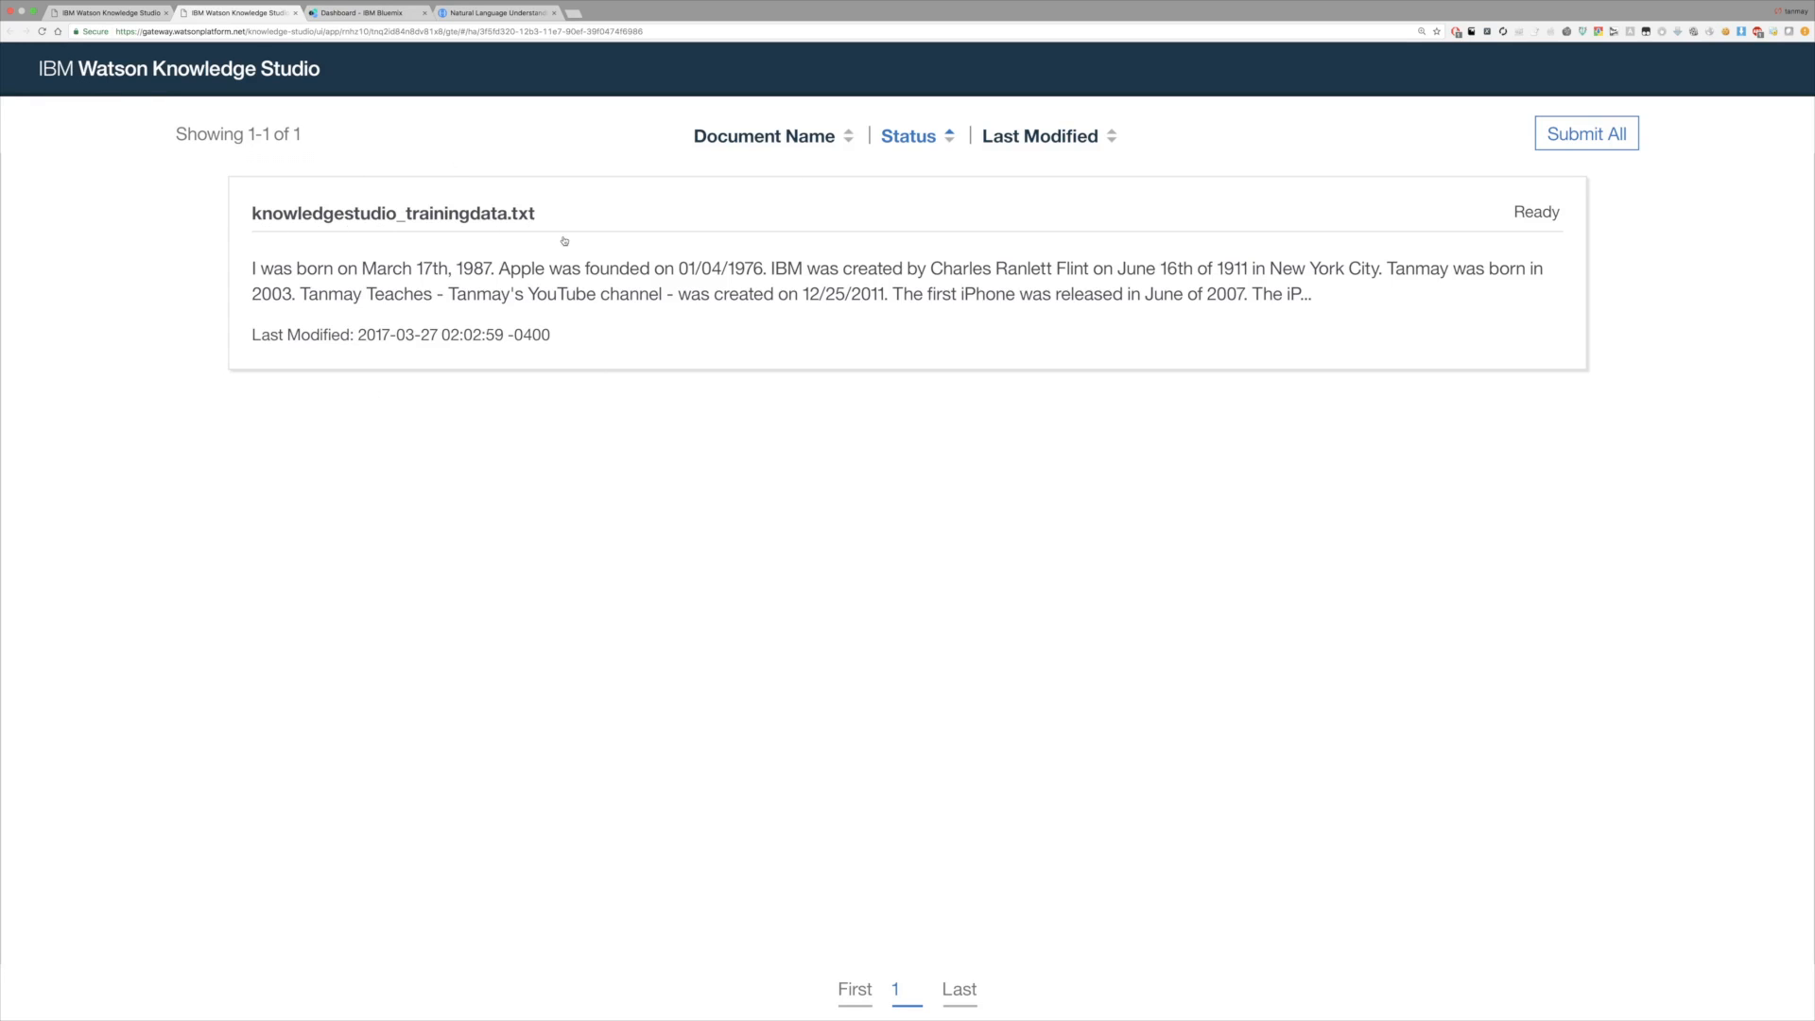
pyautogui.click(515, 217)
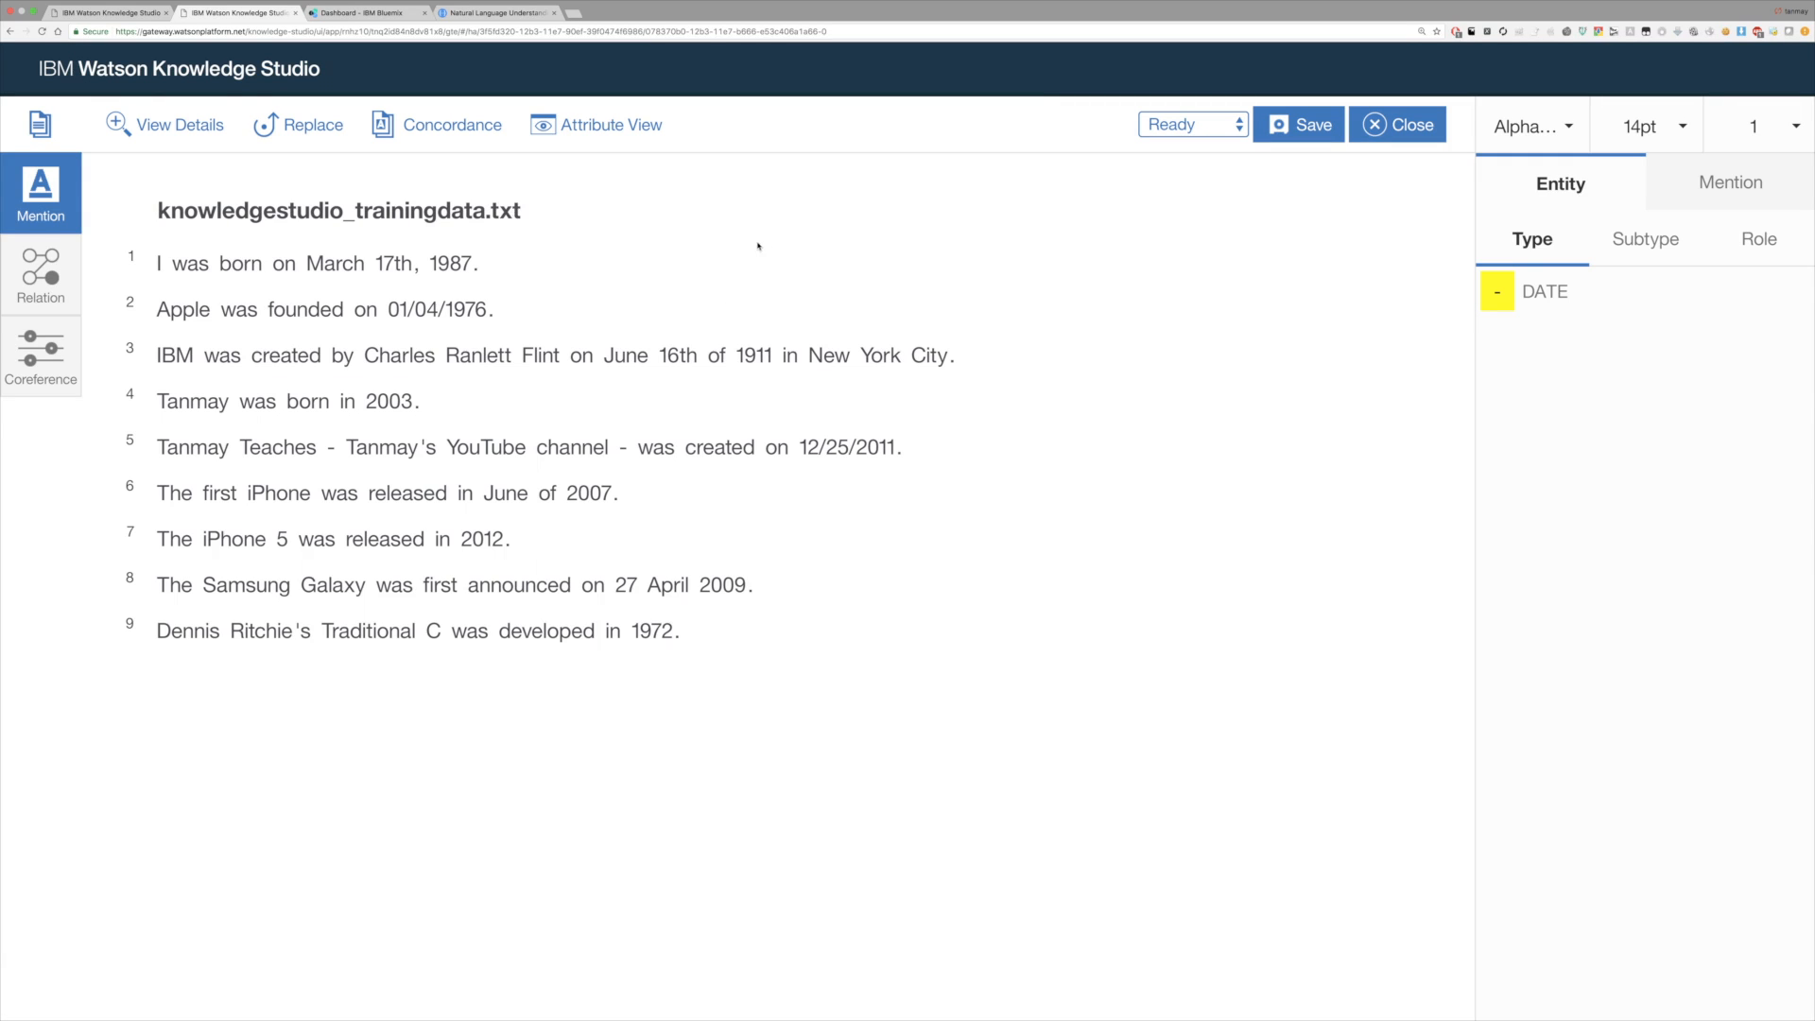
# Annotate the full date in sentence 1 and 01/04/1976 in sentence 2 as DATE mentions
pyautogui.click(1525, 297)
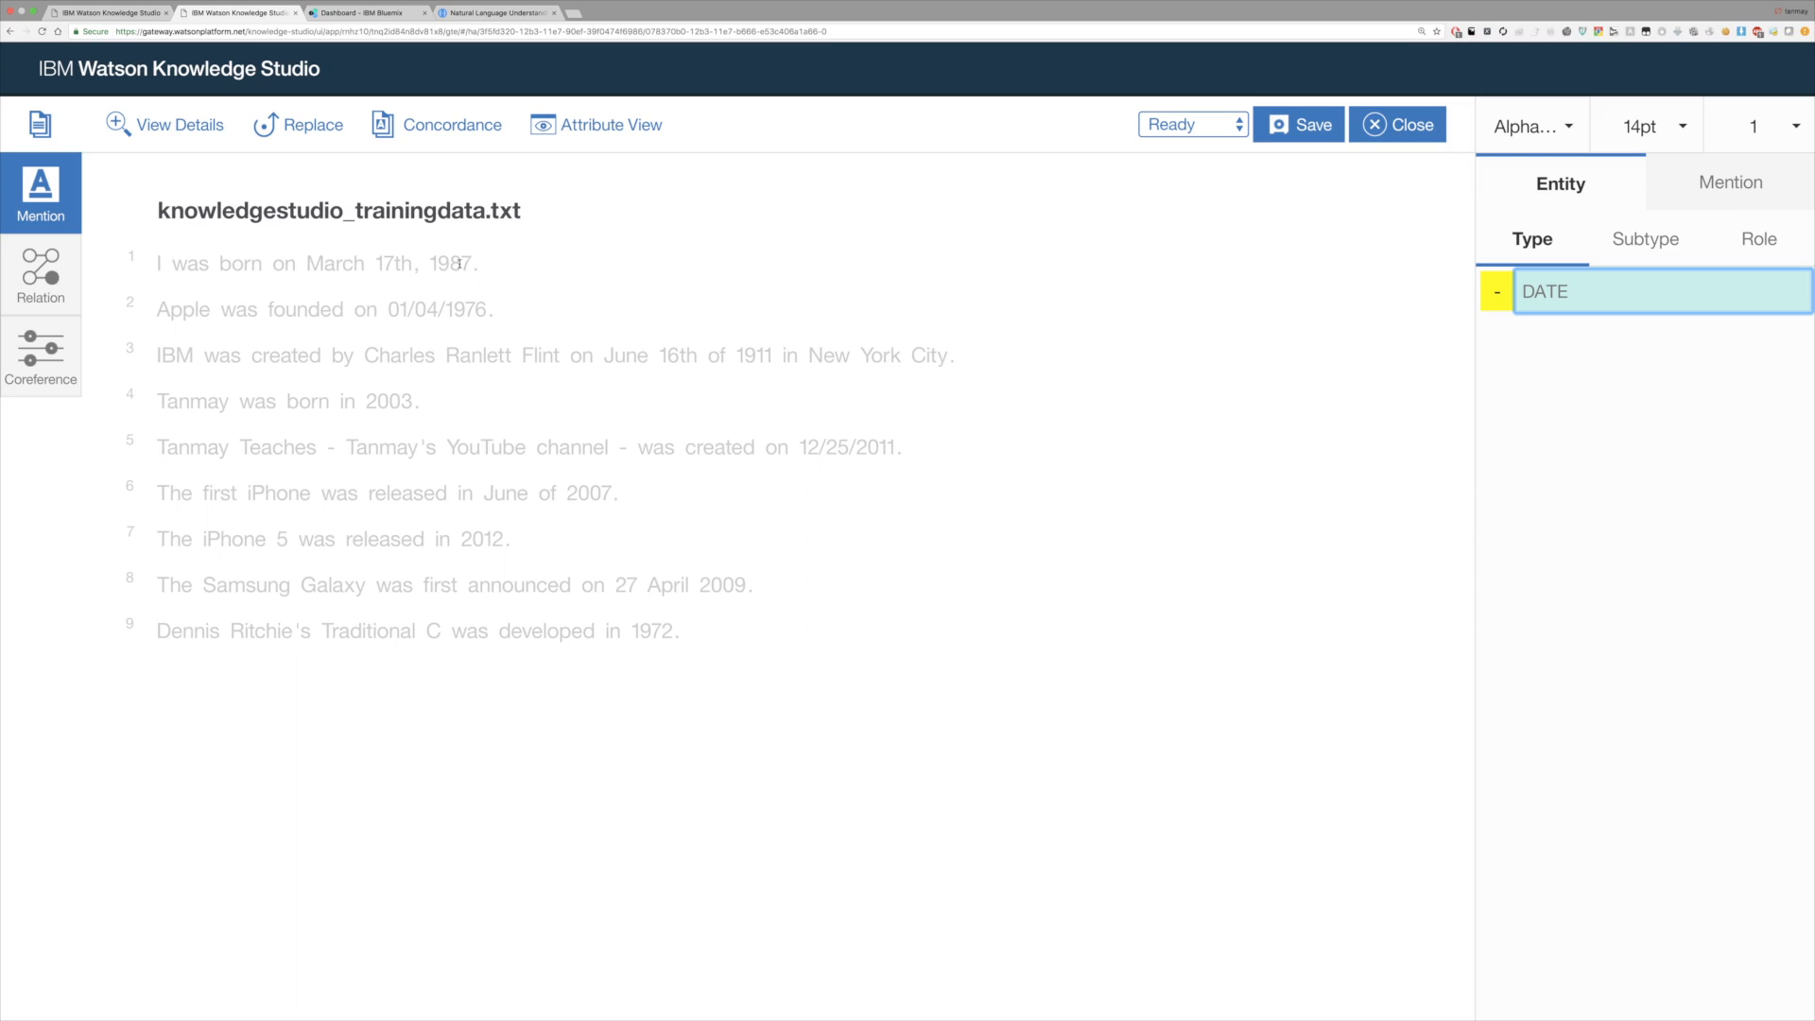
pyautogui.click(327, 263)
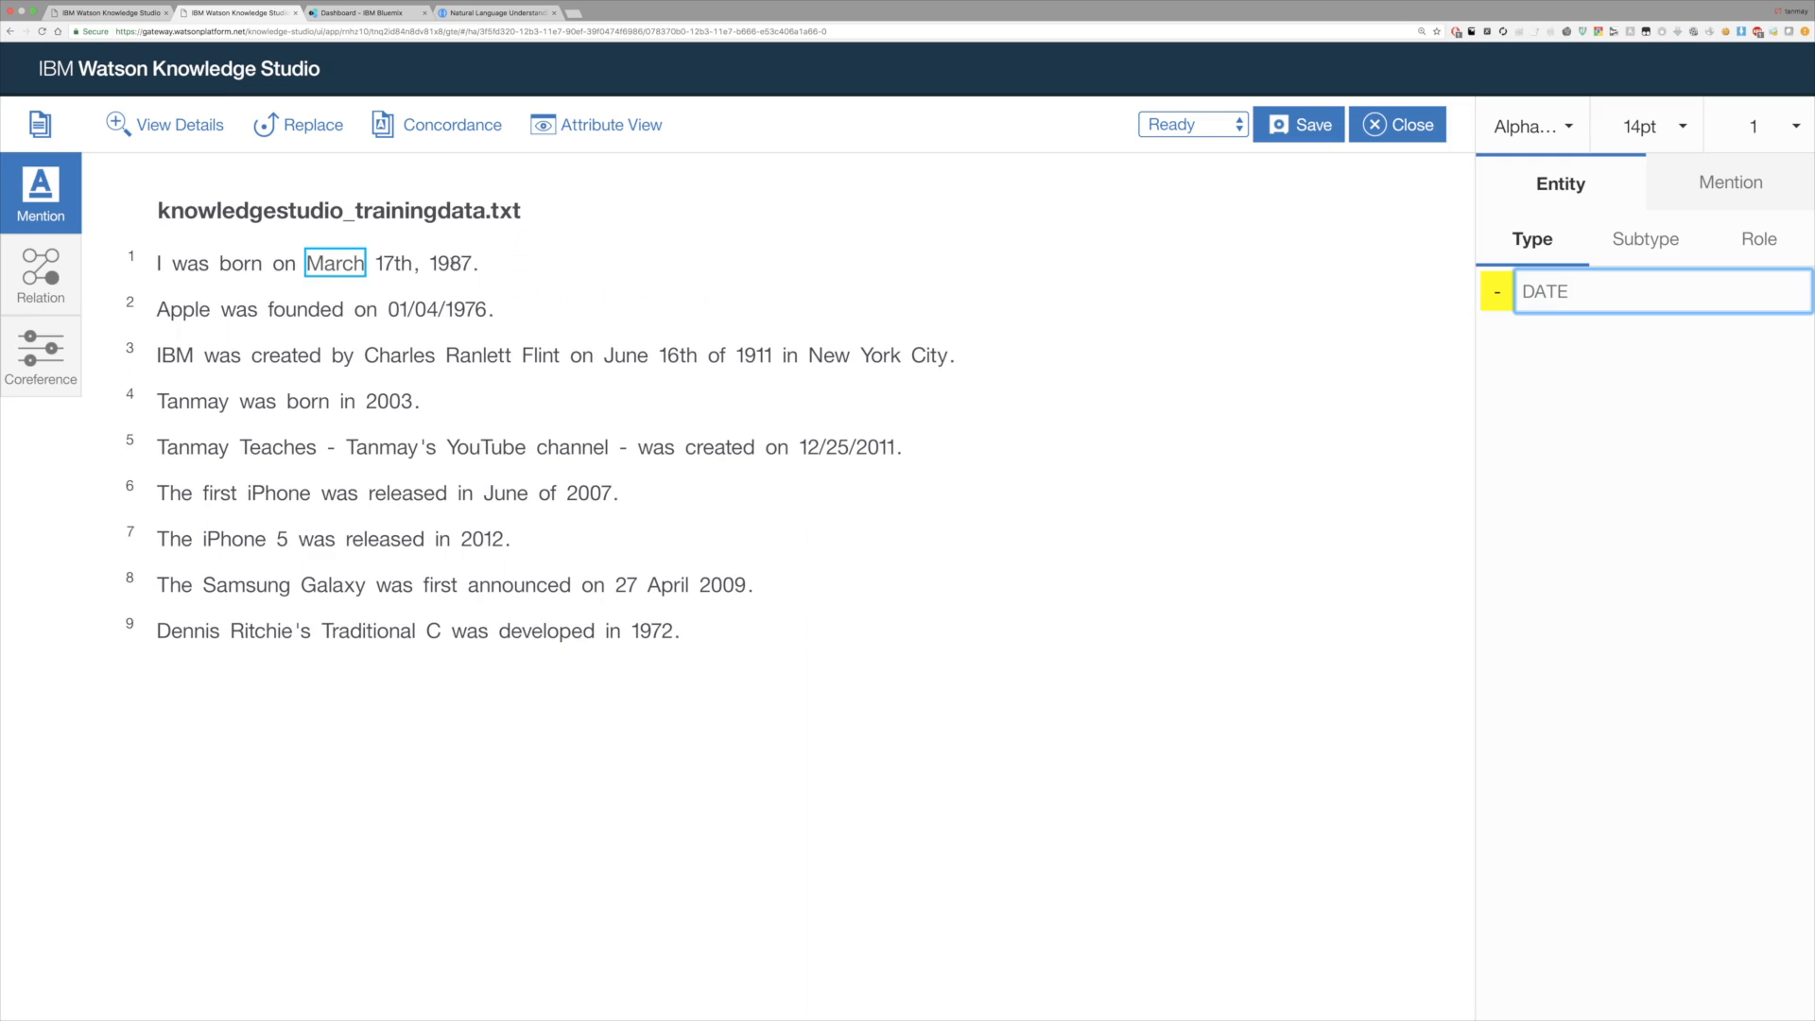
pyautogui.click(456, 265)
pyautogui.press('-')
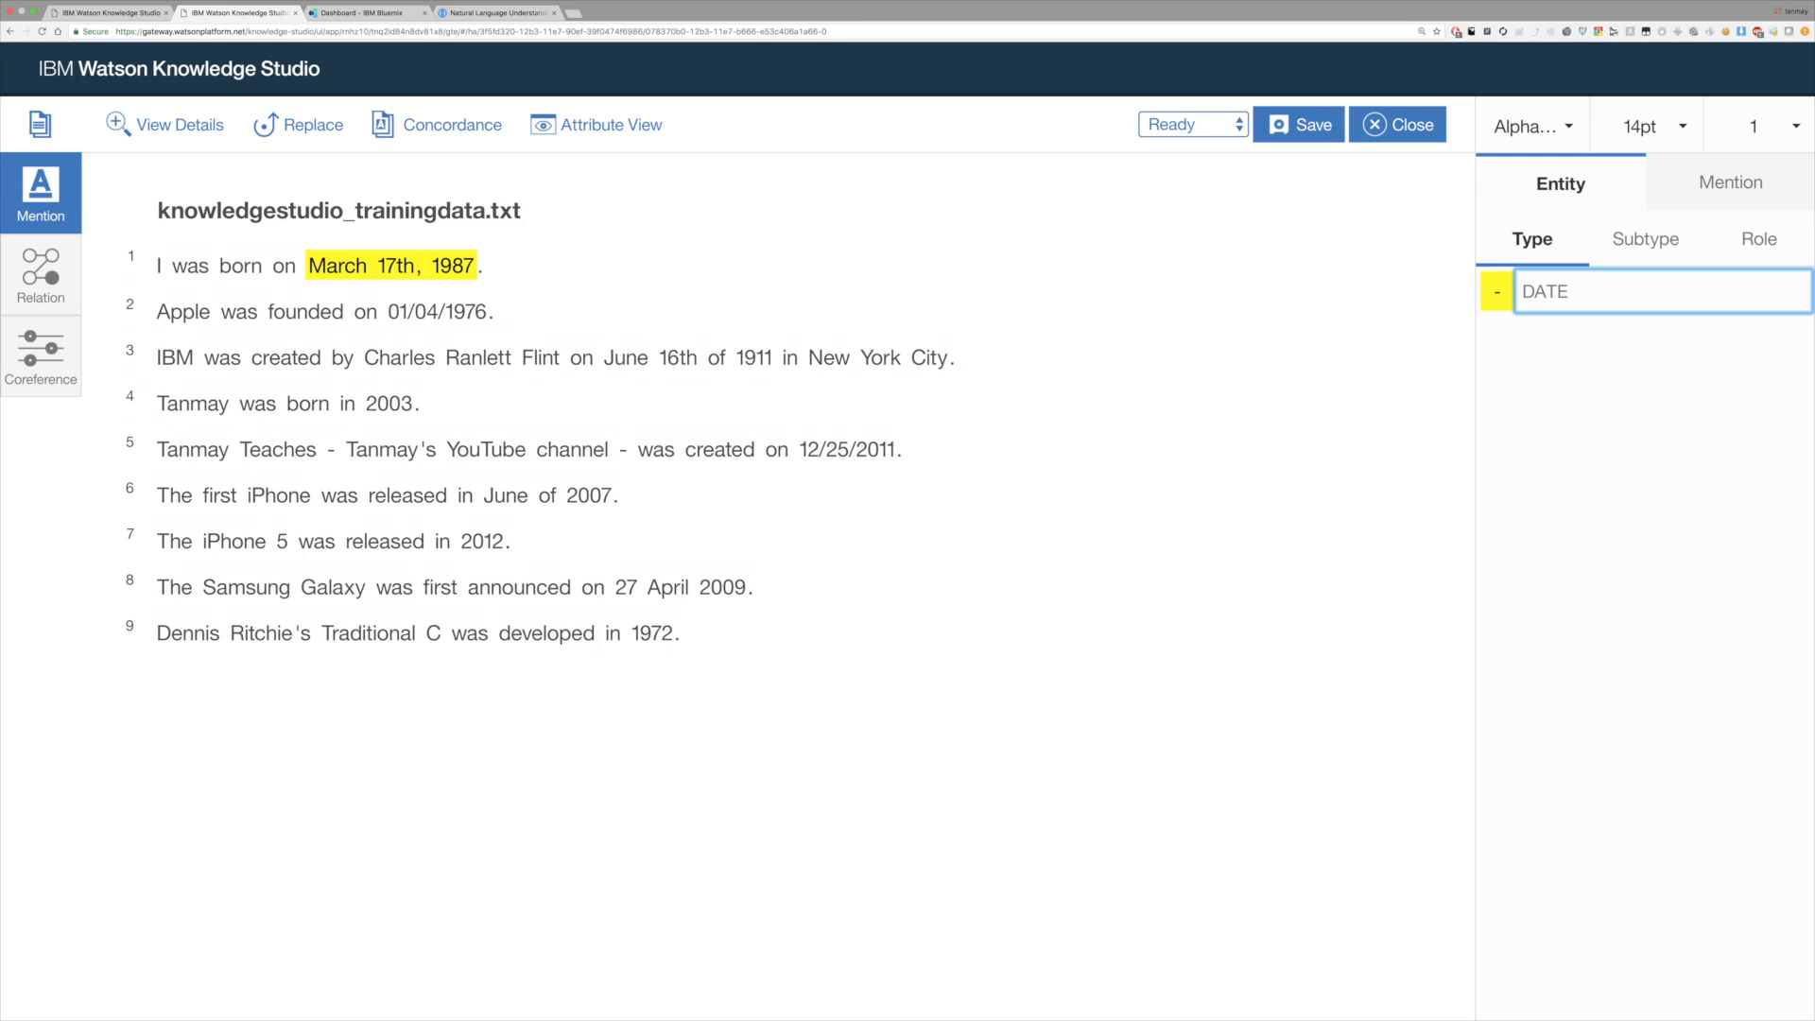
pyautogui.click(404, 317)
pyautogui.press('-')
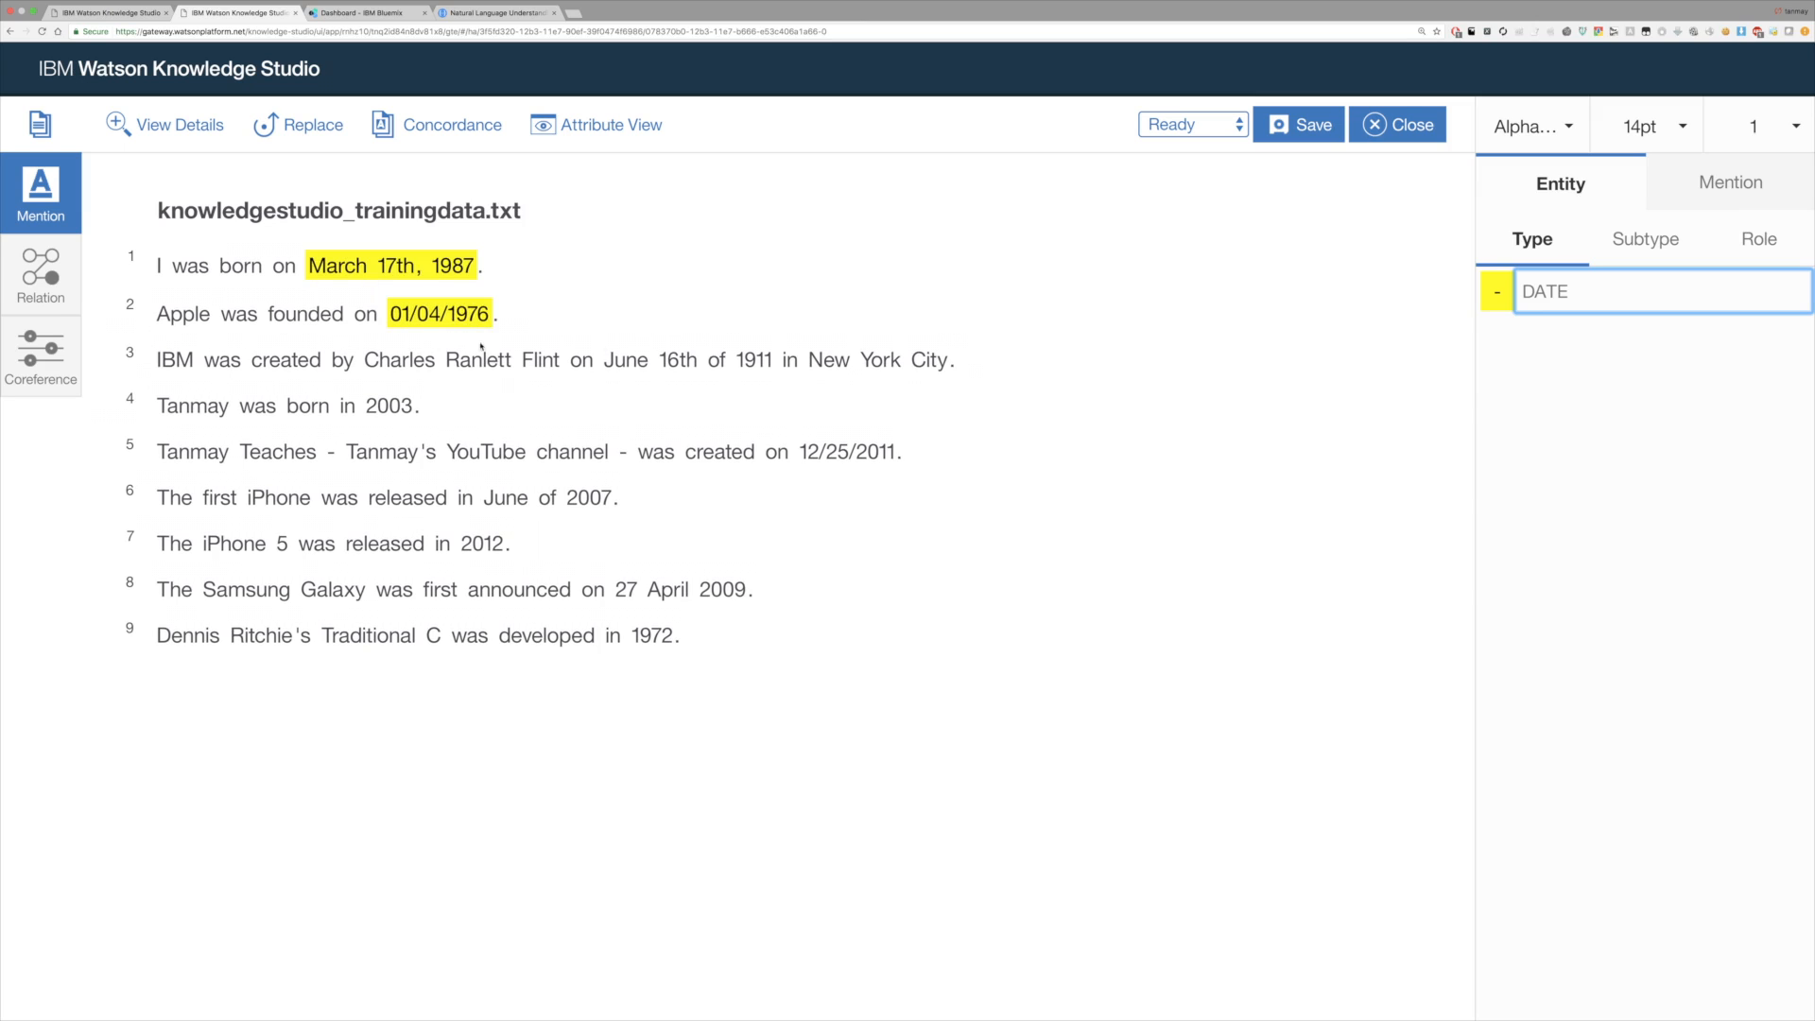
# Annotate June 16th of 1911 in sentence 3, the year in sentence 4 and 12/25/2011 in sentence 5 as DATE
pyautogui.moveTo(632, 360); pyautogui.dragTo(761, 362)
pyautogui.press('-')
pyautogui.click(381, 408)
pyautogui.press('-')
pyautogui.moveTo(800, 454); pyautogui.dragTo(898, 455)
pyautogui.press('-')
# Annotate June of 2007, 2012, 27 April 2009 and 1972 in sentences 6 to 9 as DATE mentions
pyautogui.moveTo(515, 502); pyautogui.dragTo(612, 506)
pyautogui.press('-')
pyautogui.click(484, 552)
pyautogui.press('-')
pyautogui.moveTo(616, 601); pyautogui.dragTo(750, 601)
pyautogui.press('-')
pyautogui.click(654, 648)
pyautogui.press('-')
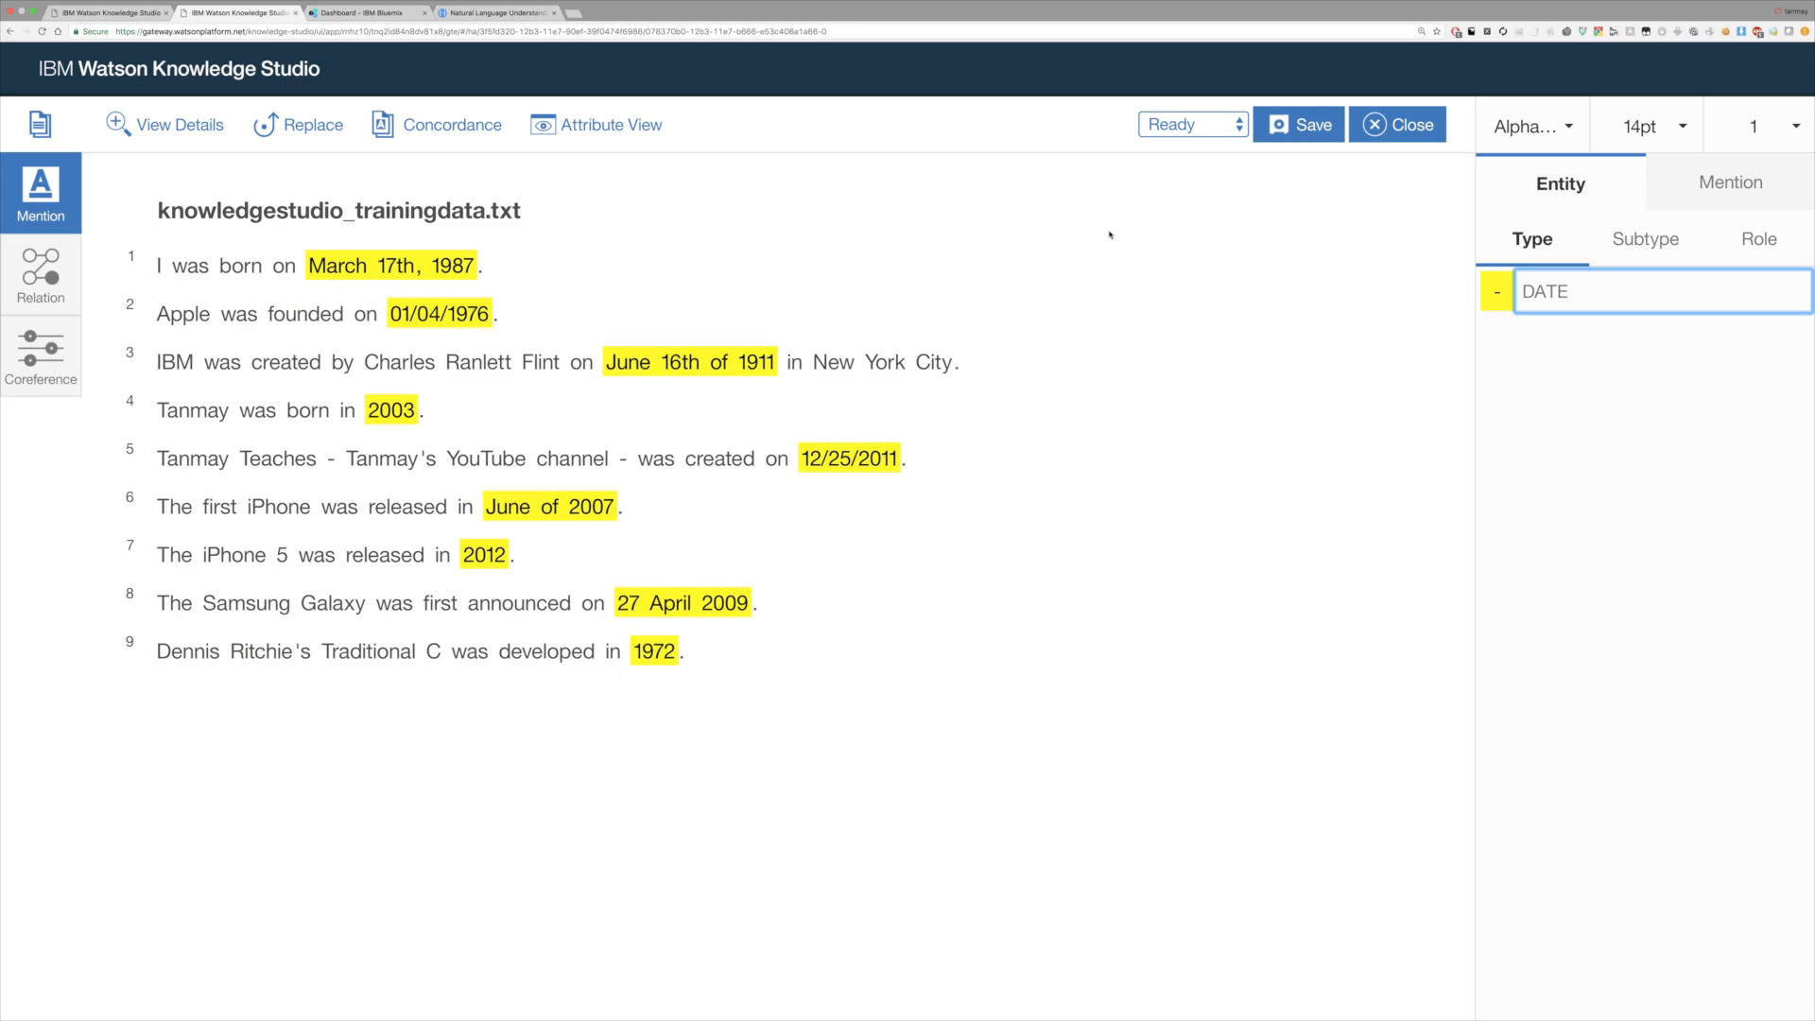
# Save the annotated document, submit all assigned documents and close the annotation editor page
pyautogui.click(1288, 132)
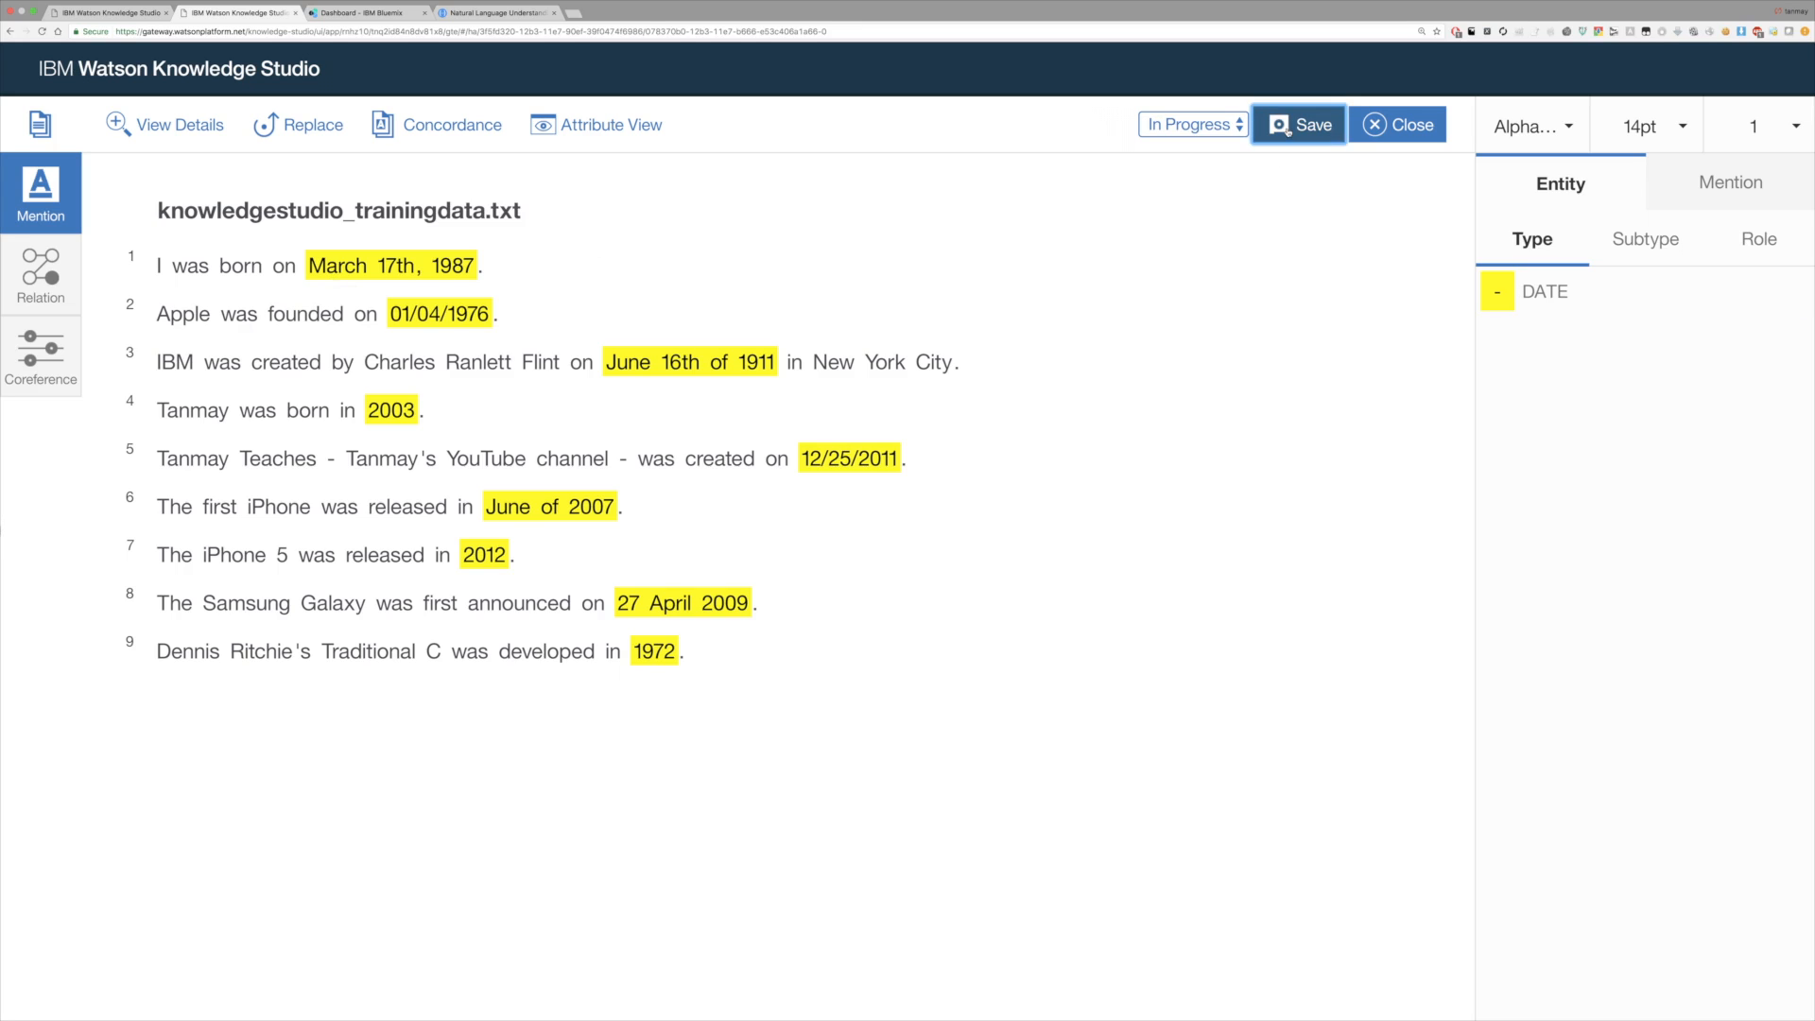
pyautogui.click(1408, 139)
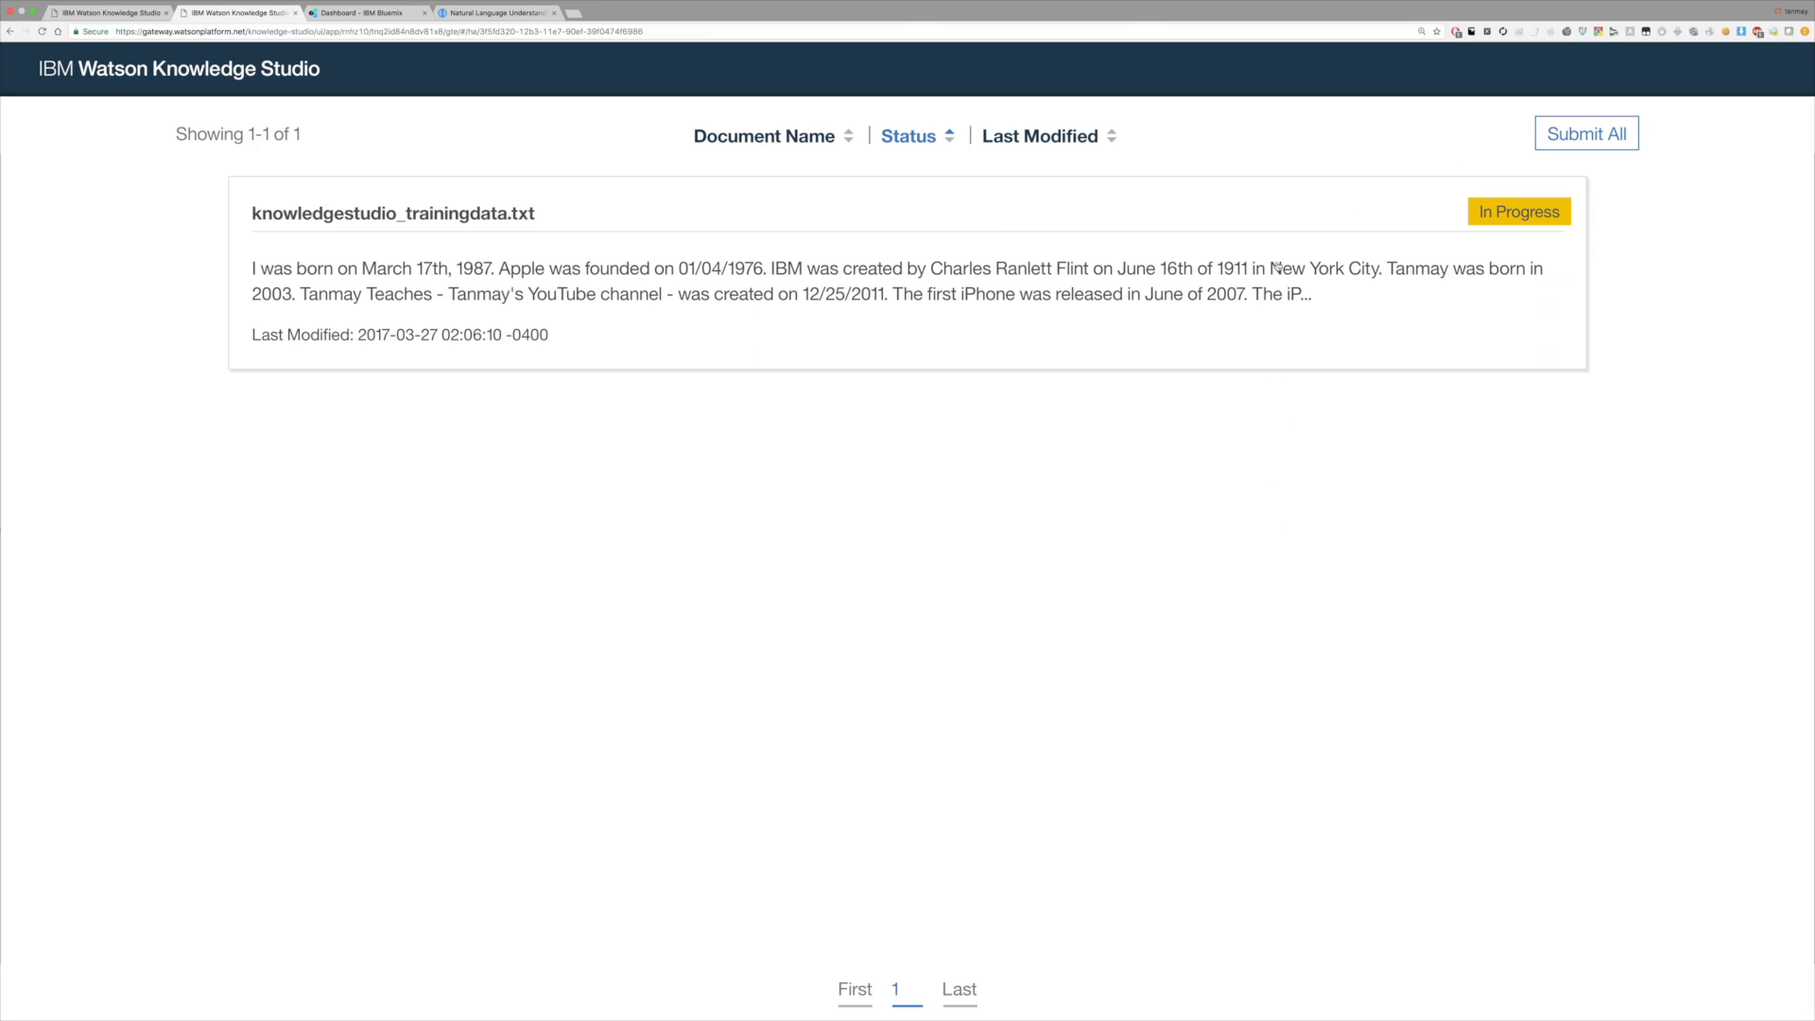
pyautogui.click(1600, 139)
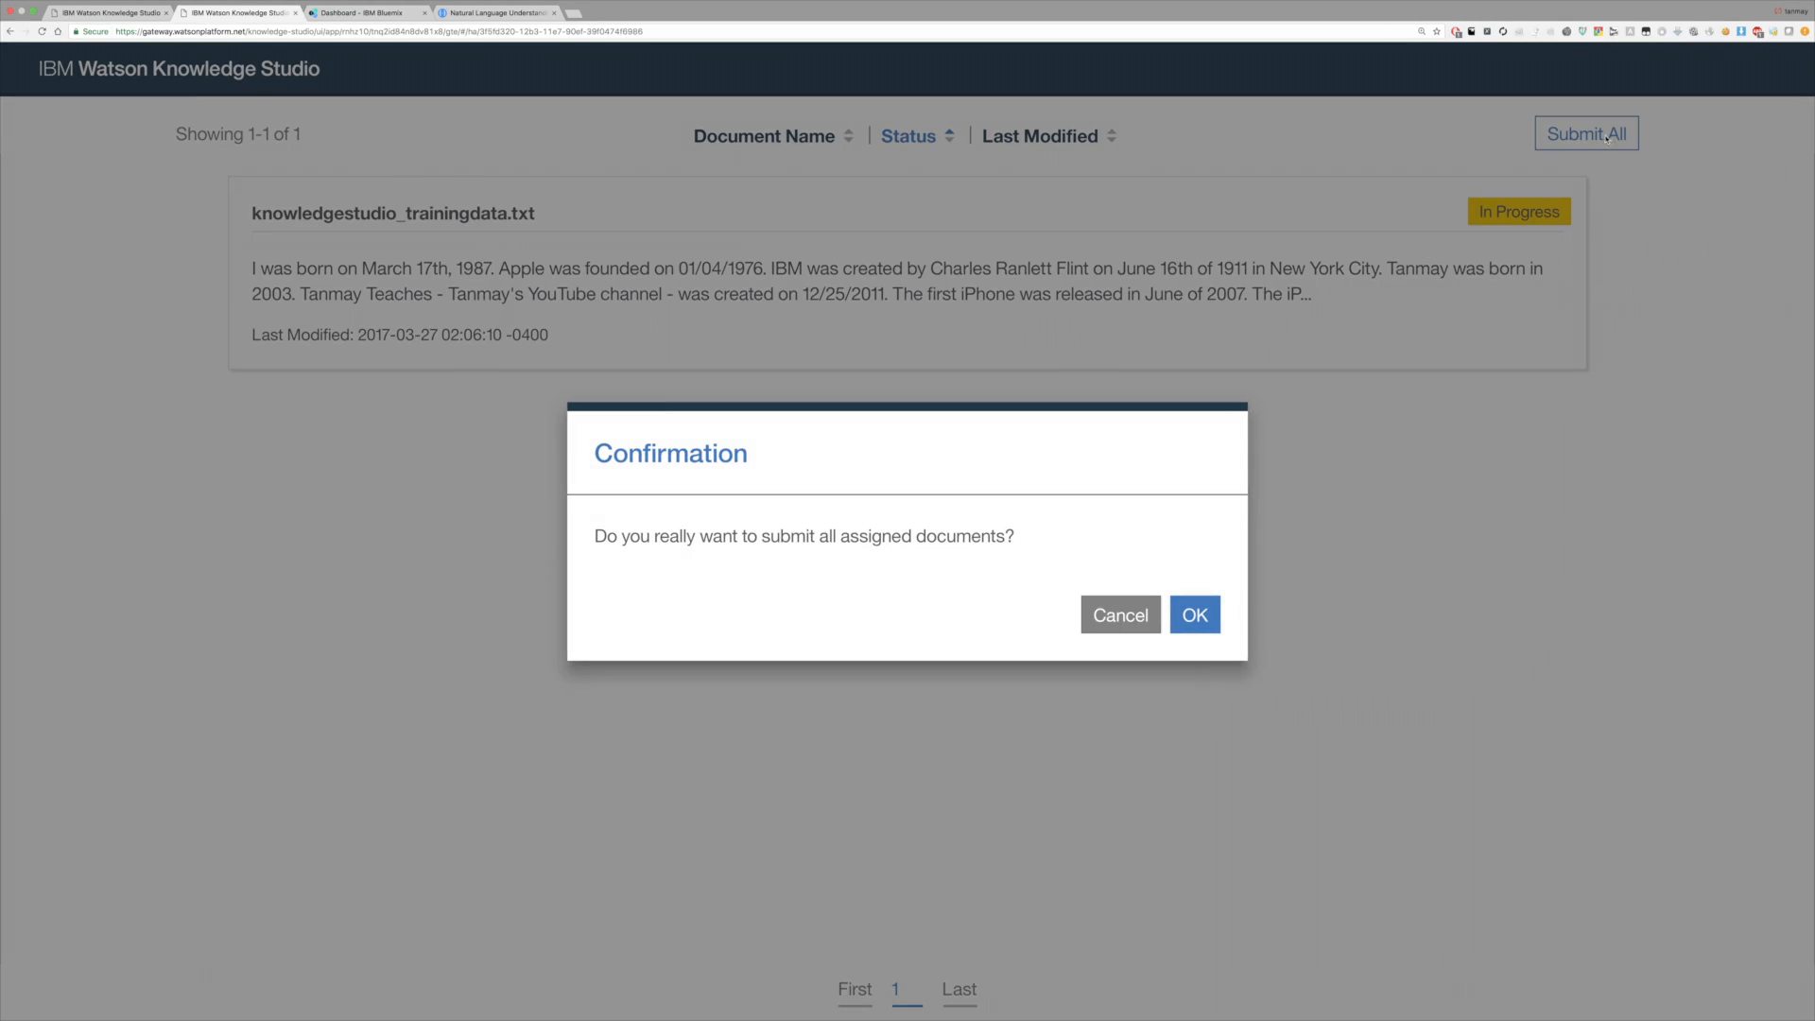
pyautogui.click(1193, 613)
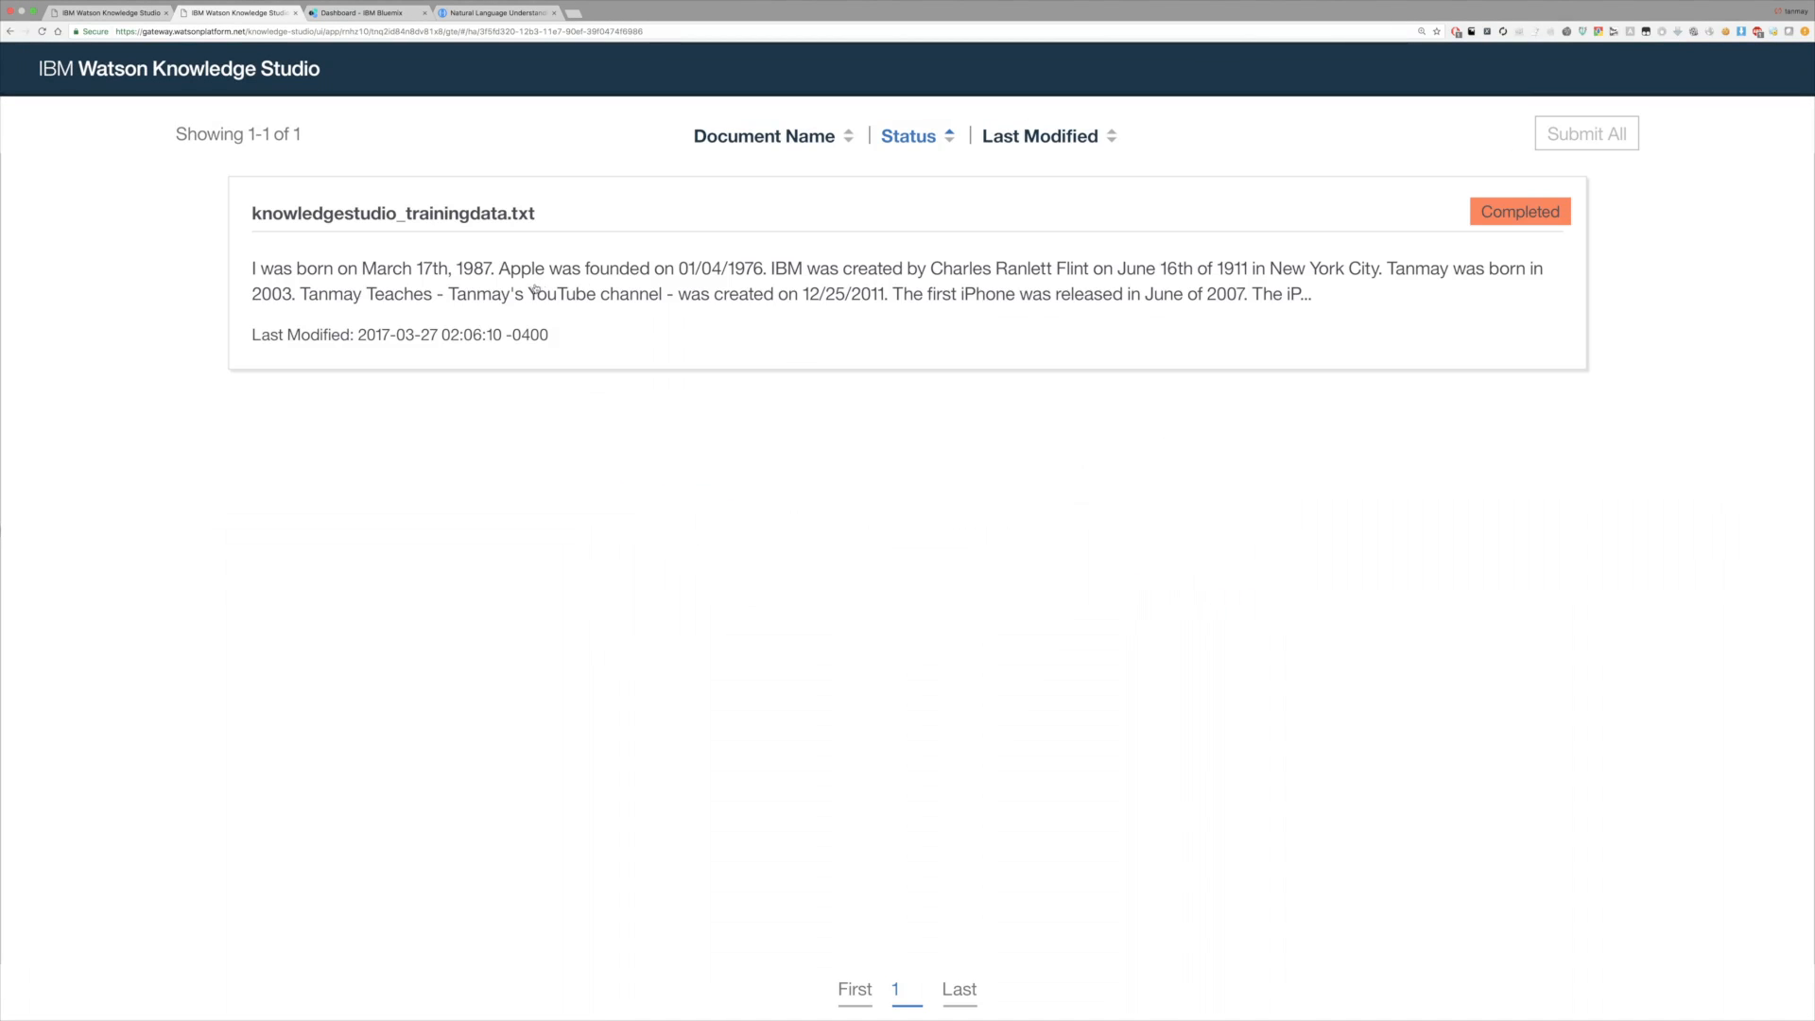
pyautogui.click(295, 13)
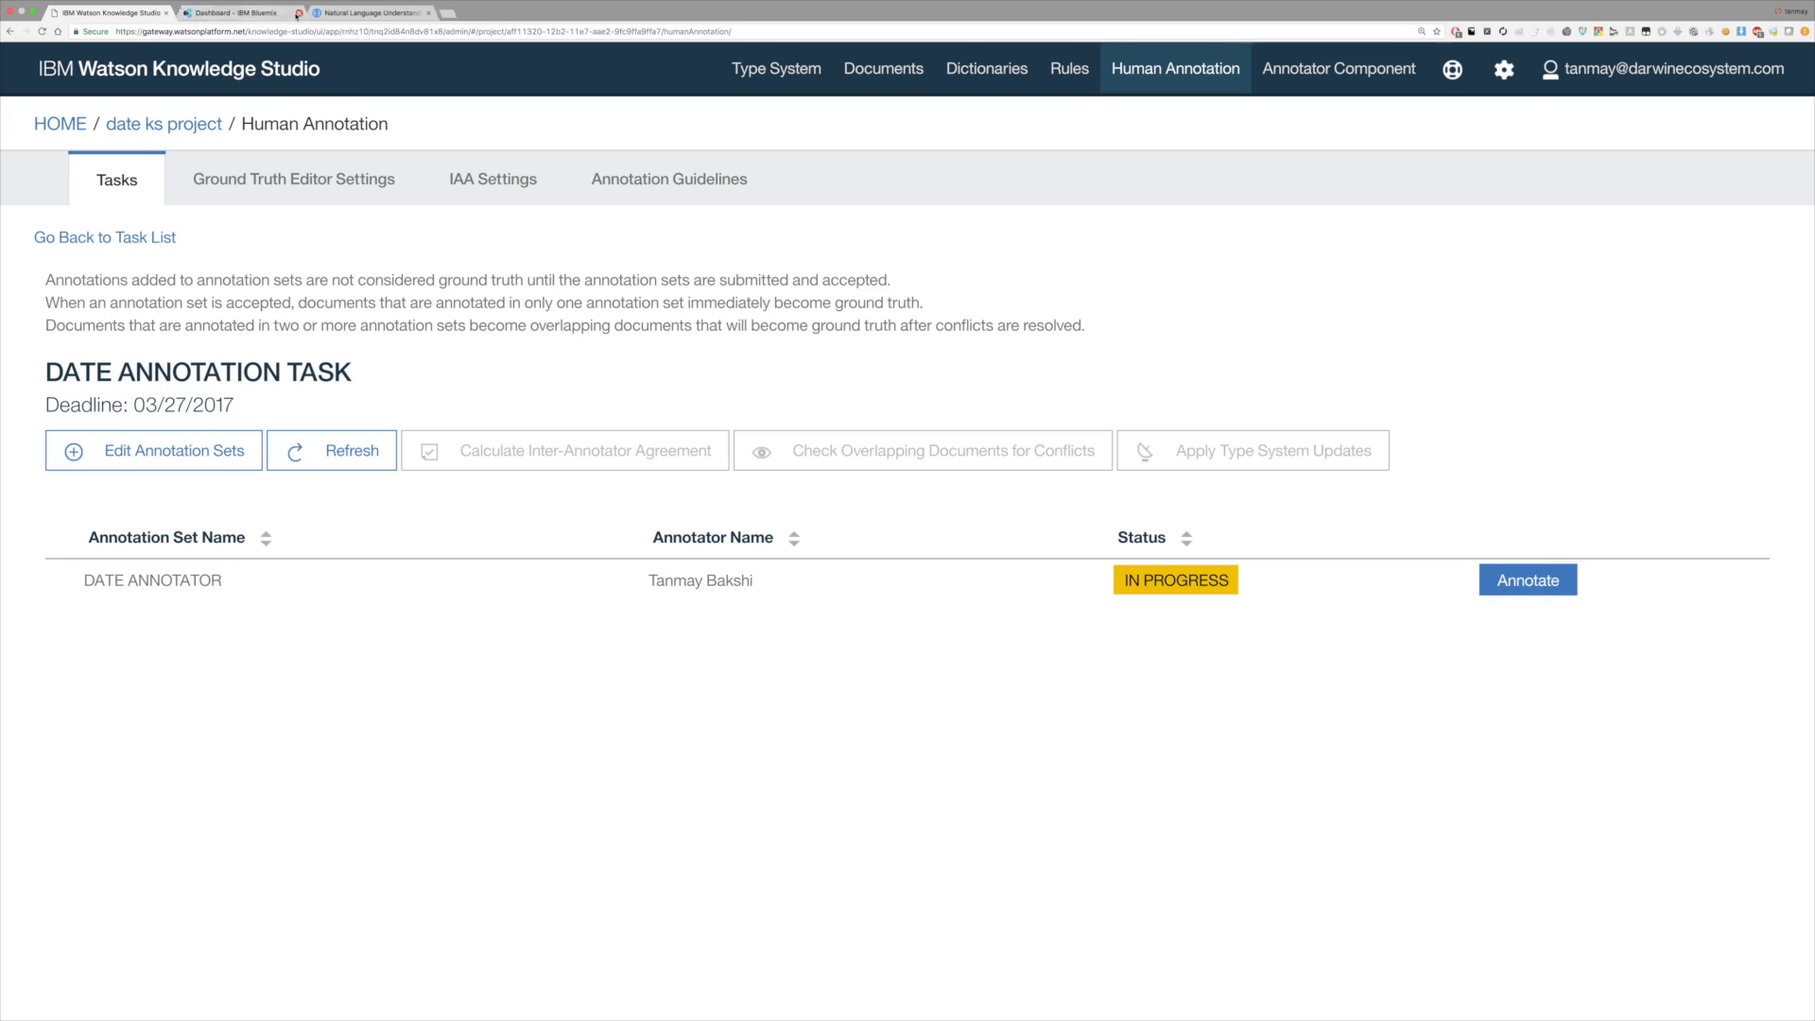
# Refresh DATE ANNOTATION TASK and accept the submitted DATE ANNOTATOR annotation set
pyautogui.click(344, 452)
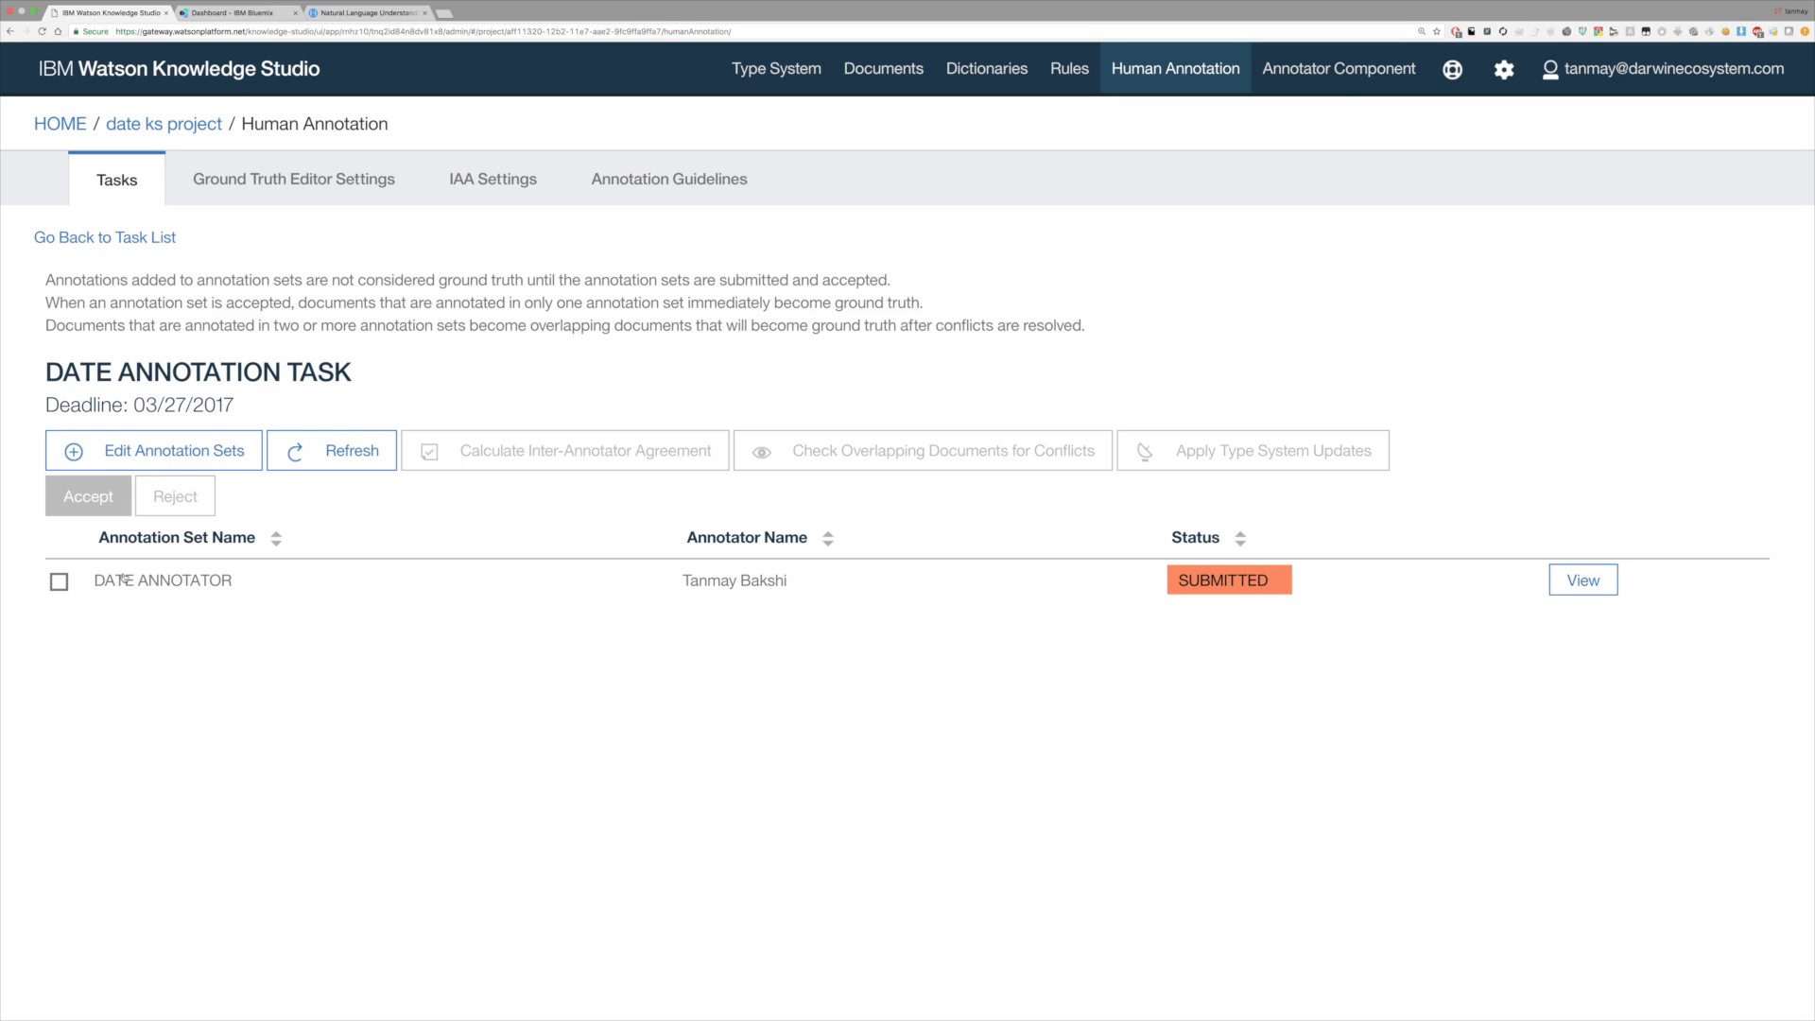
pyautogui.click(57, 582)
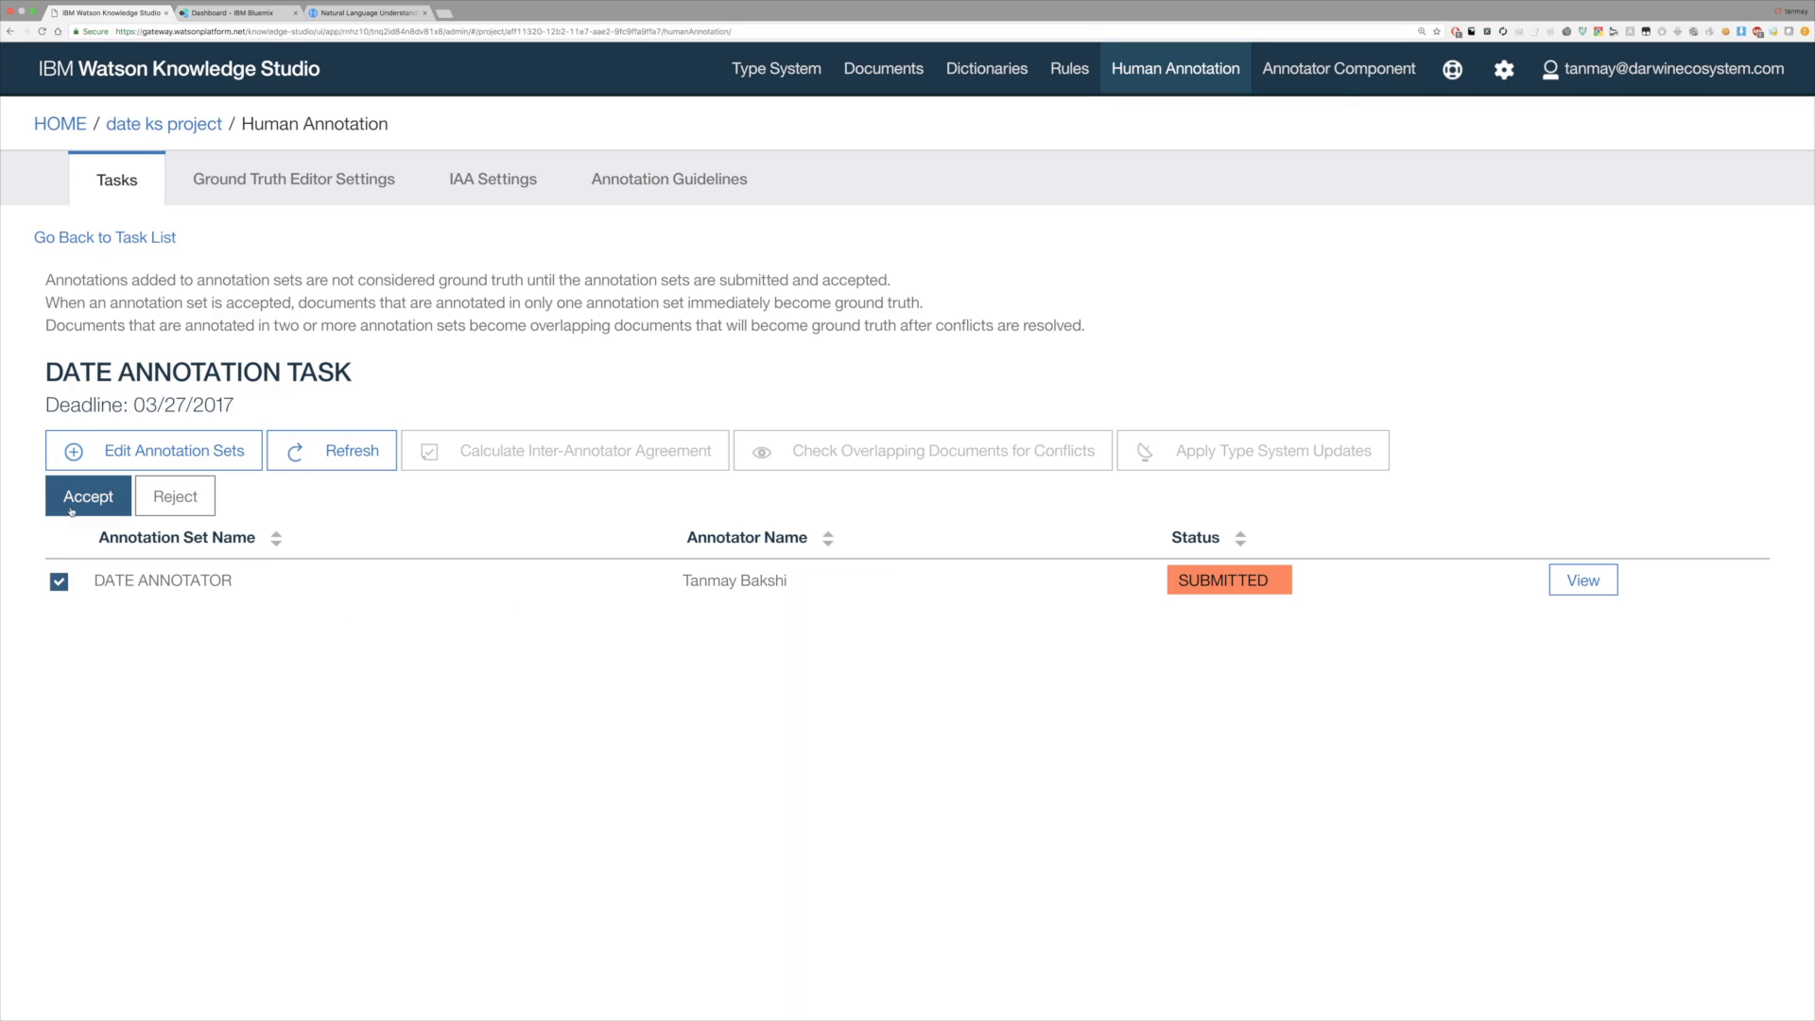
pyautogui.click(74, 508)
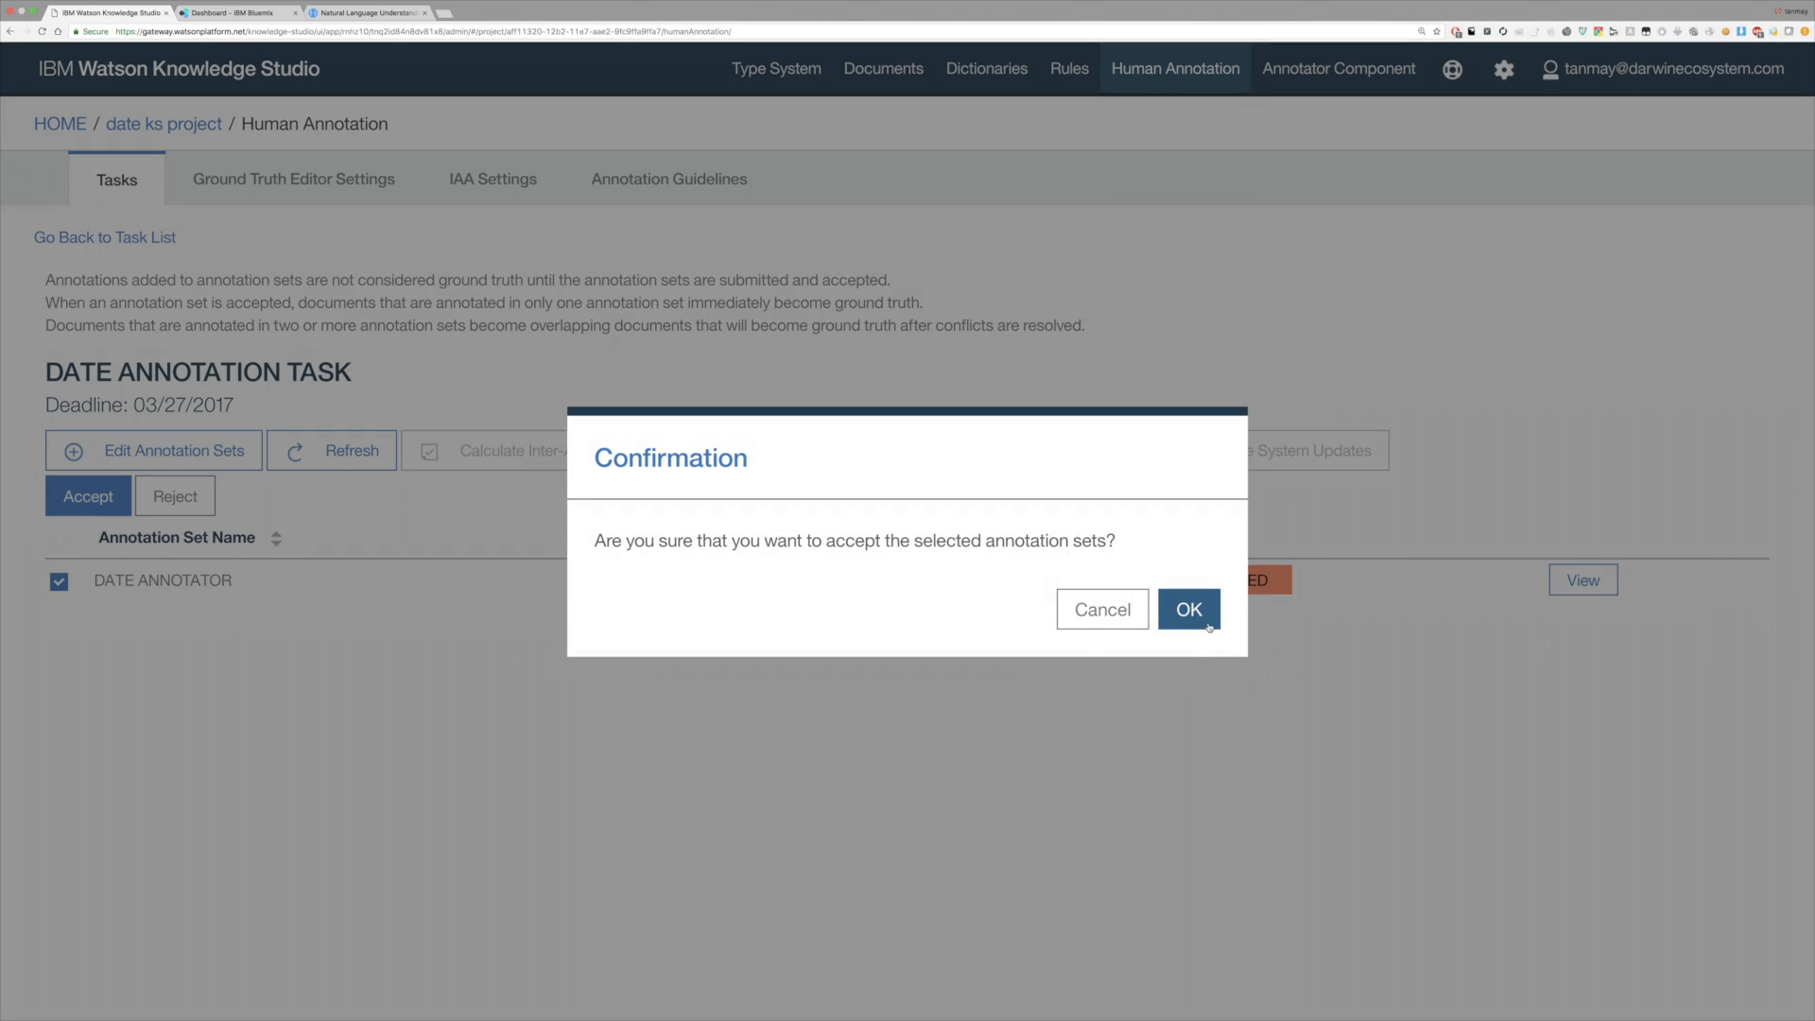
pyautogui.click(1210, 627)
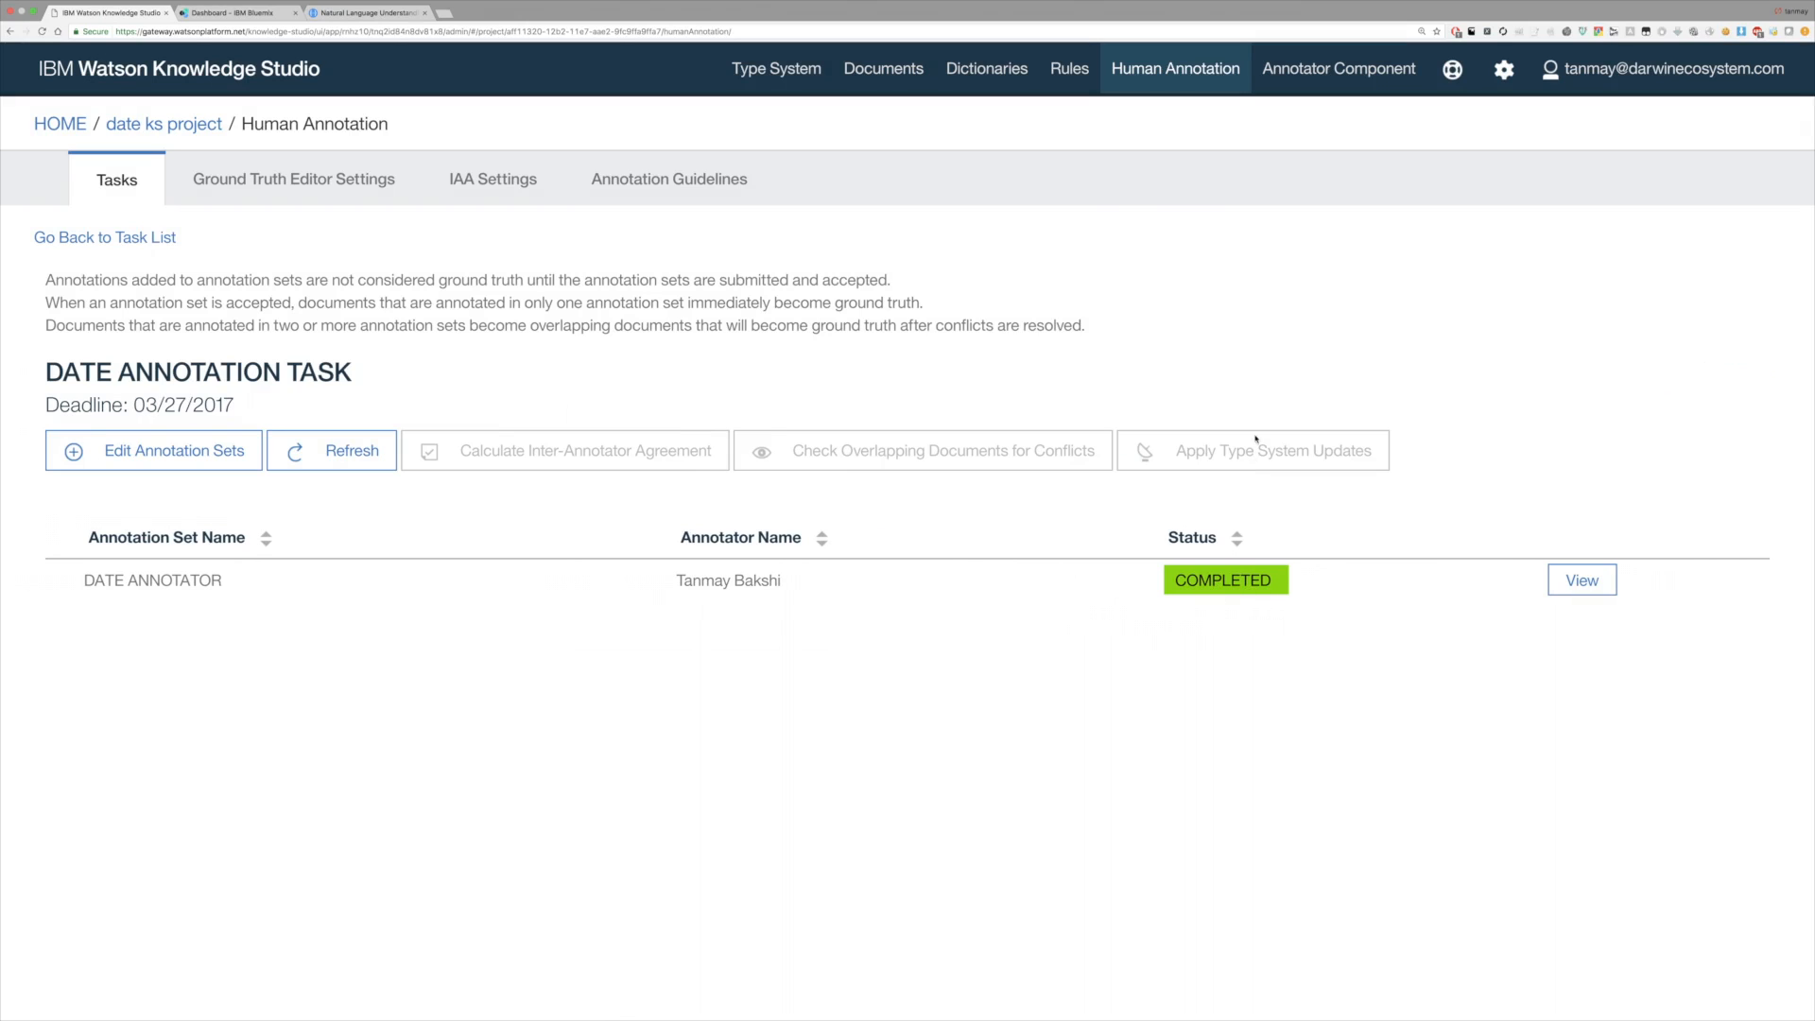
# Open the project's annotator component page and review the Machine Learning, Rule, Dictionary and AlchemyLanguage annotator types
pyautogui.click(1327, 81)
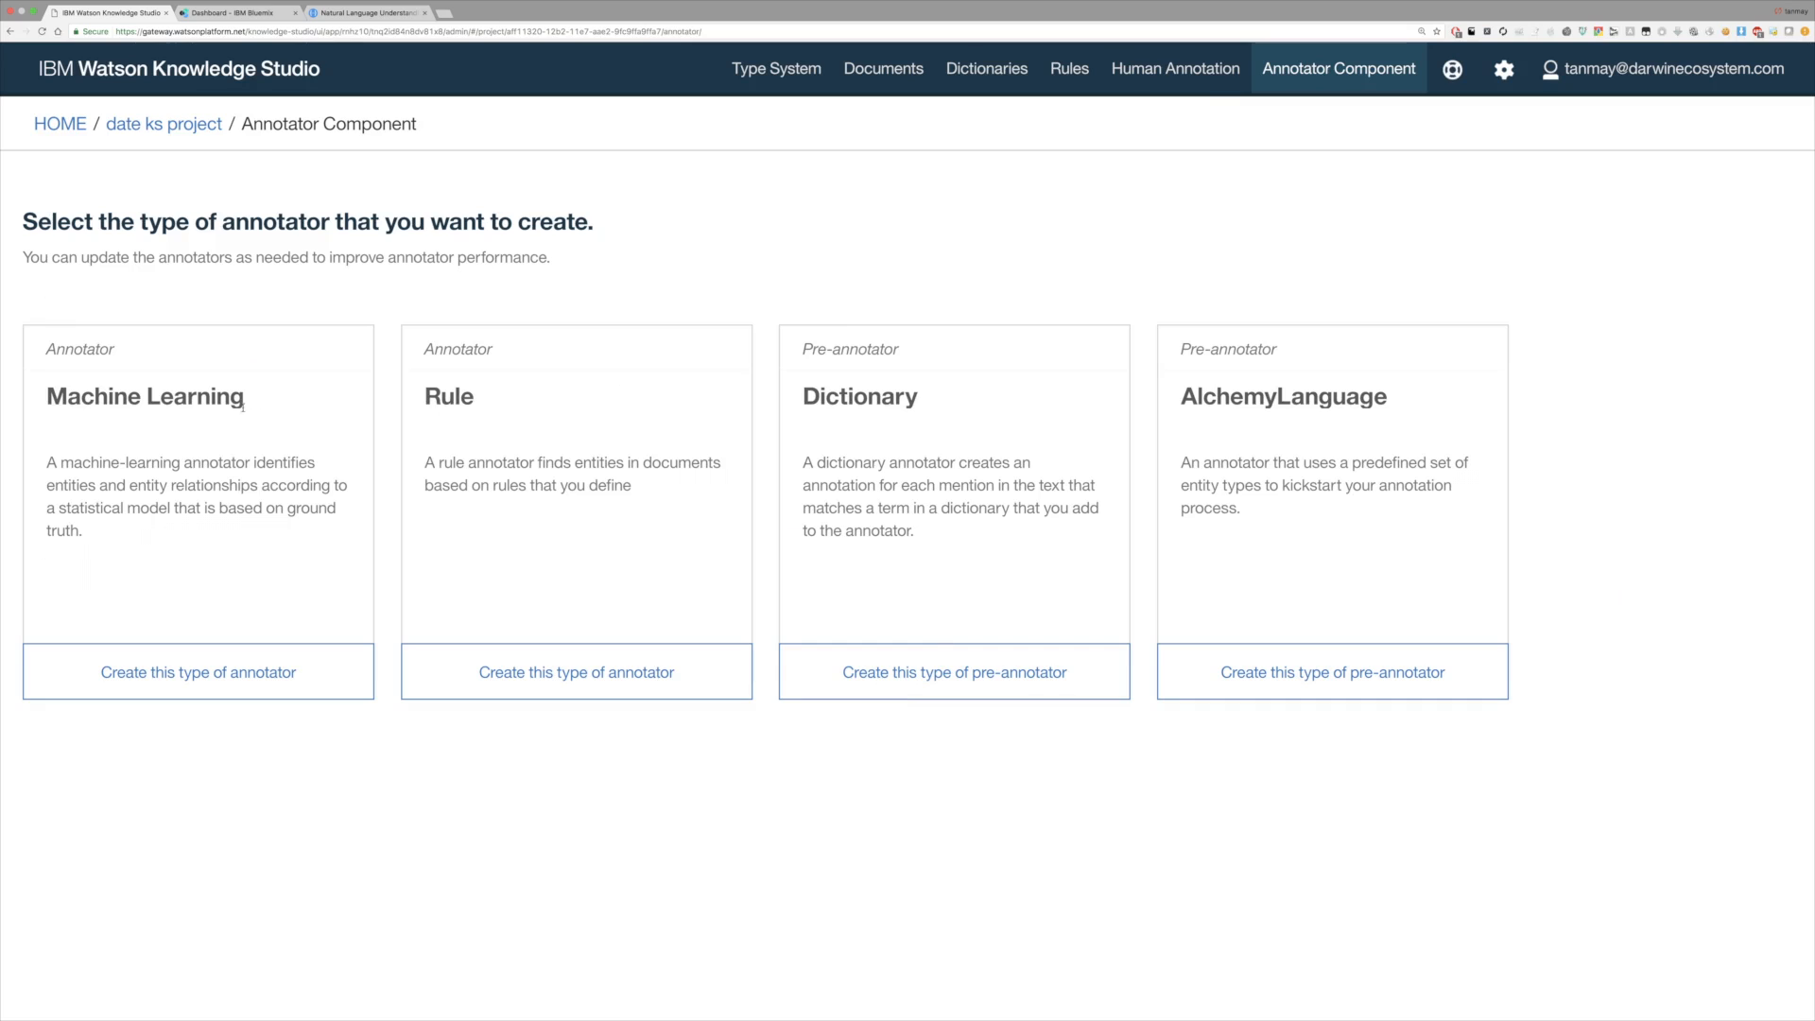
pyautogui.tripleClick(166, 396)
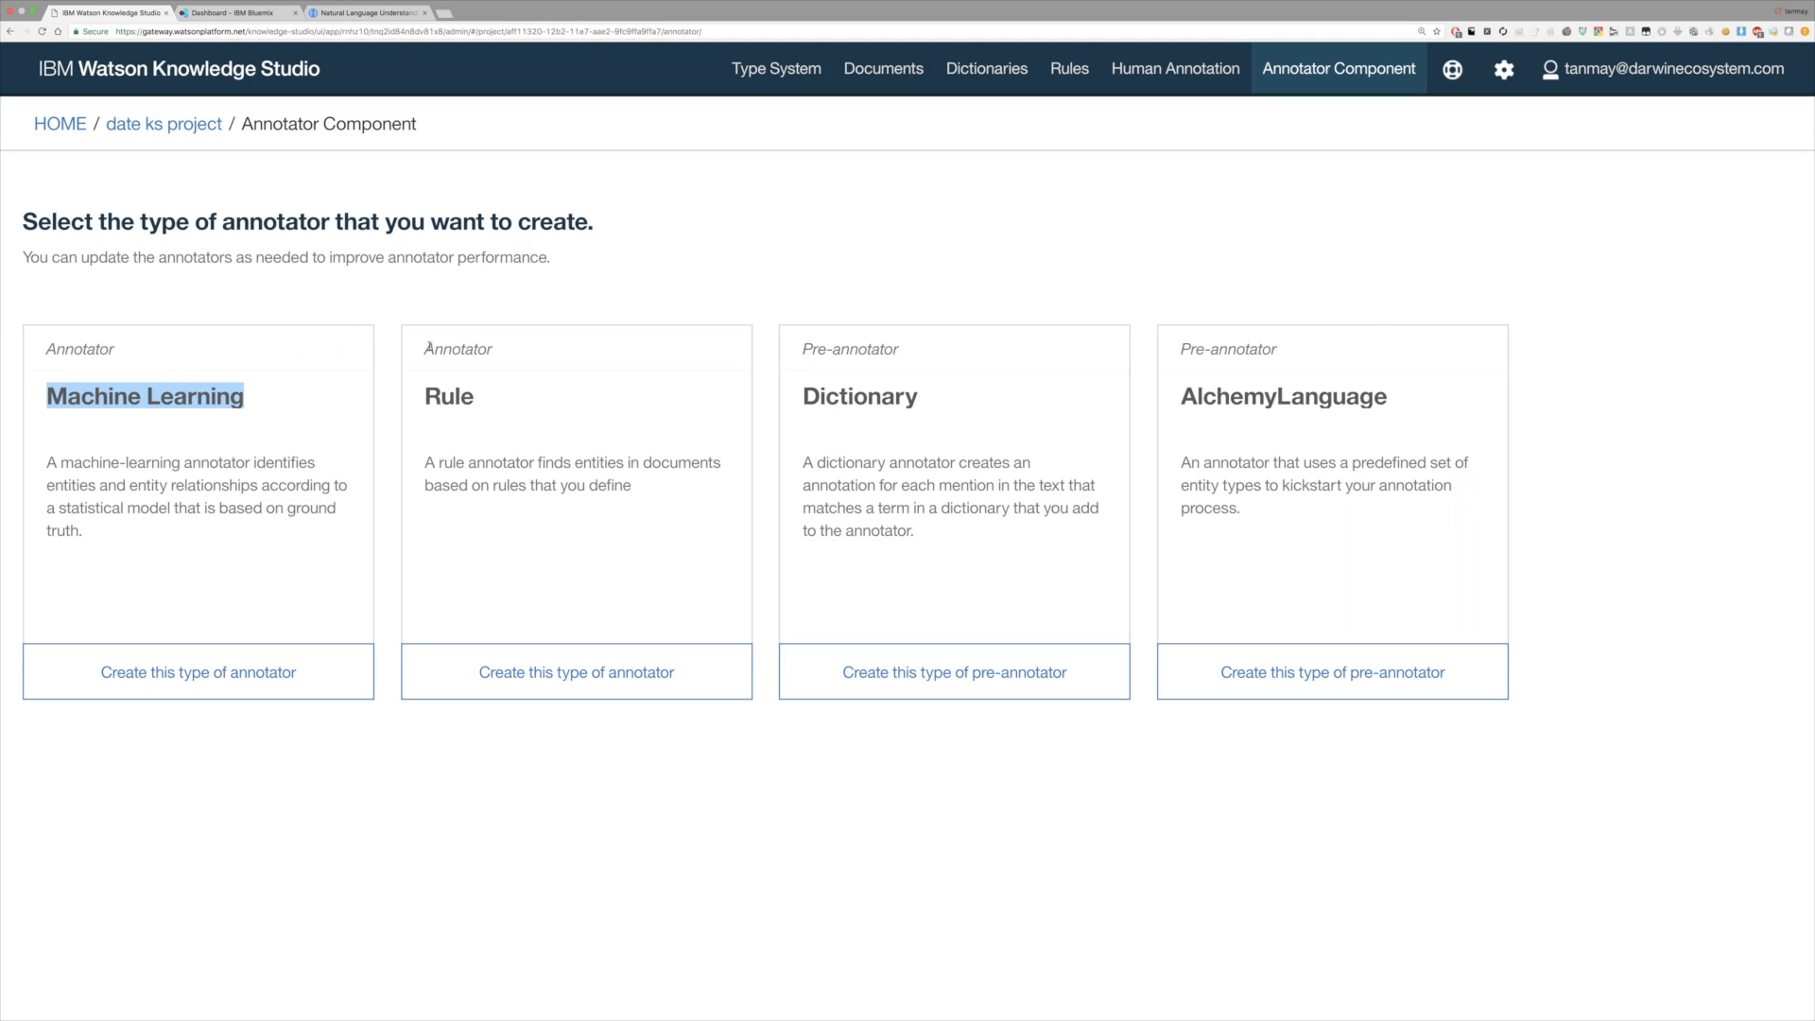
pyautogui.doubleClick(454, 395)
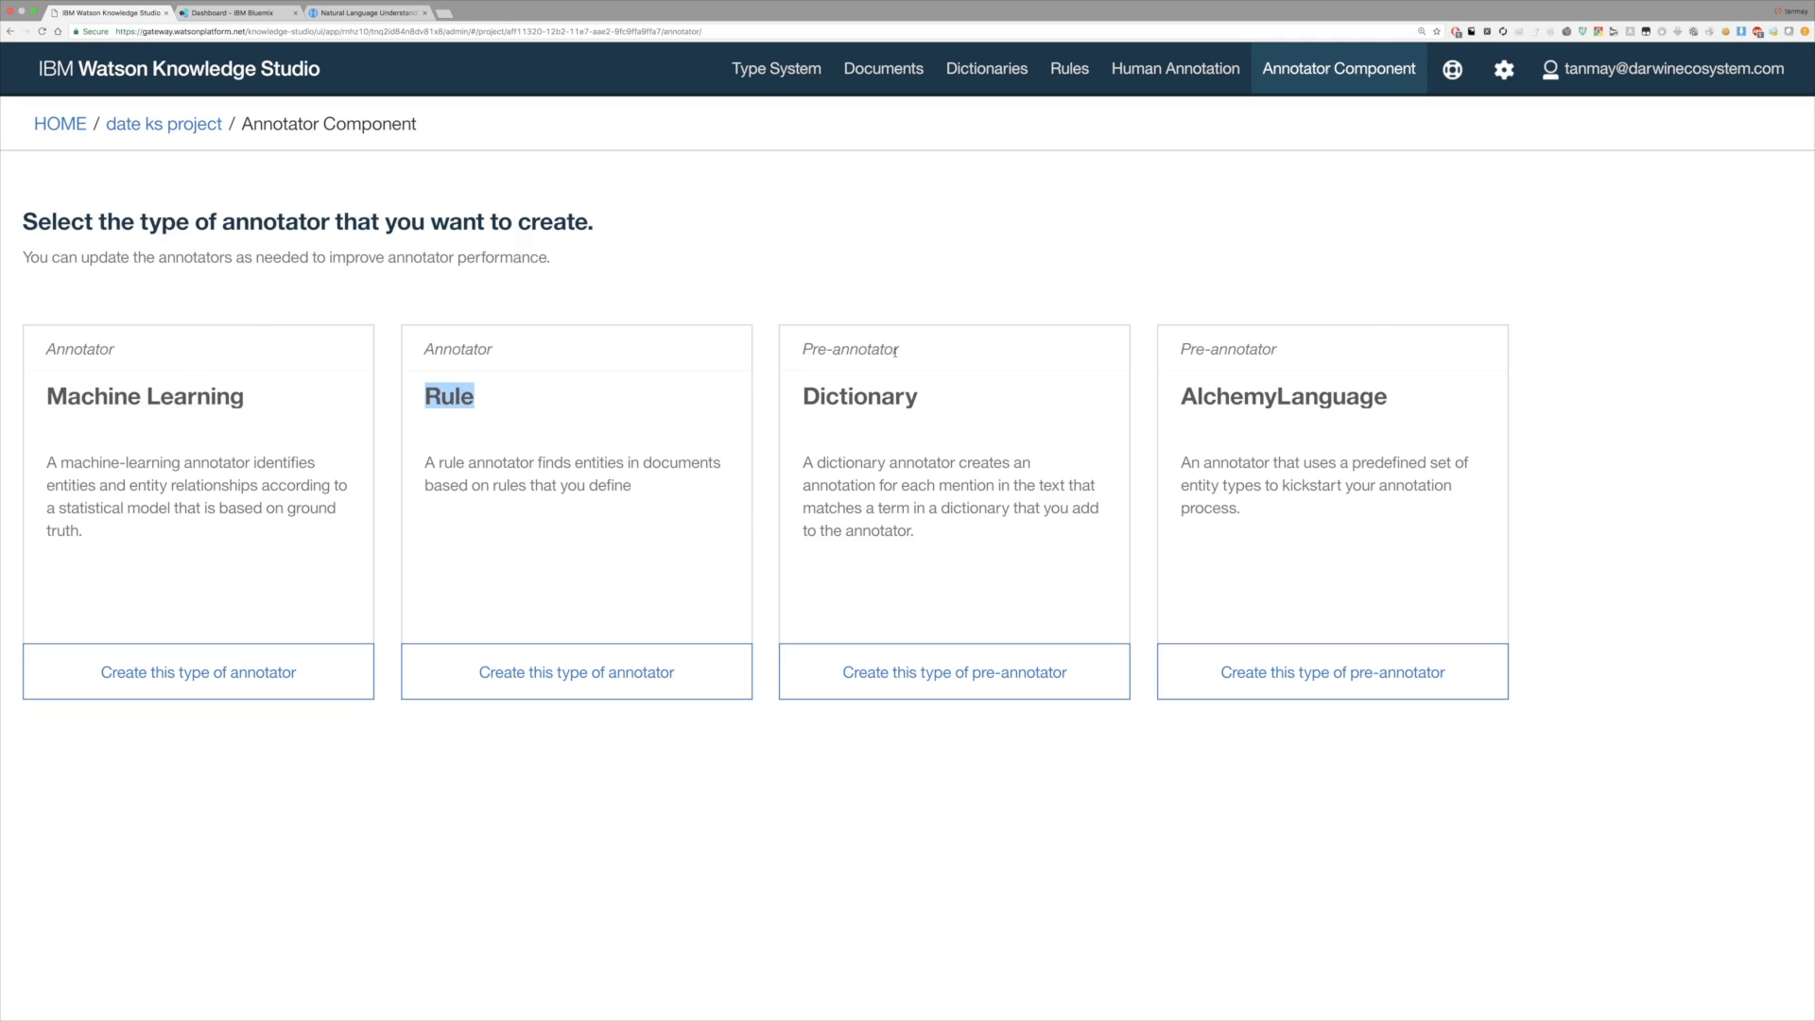
pyautogui.doubleClick(861, 395)
pyautogui.doubleClick(1340, 395)
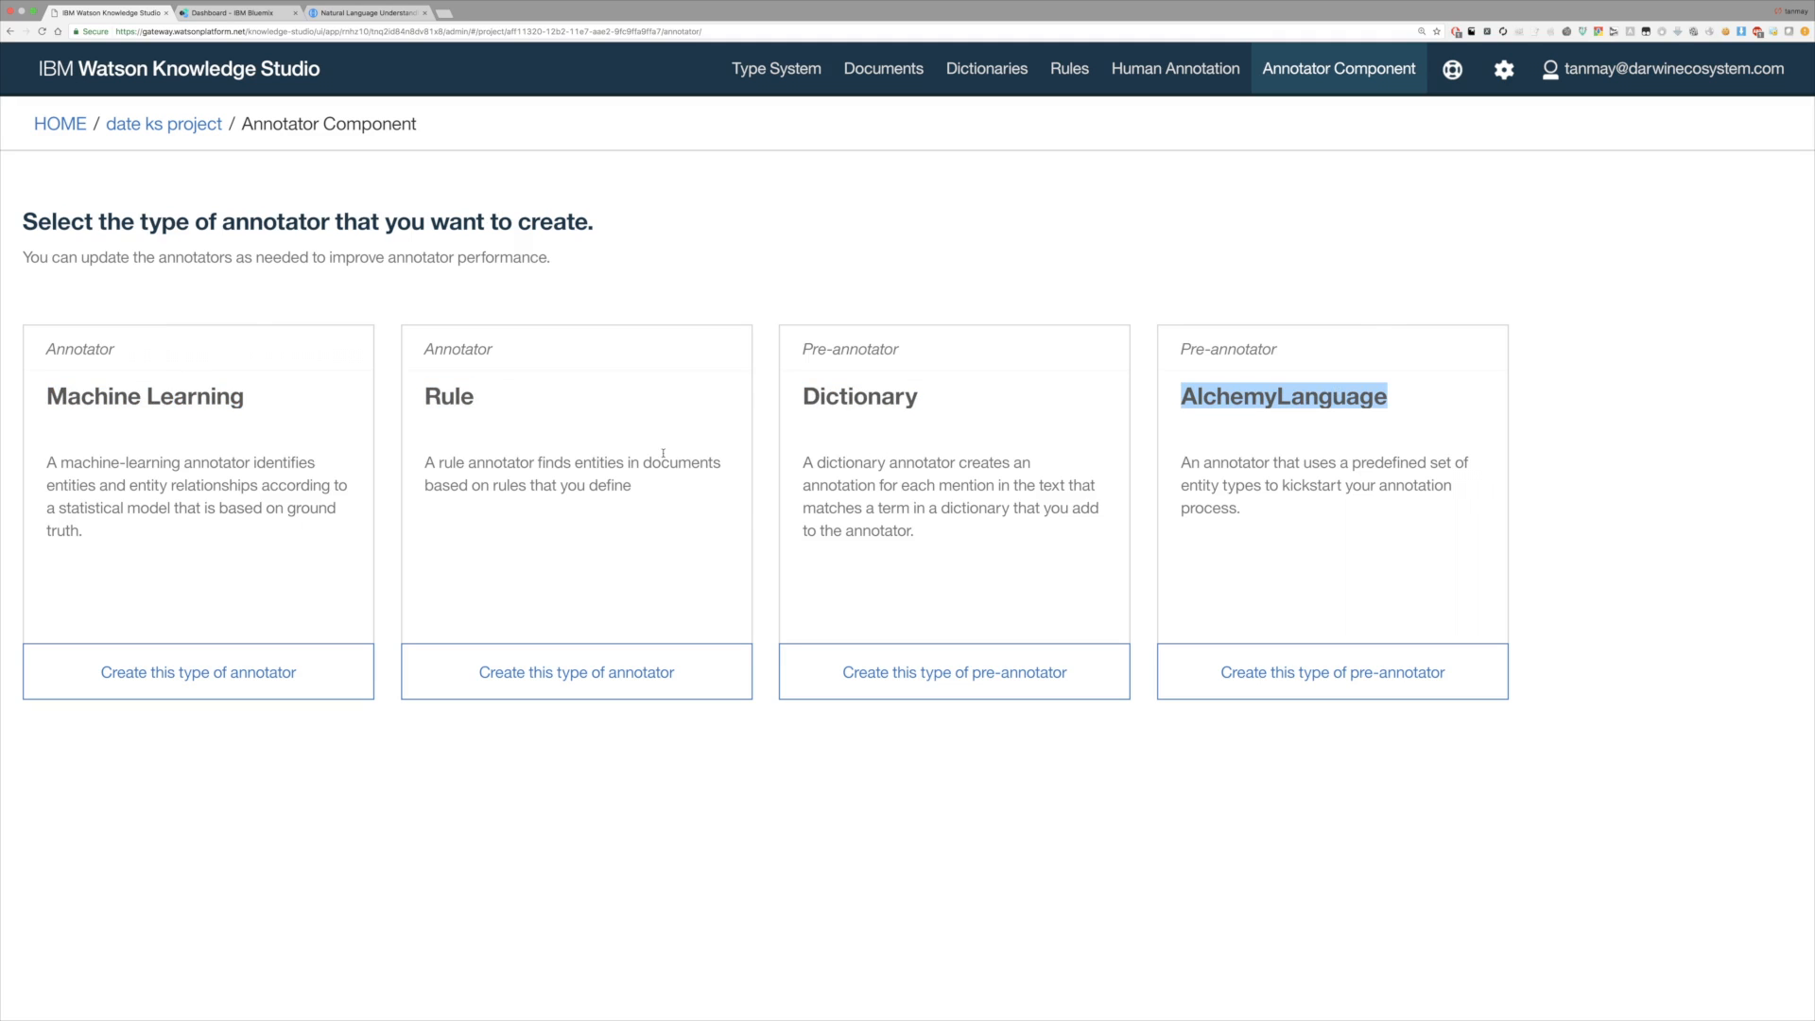
pyautogui.tripleClick(85, 392)
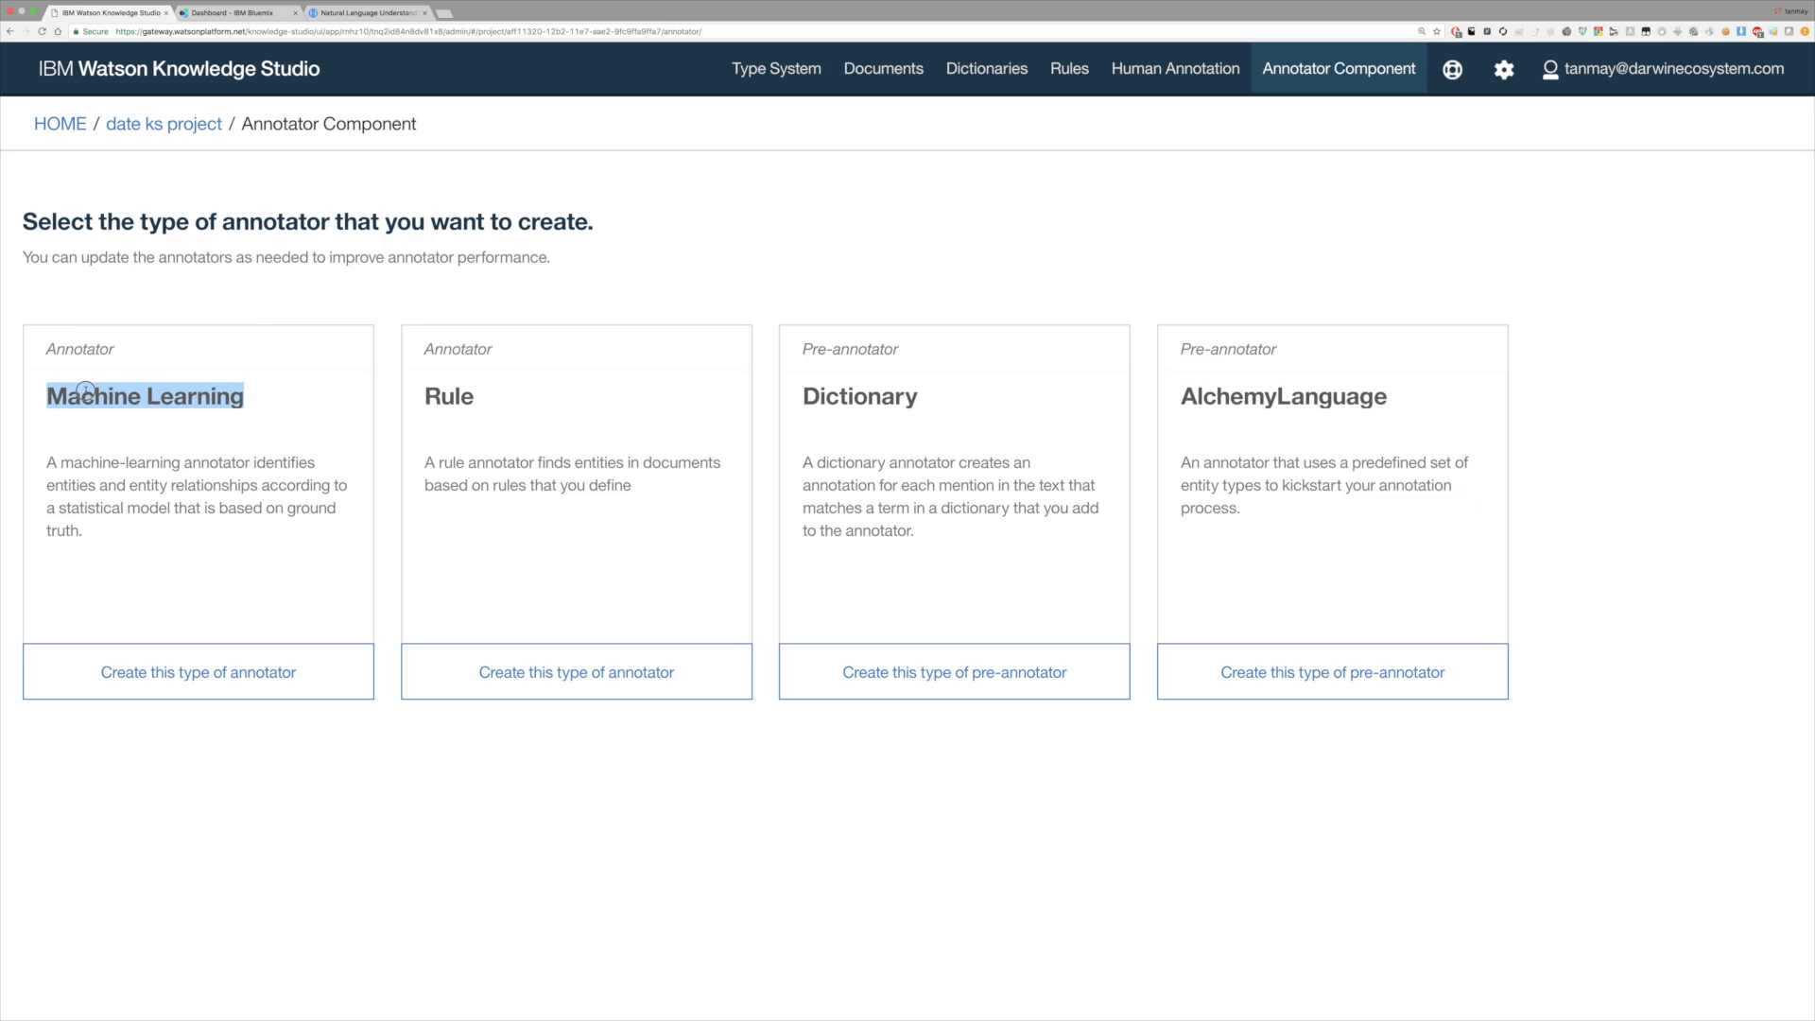
pyautogui.click(143, 443)
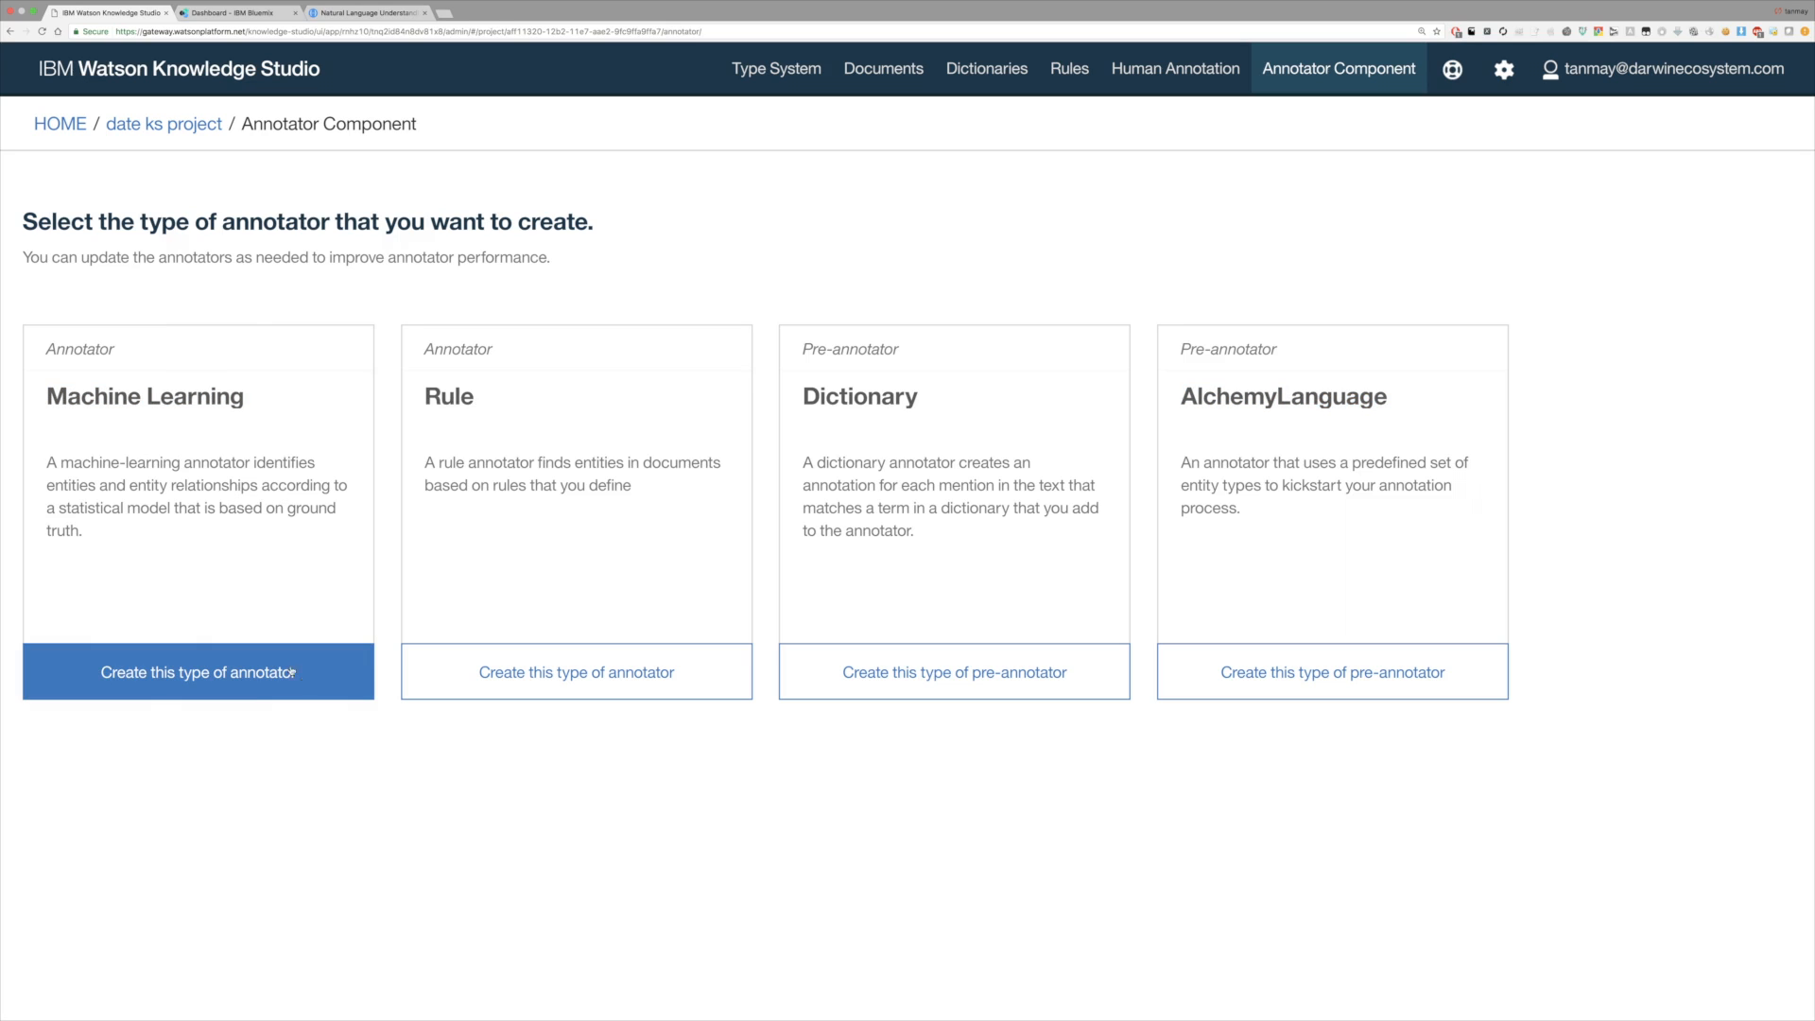
# Create and train a machine-learning annotator on the DATE ANNOTATOR set, split 100% training, 0% test and 0% blind
pyautogui.click(198, 680)
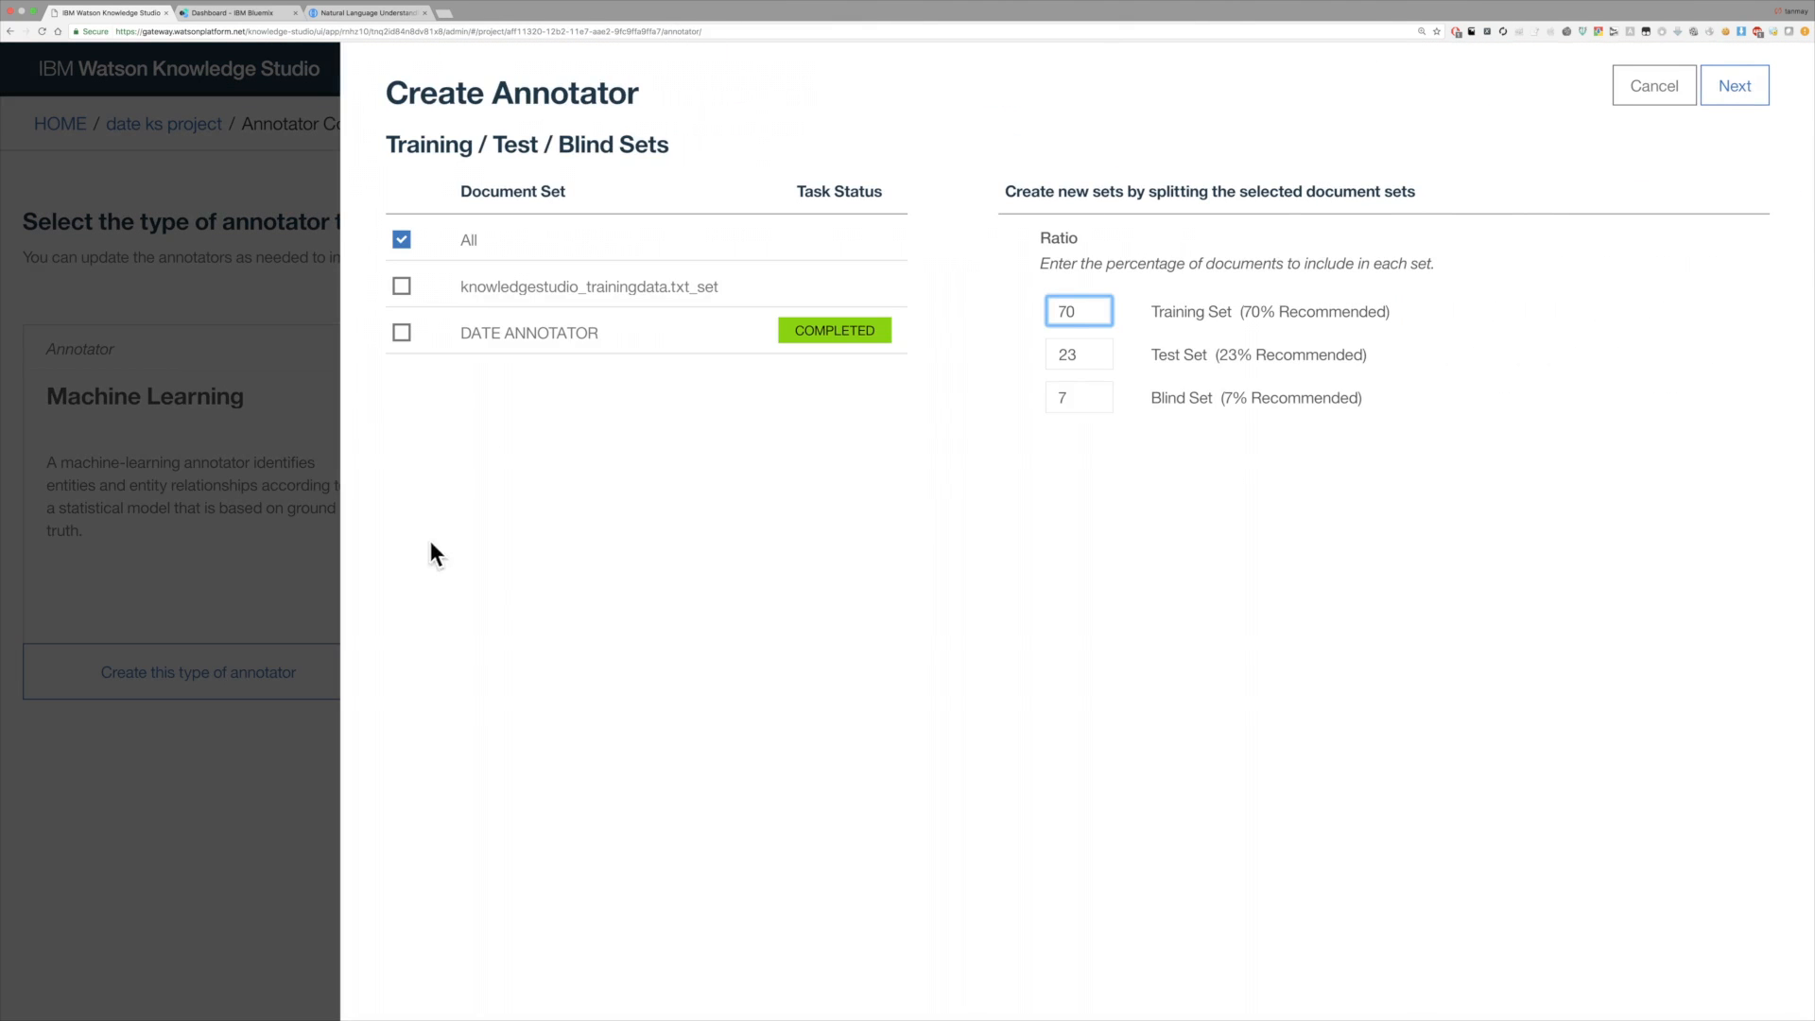
pyautogui.click(404, 335)
pyautogui.doubleClick(1088, 310)
pyautogui.write('100')
pyautogui.press('Tab')
pyautogui.write('0')
pyautogui.press('Tab')
pyautogui.write('0')
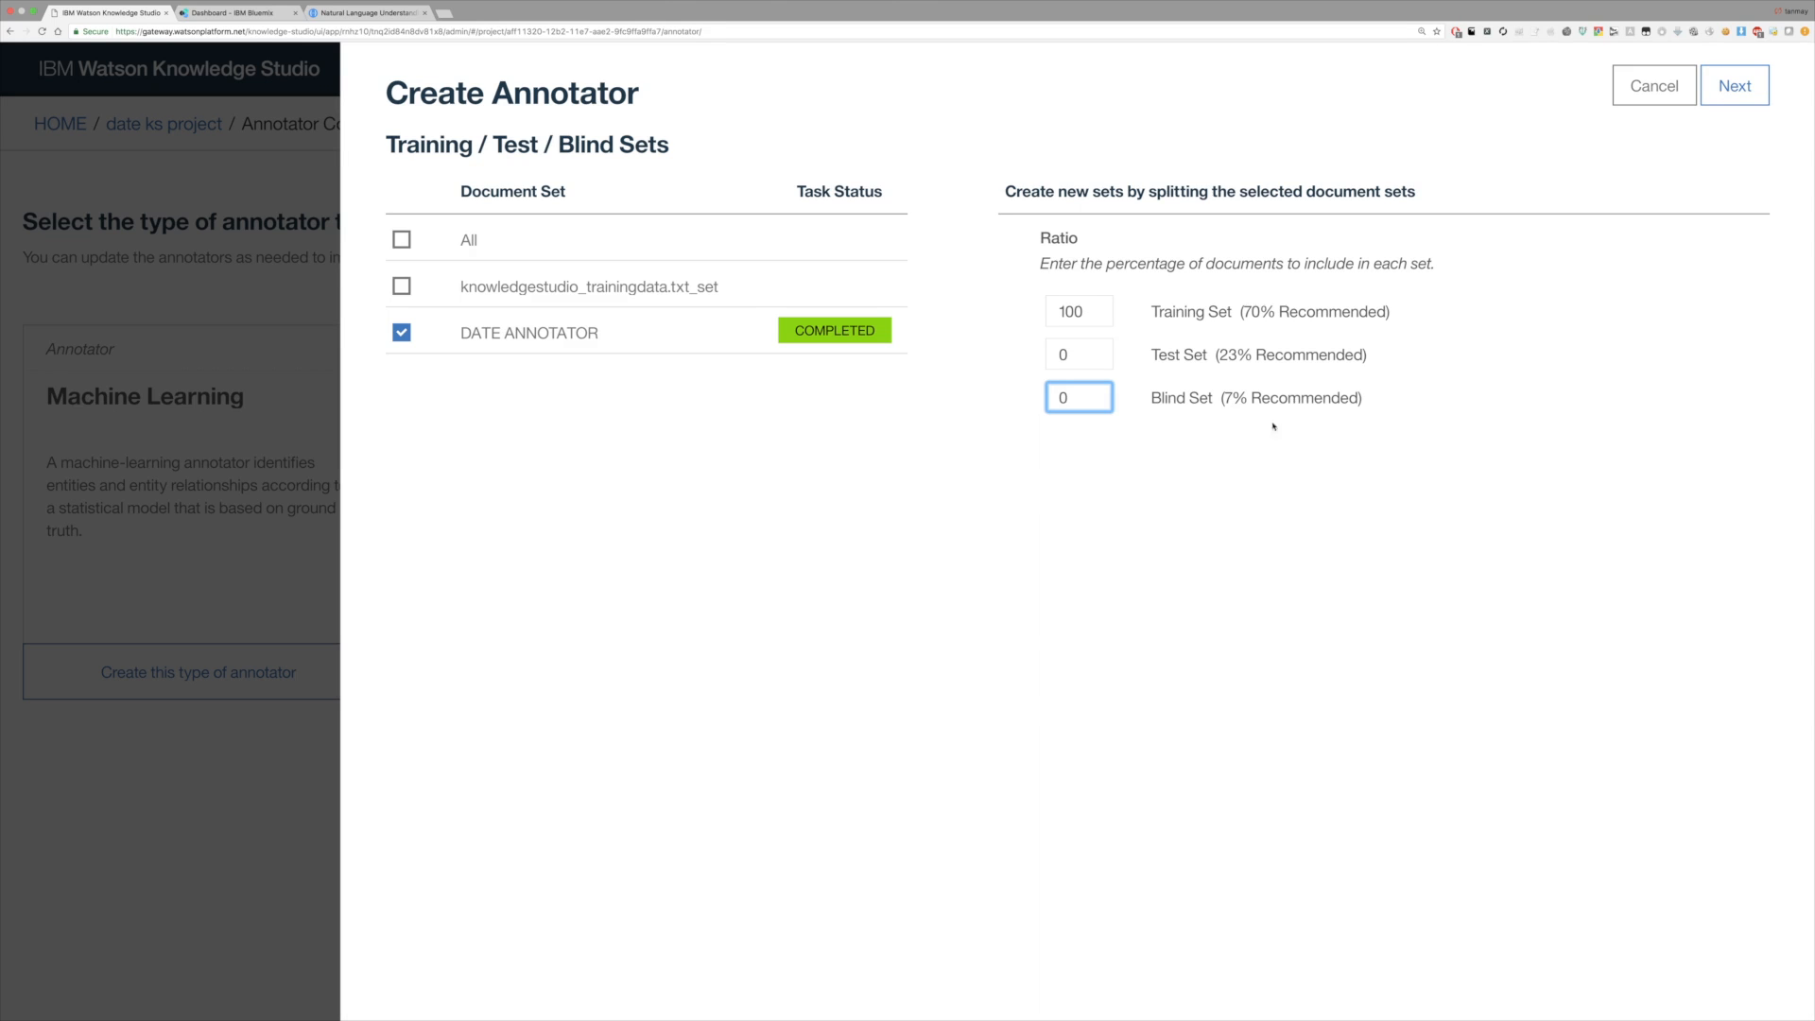
pyautogui.click(1747, 90)
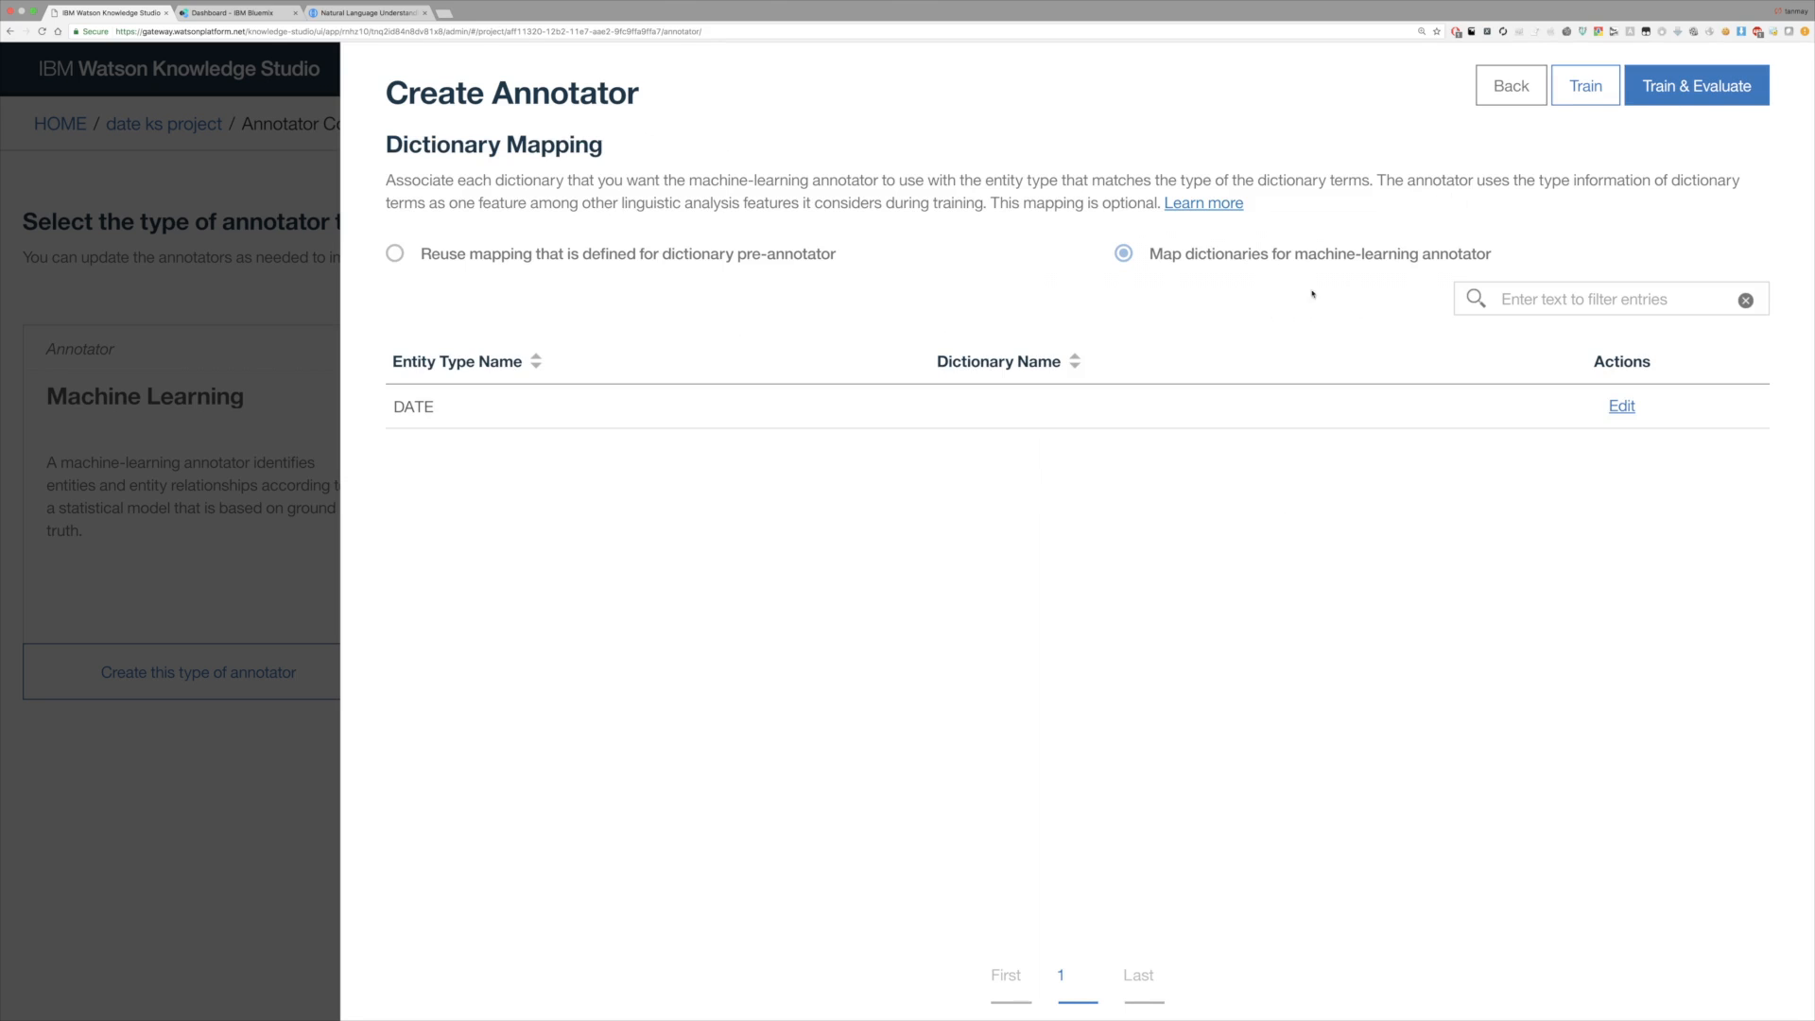
pyautogui.click(1589, 90)
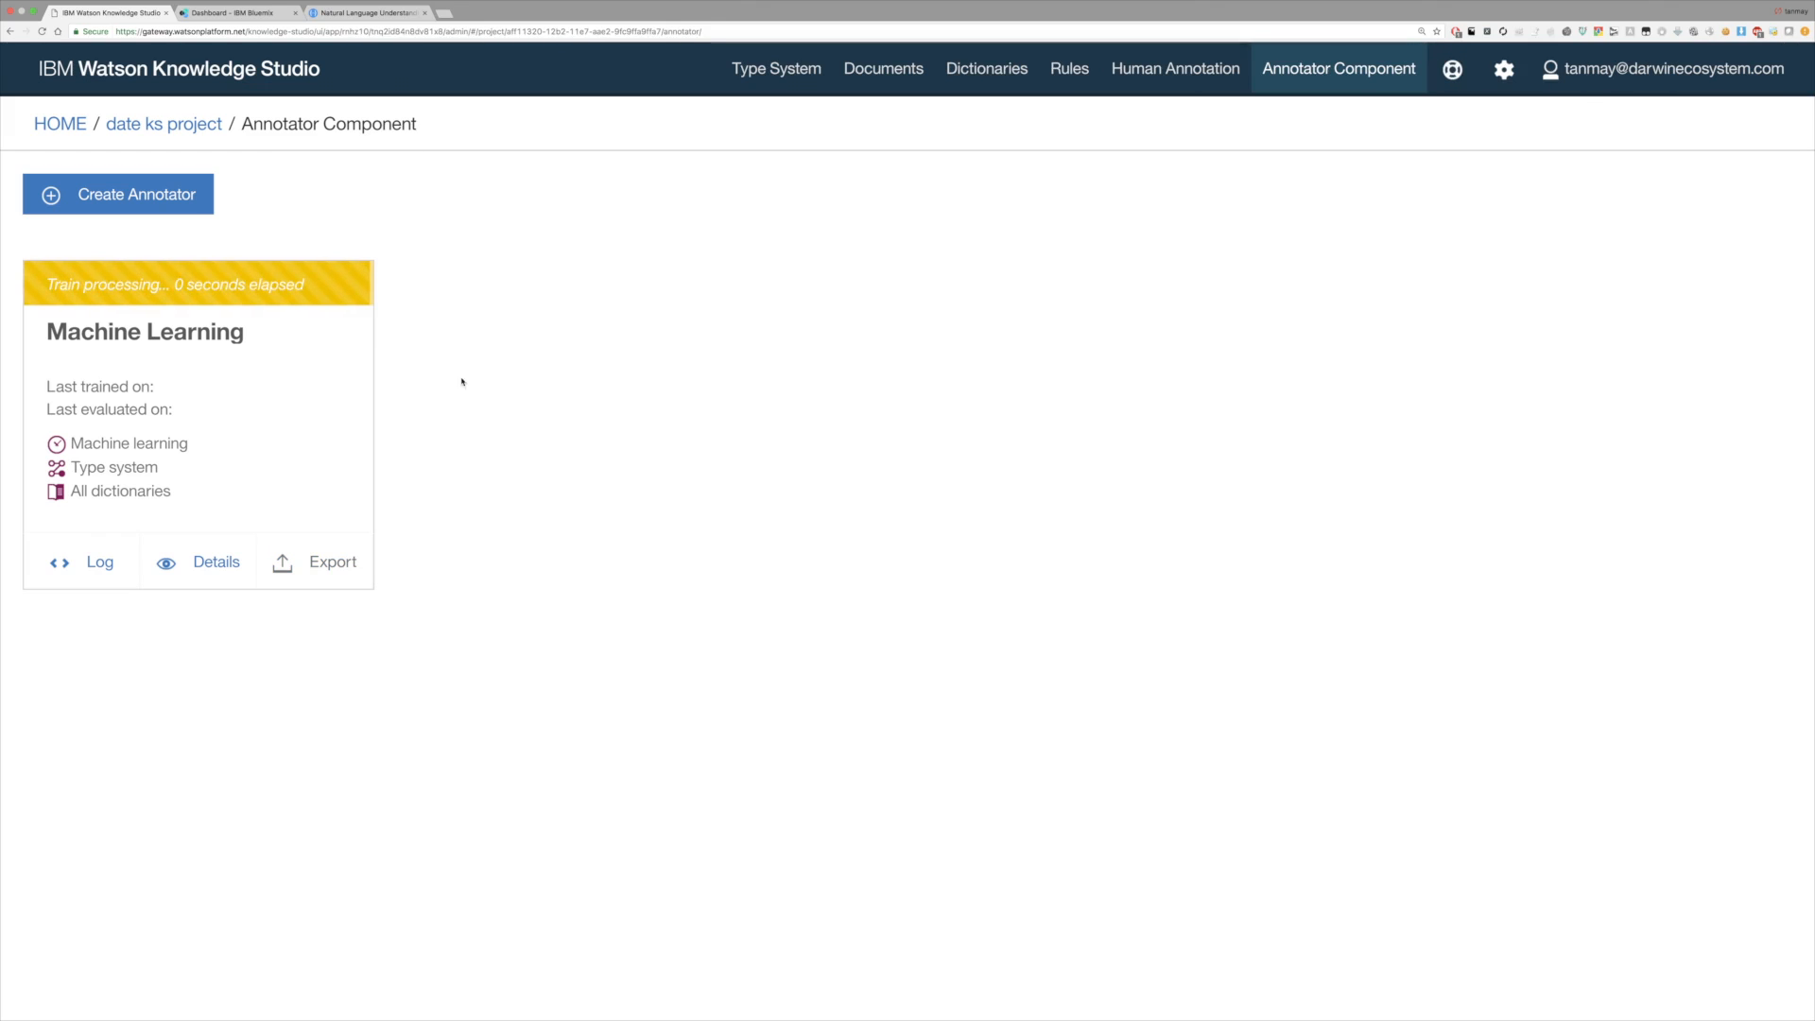
pyautogui.moveTo(66, 284); pyautogui.dragTo(275, 285)
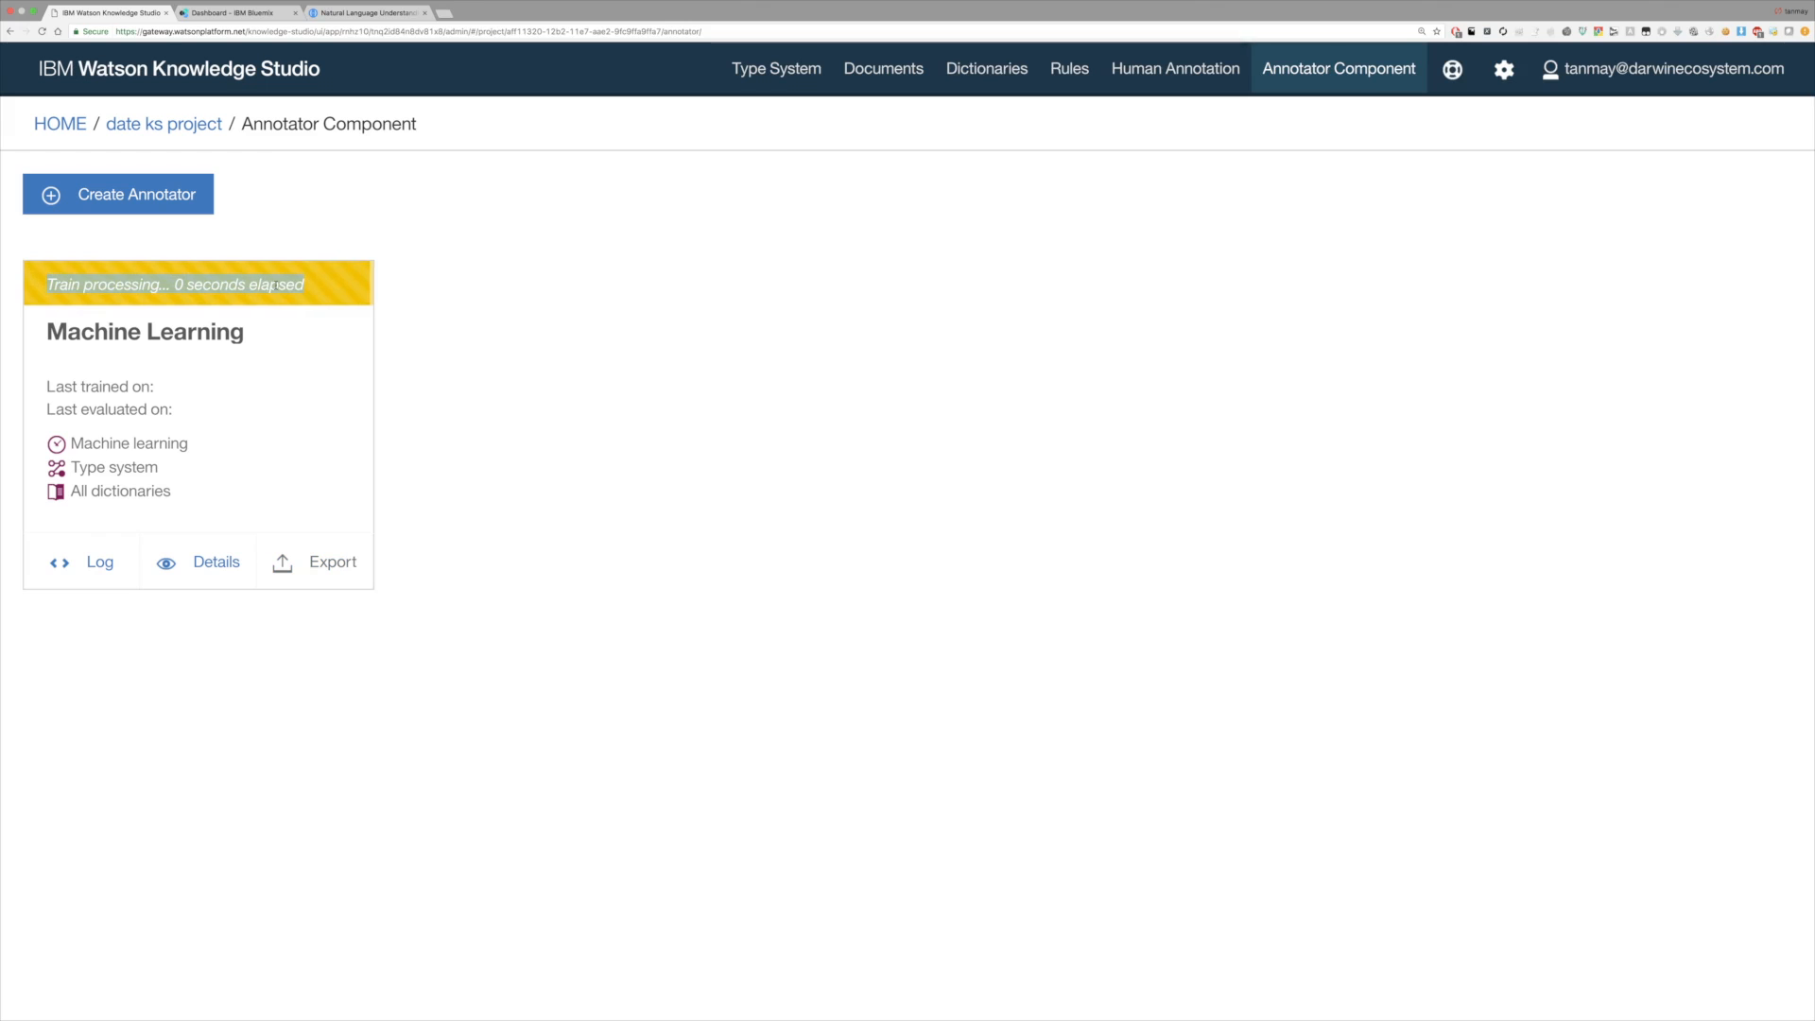
pyautogui.click(176, 319)
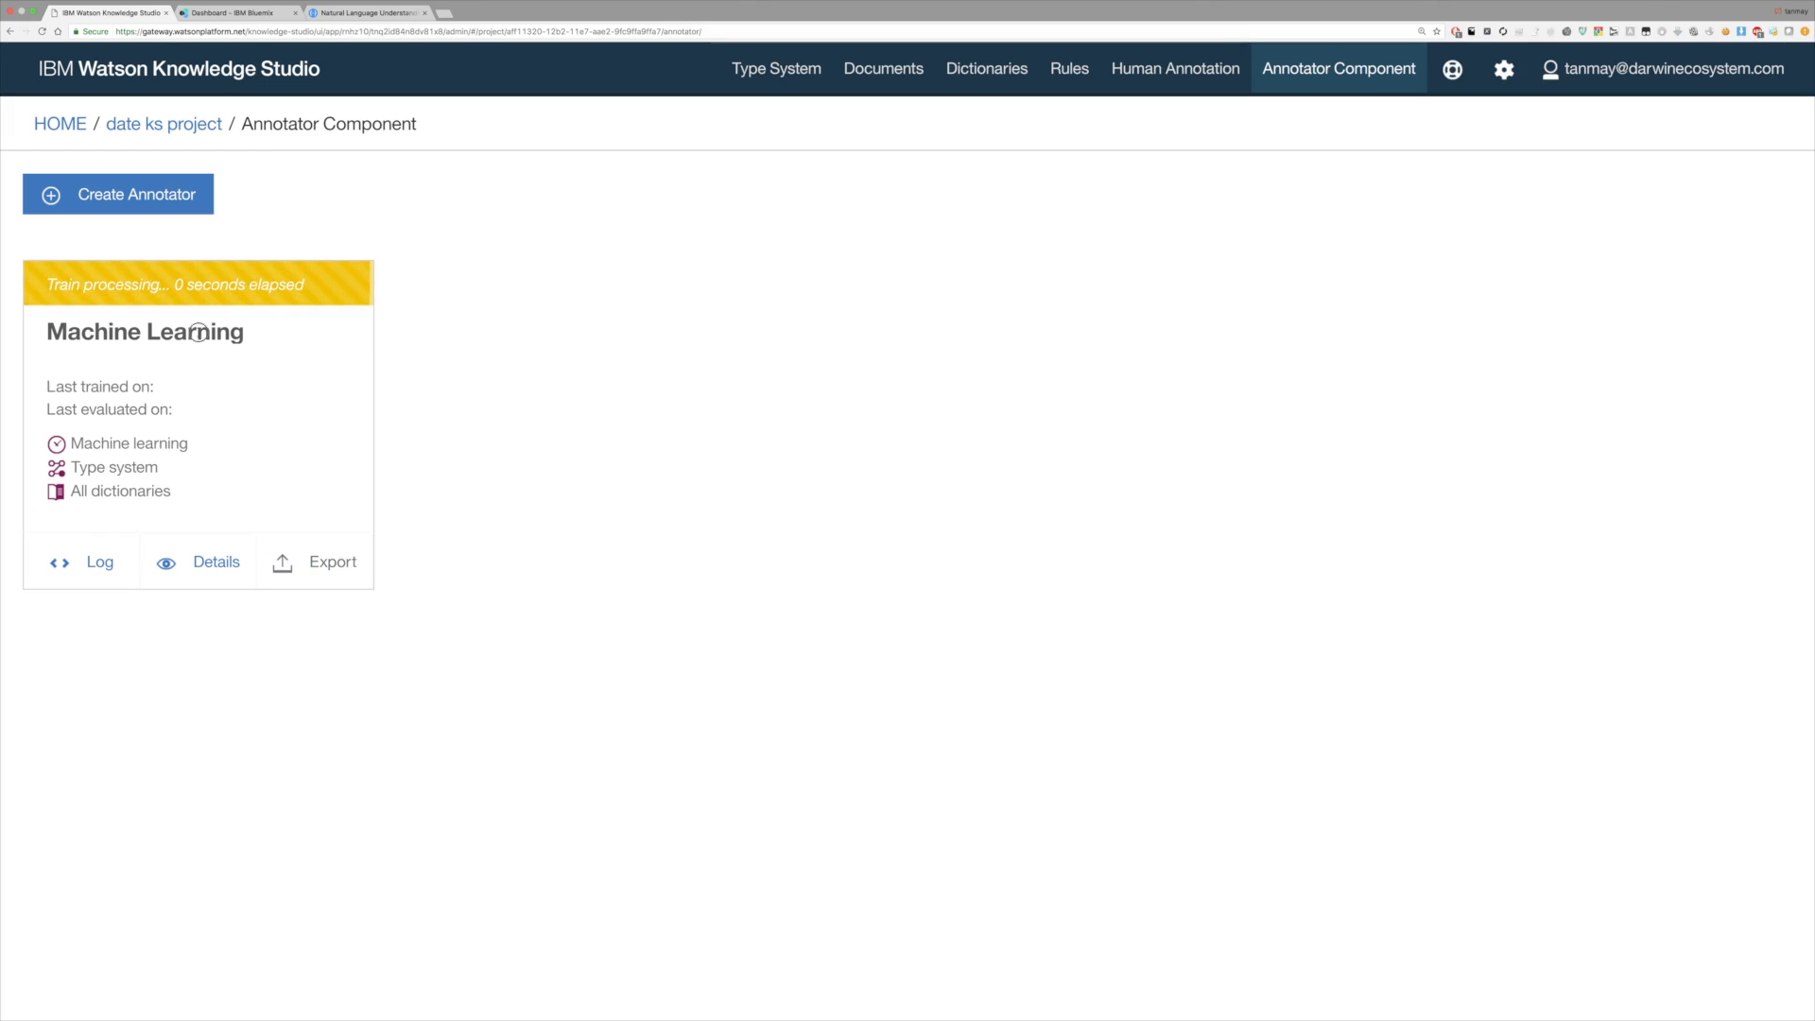
pyautogui.moveTo(201, 332); pyautogui.dragTo(71, 333)
pyautogui.click(114, 366)
# Switch to IBM Bluemix and open its service catalog
pyautogui.click(233, 13)
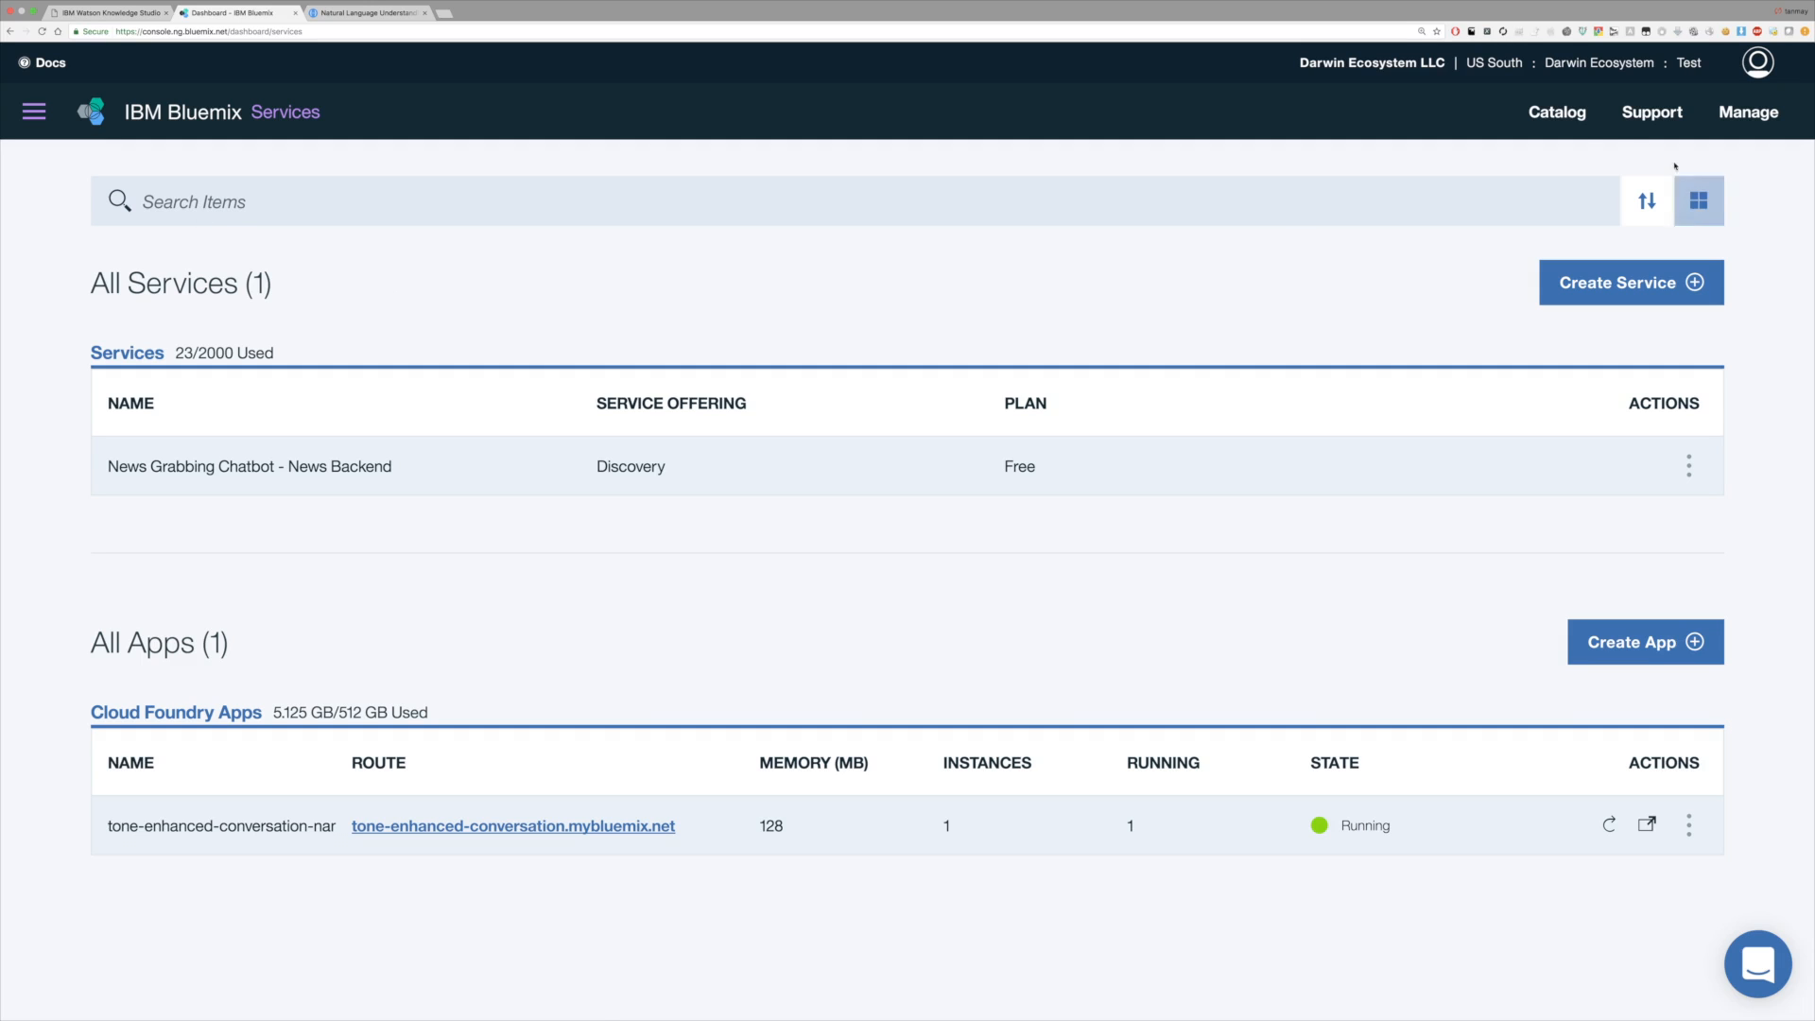
pyautogui.click(1558, 113)
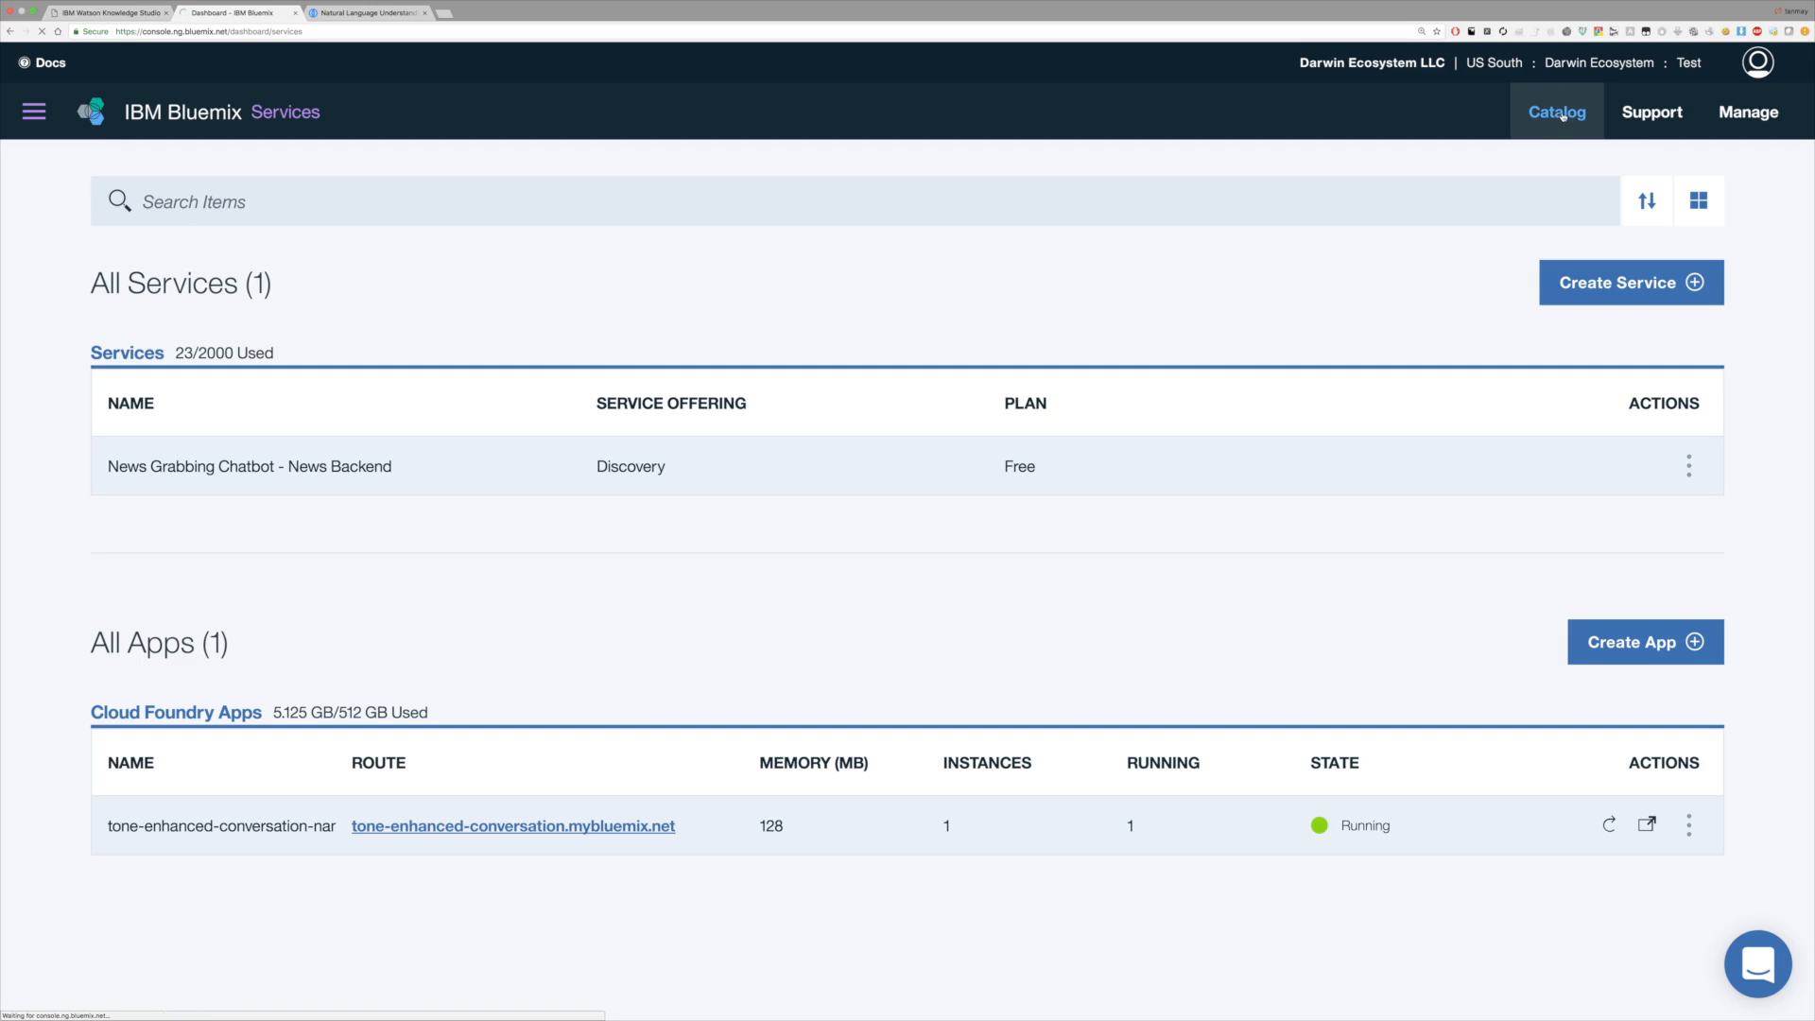
# Try to search the catalog for natural language understanding
pyautogui.click(904, 202)
pyautogui.write('tatu')
pyautogui.press('BackSpace')
pyautogui.press('BackSpace')
pyautogui.press('BackSpace')
pyautogui.press('BackSpace')
pyautogui.write('natural ')
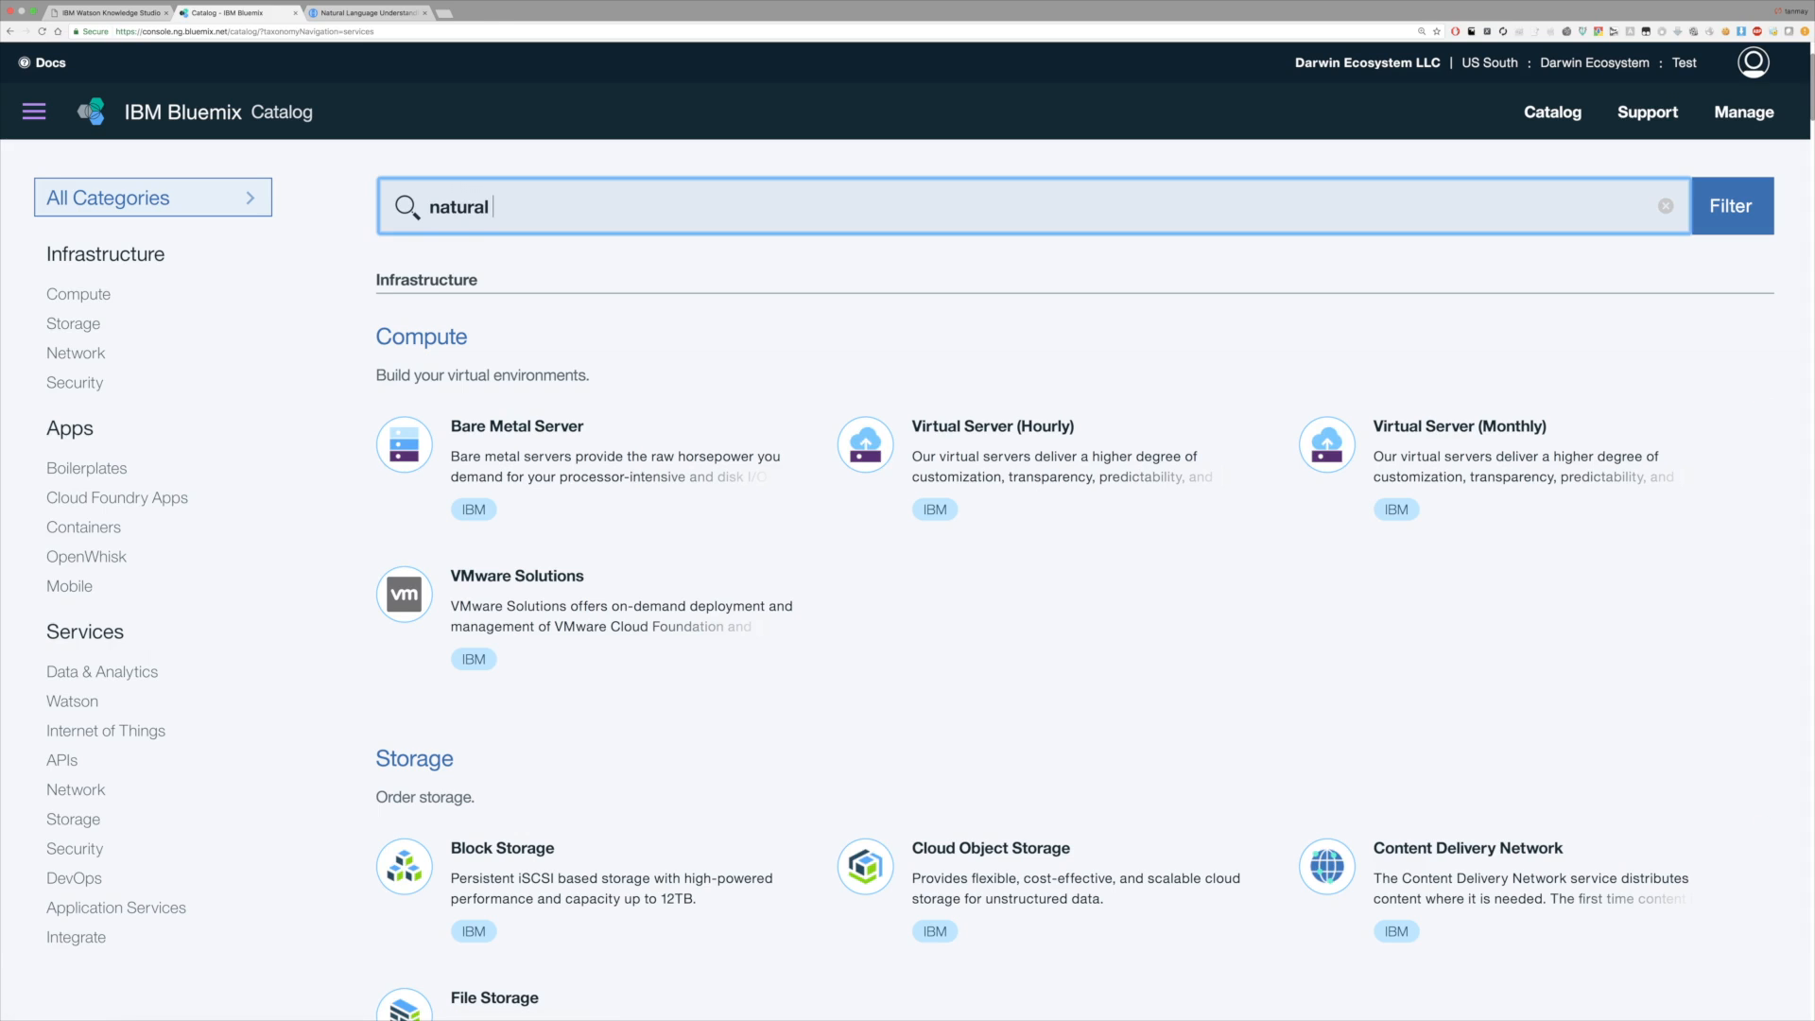
pyautogui.write('language understanding')
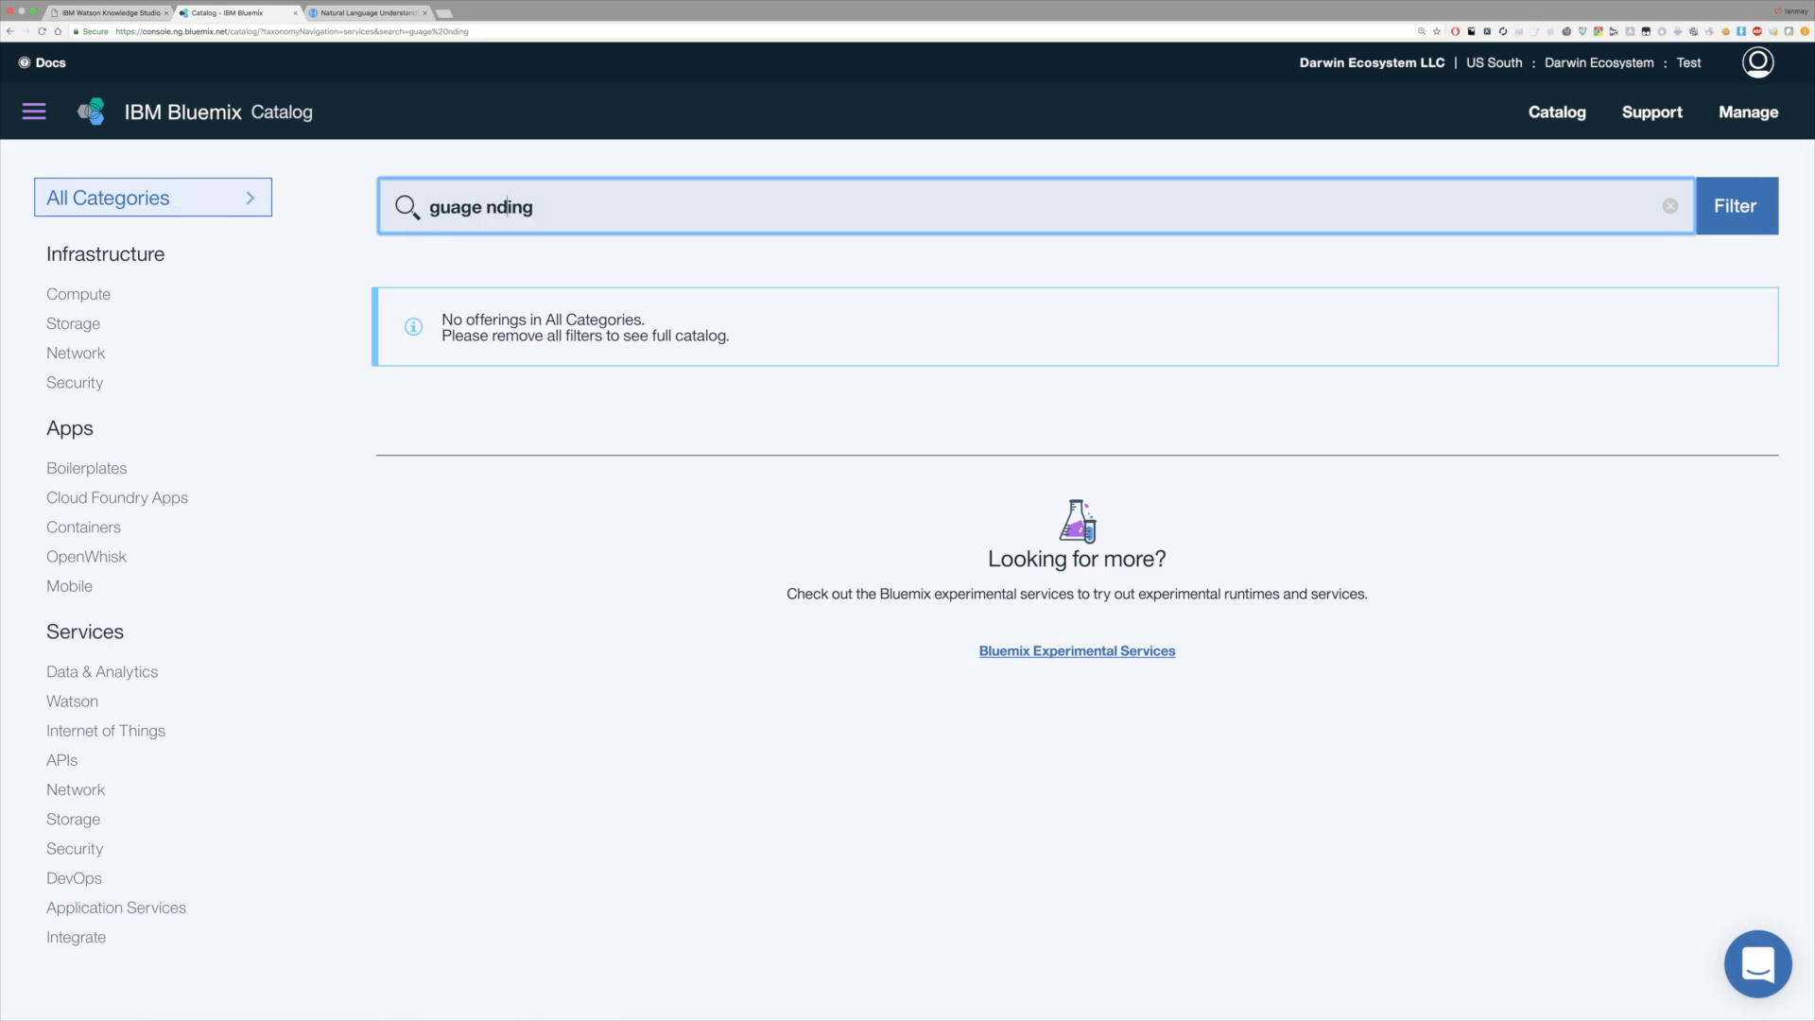
pyautogui.write('underst')
pyautogui.press('BackSpace')
pyautogui.press('BackSpace')
# Search the catalog for understanding and open the Natural Language Understanding service page
pyautogui.click(487, 207)
pyautogui.press('super+a')
pyautogui.write('understandinfg')
pyautogui.press('BackSpace')
pyautogui.press('BackSpace')
pyautogui.write('g')
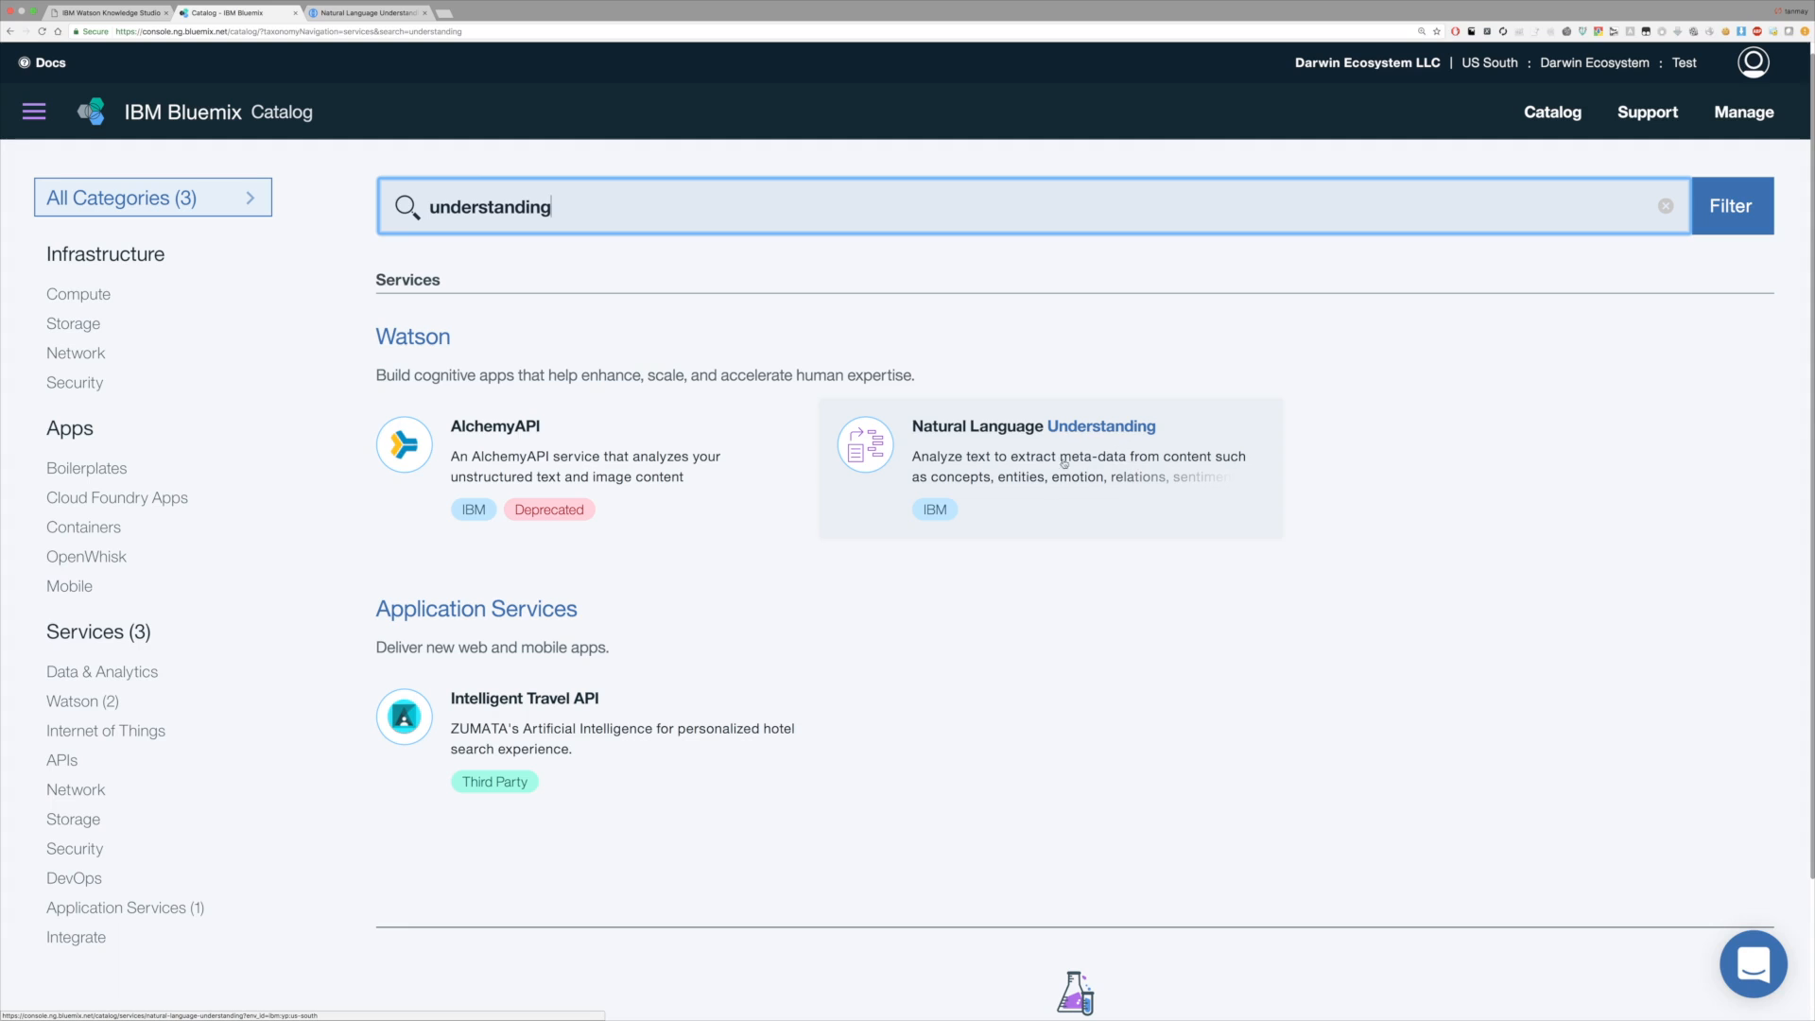
pyautogui.click(1091, 520)
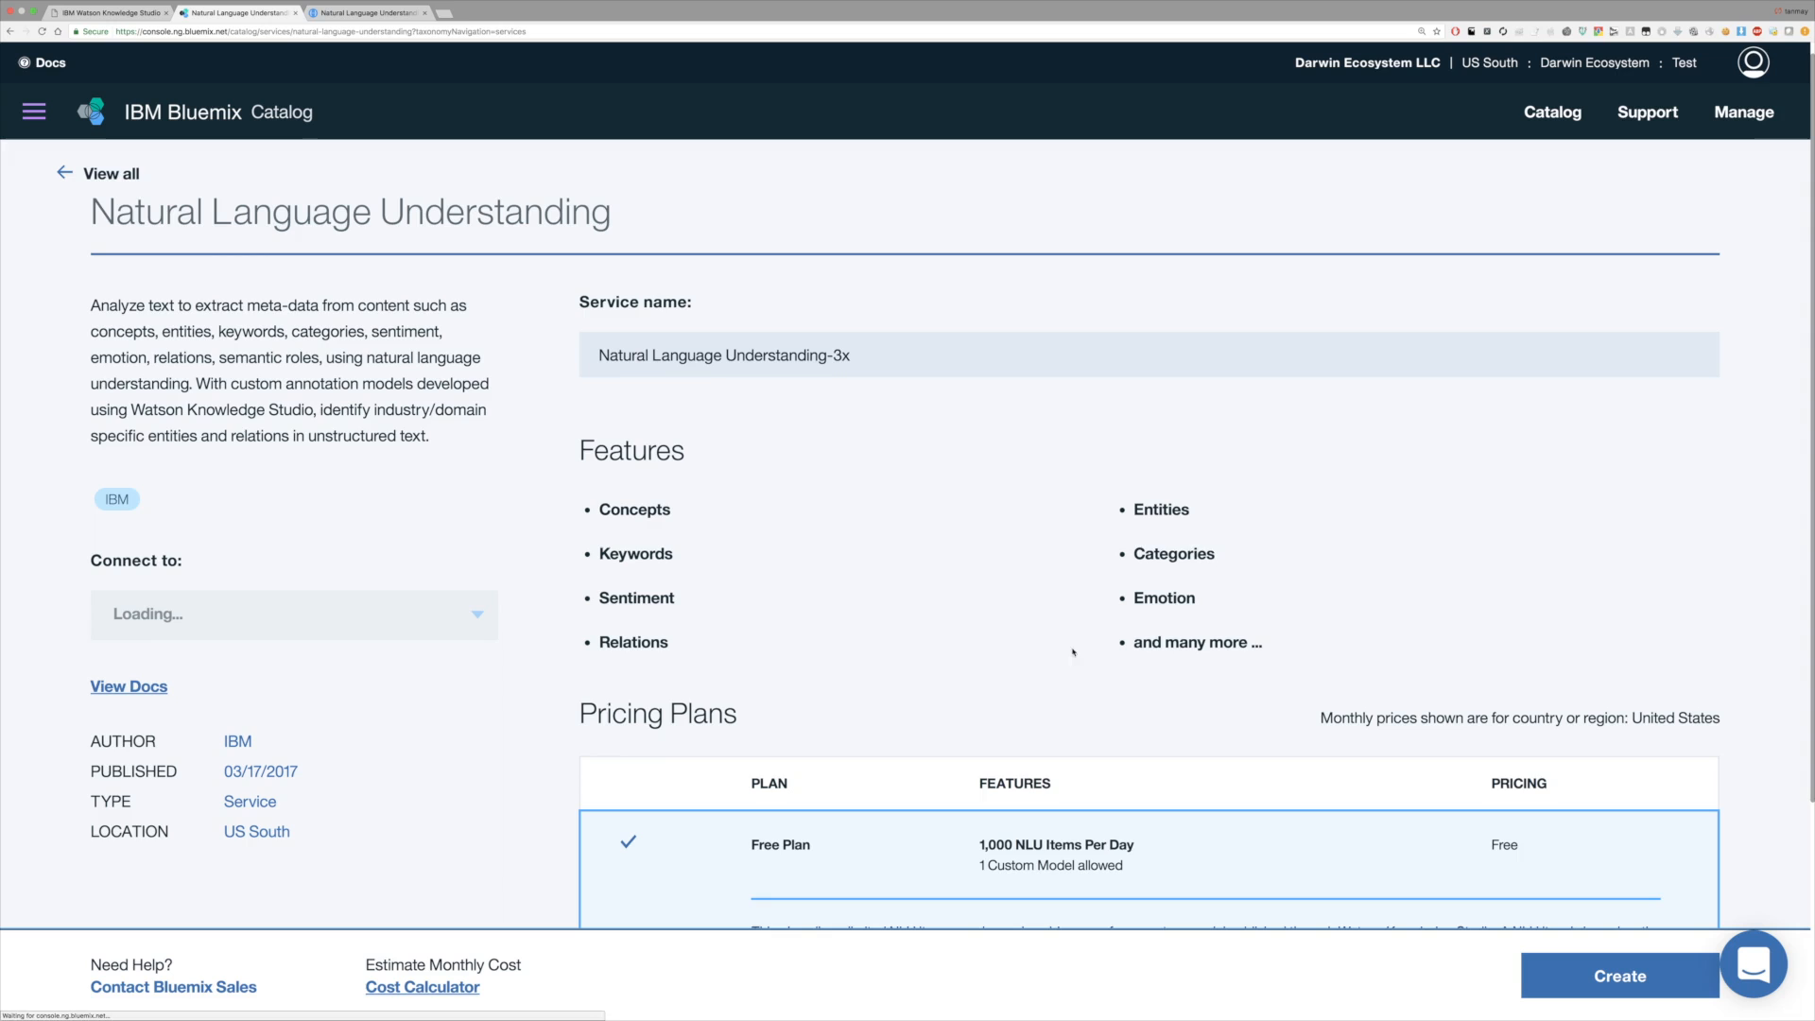
# Name the service WKS DATEPARSER NLU and create it on the Free Plan
pyautogui.scroll(-1, 1073, 651)
pyautogui.doubleClick(964, 304)
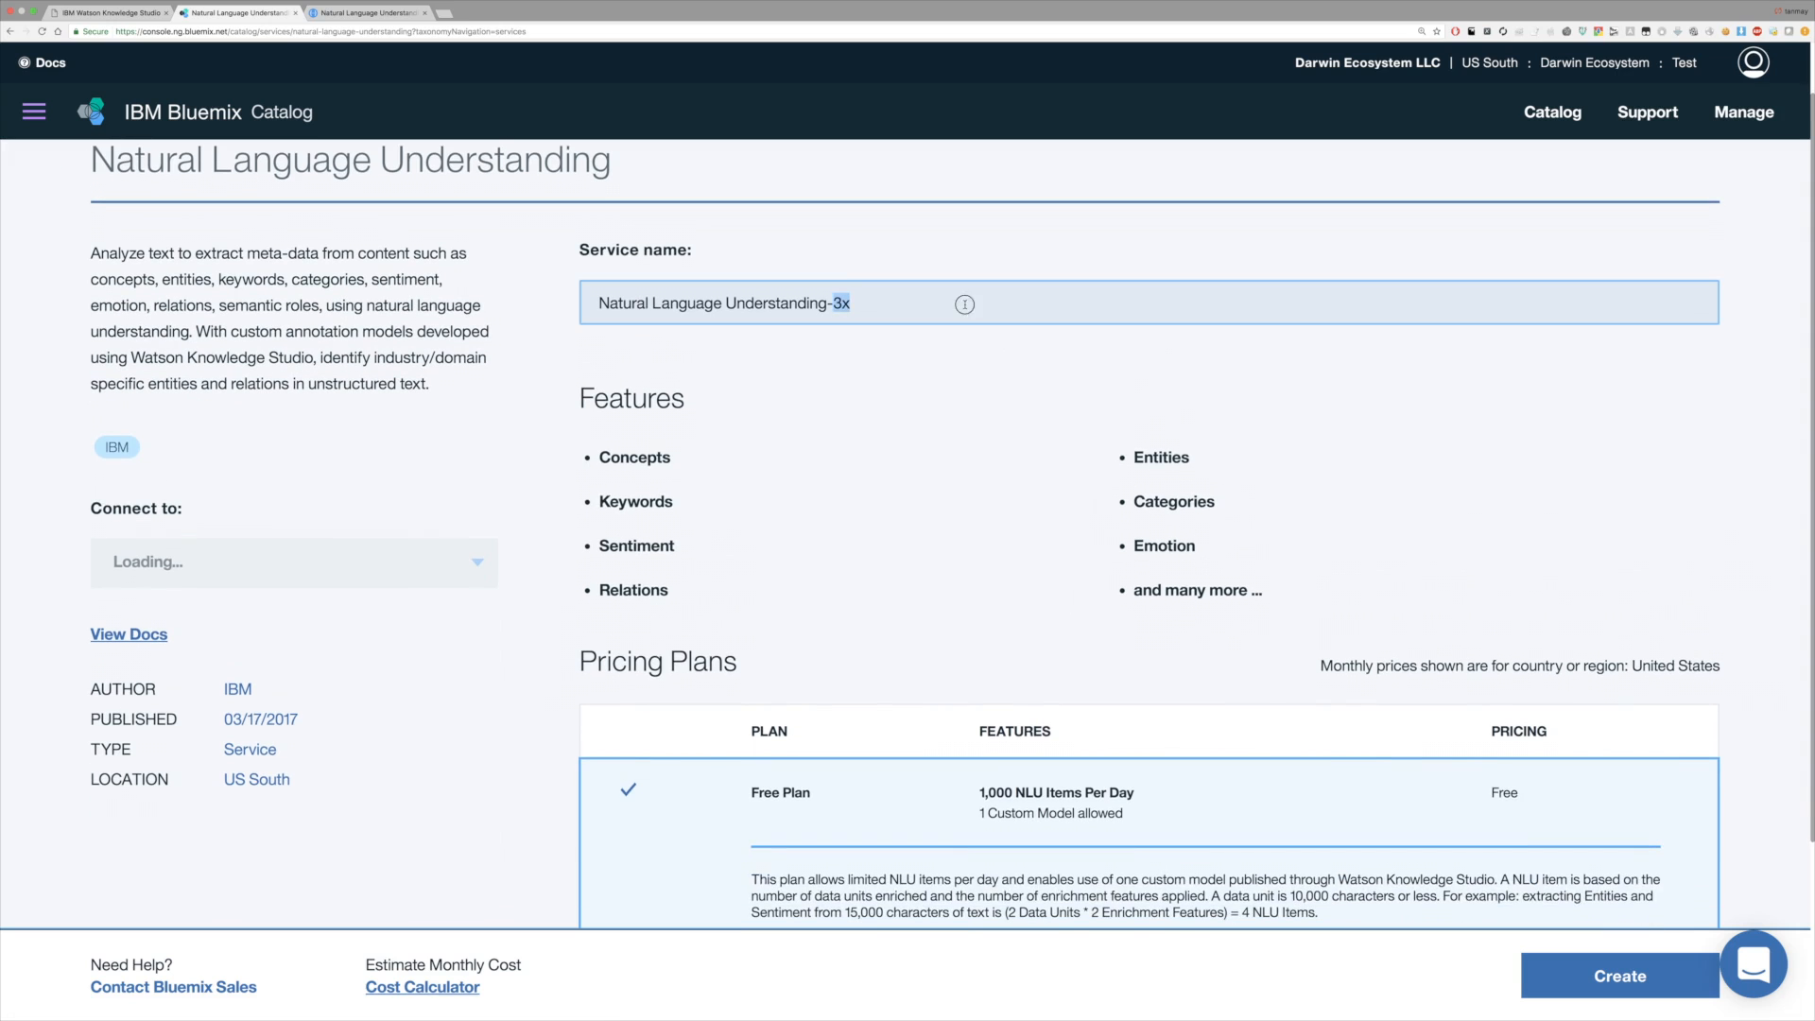
pyautogui.click(964, 304)
pyautogui.press('BackSpace')
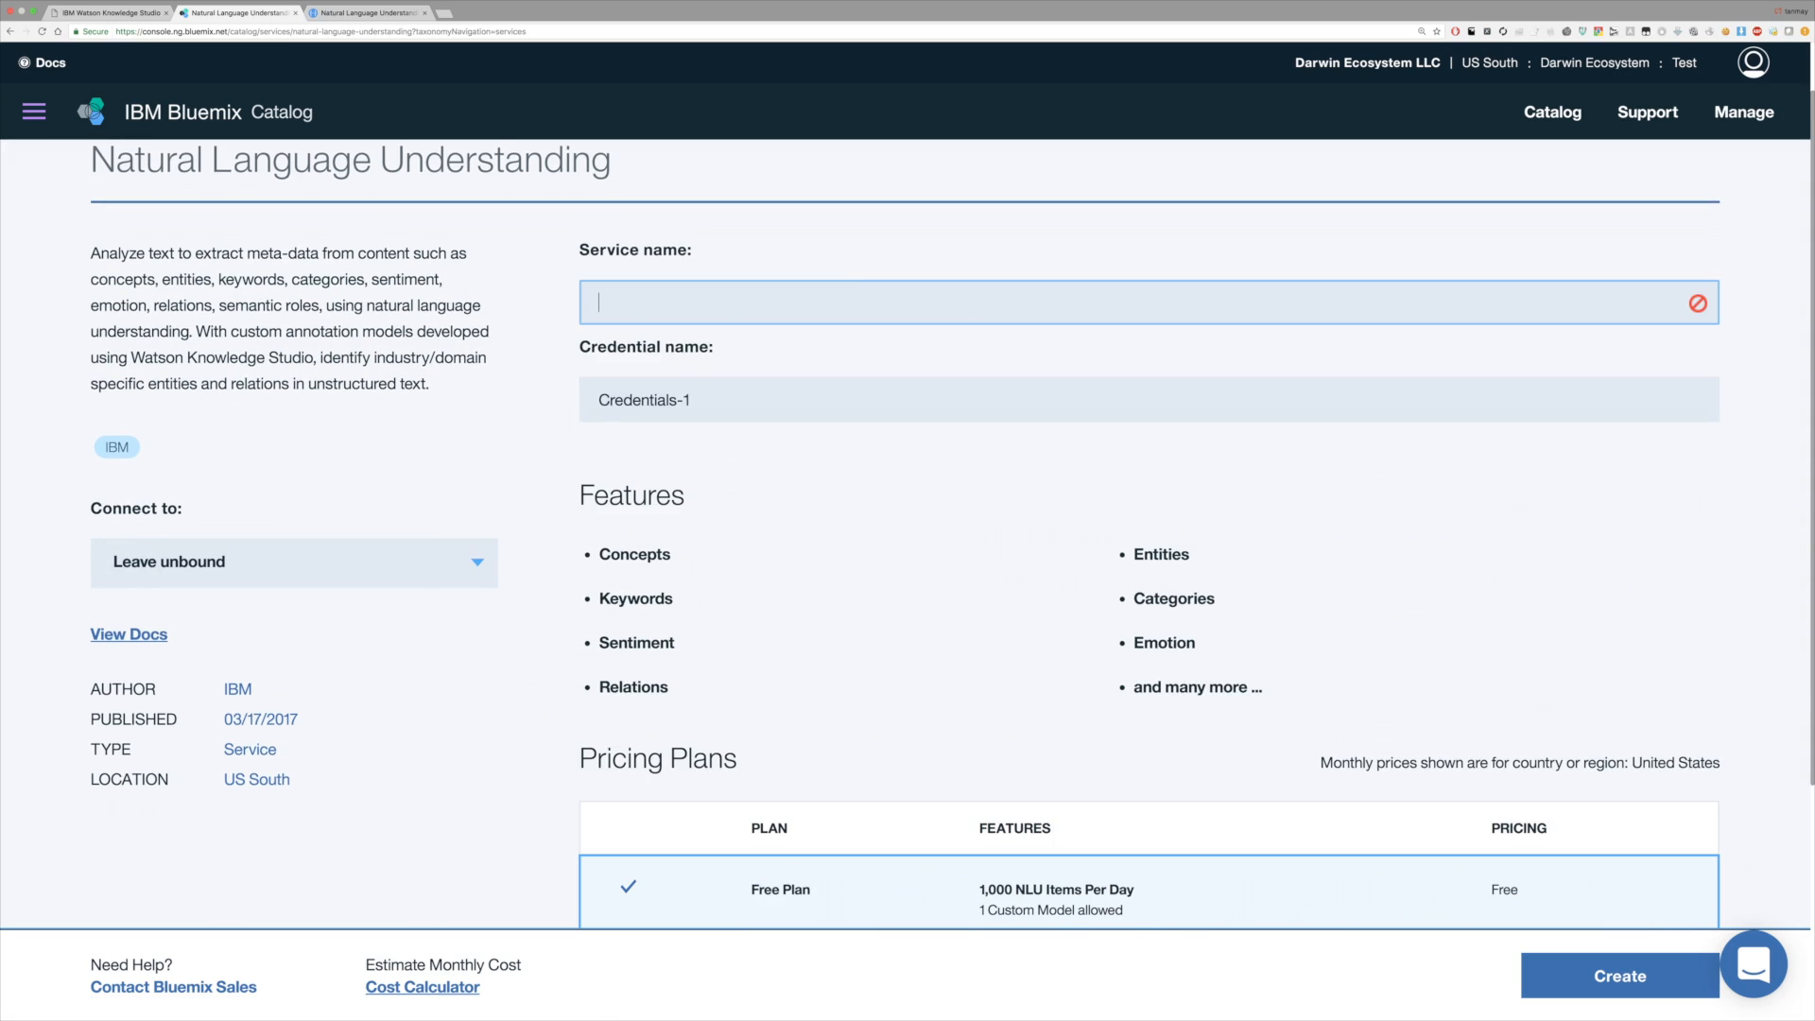
pyautogui.write('WKS DATEPARSER NLU')
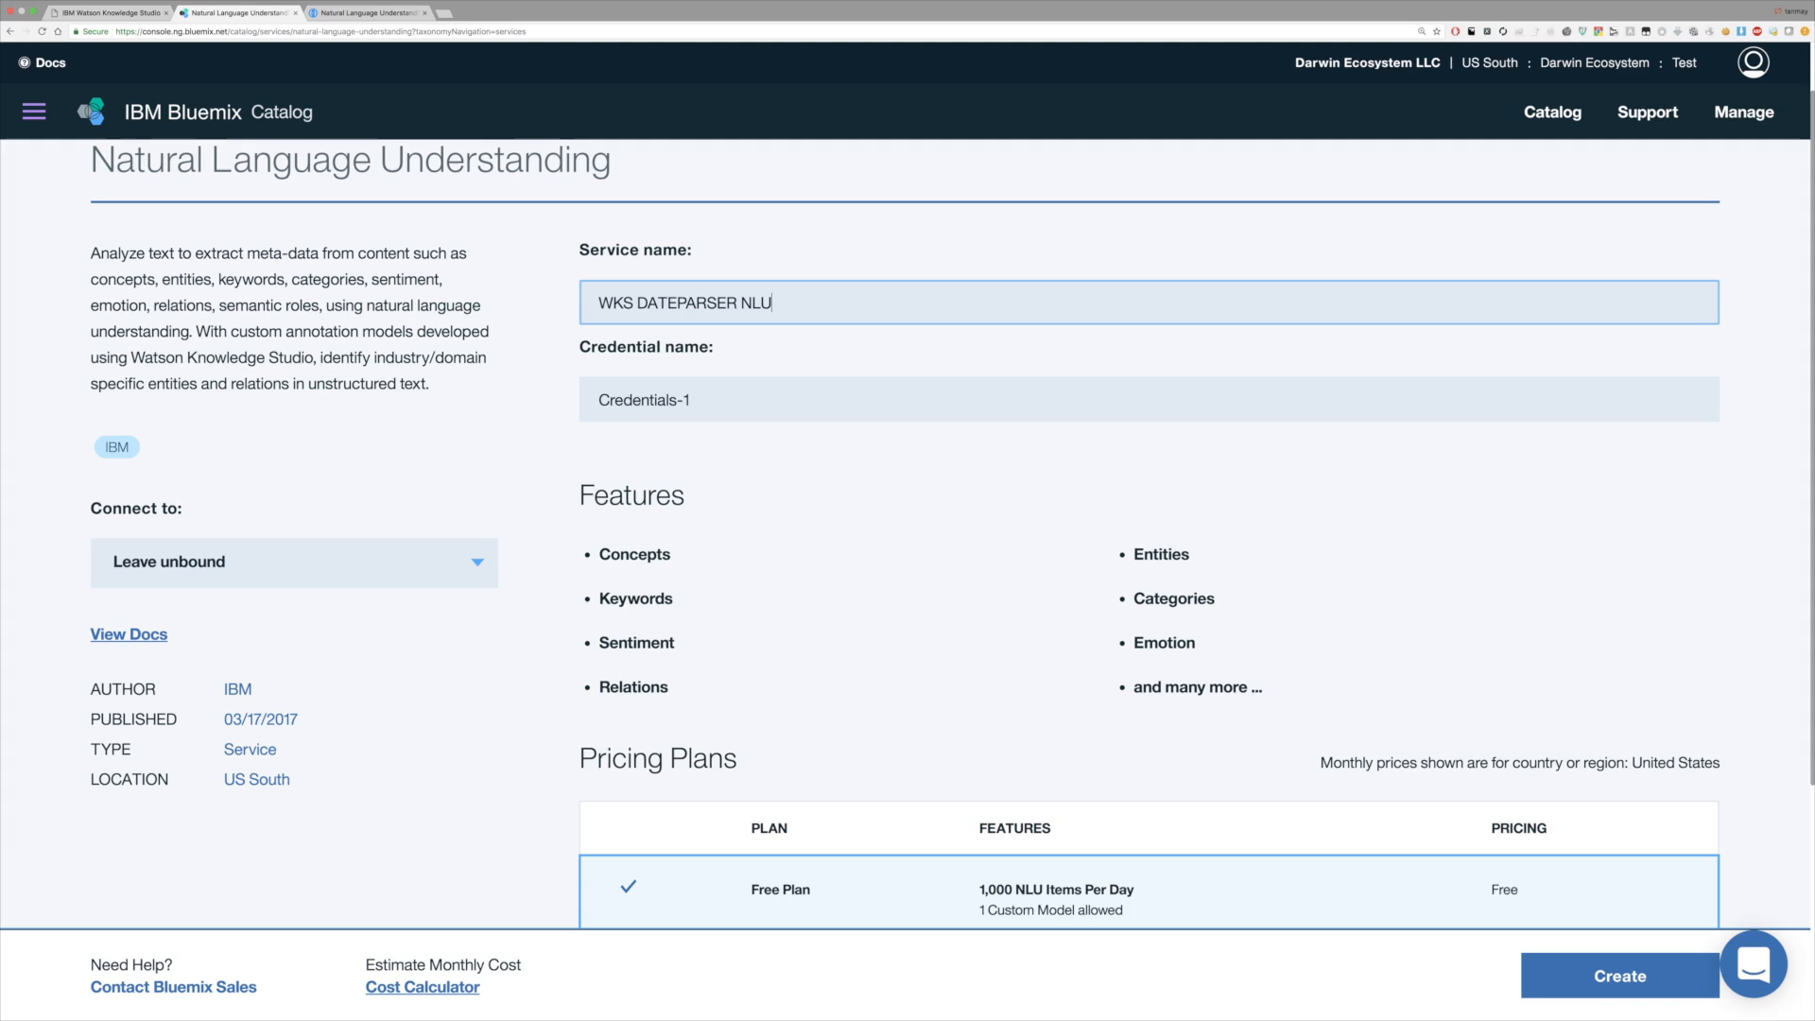
pyautogui.doubleClick(756, 303)
pyautogui.scroll(-3, 677, 617)
pyautogui.scroll(-3, 677, 617)
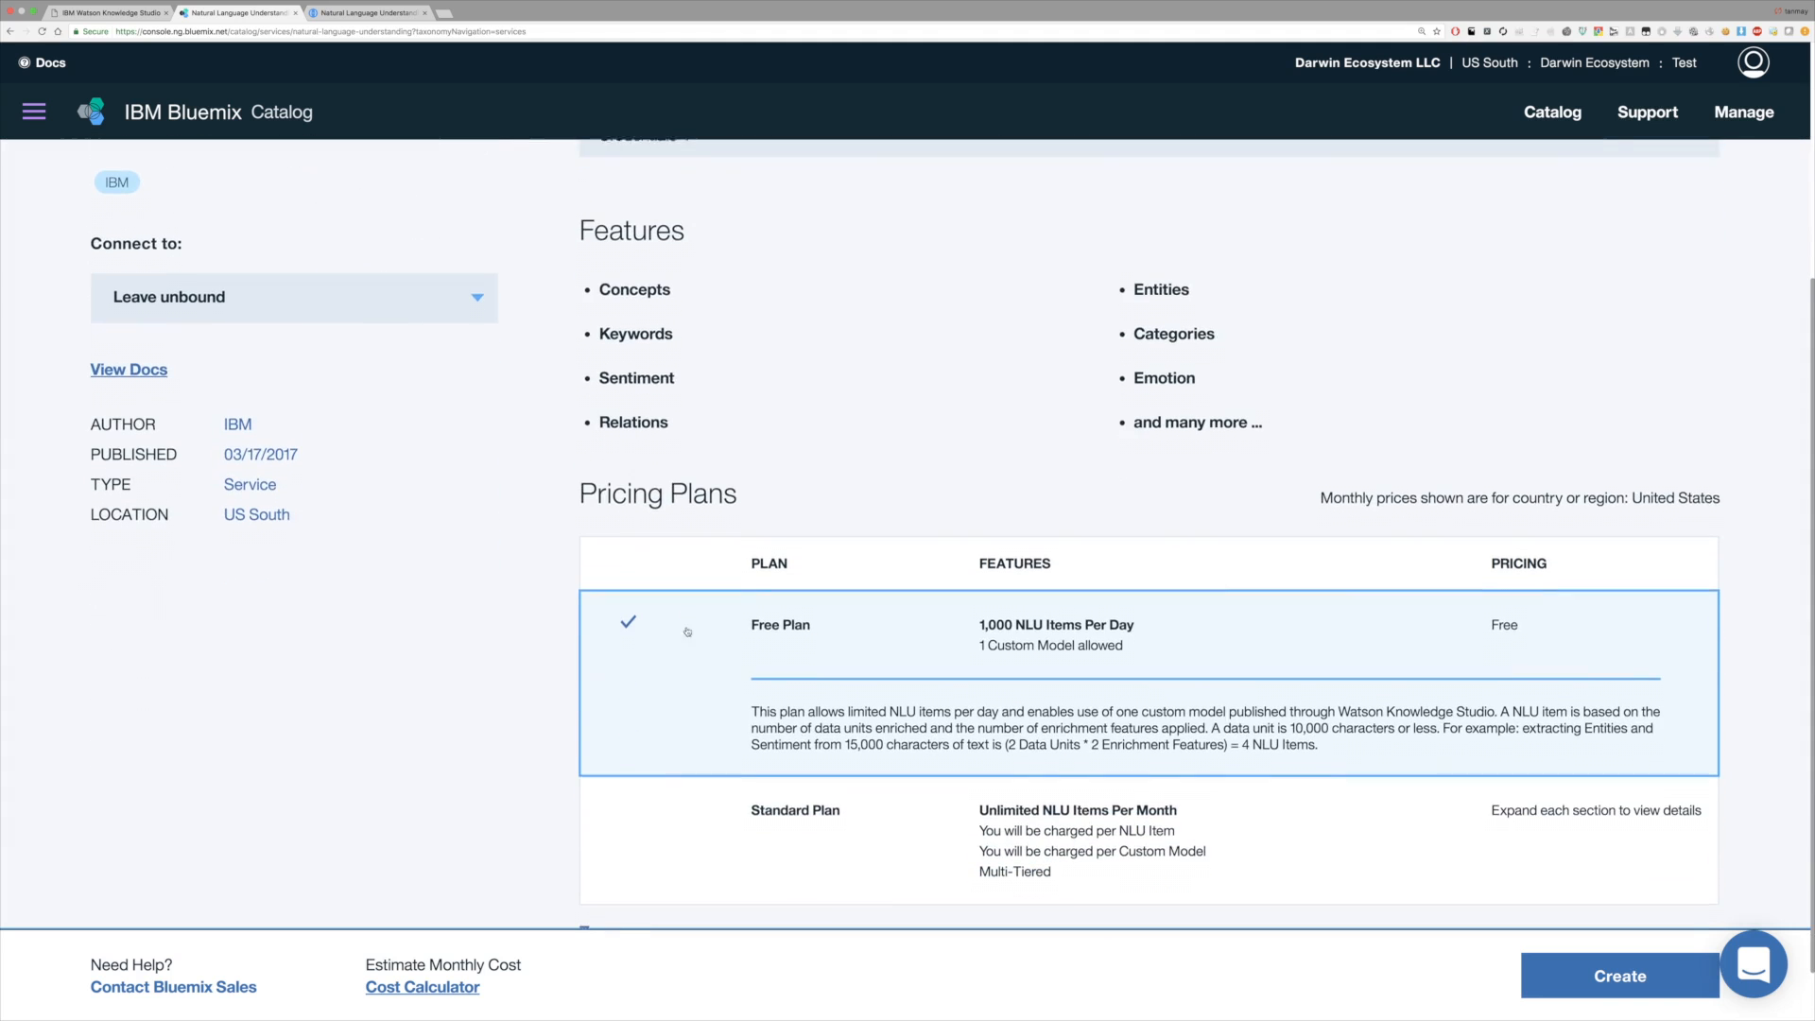
pyautogui.click(1626, 971)
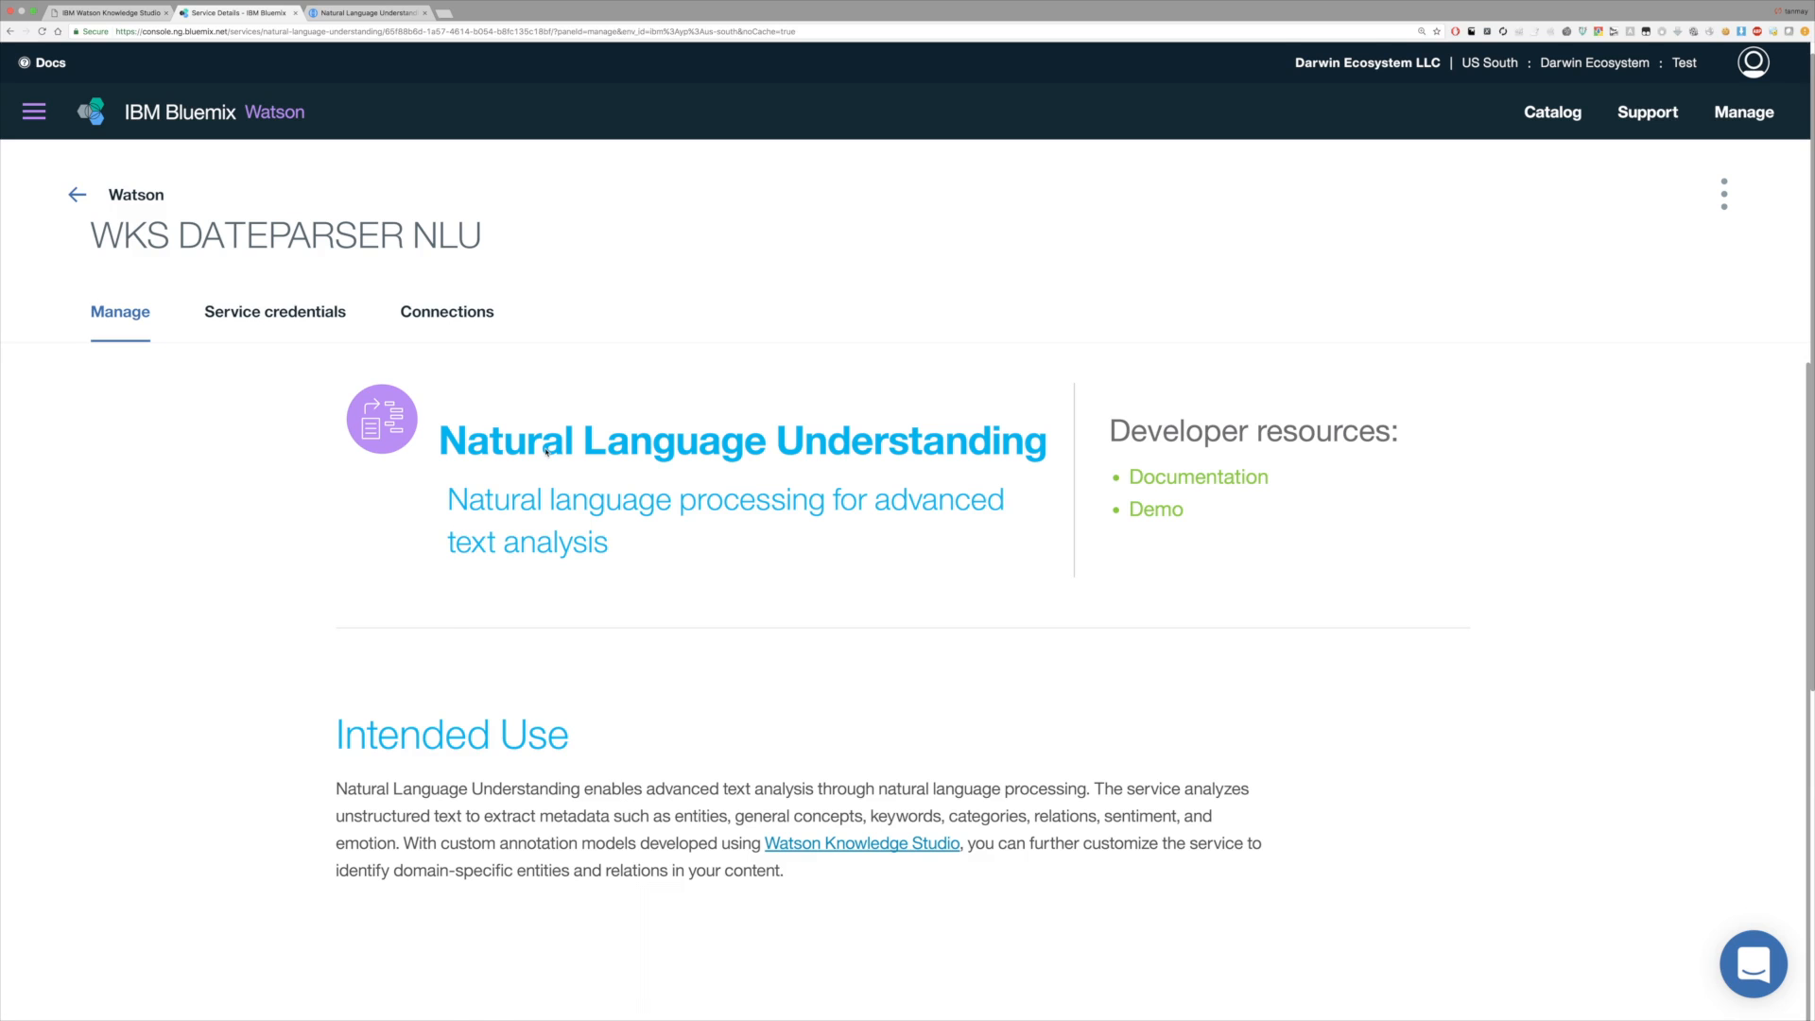
# Switch to the Watson API Explorer and review the Natural Language Understanding features and available analyze operations
pyautogui.hotkey('ctrl', 'Tab')
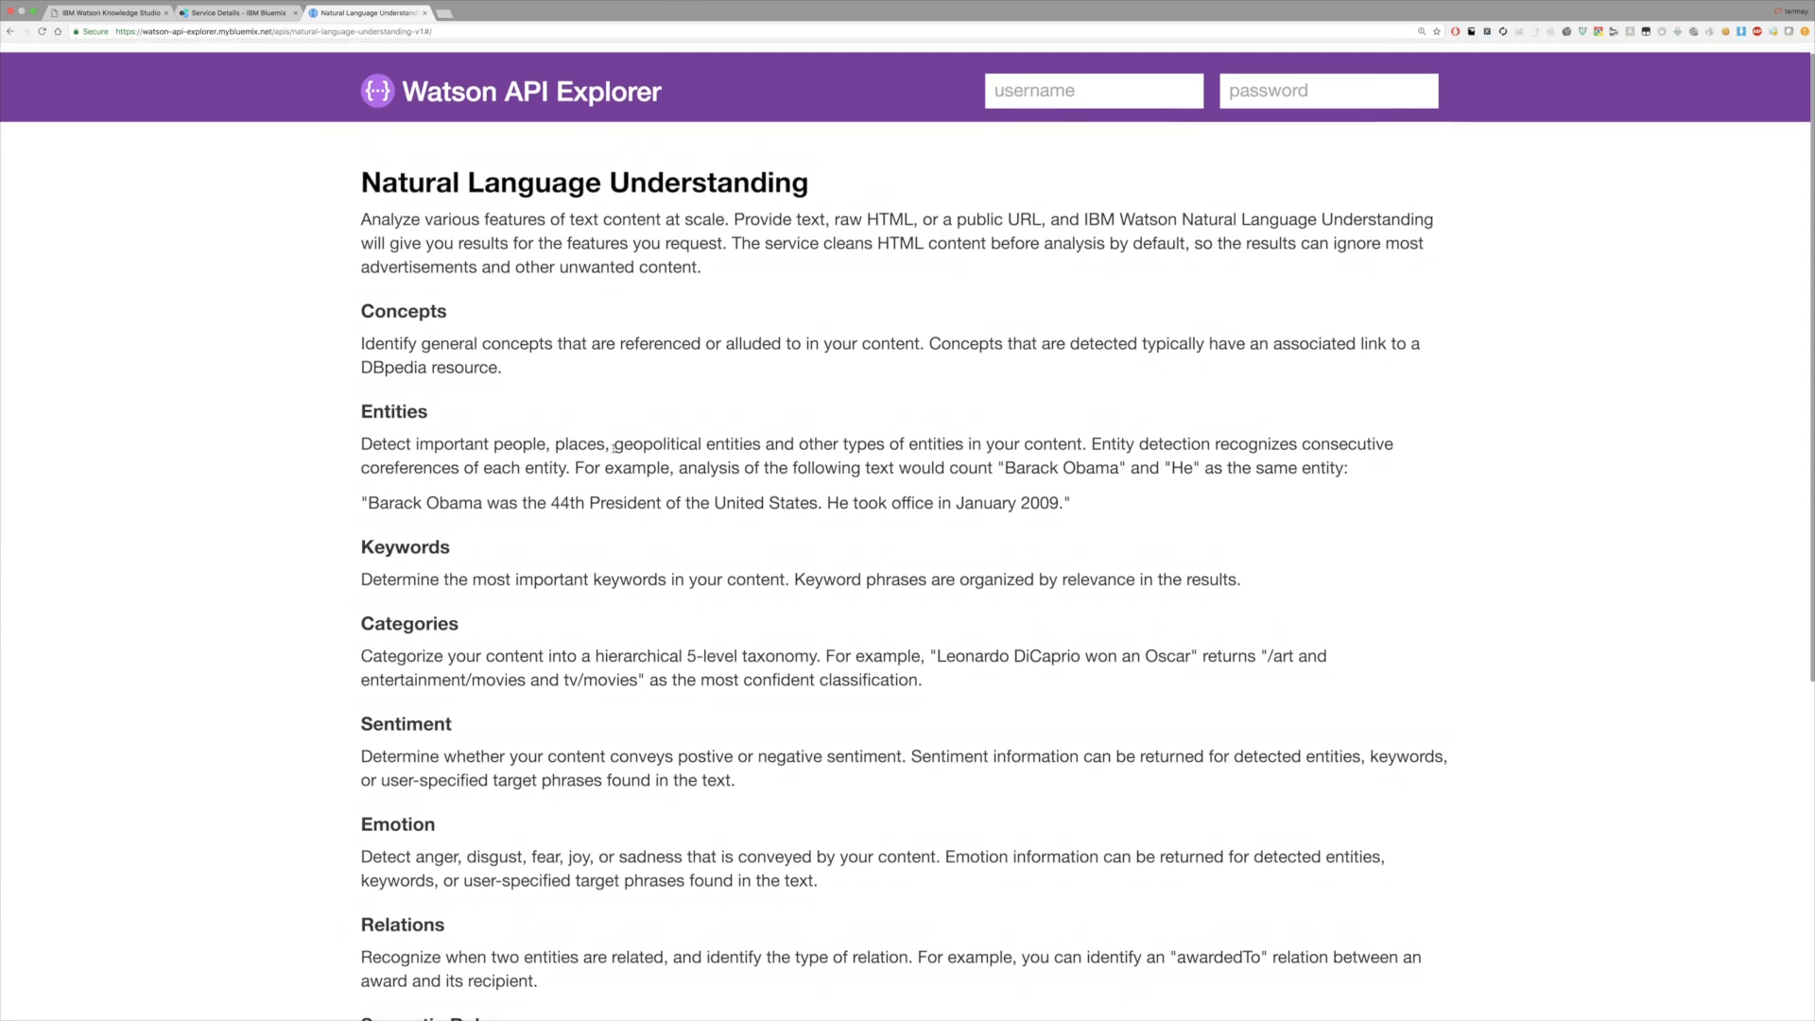
pyautogui.scroll(-1, 522, 362)
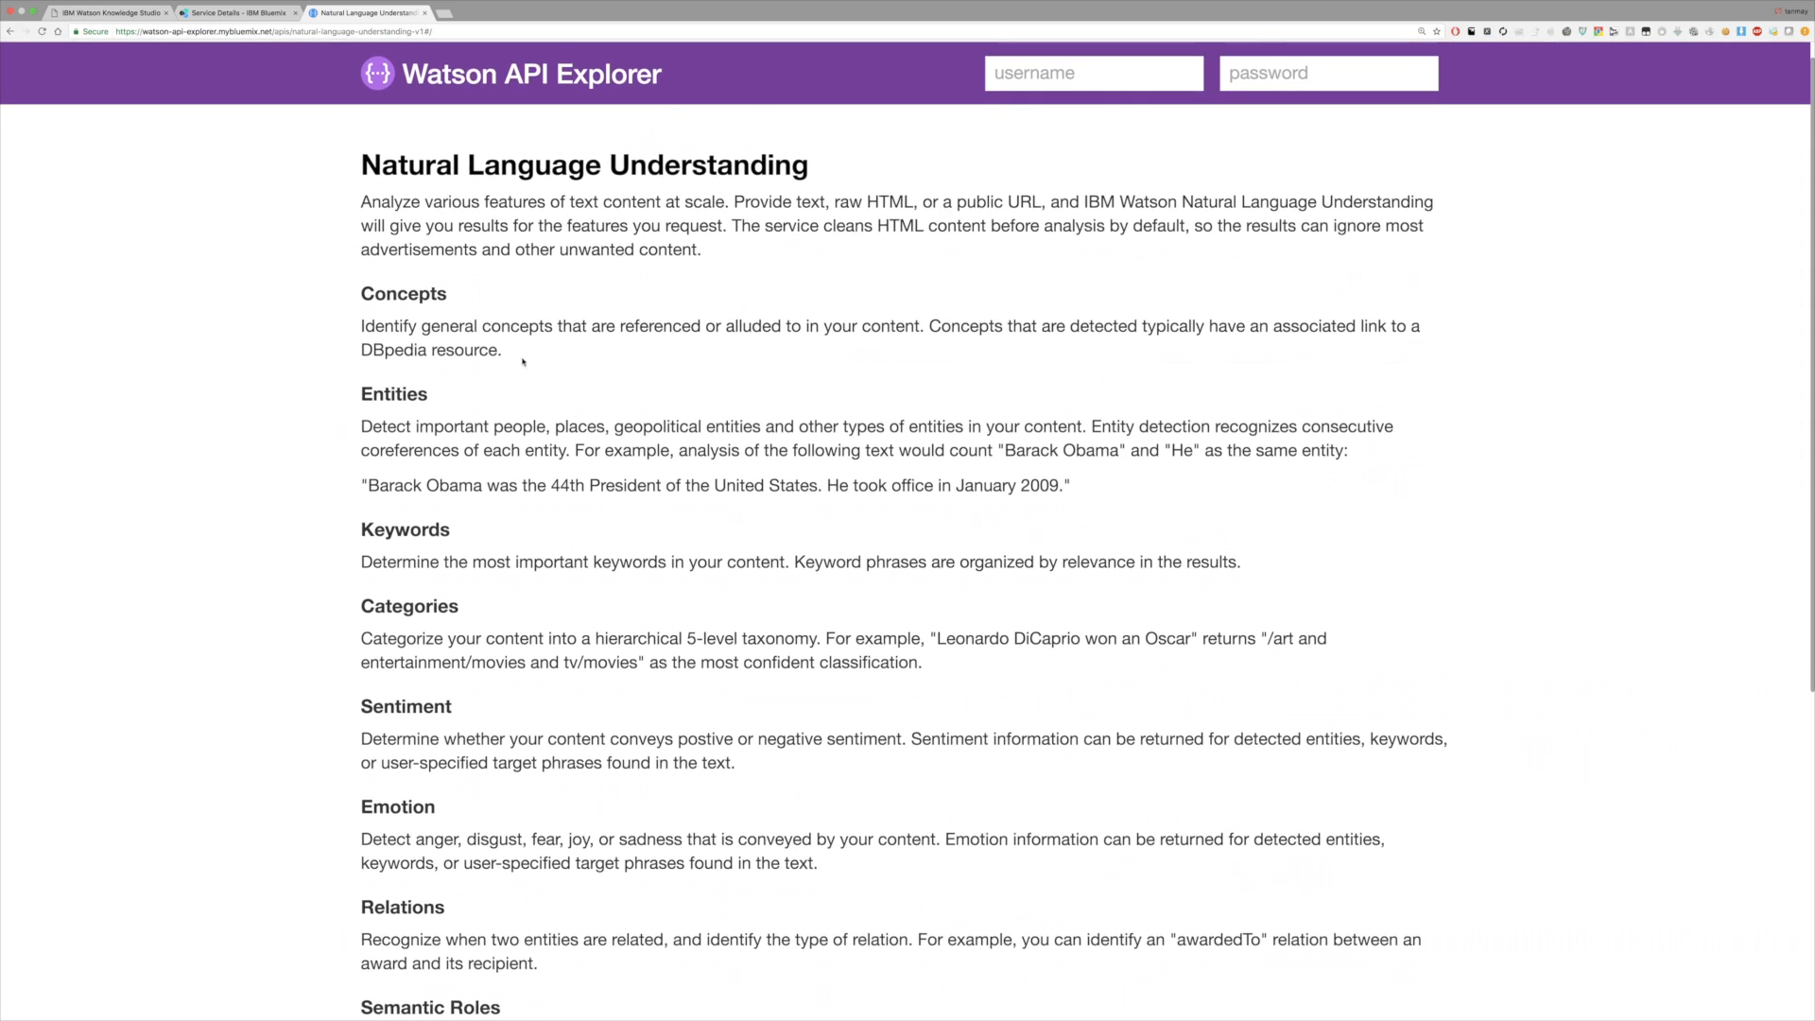
pyautogui.moveTo(362, 167); pyautogui.dragTo(747, 170)
pyautogui.click(712, 225)
pyautogui.scroll(-5, 552, 246)
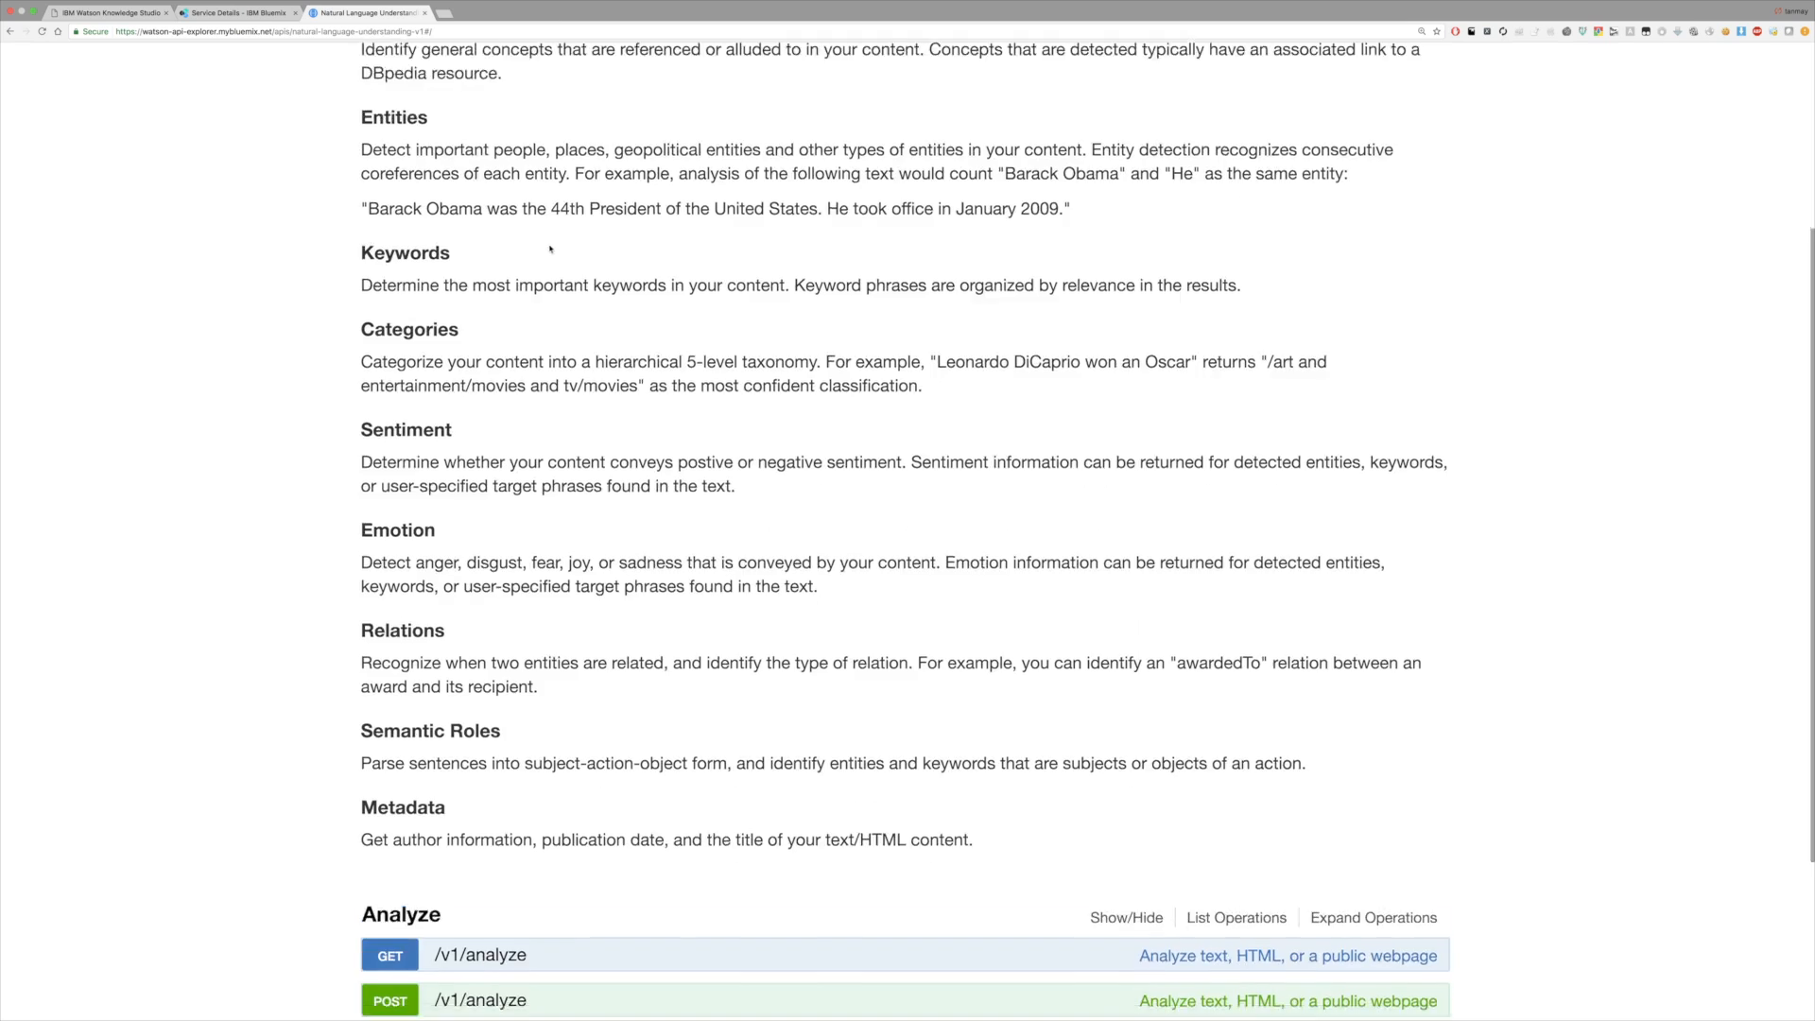
pyautogui.scroll(-1, 552, 274)
pyautogui.scroll(1, 746, 611)
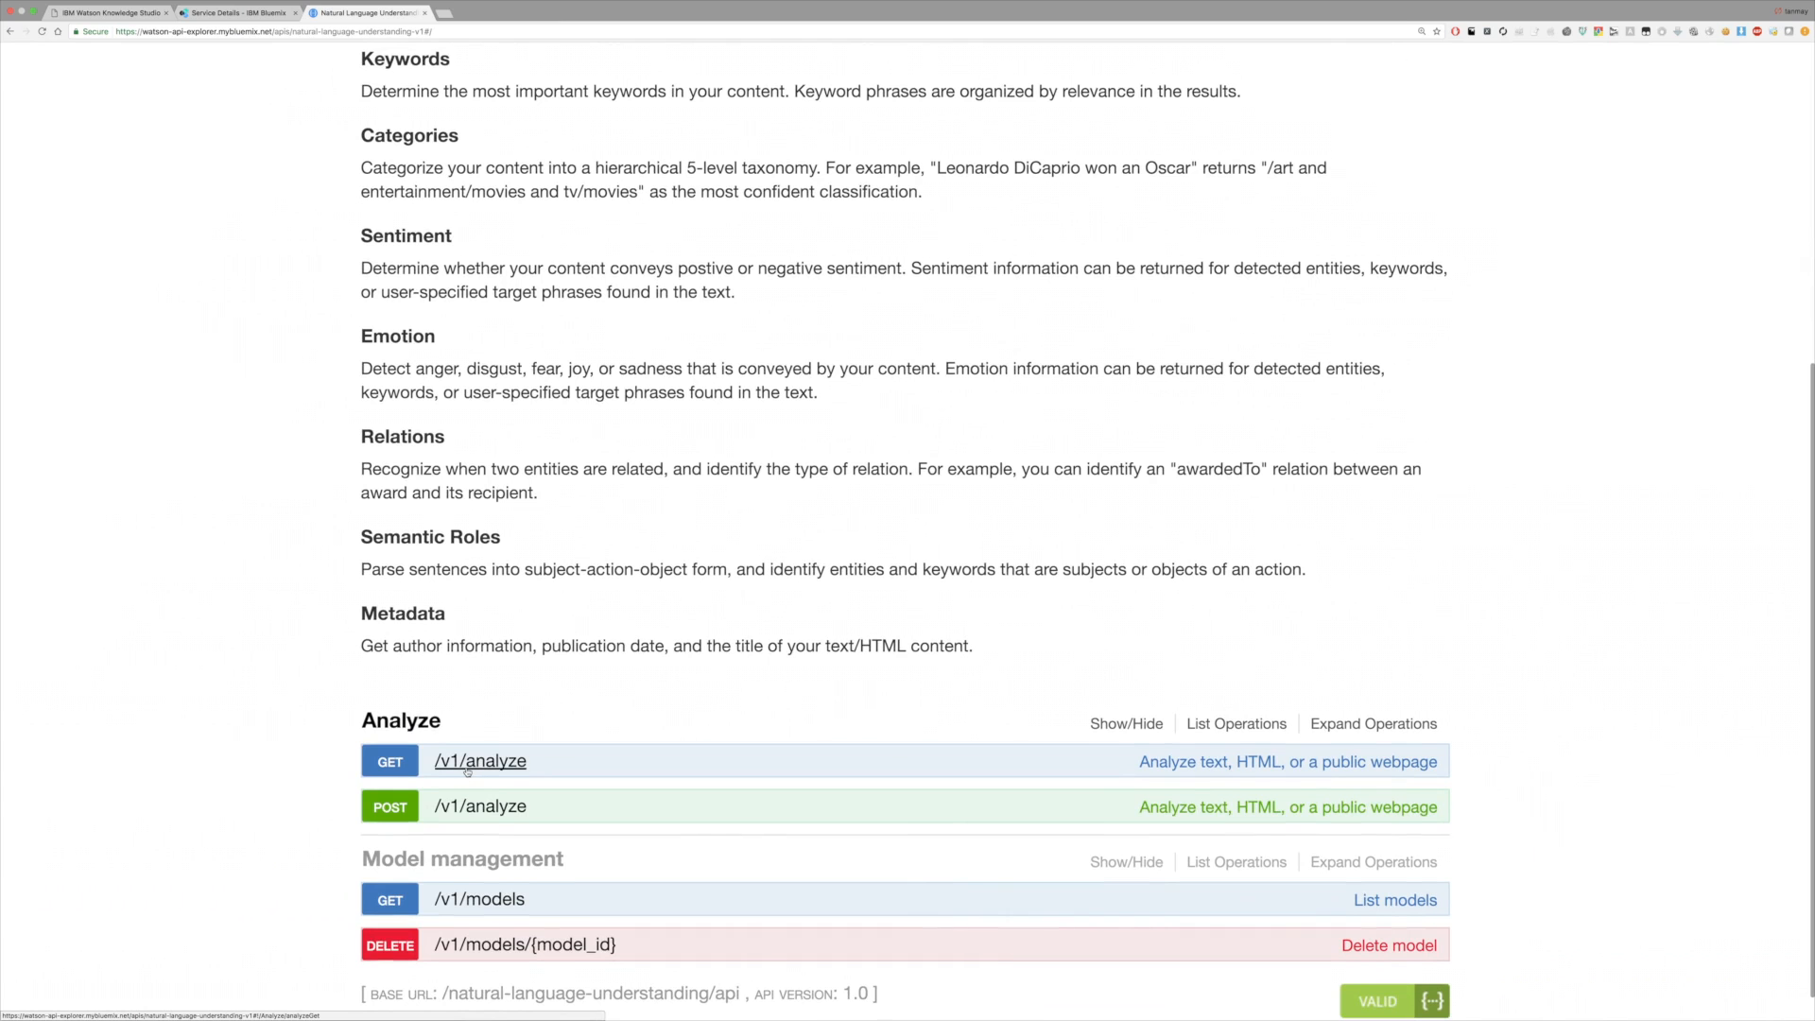
pyautogui.scroll(5, 435, 783)
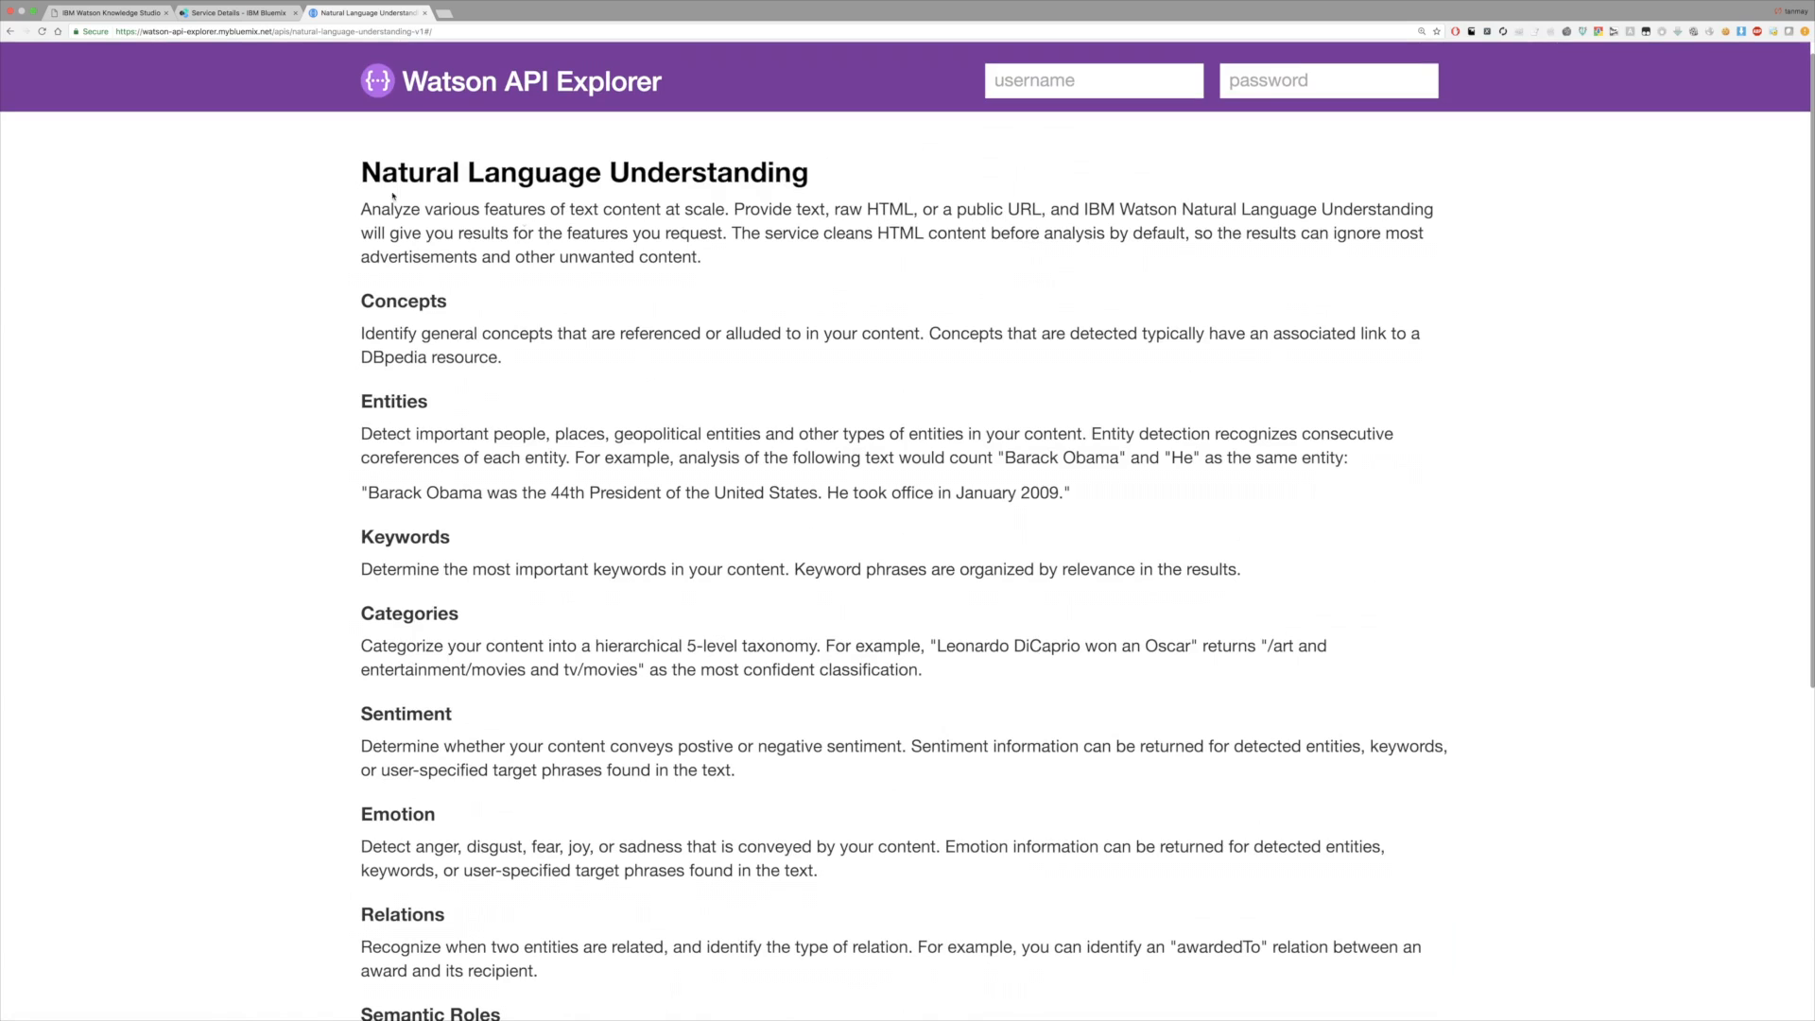
# Return to the WKS DATEPARSER NLU service in Bluemix and display the contents of Credentials-1
pyautogui.click(1048, 83)
pyautogui.click(1370, 82)
pyautogui.click(1182, 99)
pyautogui.click(1180, 86)
pyautogui.hotkey('ctrl', 'shift', 'Tab')
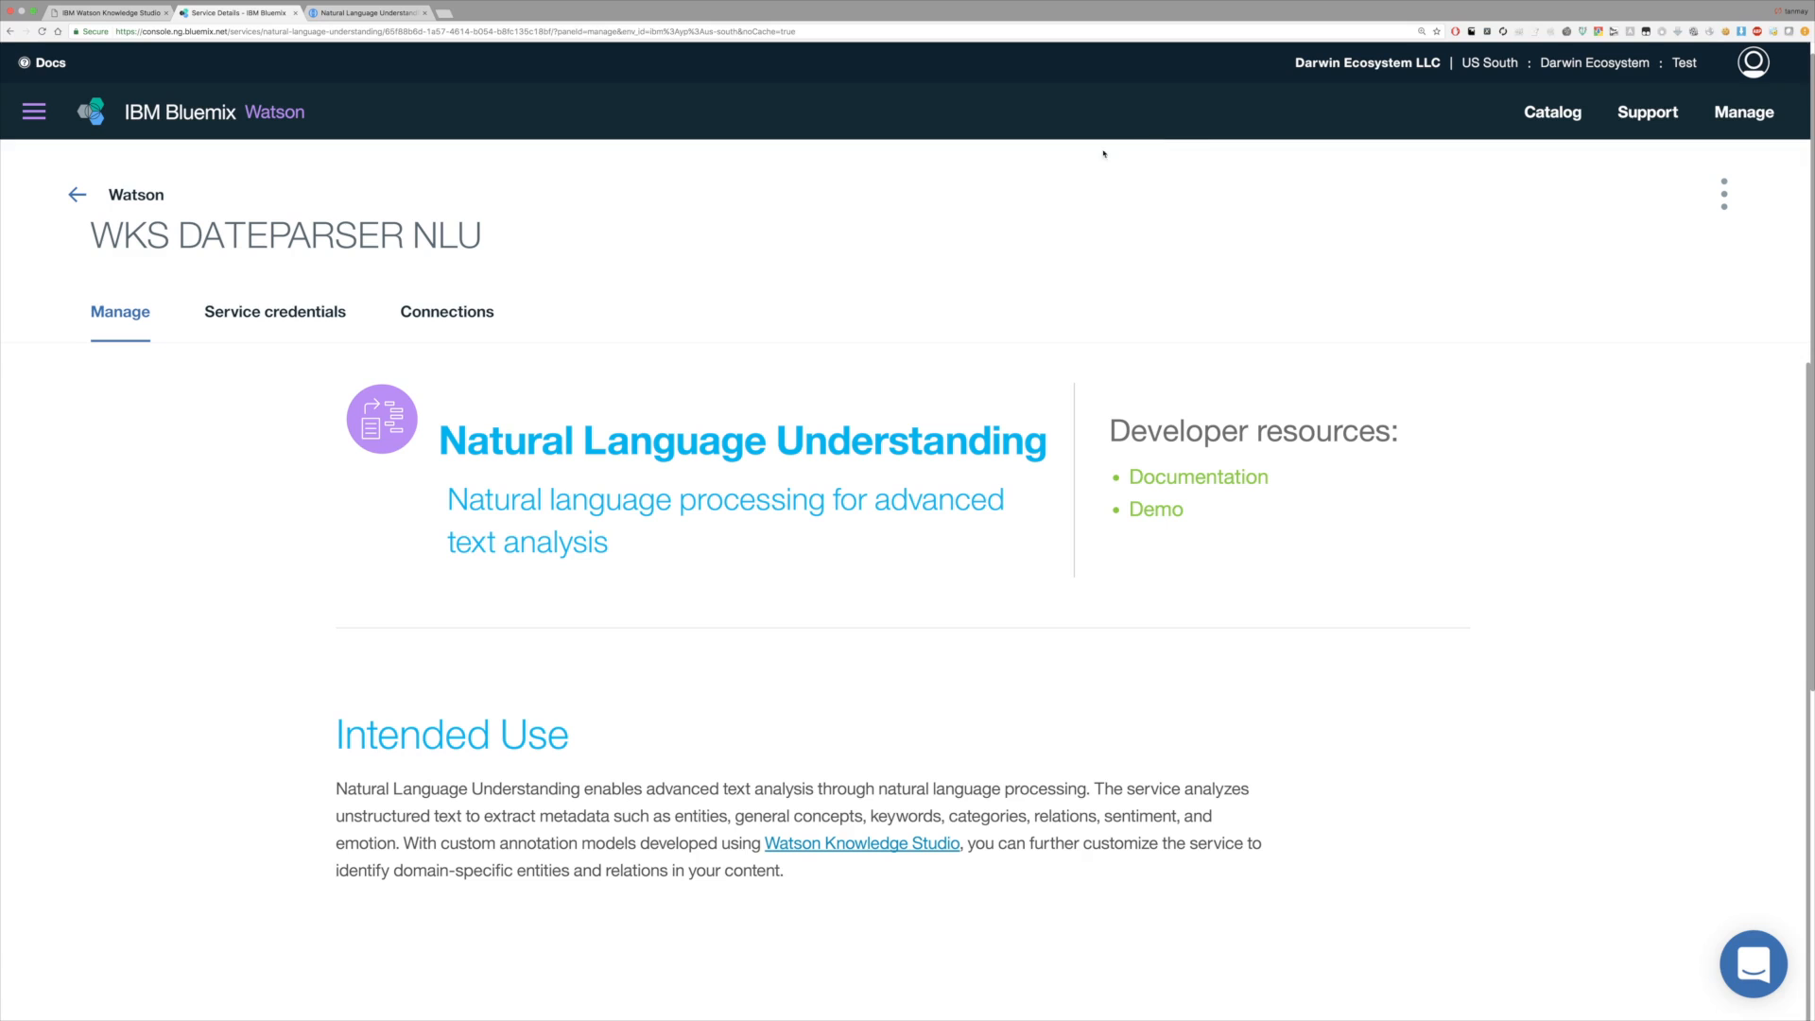
pyautogui.click(275, 312)
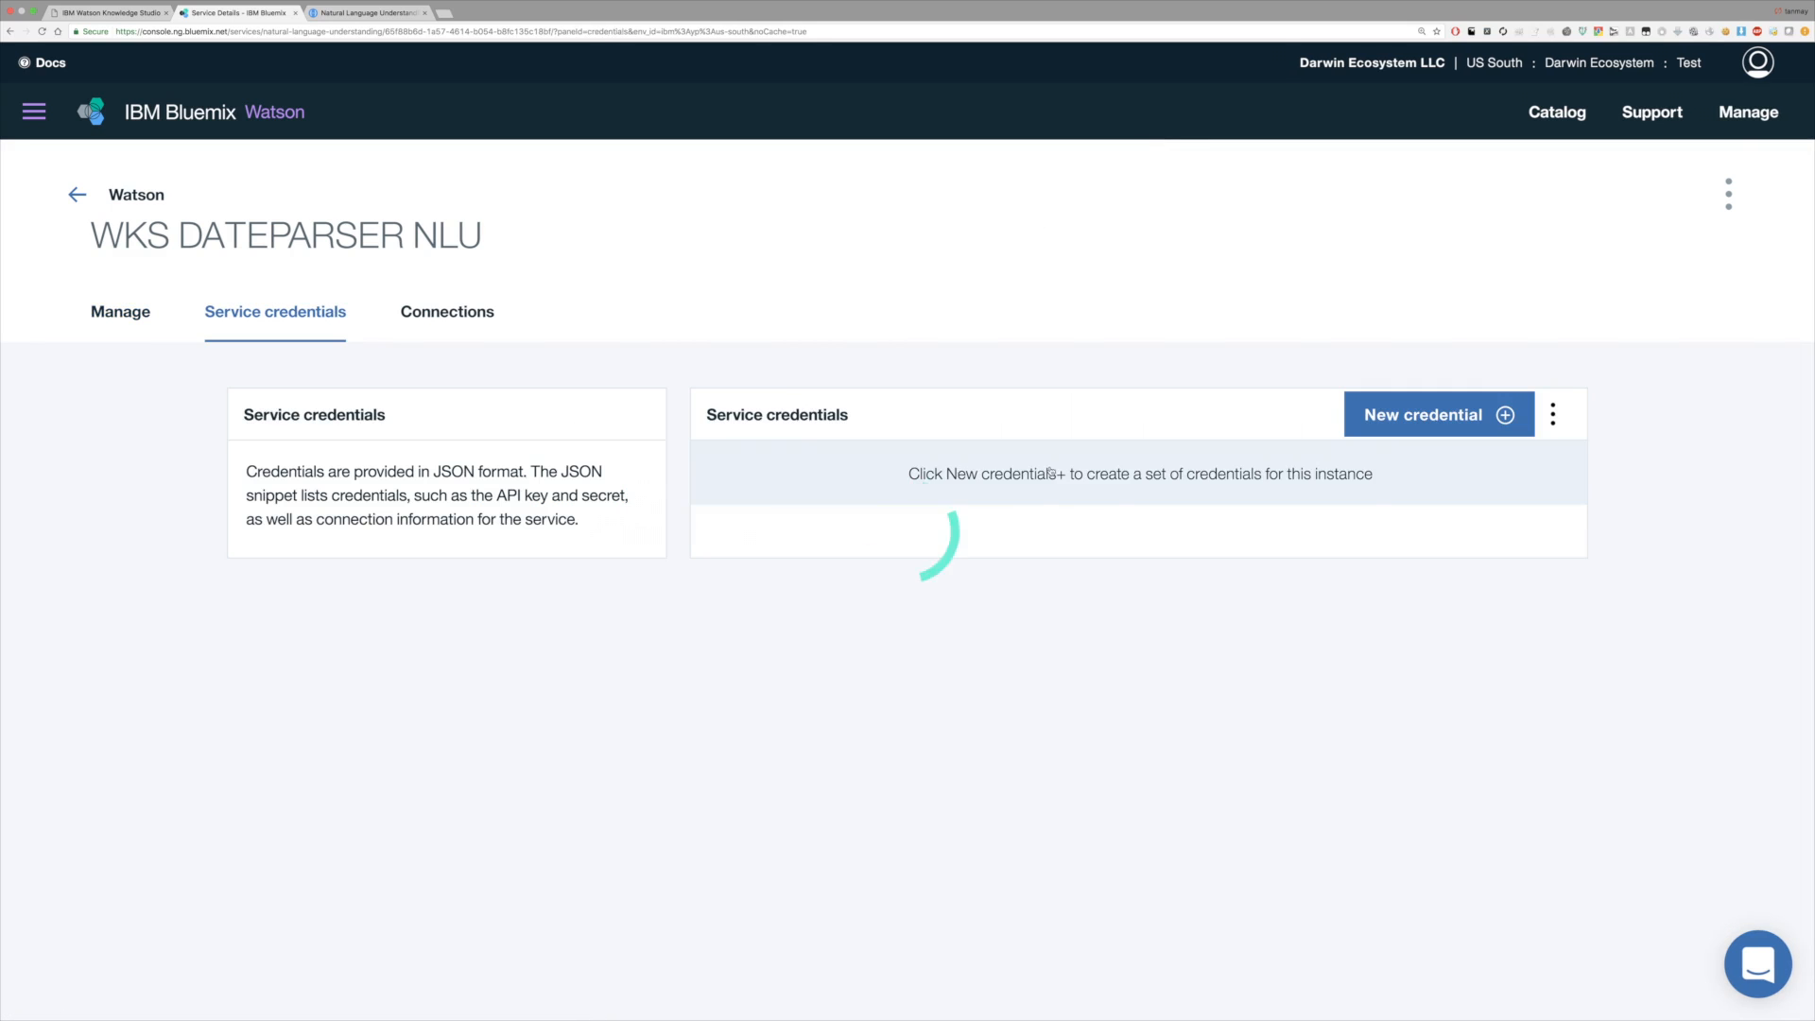
pyautogui.click(1352, 523)
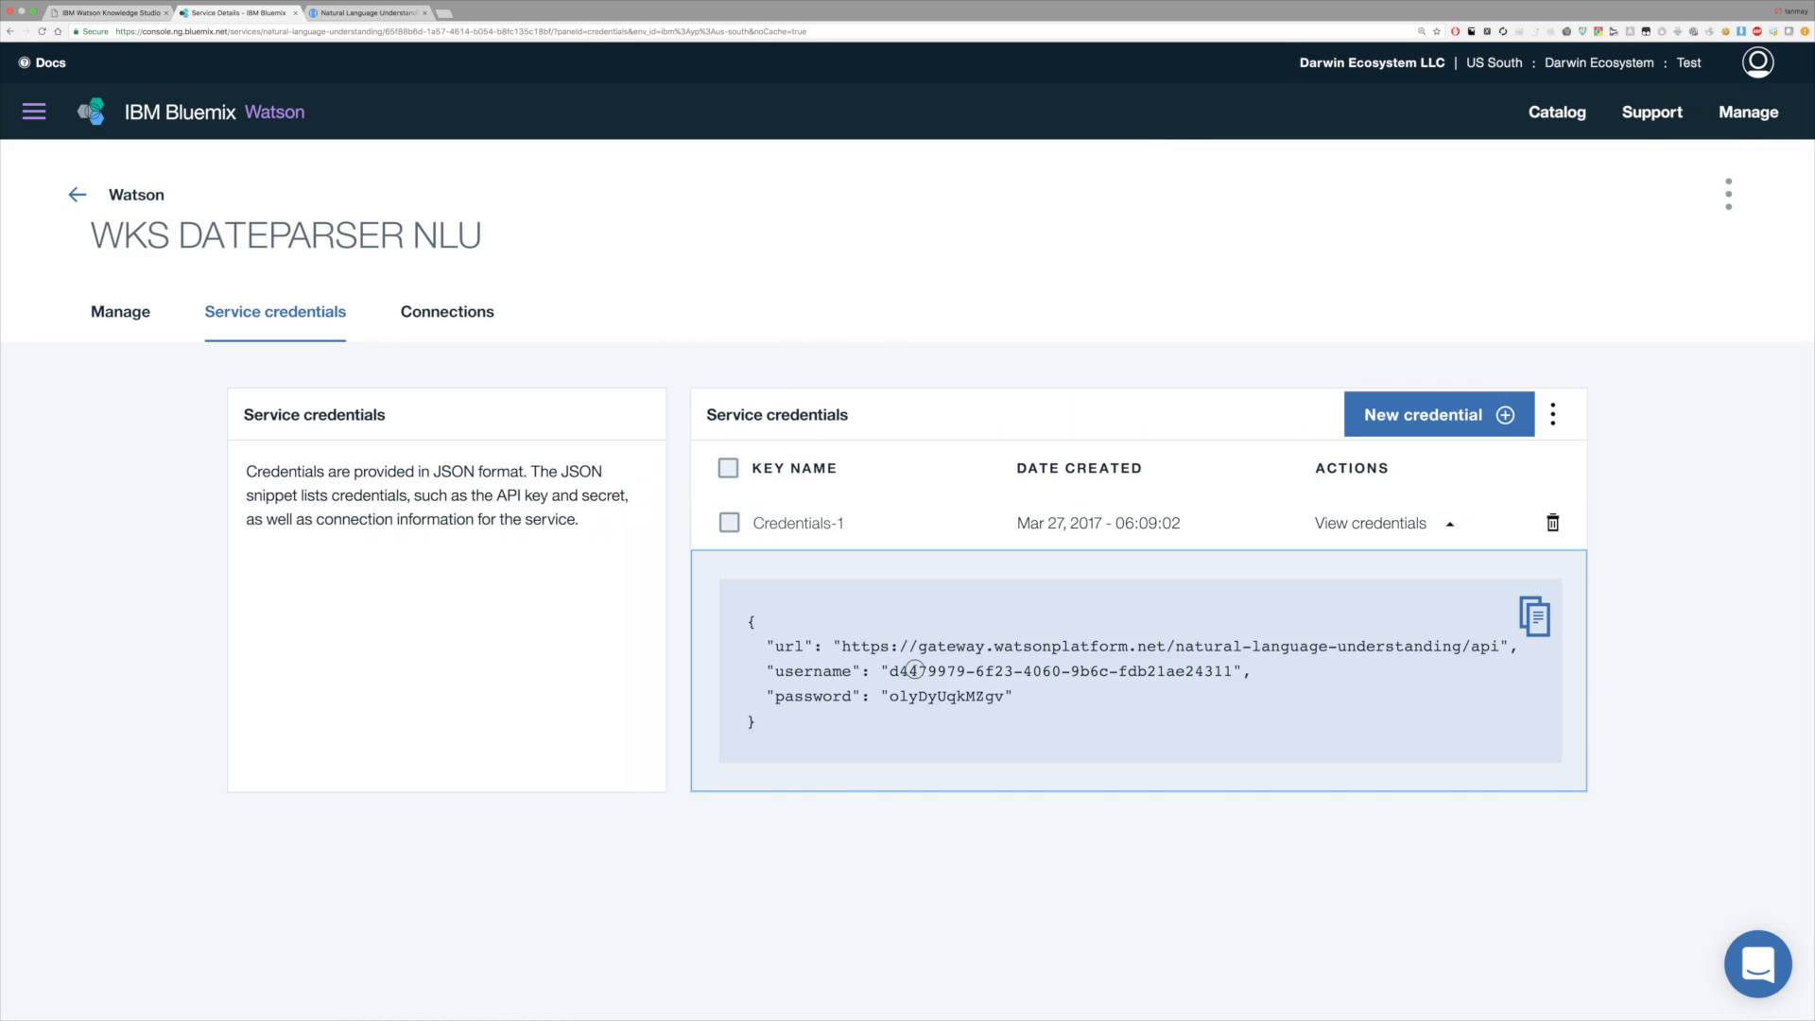
# Copy the service username from Credentials-1 into the username field of the Watson API Explorer
pyautogui.moveTo(889, 671); pyautogui.dragTo(1232, 671)
pyautogui.hotkey('ctrl', 'c')
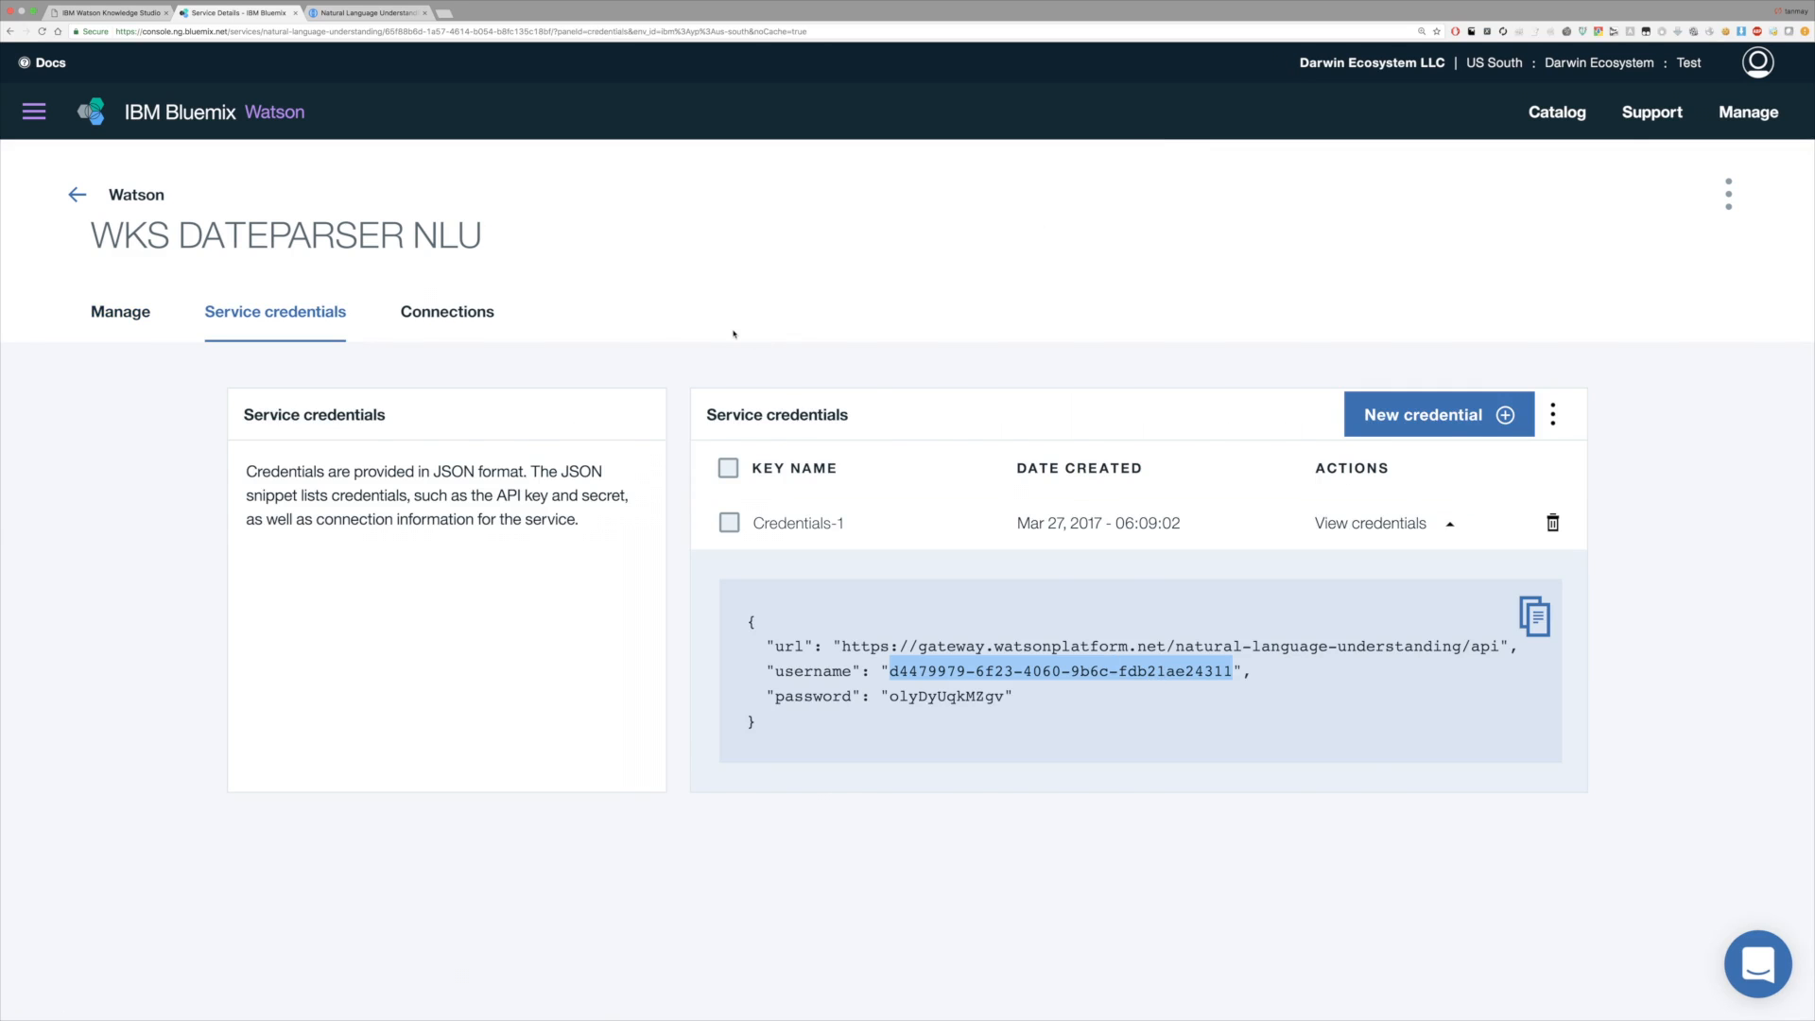
pyautogui.hotkey('ctrl', 'Tab')
pyautogui.hotkey('ctrl', 'a')
pyautogui.hotkey('ctrl', 'v')
# Copy the service password from Credentials-1 into the password field of the Watson API Explorer
pyautogui.click(303, 14)
pyautogui.moveTo(889, 696); pyautogui.dragTo(1004, 695)
pyautogui.hotkey('ctrl', 'c')
pyautogui.hotkey('ctrl', 'Tab')
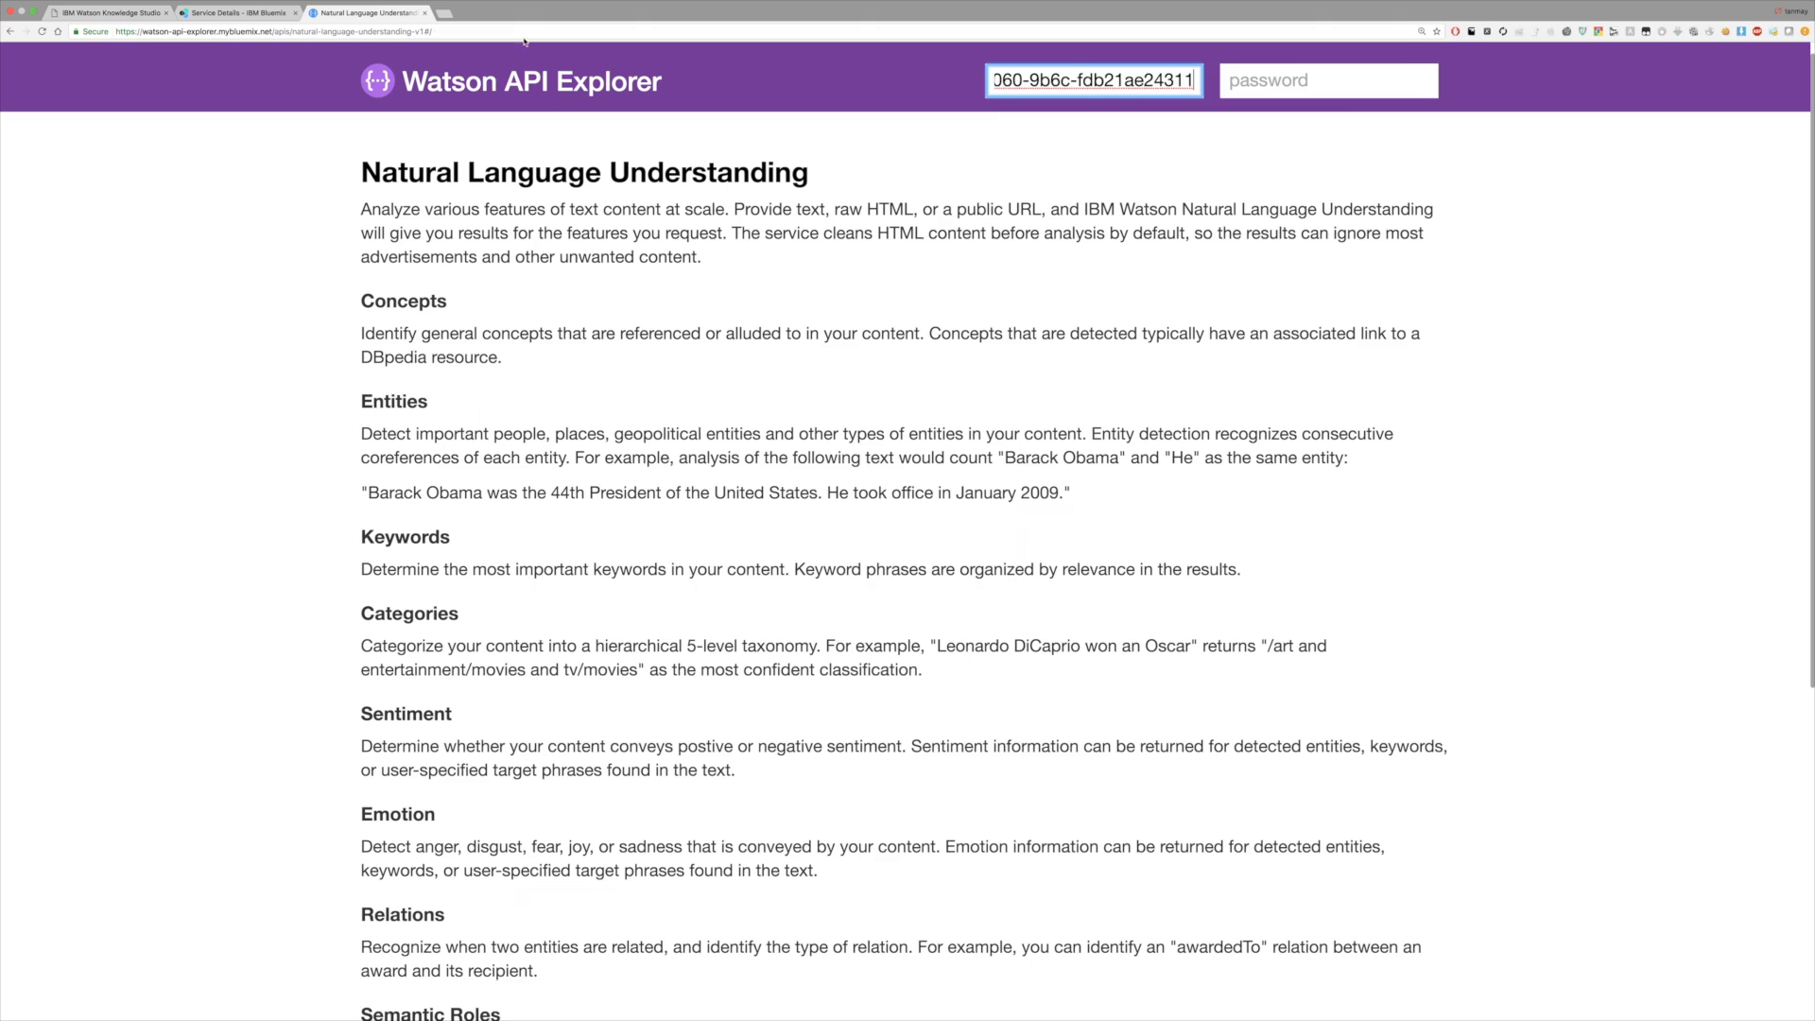
pyautogui.click(1266, 81)
pyautogui.hotkey('ctrl', 'v')
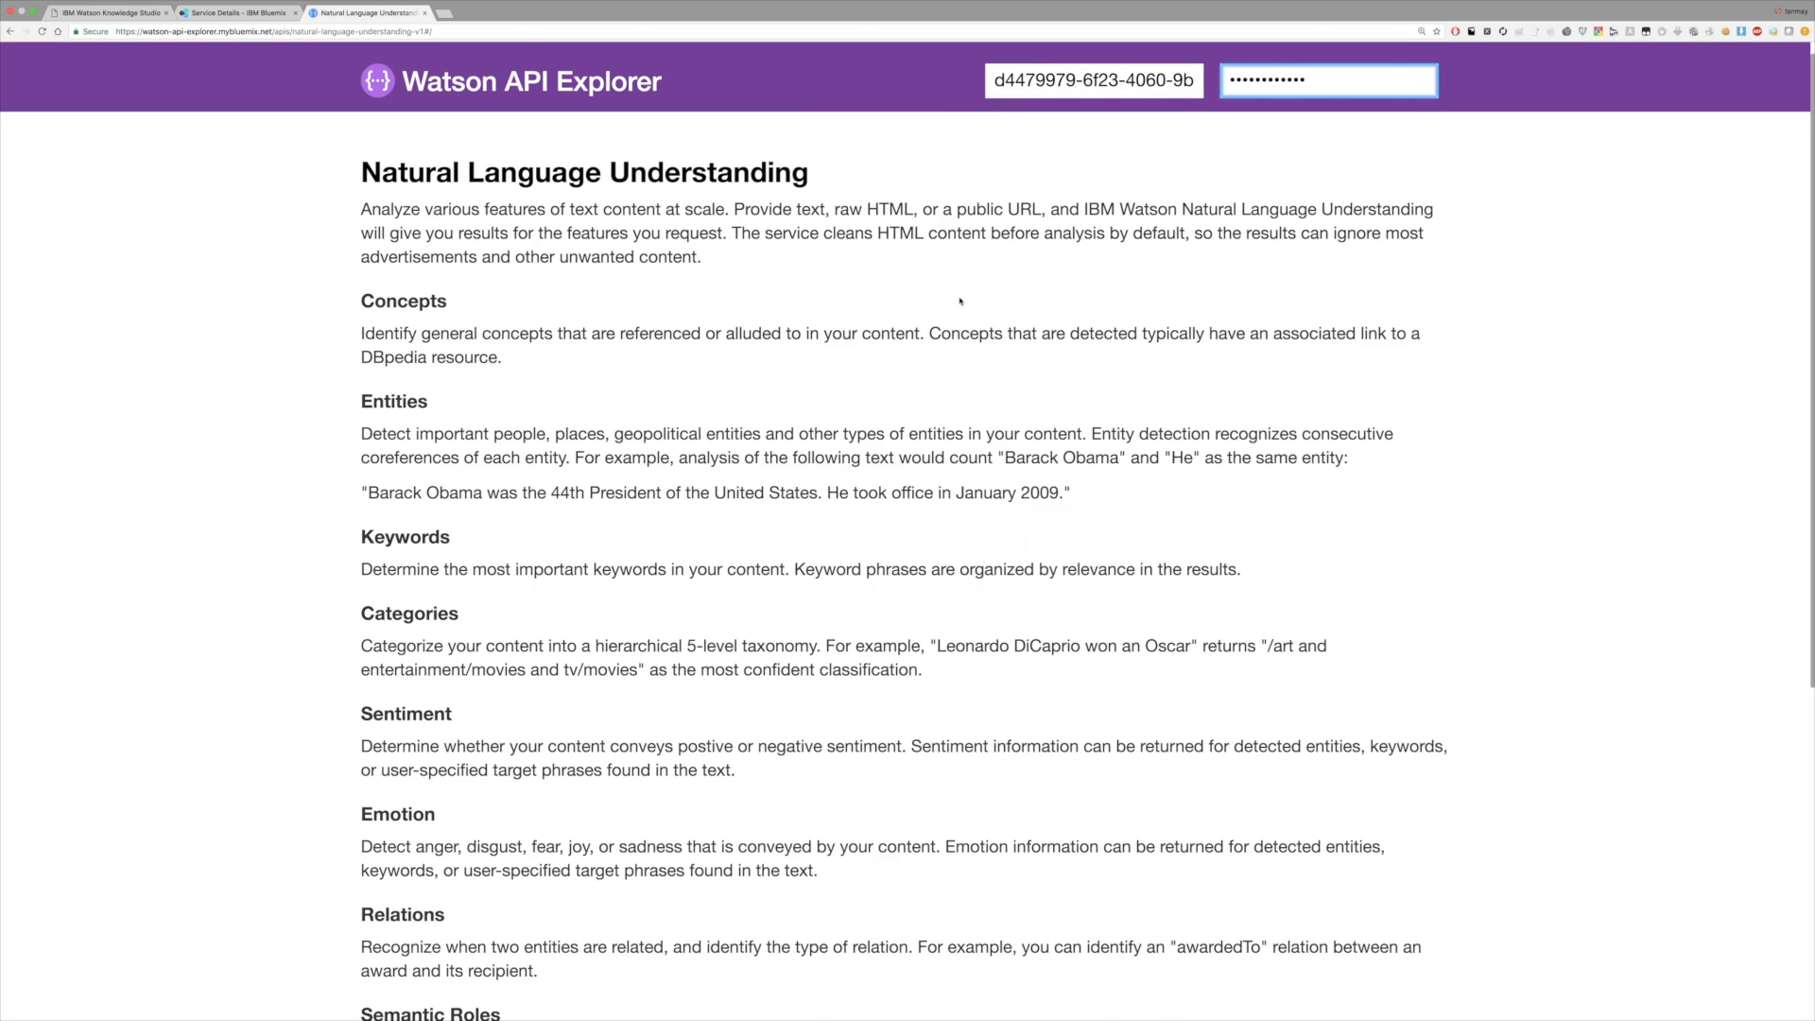
# Expand the GET /v1/analyze operation and go to its text parameter, keeping the default version
pyautogui.scroll(-5, 955, 283)
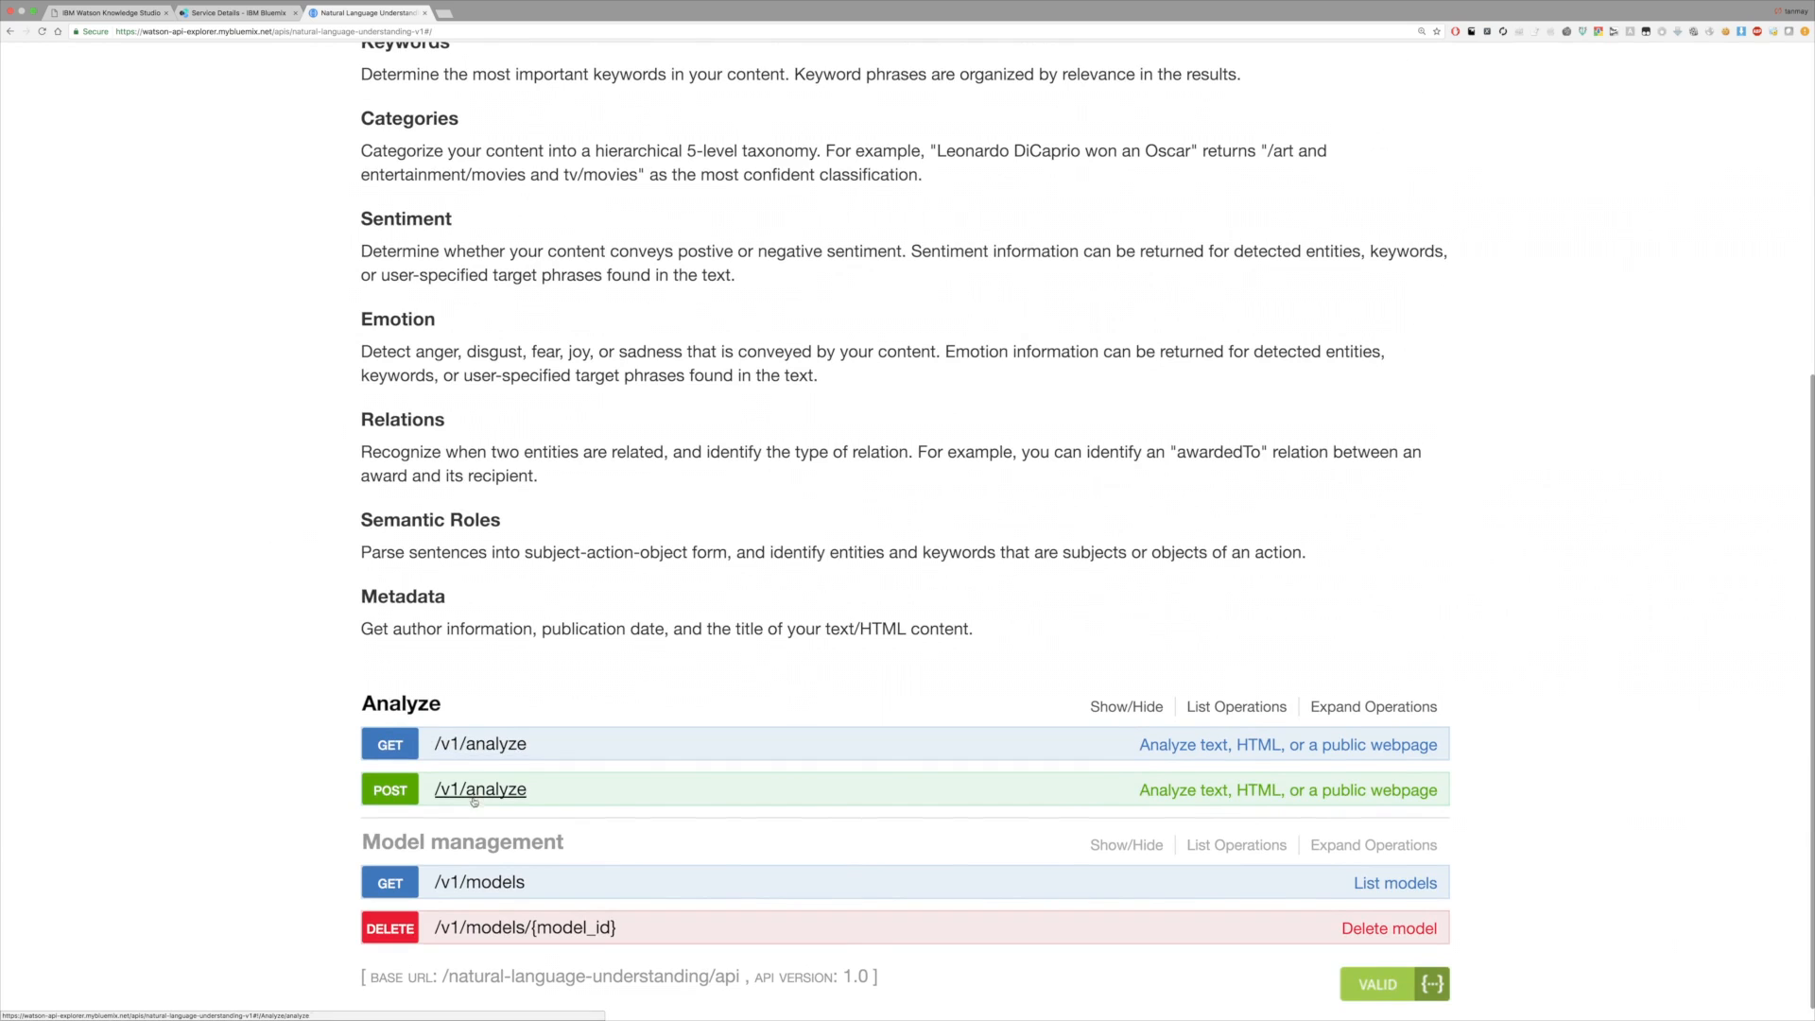
pyautogui.click(475, 745)
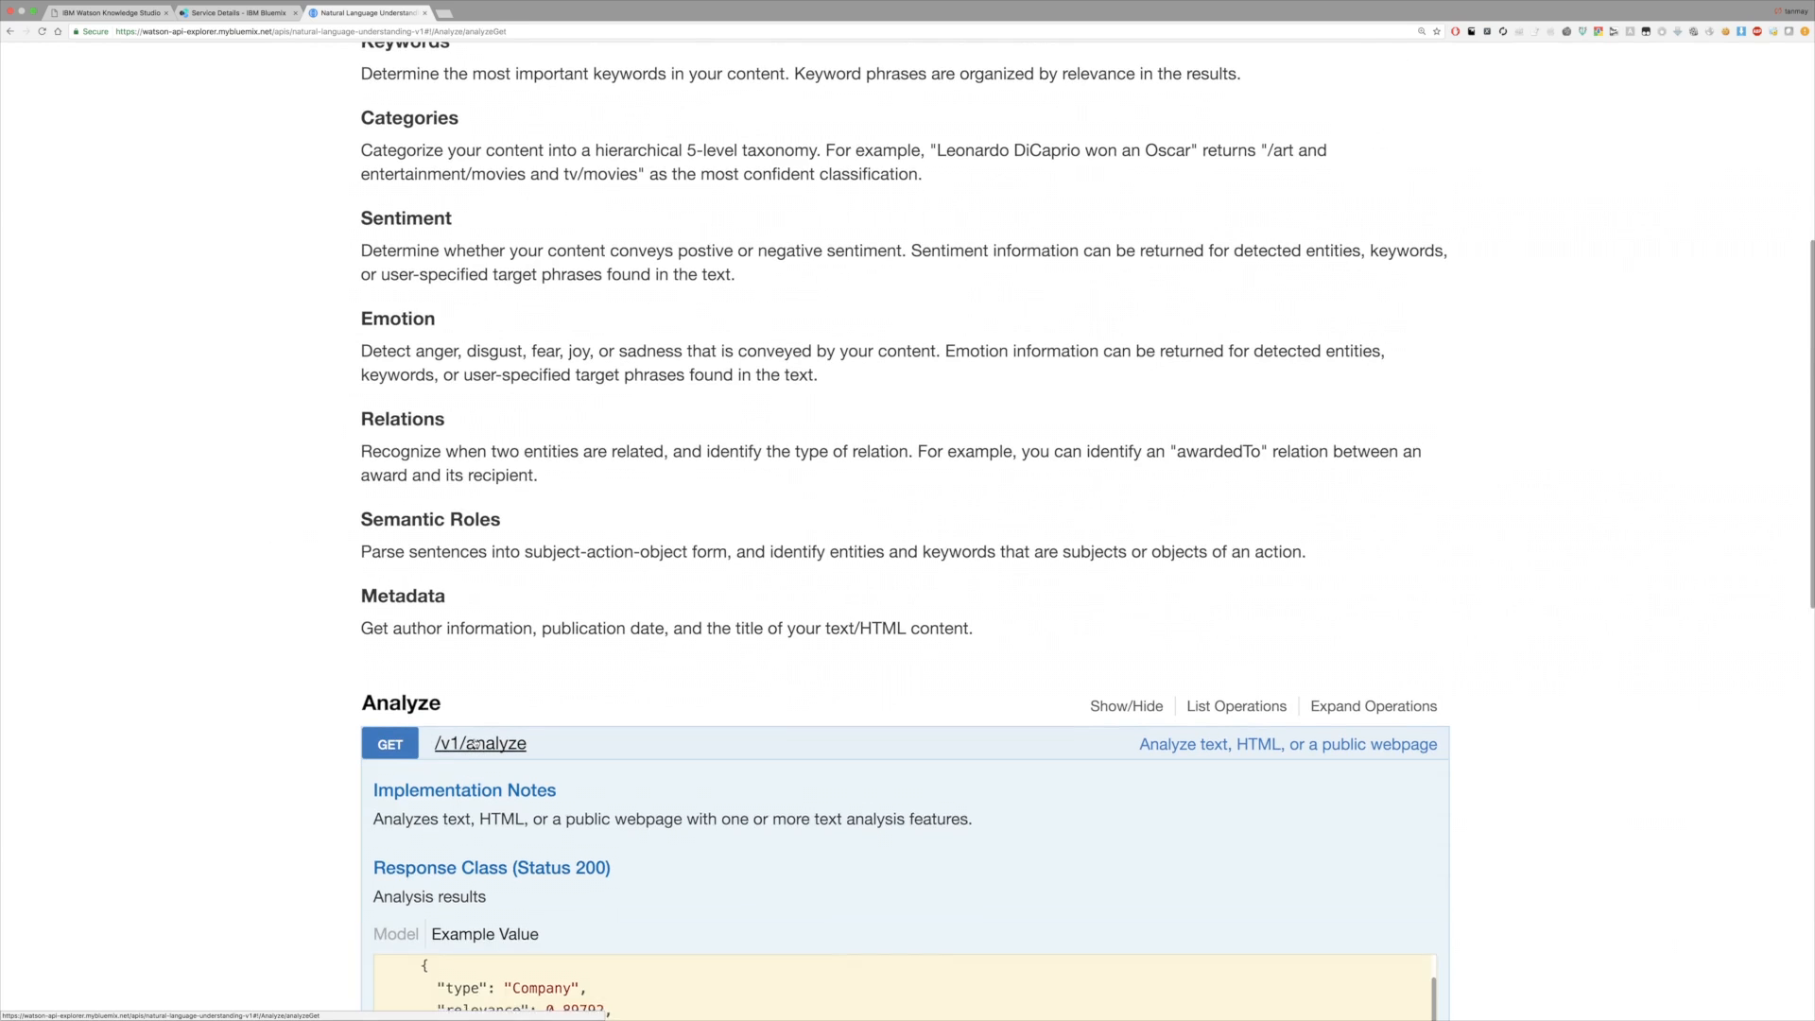
pyautogui.scroll(-3, 444, 705)
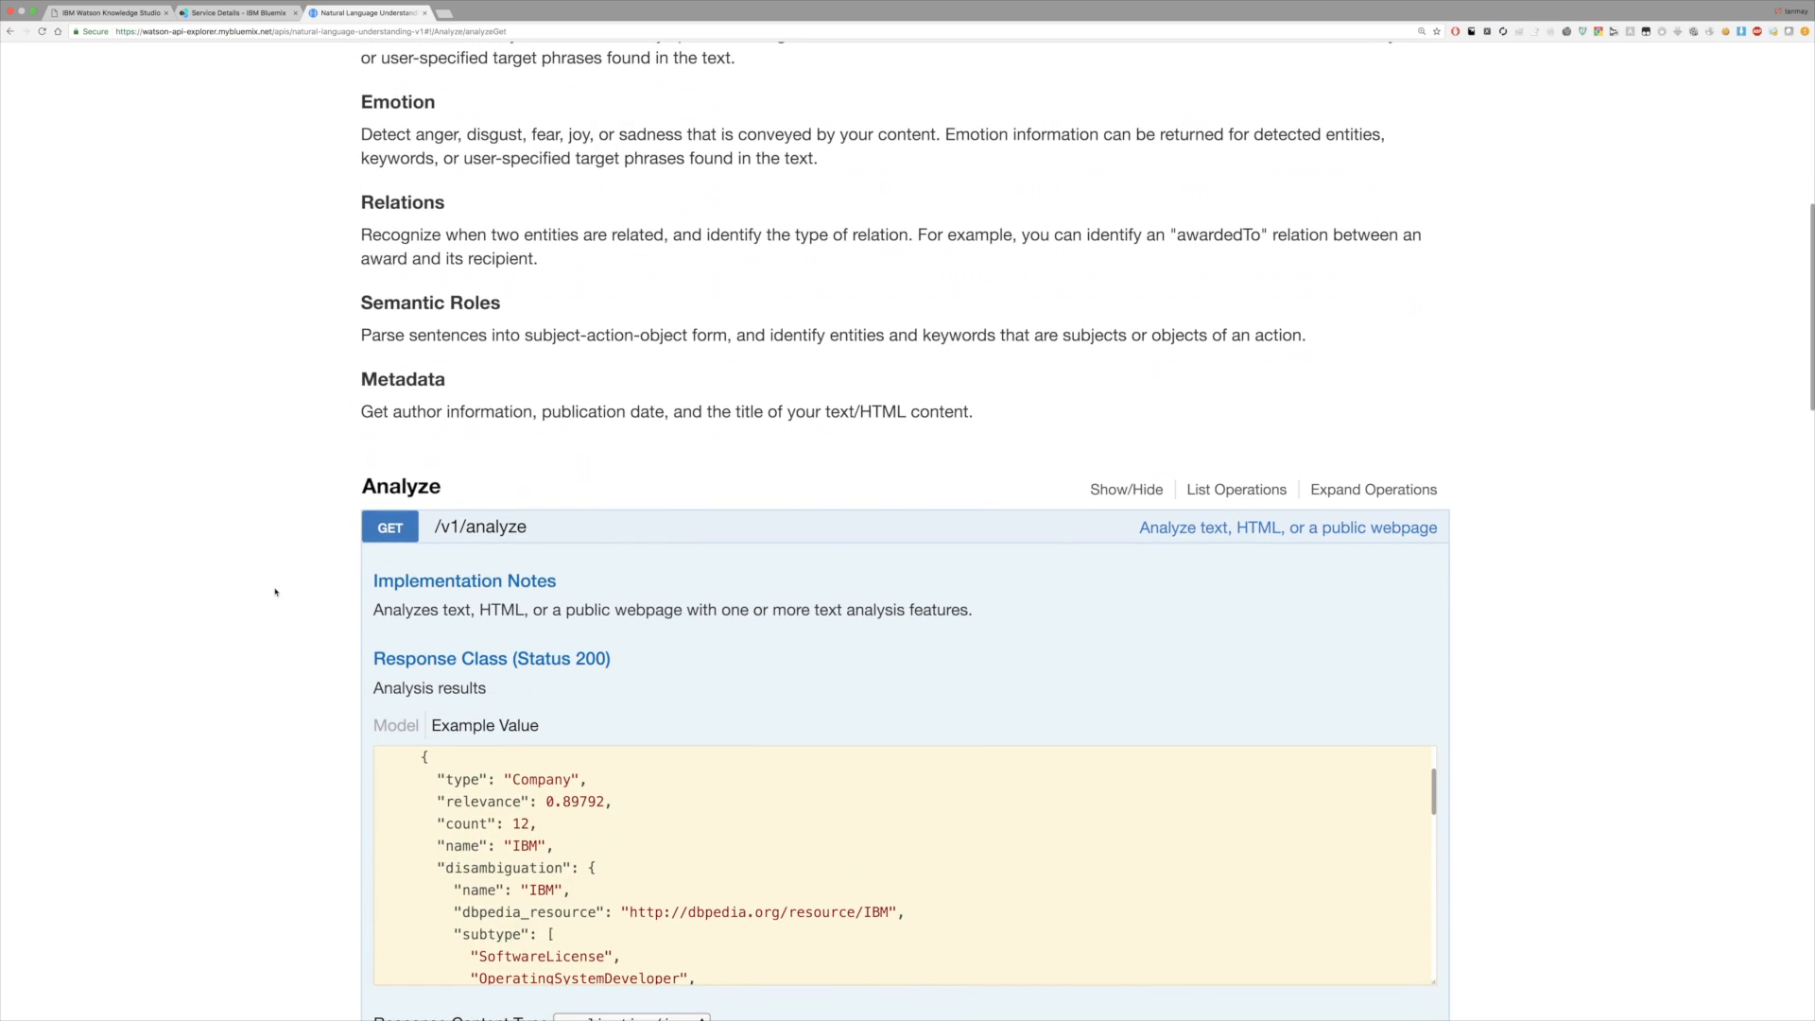
pyautogui.scroll(-8, 275, 592)
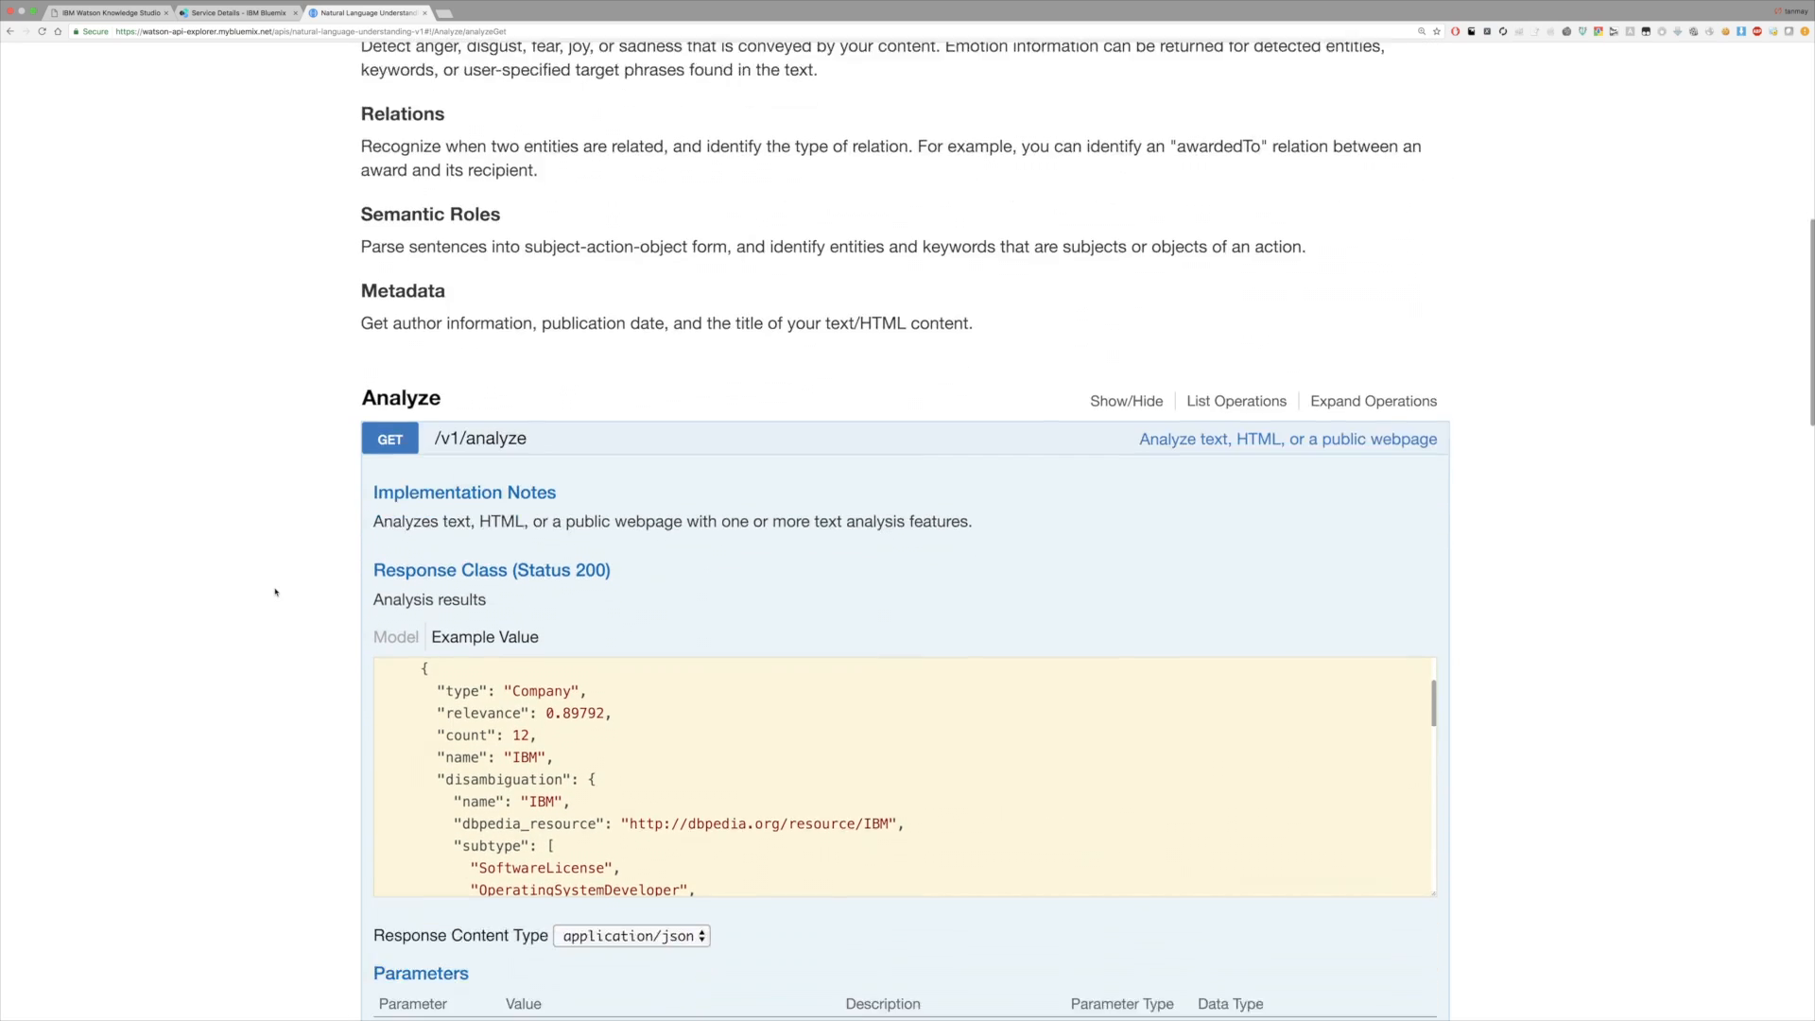
pyautogui.tripleClick(558, 413)
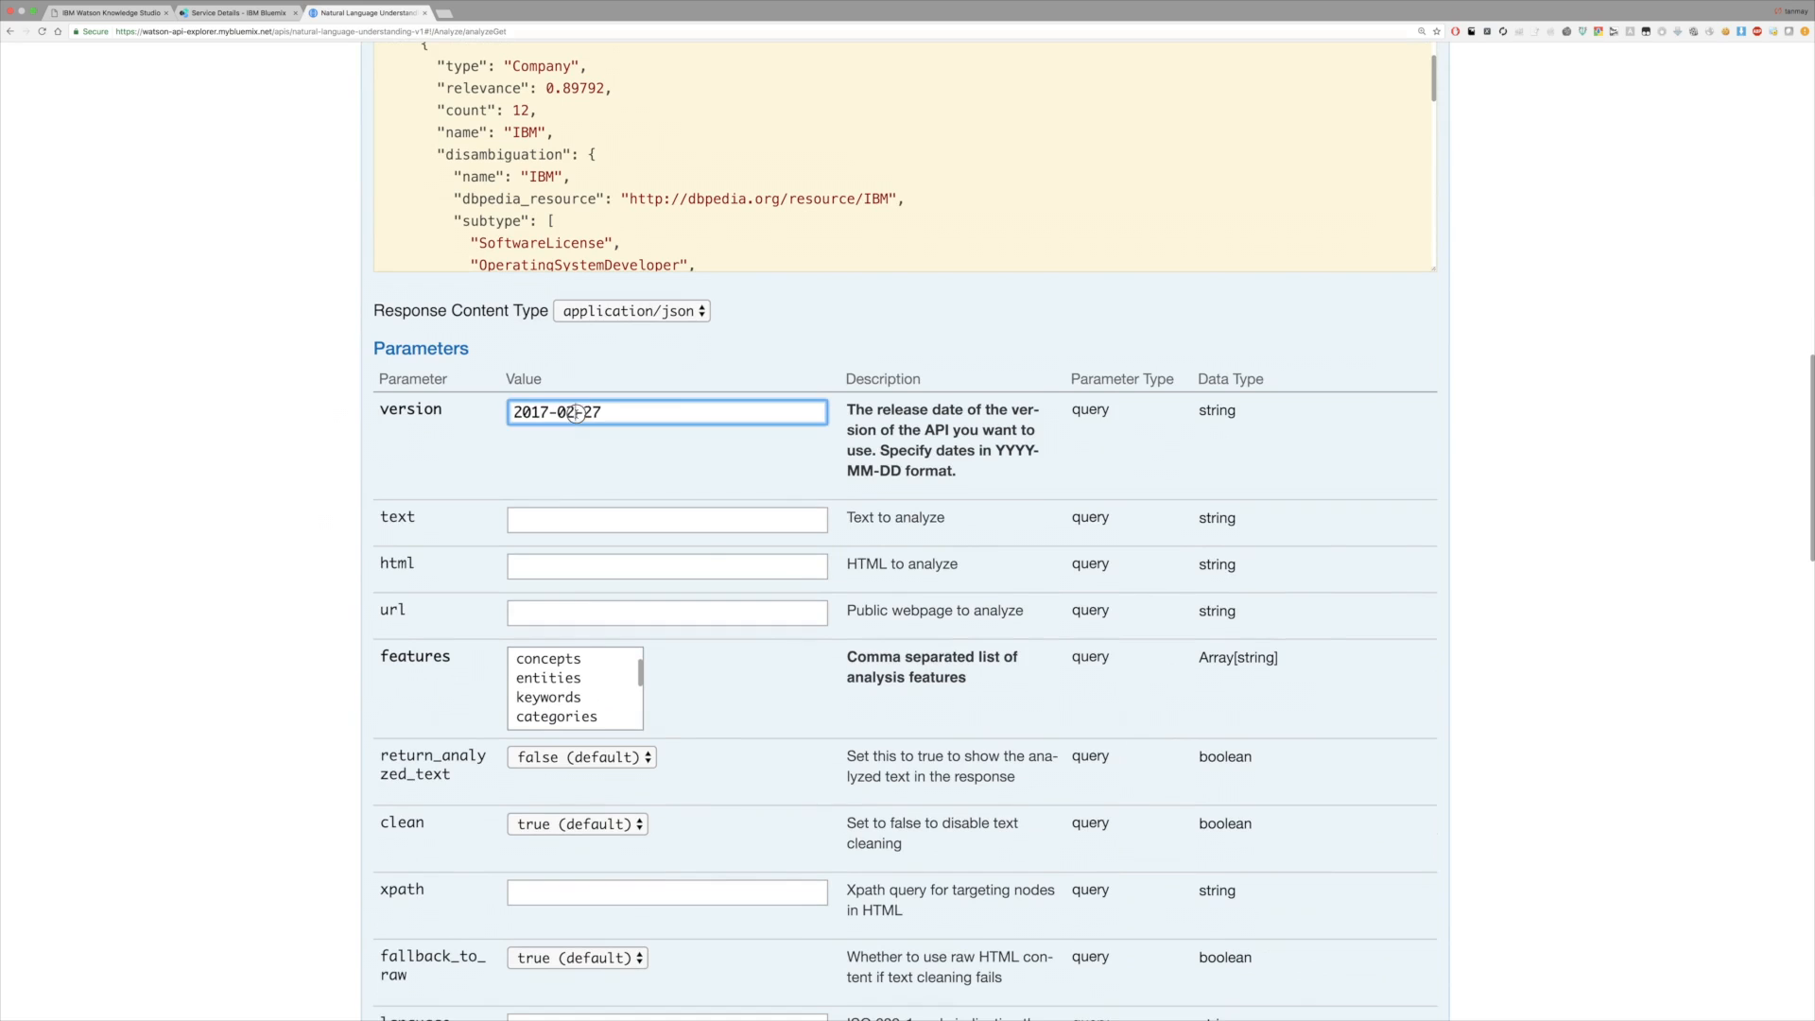
pyautogui.click(546, 526)
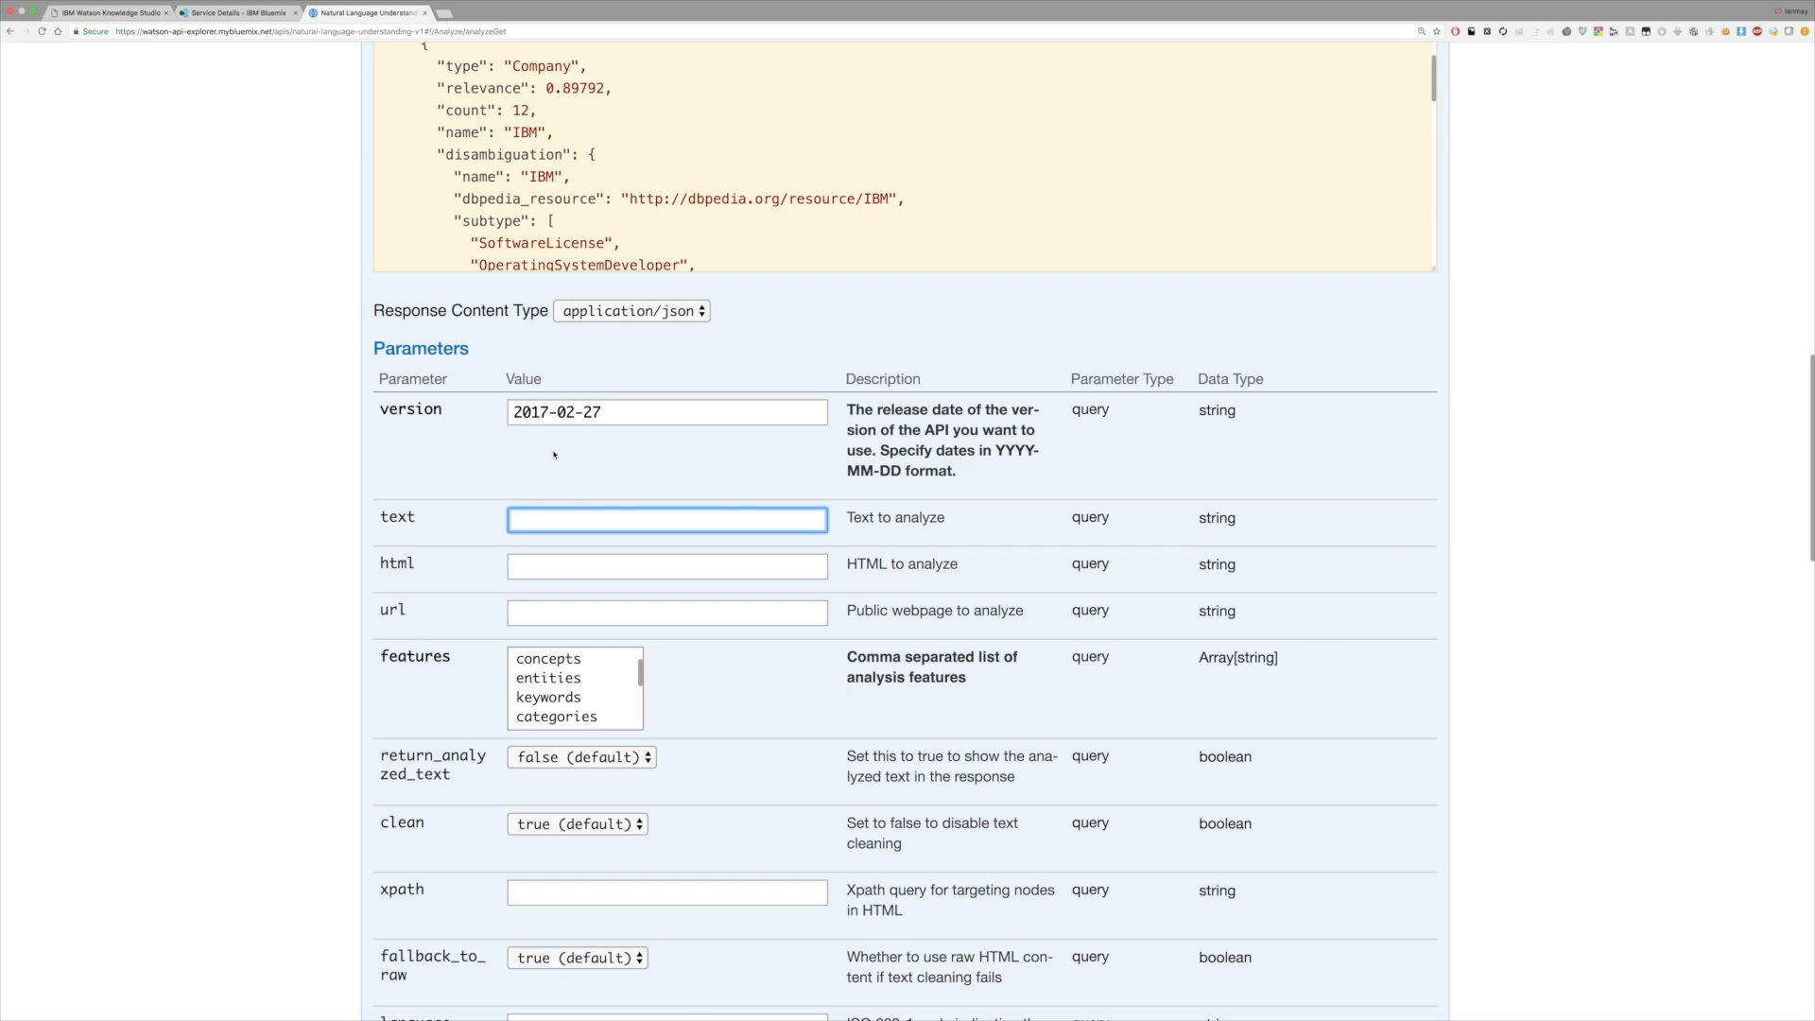
pyautogui.write('My name is Tanma')
pyautogui.hotkey('ctrl', 'a')
pyautogui.write('My name i')
pyautogui.write('s')
# Enter a sample sentence as the text to analyze, stating that Tim Cook is the CEO of Apple and giving his date of birth
pyautogui.hotkey('ctrl', 'a')
pyautogui.write('Tim Cook isd the')
pyautogui.press('BackSpace')
pyautogui.press('BackSpace')
pyautogui.press('BackSpace')
pyautogui.press('BackSpace')
pyautogui.press('BackSpace')
pyautogui.write('the CEO of Apple, and ')
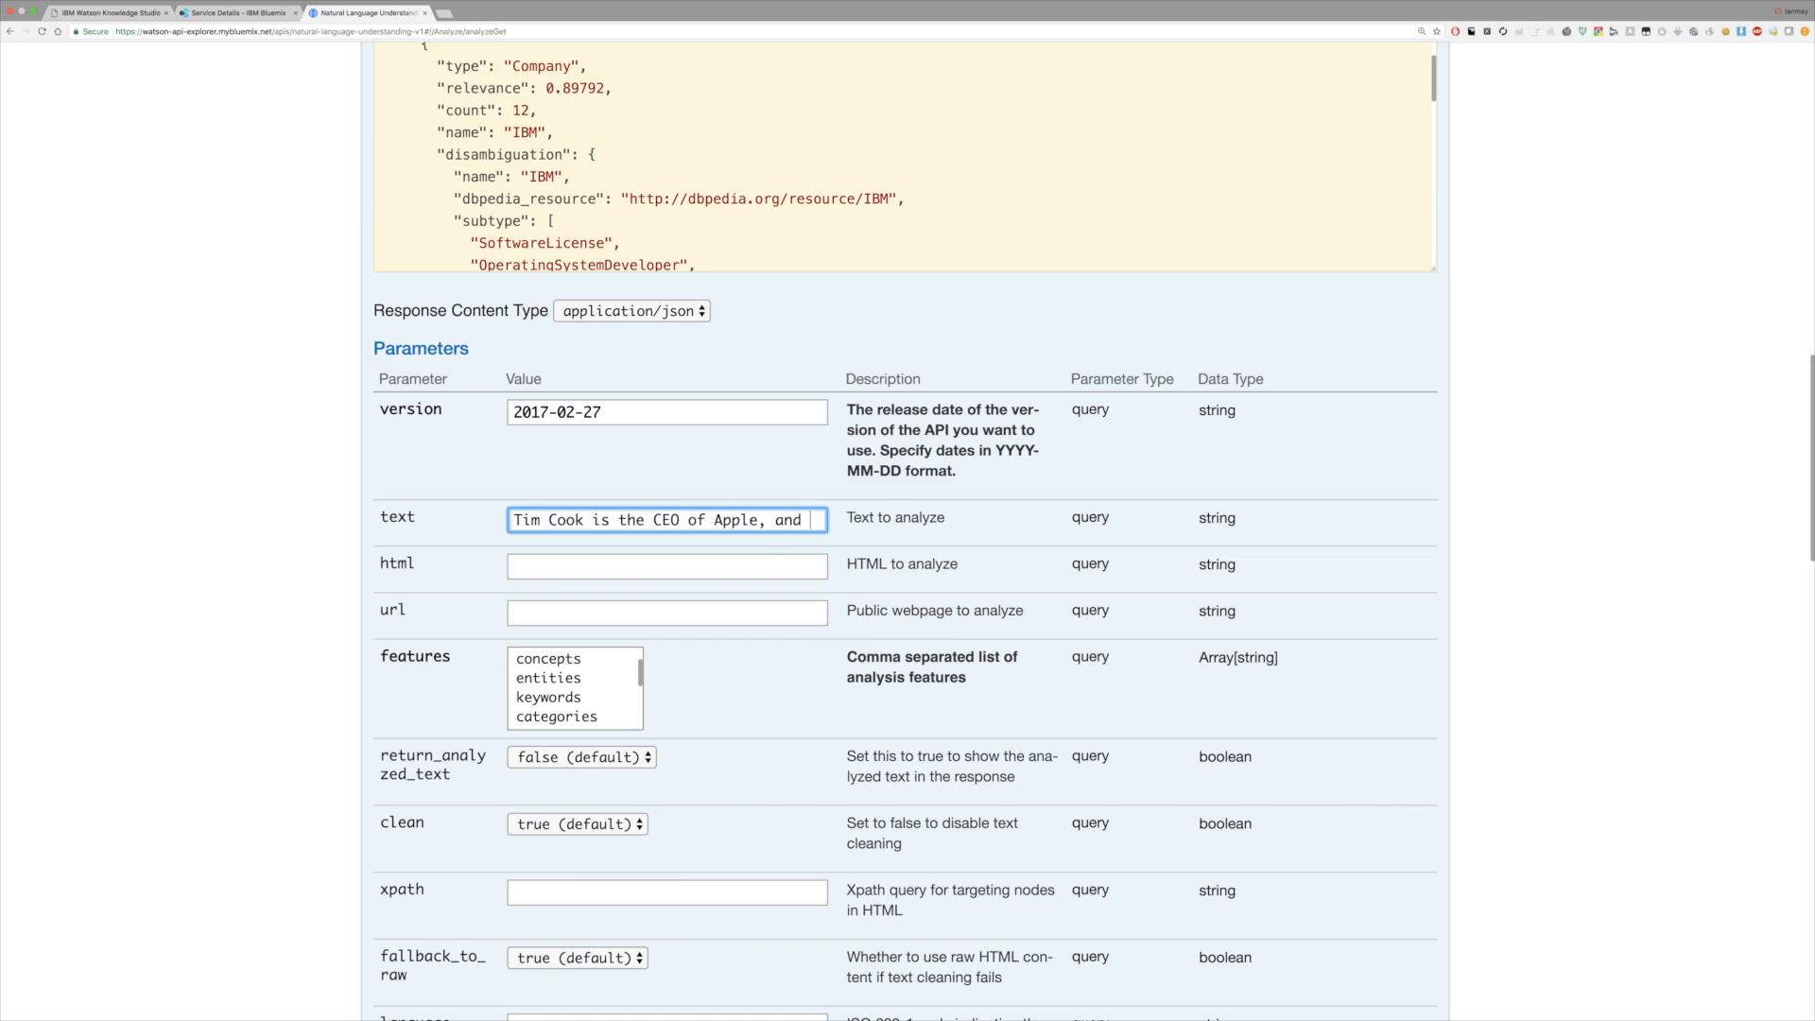
pyautogui.write('was born on N')
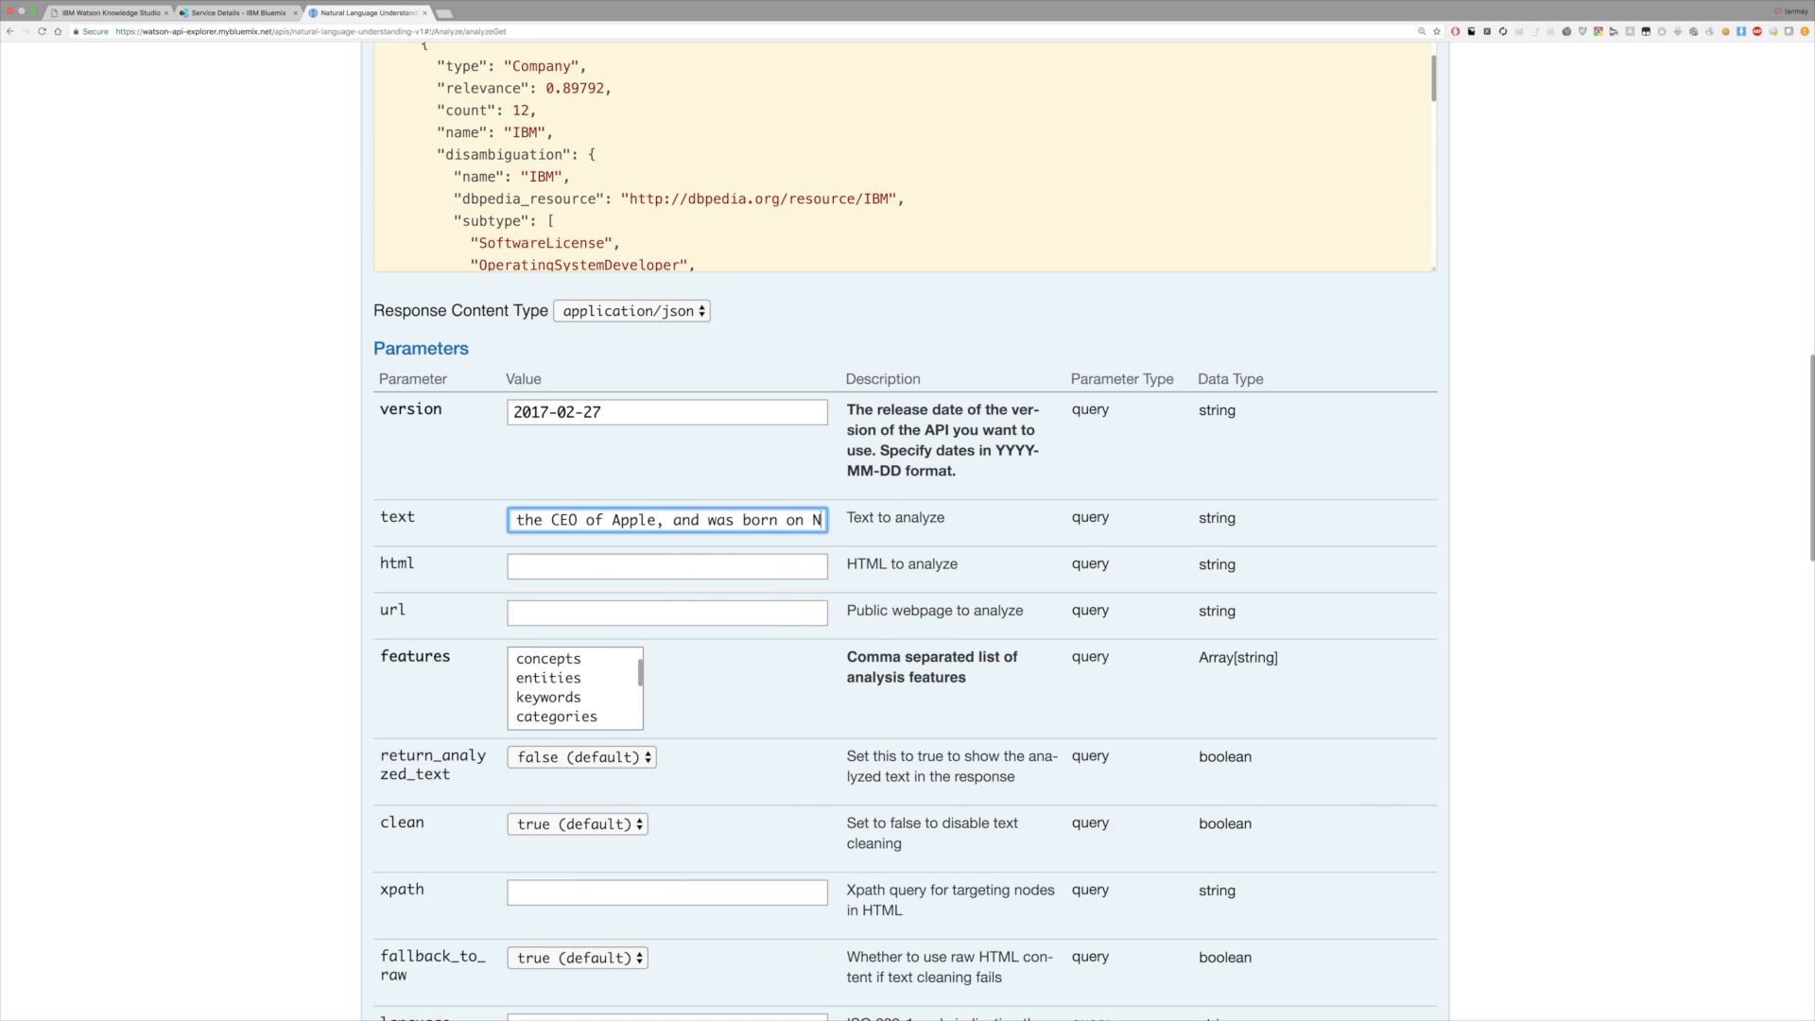
pyautogui.write('ovember ')
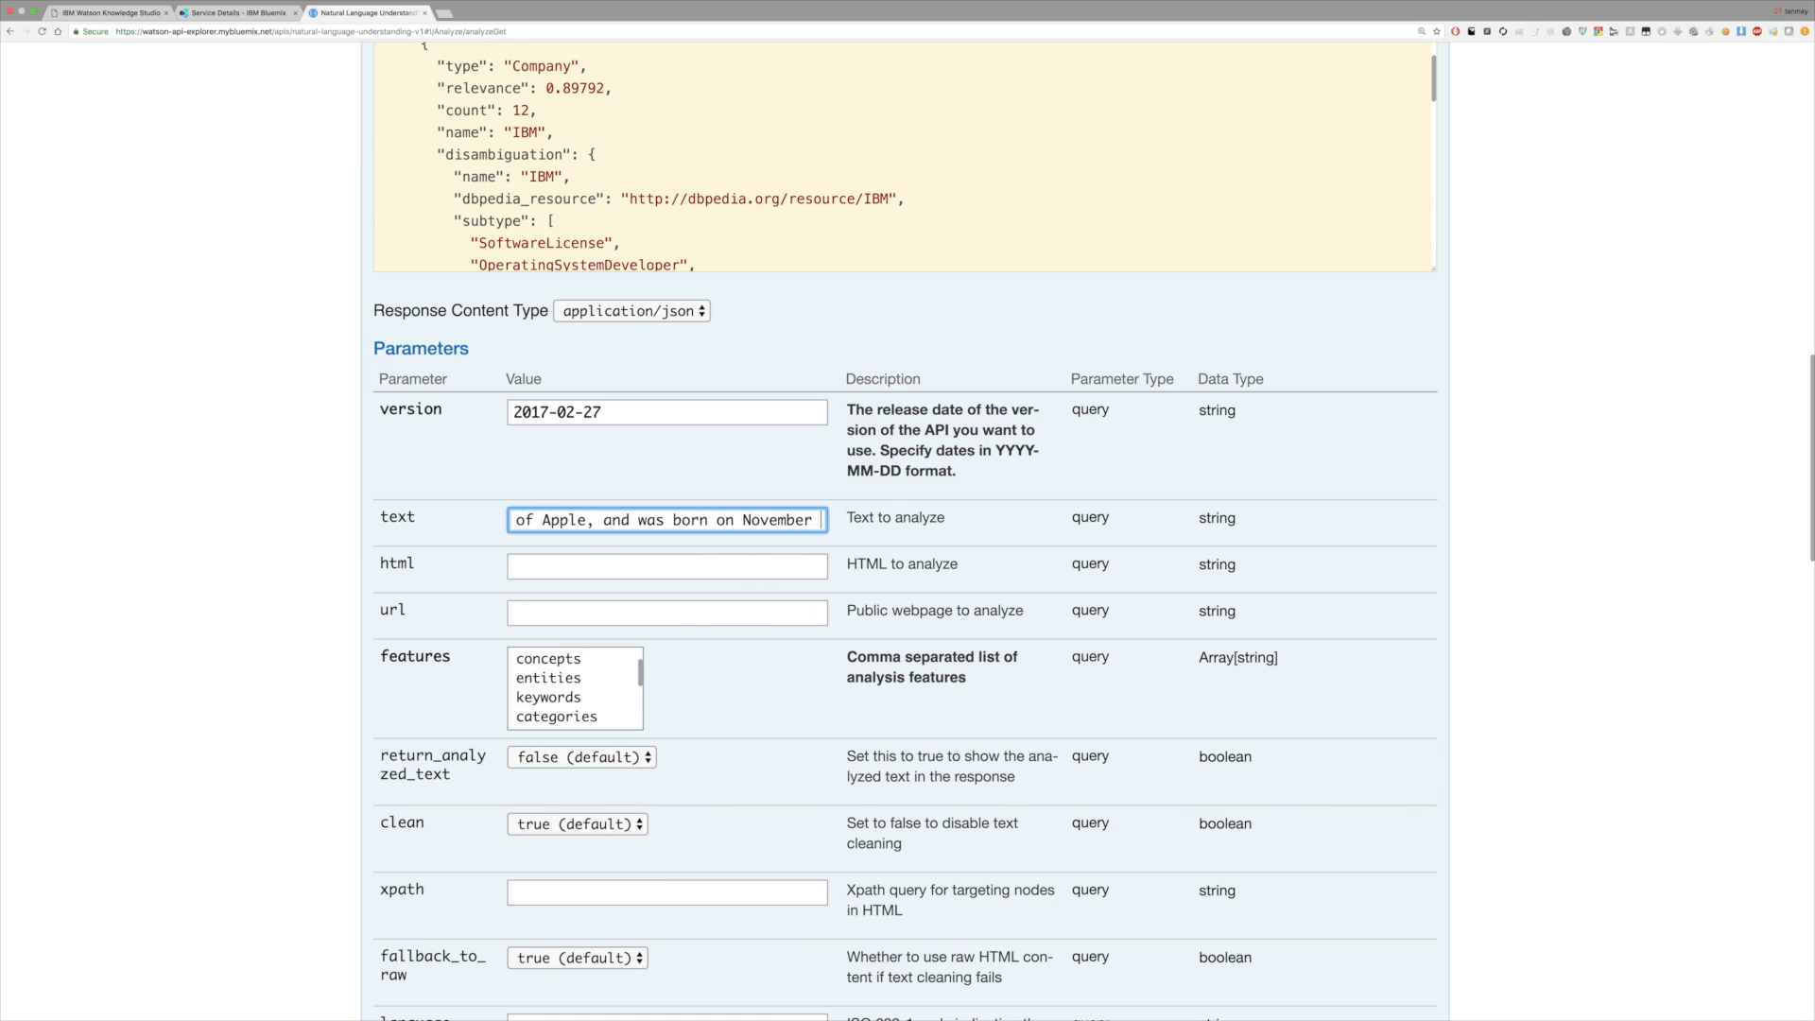
pyautogui.write('1st of 1960.')
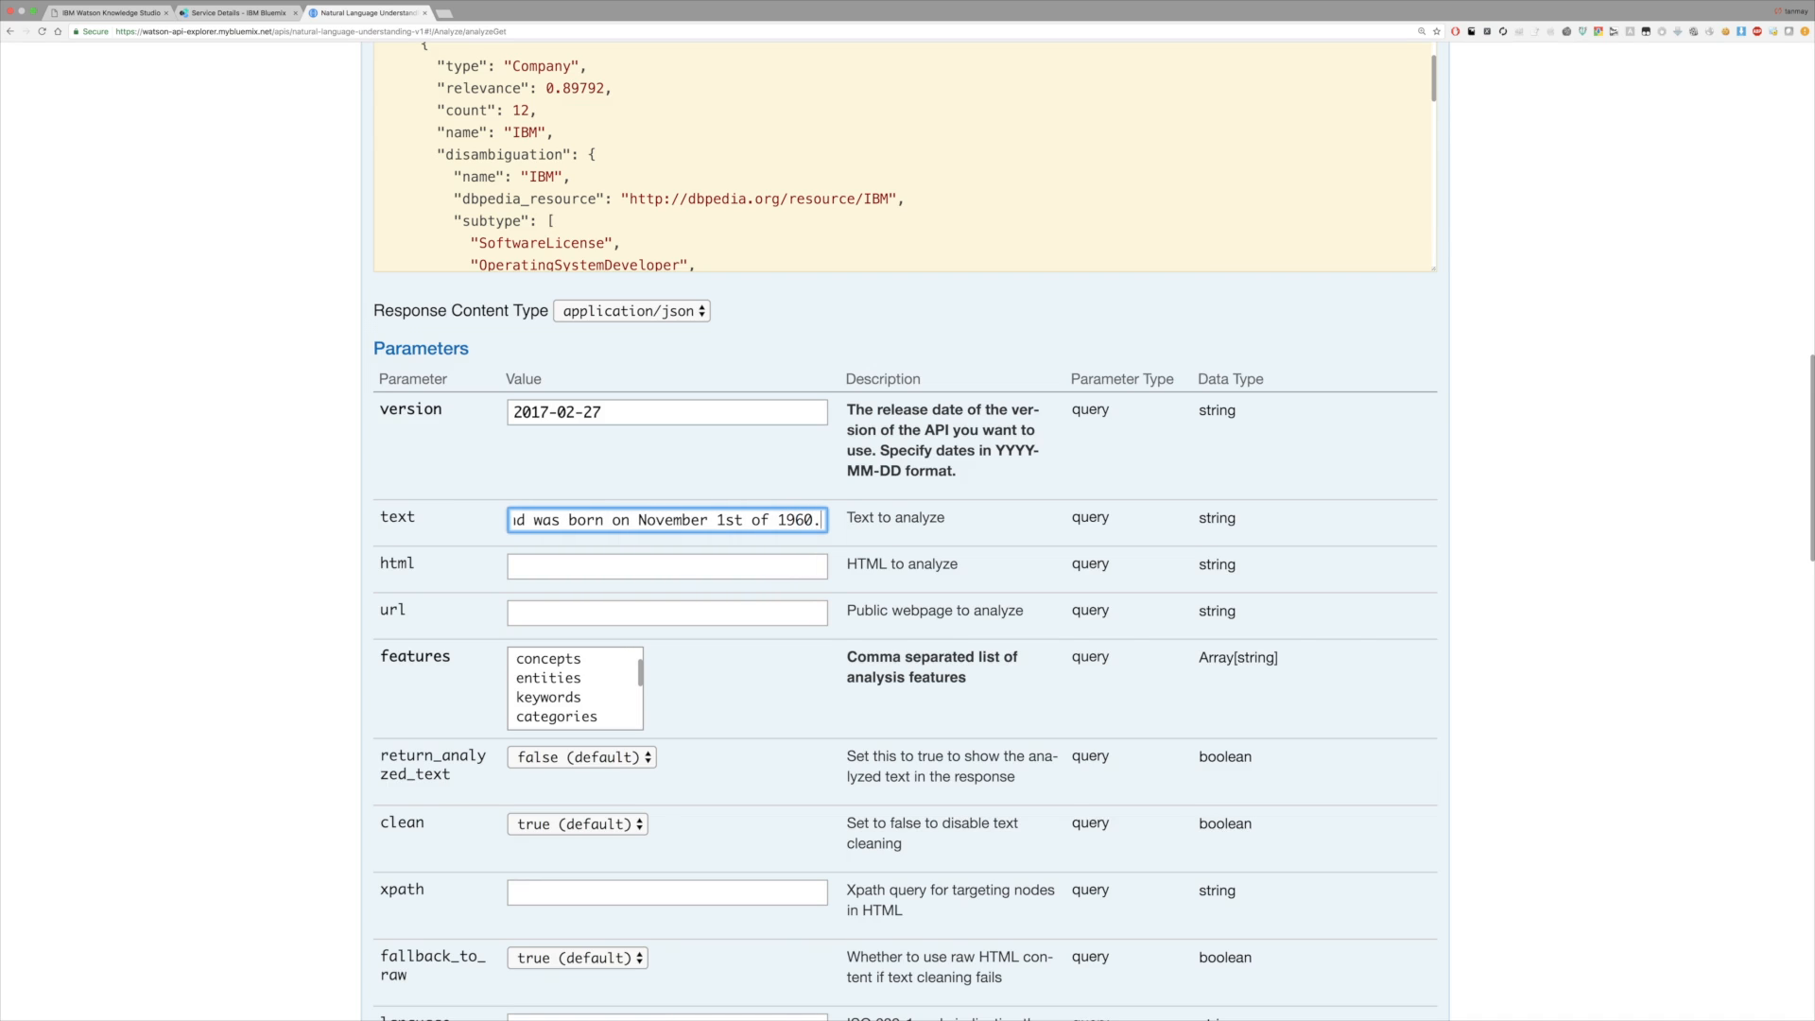
pyautogui.doubleClick(644, 519)
pyautogui.hscroll(-3, 706, 524)
pyautogui.hscroll(-5, 707, 524)
pyautogui.hscroll(-1, 650, 520)
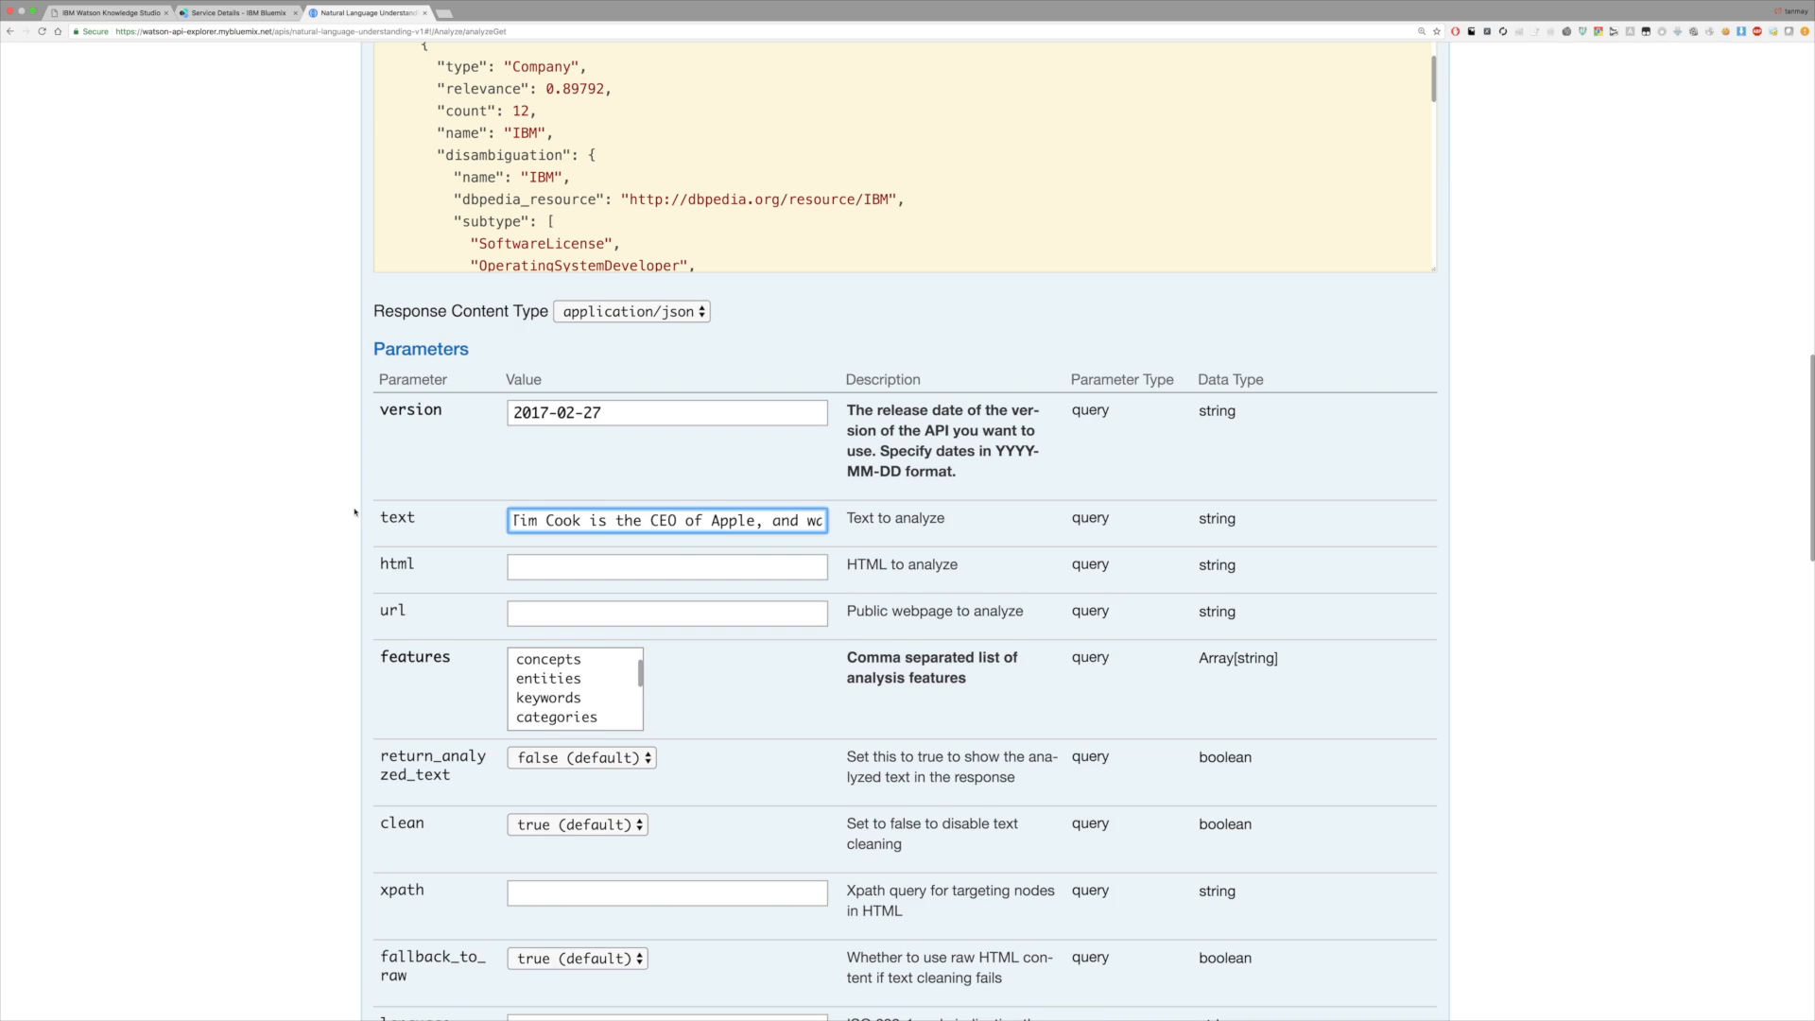
# Choose entities as the analysis feature and run the GET /v1/analyze request
pyautogui.scroll(-2, 378, 520)
pyautogui.scroll(-1, 558, 567)
pyautogui.scroll(1, 559, 568)
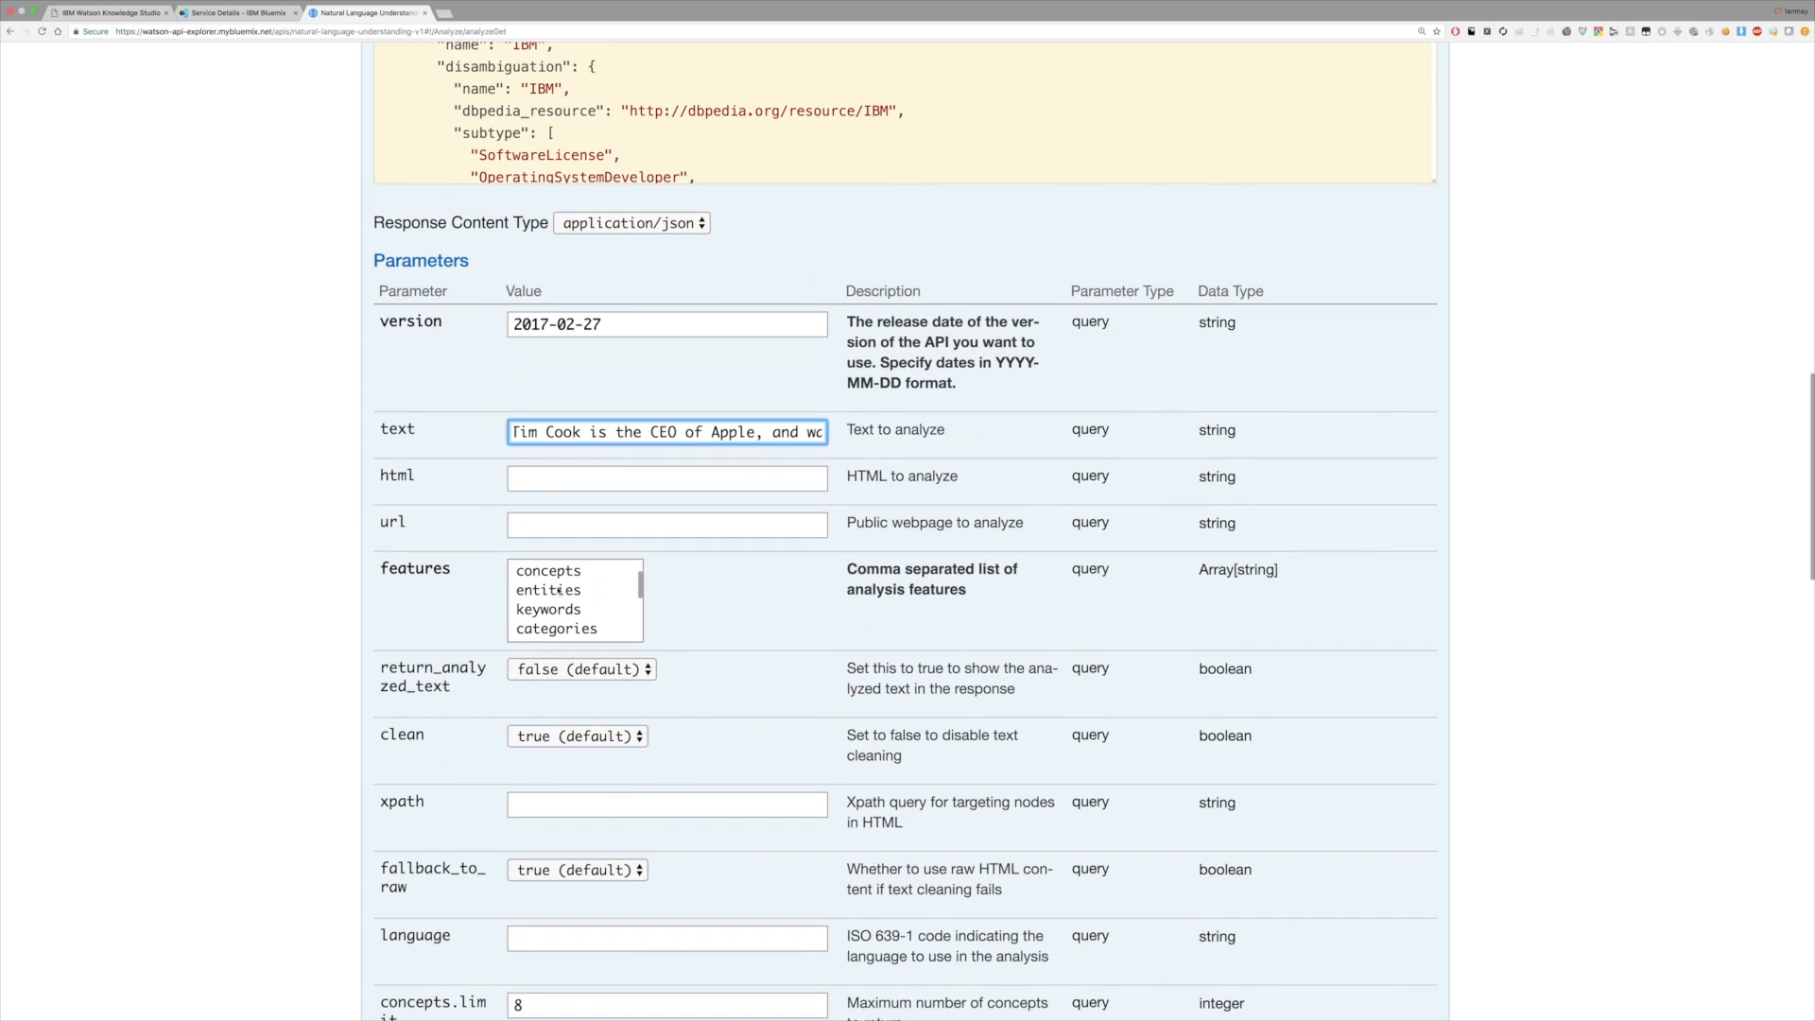
pyautogui.click(548, 591)
pyautogui.scroll(-10, 436, 549)
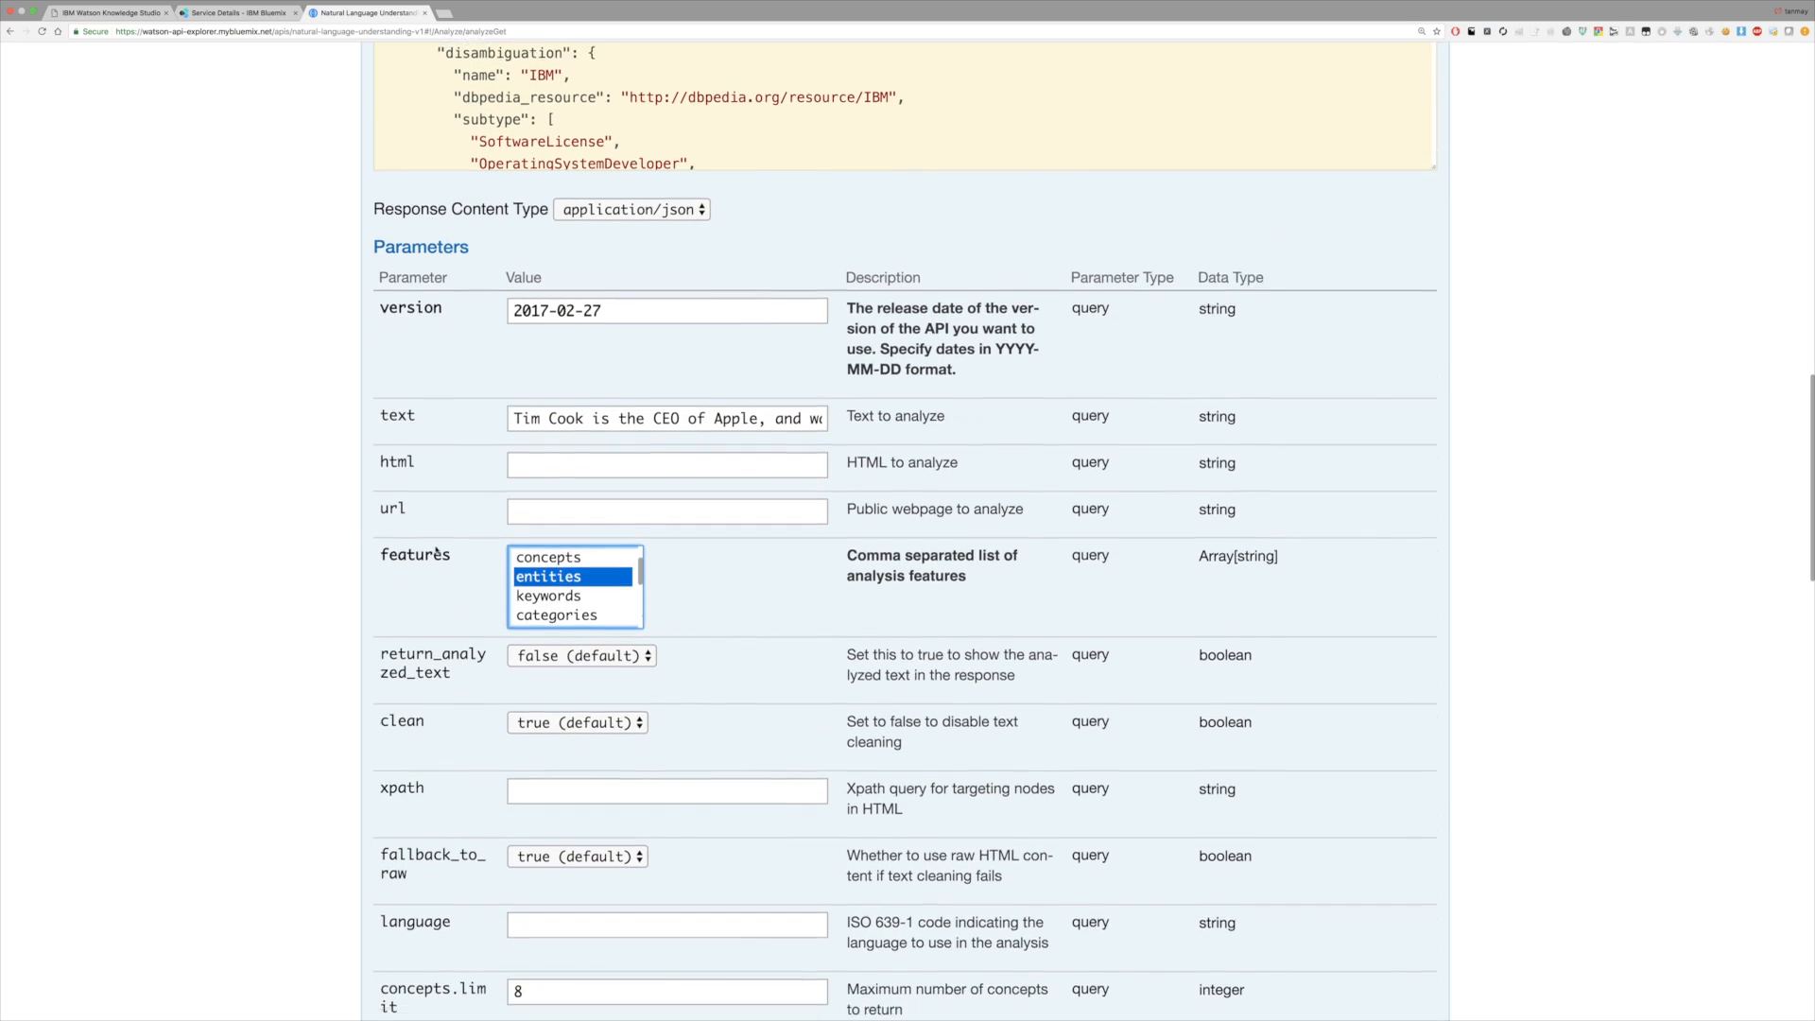
pyautogui.scroll(-6, 446, 550)
pyautogui.click(428, 786)
# Examine the response body for the type and text of each returned entity
pyautogui.scroll(-6, 305, 765)
pyautogui.moveTo(552, 591); pyautogui.dragTo(623, 592)
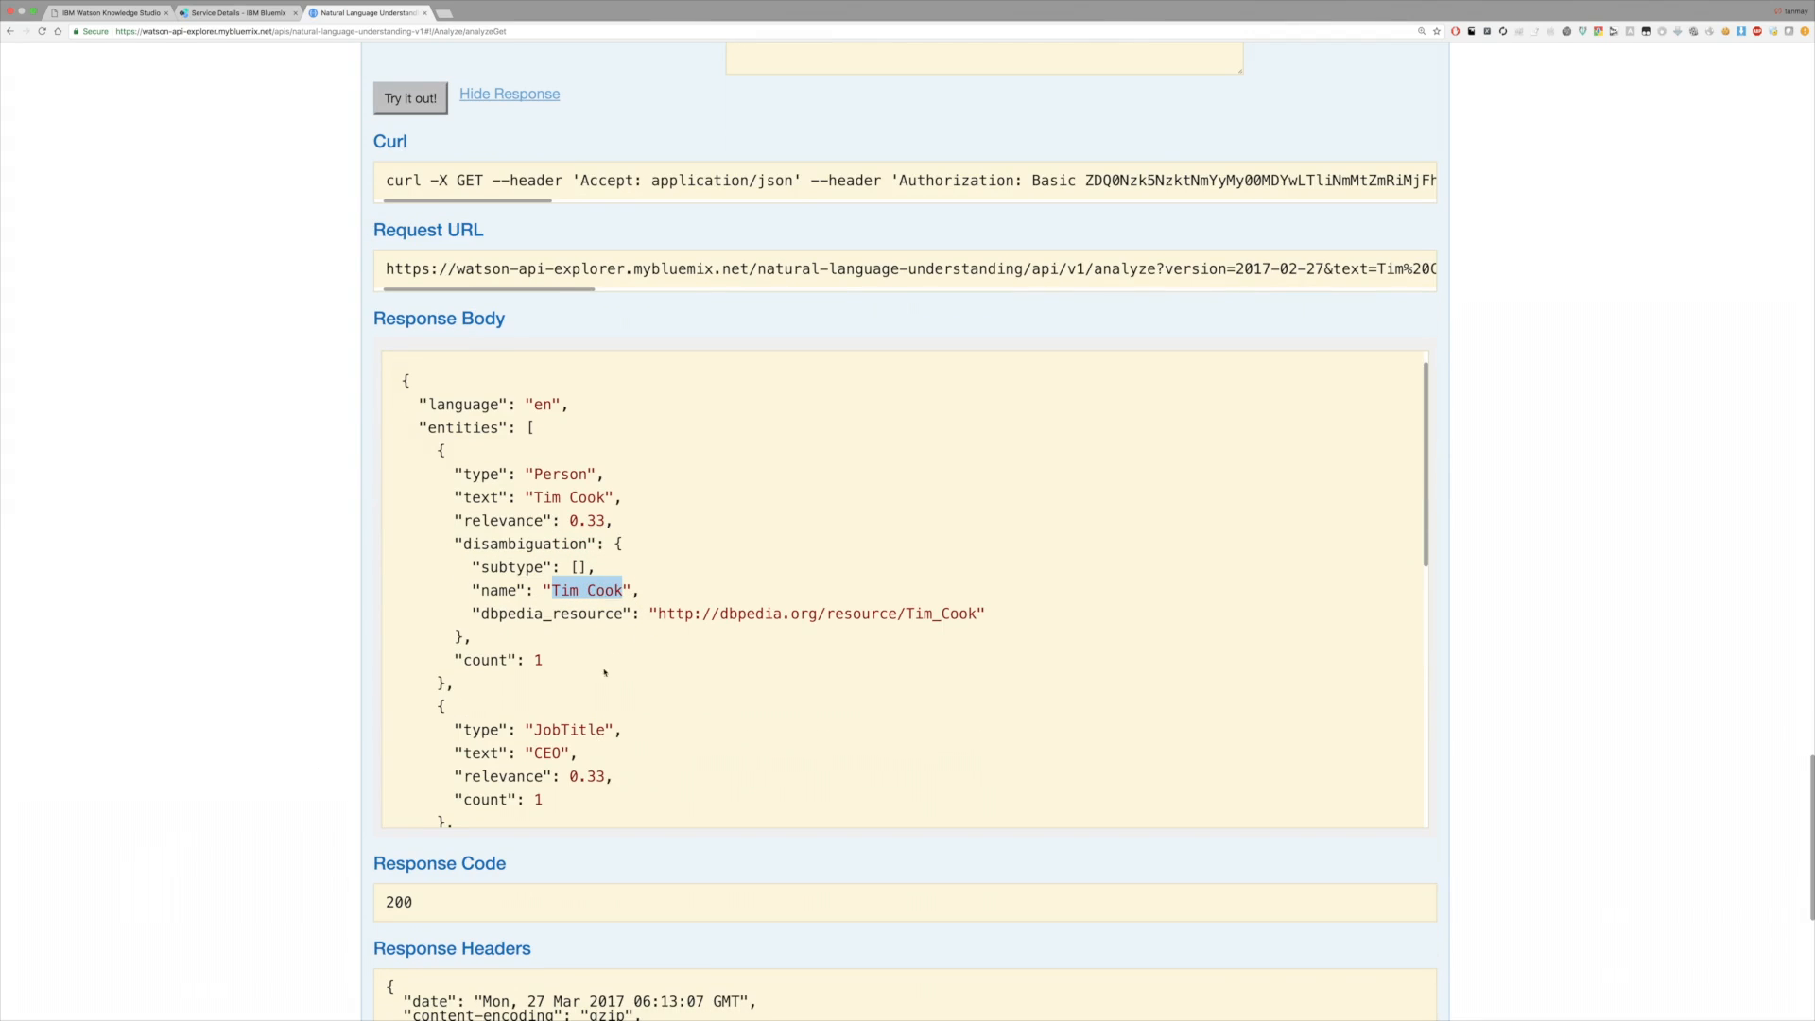
pyautogui.doubleClick(565, 474)
pyautogui.scroll(-4, 549, 520)
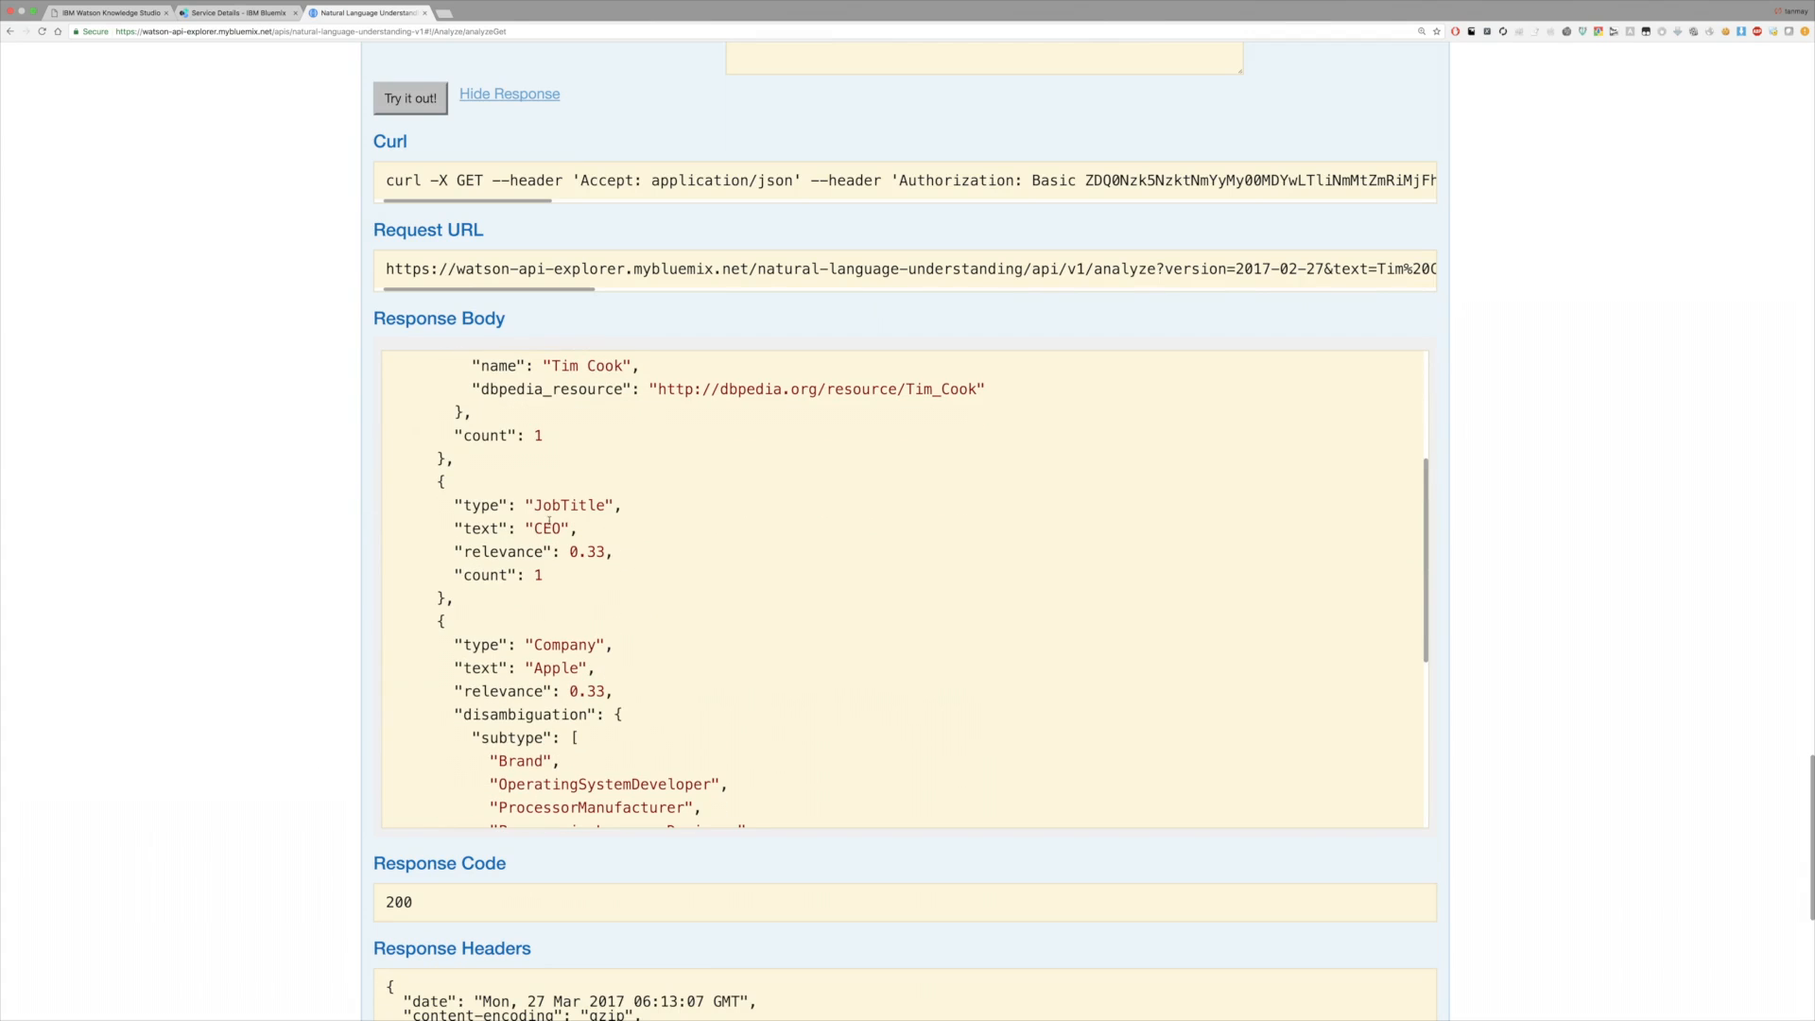
pyautogui.doubleClick(553, 504)
pyautogui.scroll(-5, 551, 572)
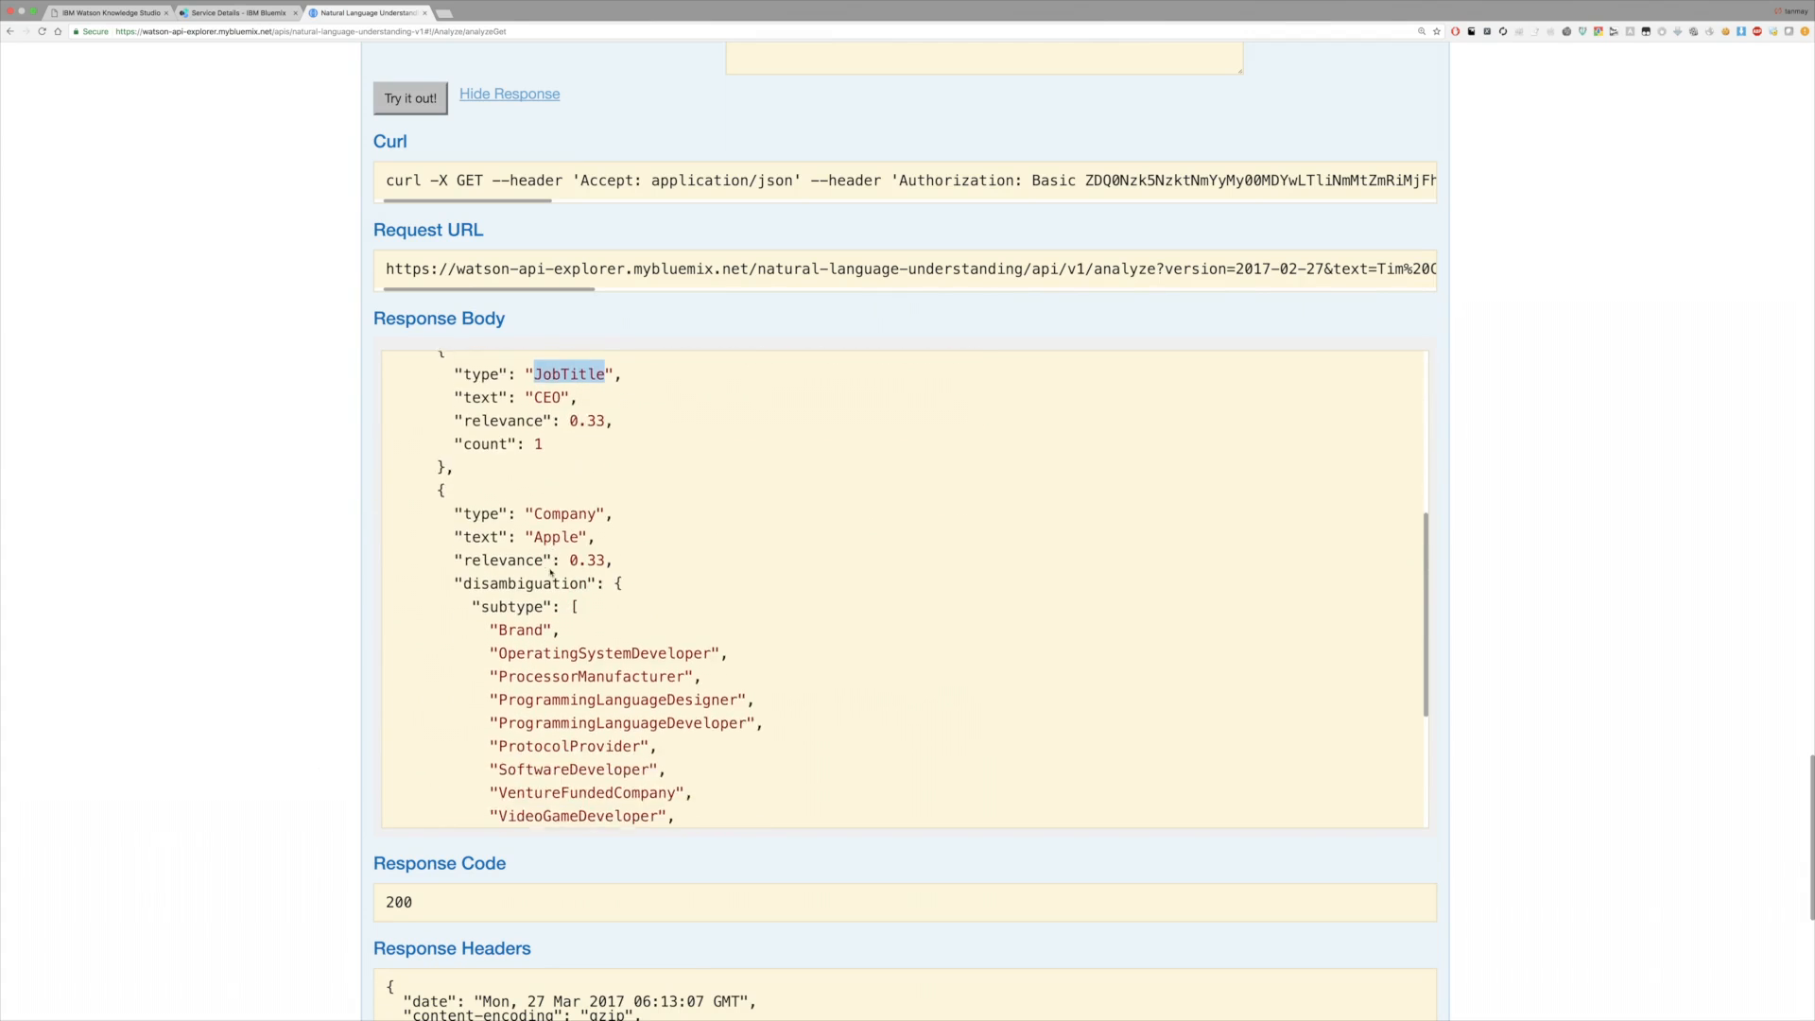
pyautogui.scroll(1, 551, 572)
pyautogui.doubleClick(555, 423)
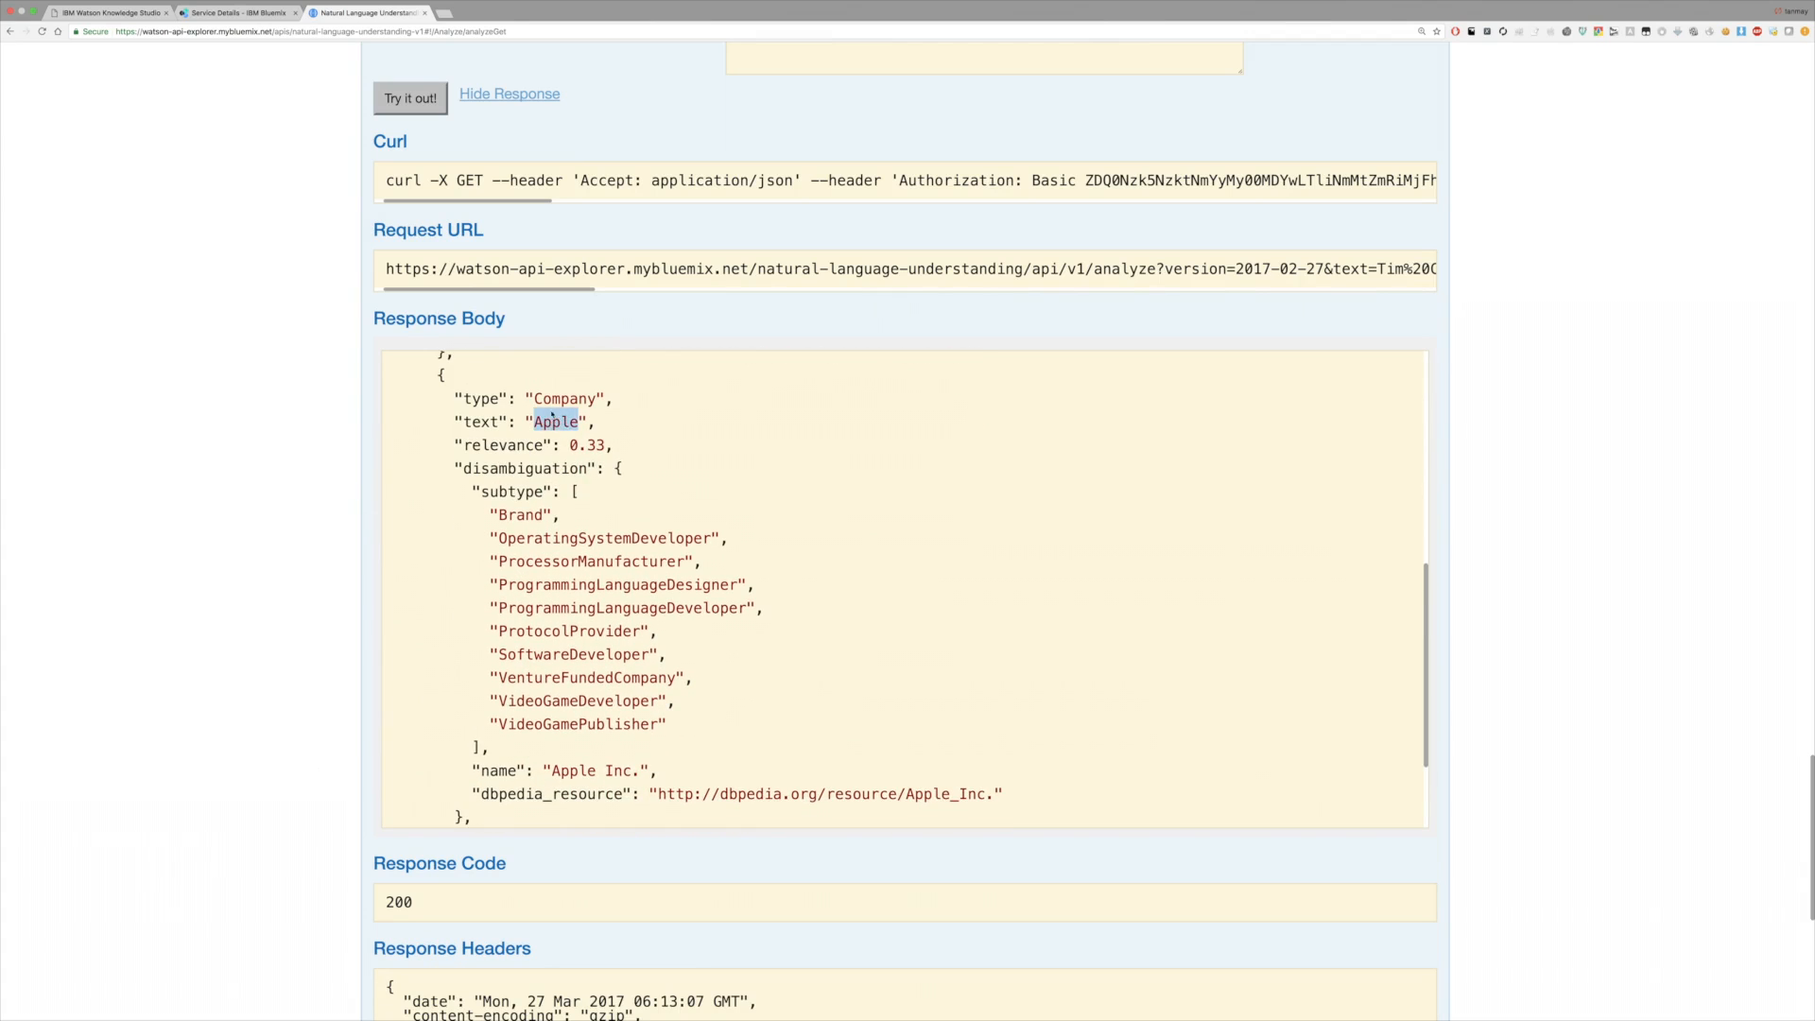
pyautogui.doubleClick(564, 399)
pyautogui.scroll(-6, 579, 524)
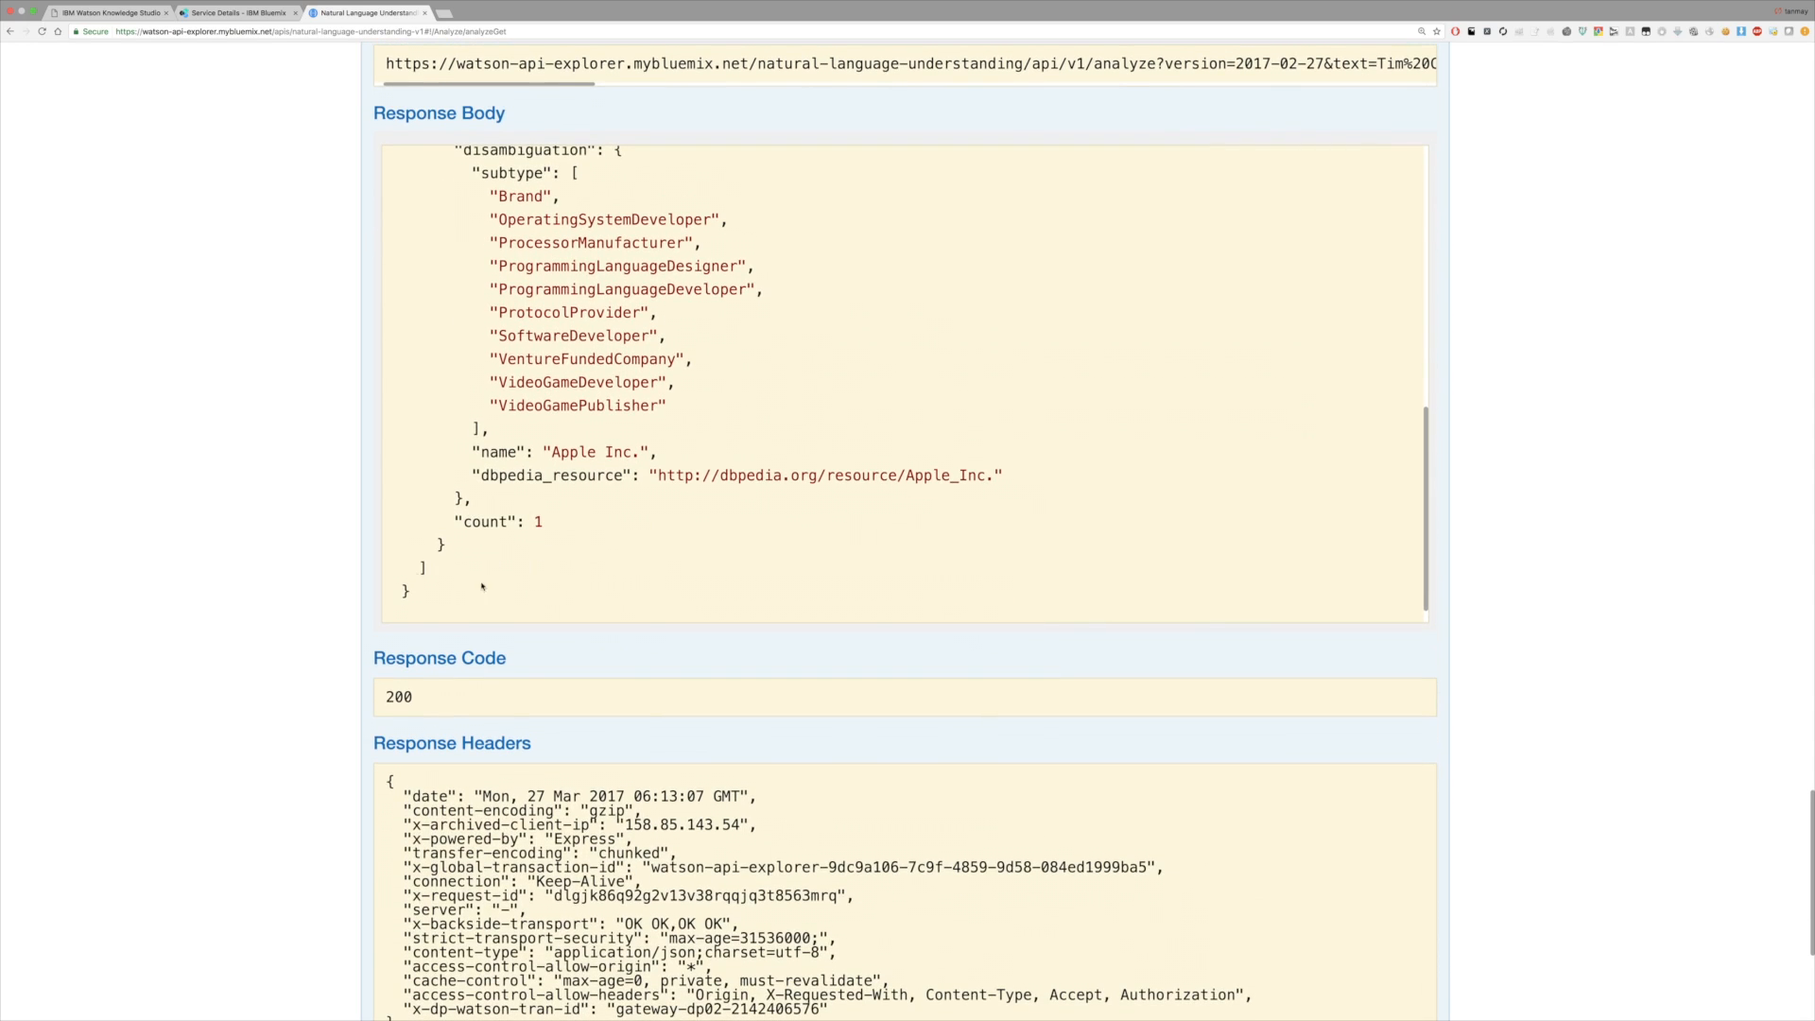
pyautogui.scroll(15, 448, 497)
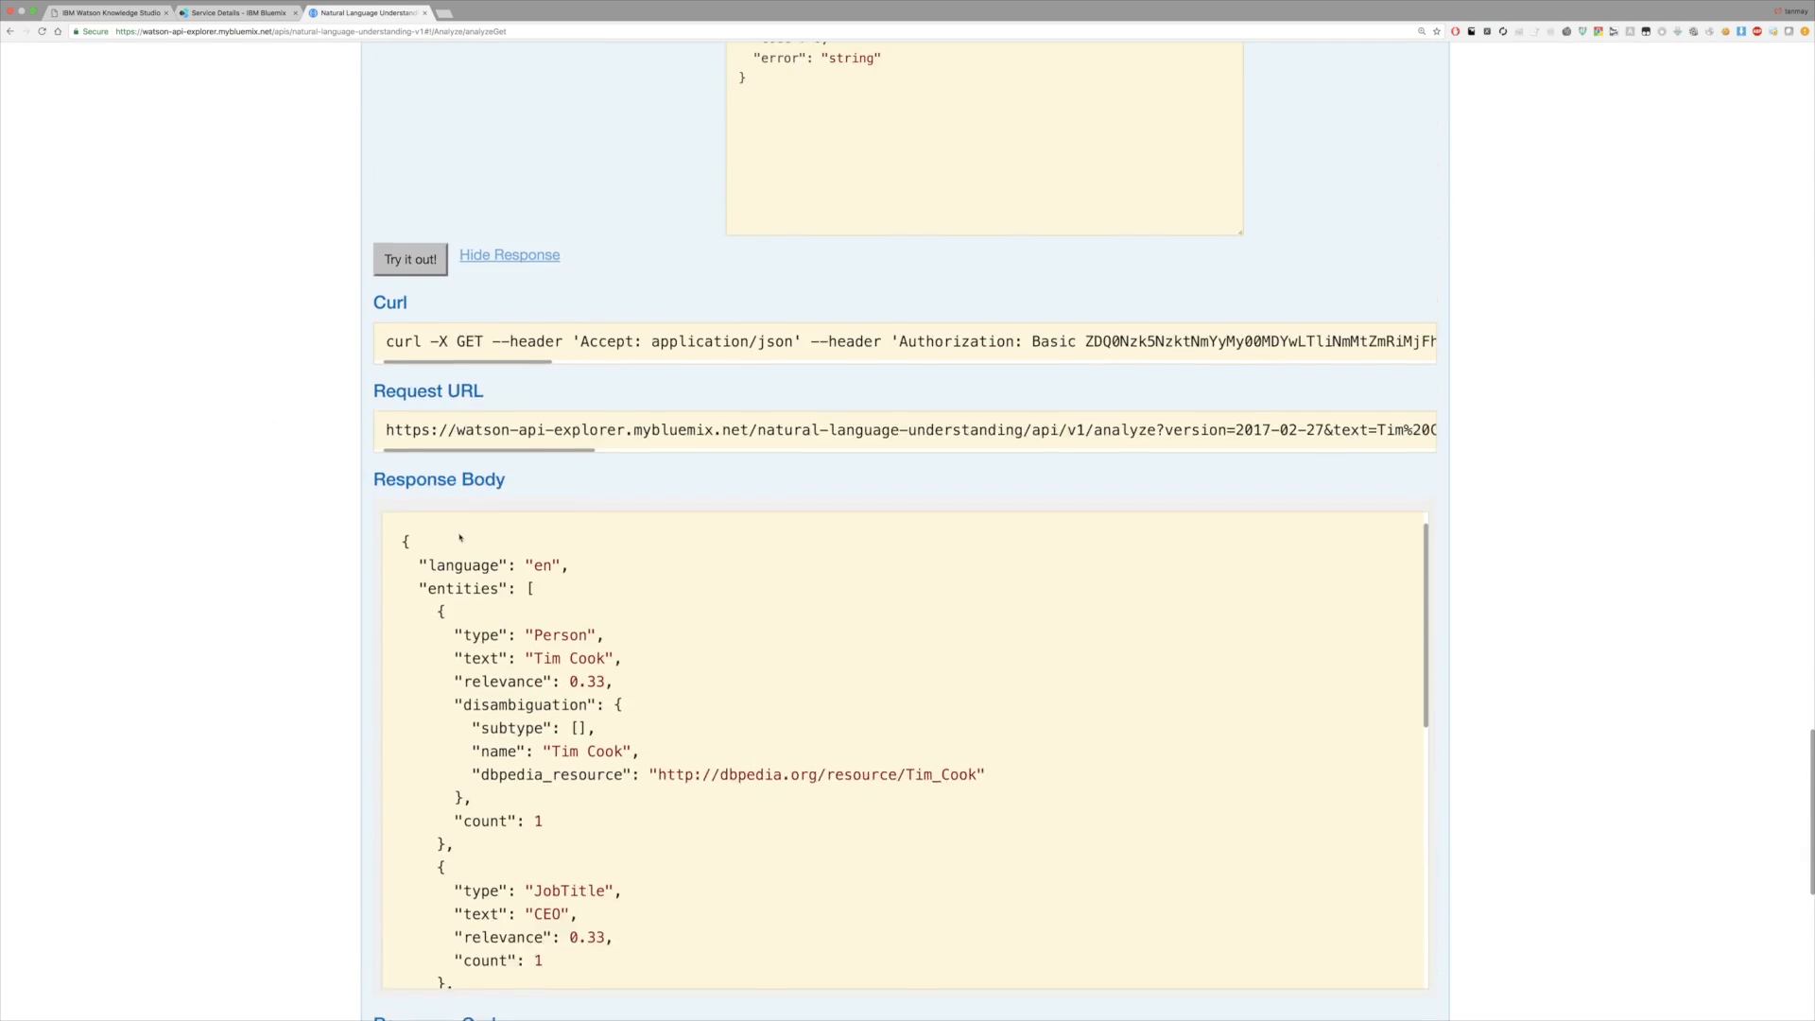
# Switch to Watson Knowledge Studio and check the training status and elapsed time of the Machine Learning annotator
pyautogui.scroll(13, 307, 503)
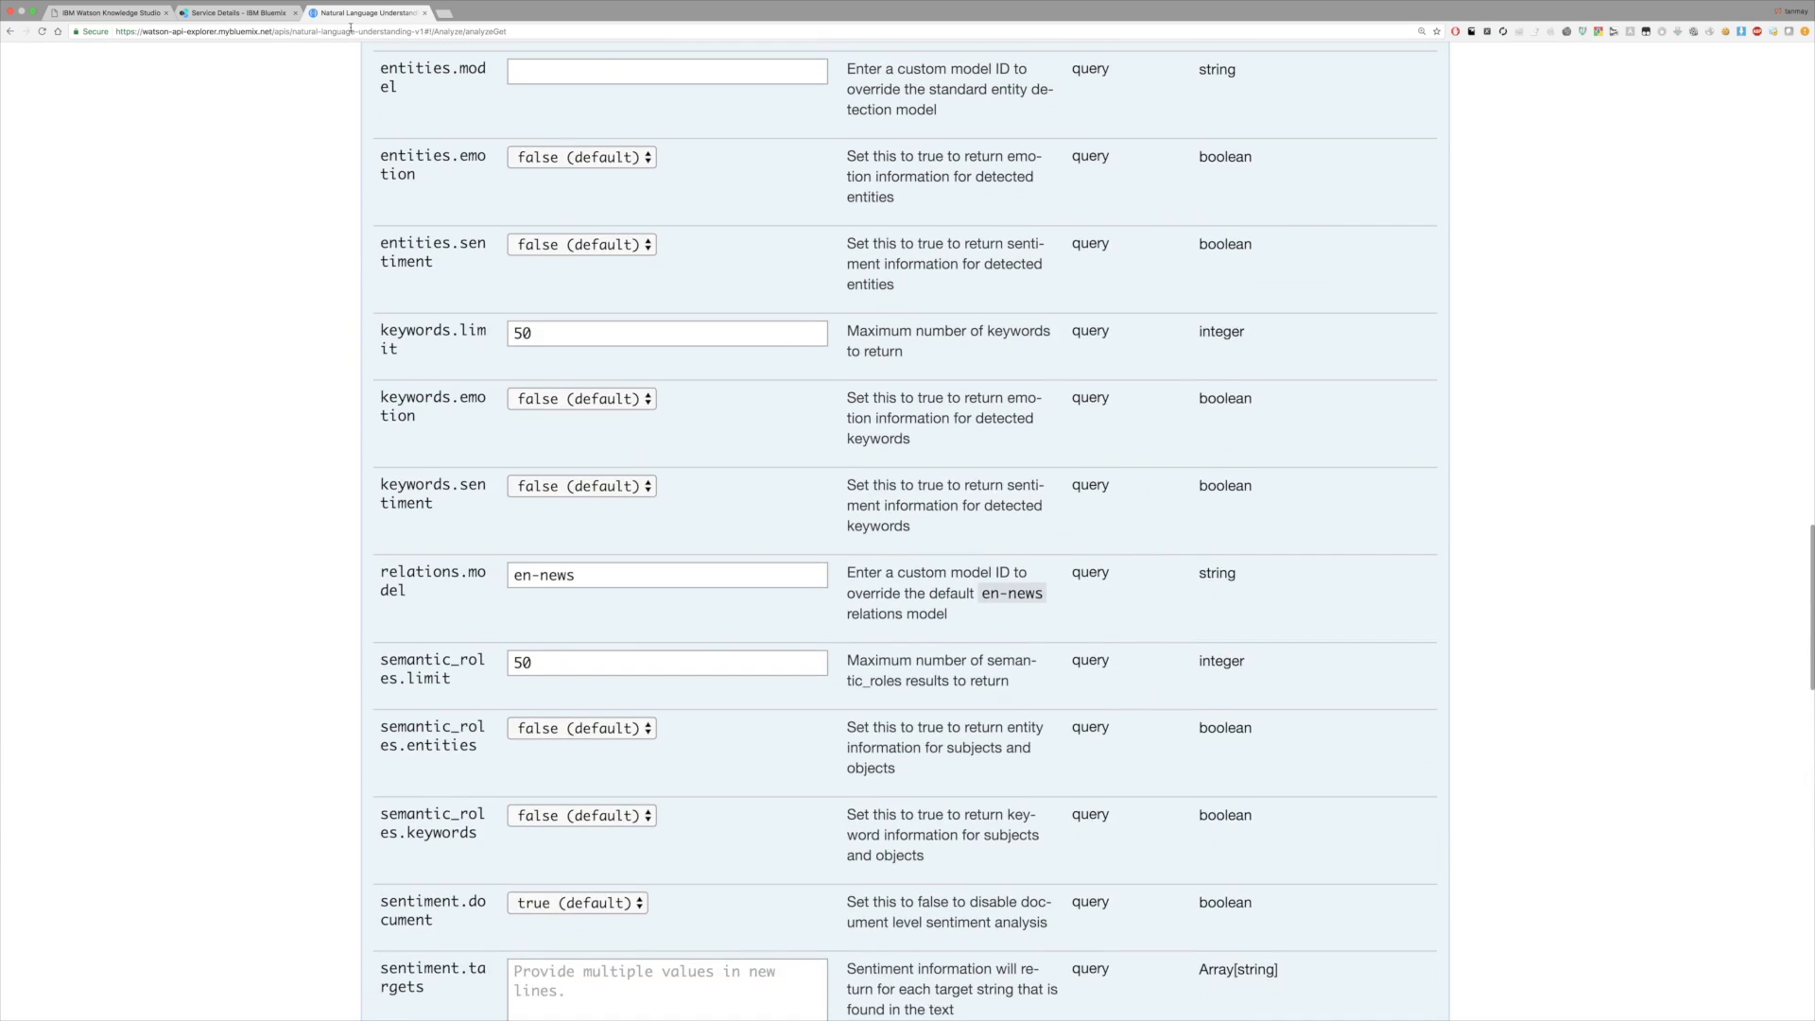
pyautogui.click(142, 13)
pyautogui.moveTo(55, 278); pyautogui.dragTo(286, 284)
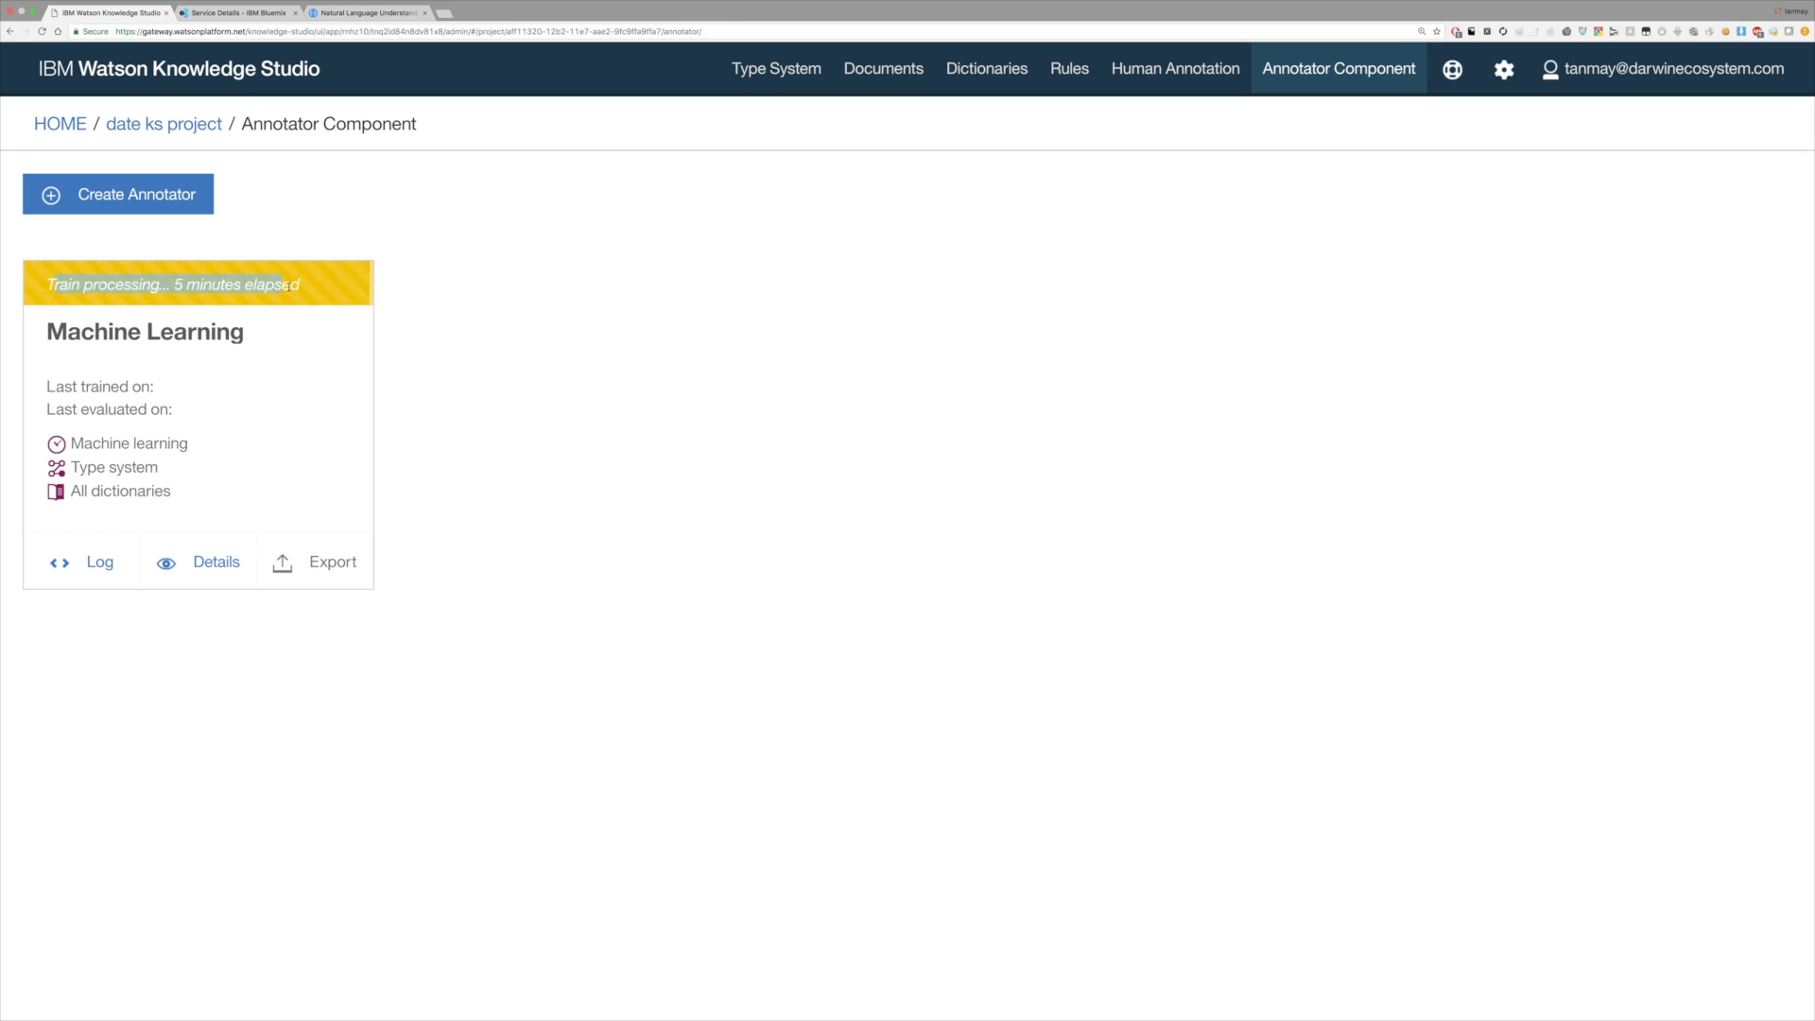
pyautogui.moveTo(174, 284); pyautogui.dragTo(298, 289)
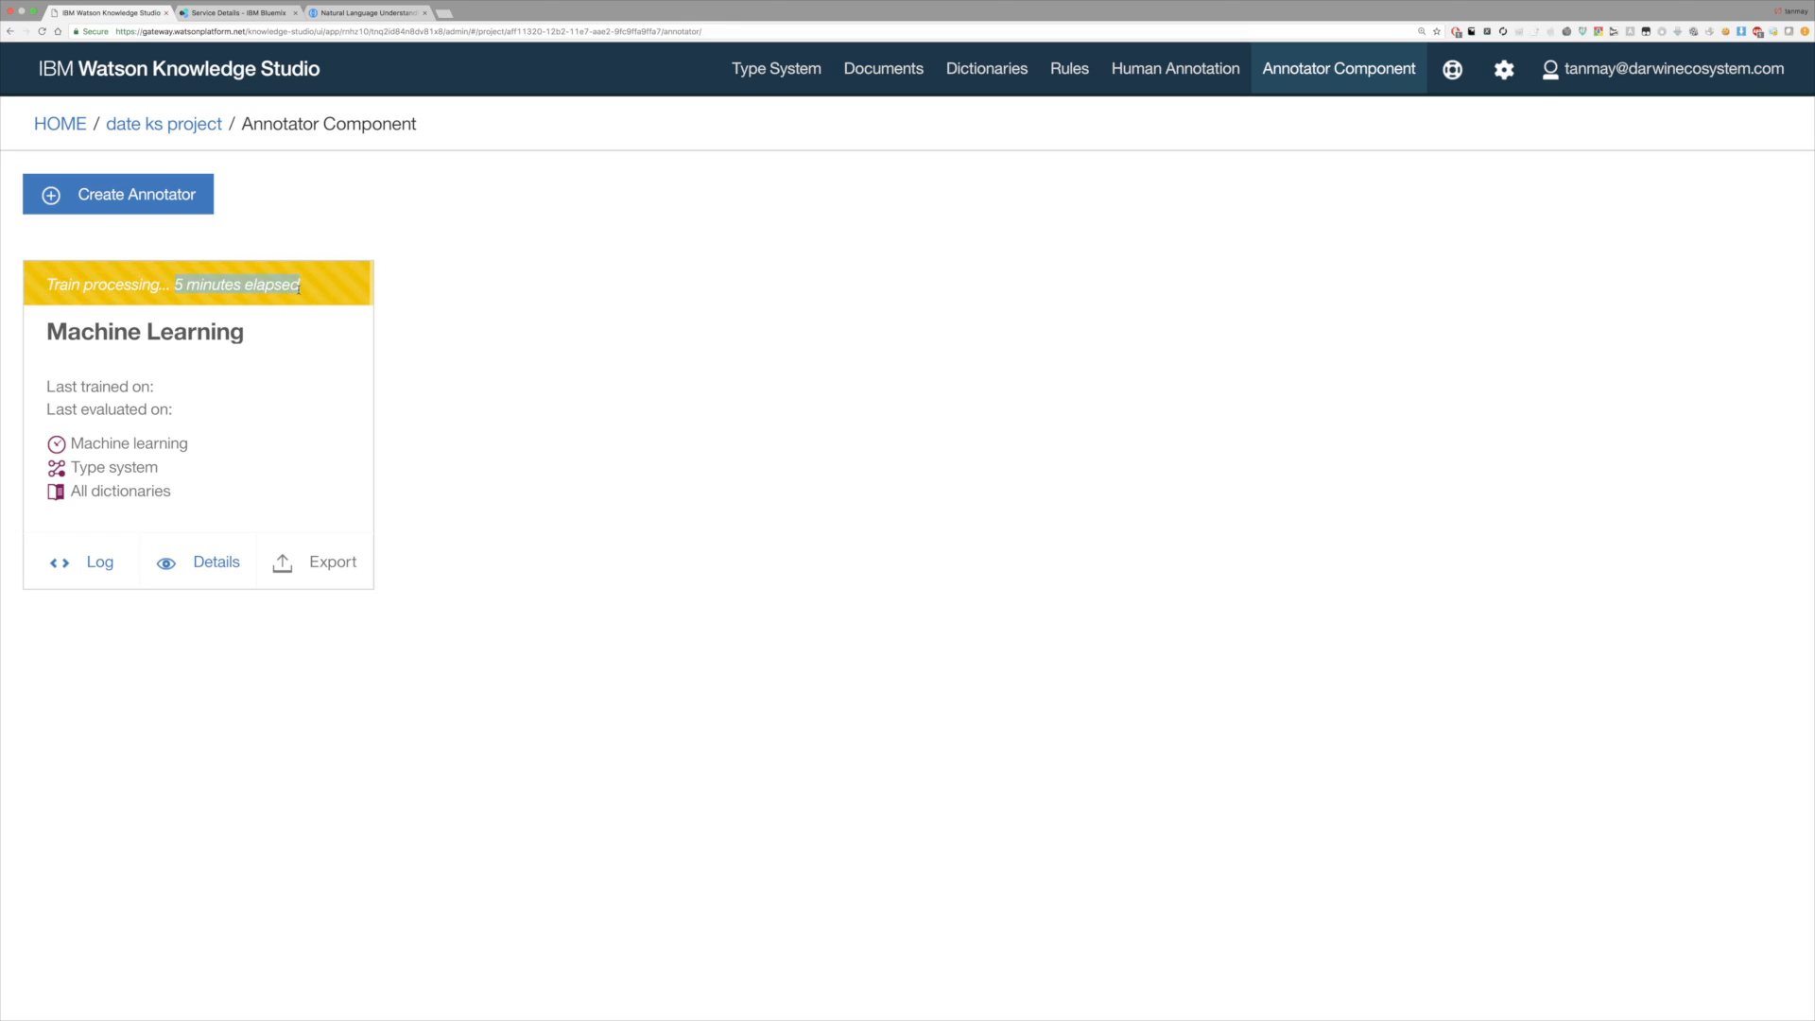
pyautogui.click(73, 75)
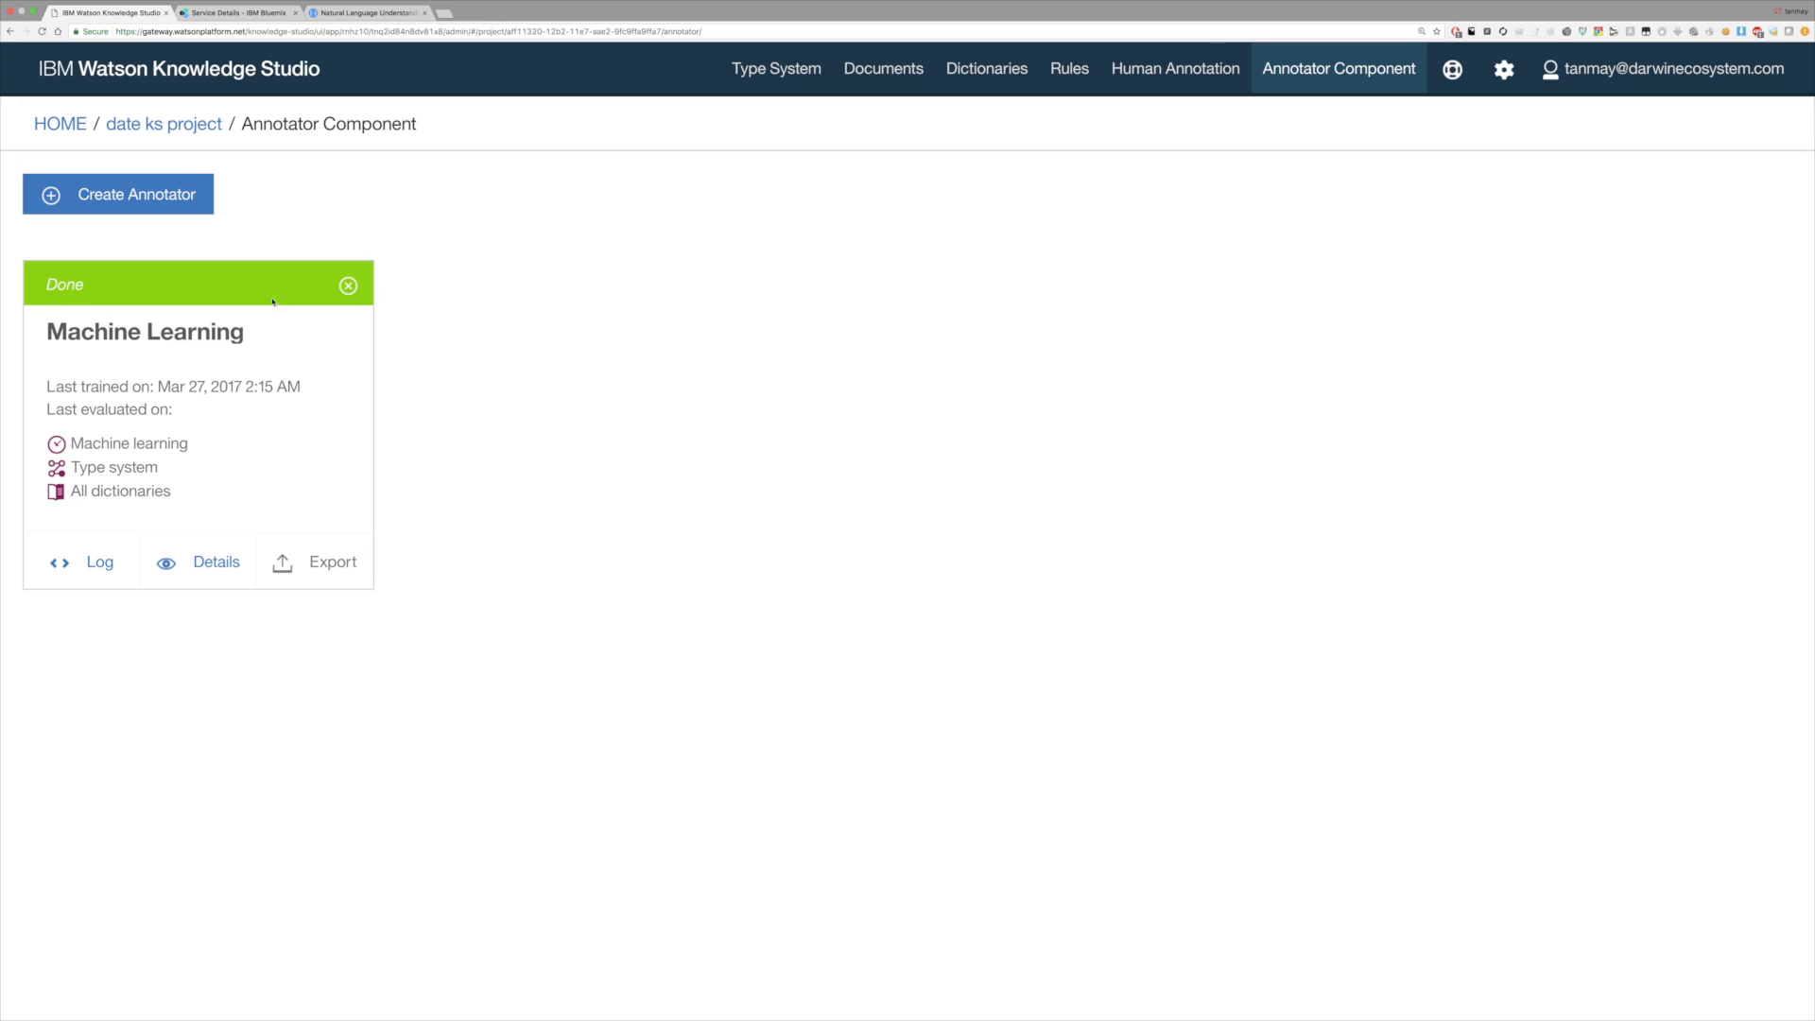
# From the trained Machine Learning annotator's details, take a snapshot of the model with the description DATE PARSER NLU V1
pyautogui.click(348, 286)
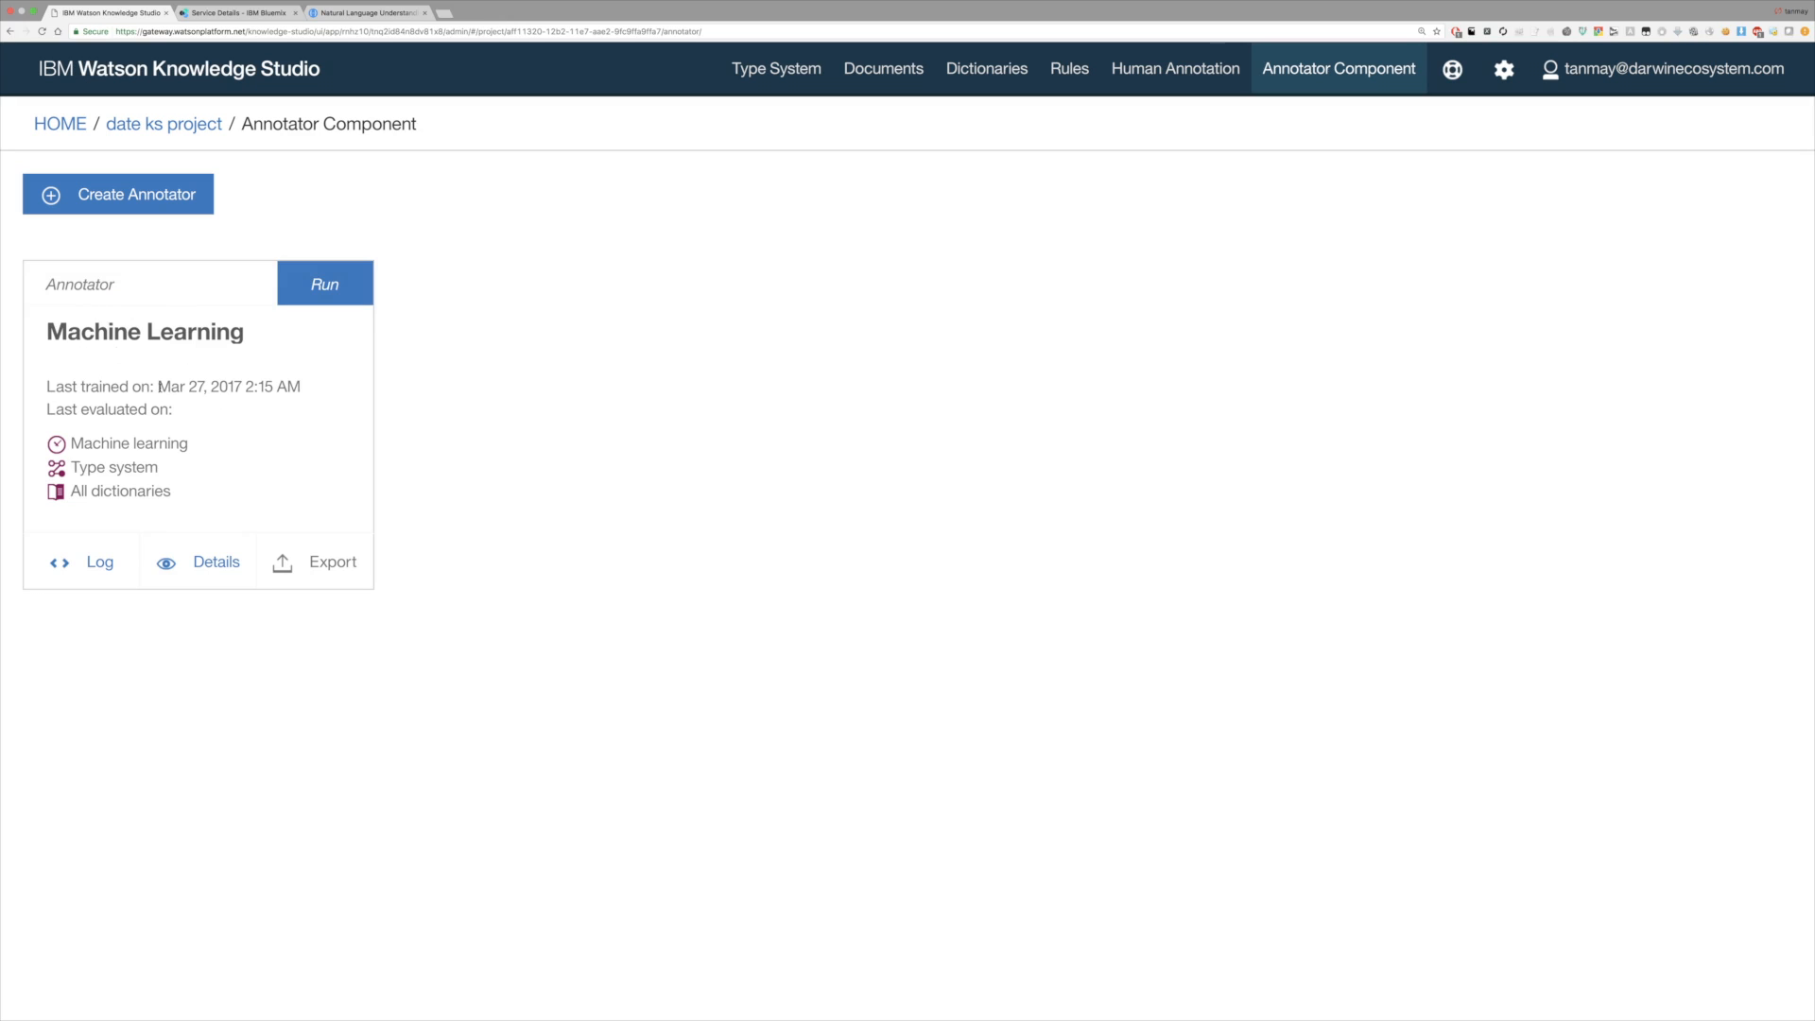
pyautogui.click(201, 553)
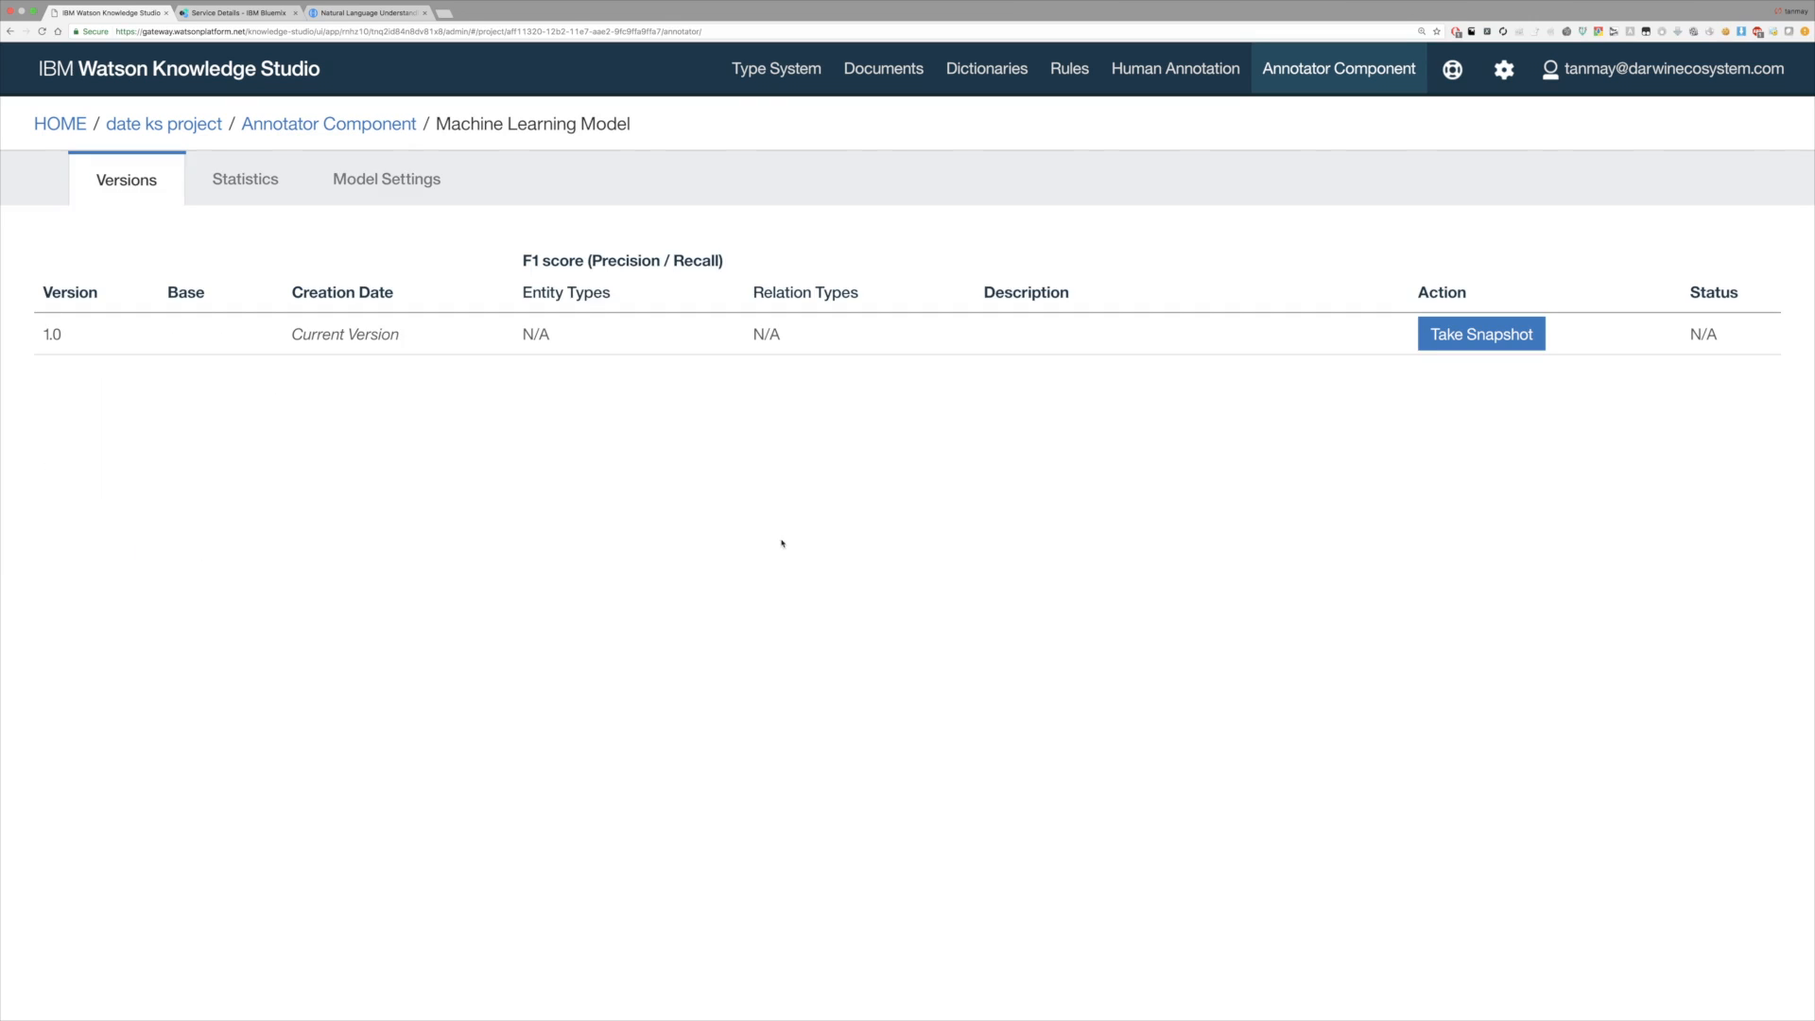
pyautogui.click(1457, 337)
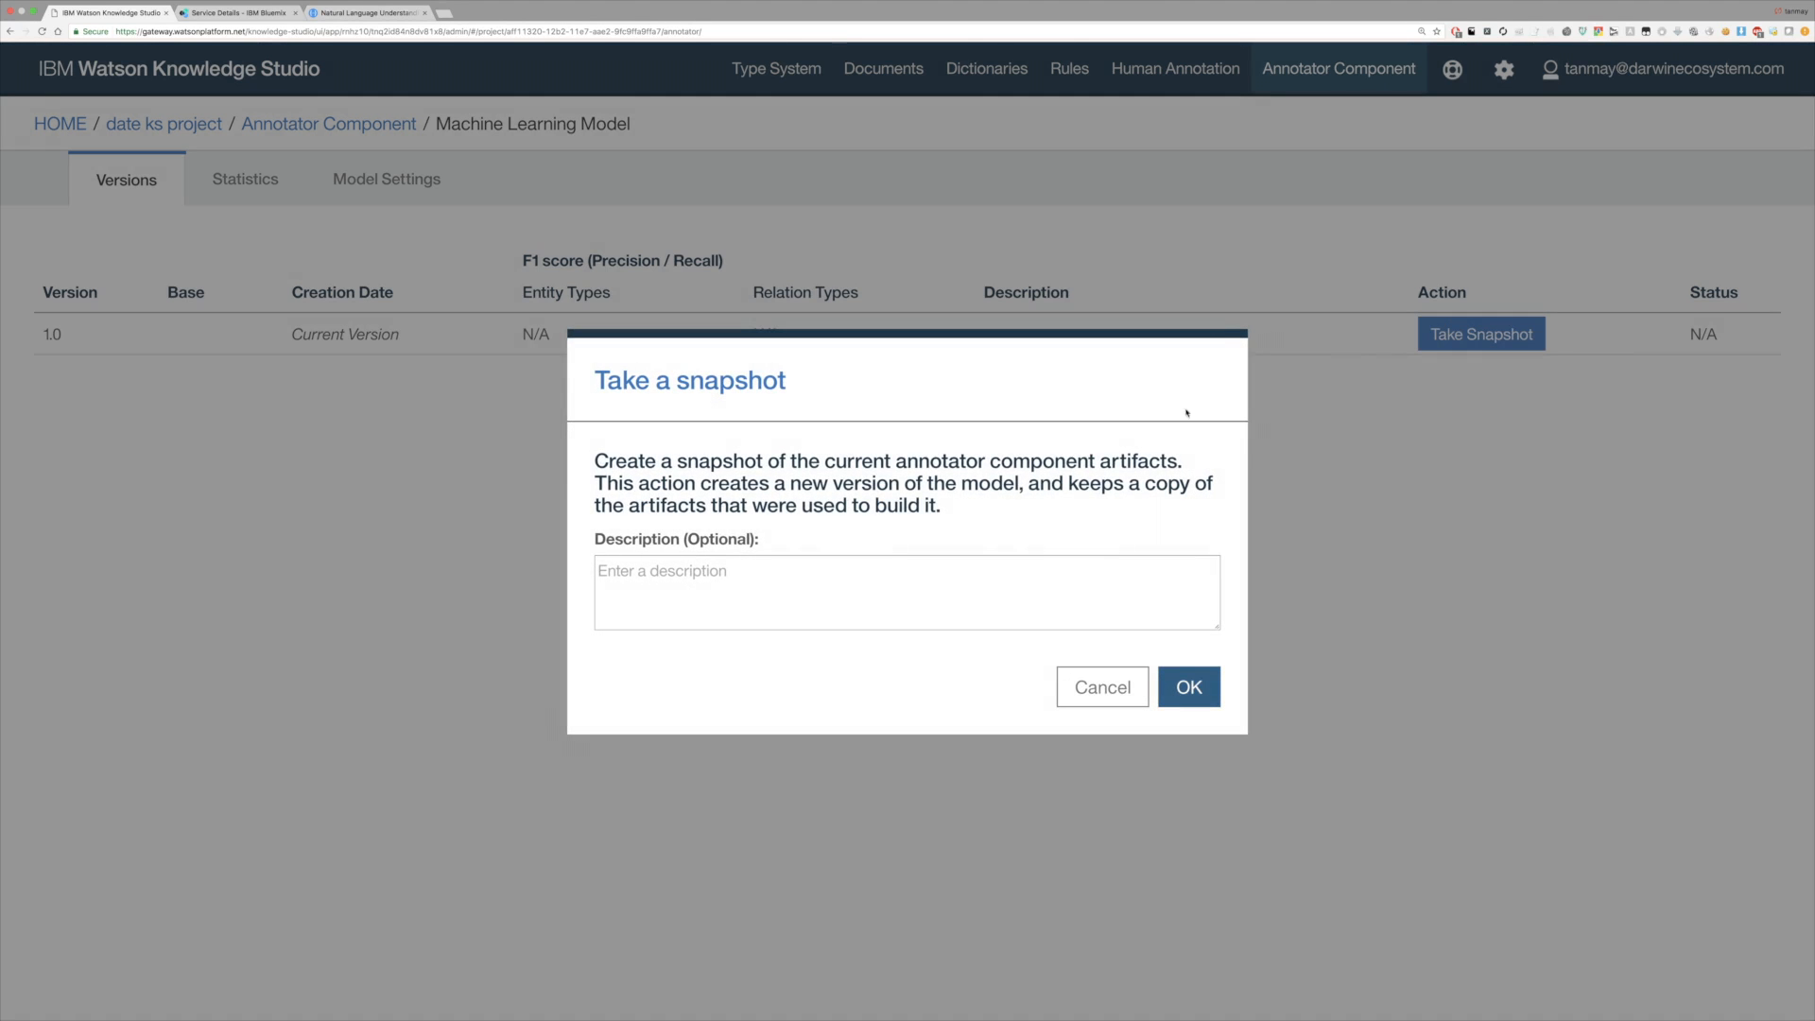
pyautogui.click(990, 561)
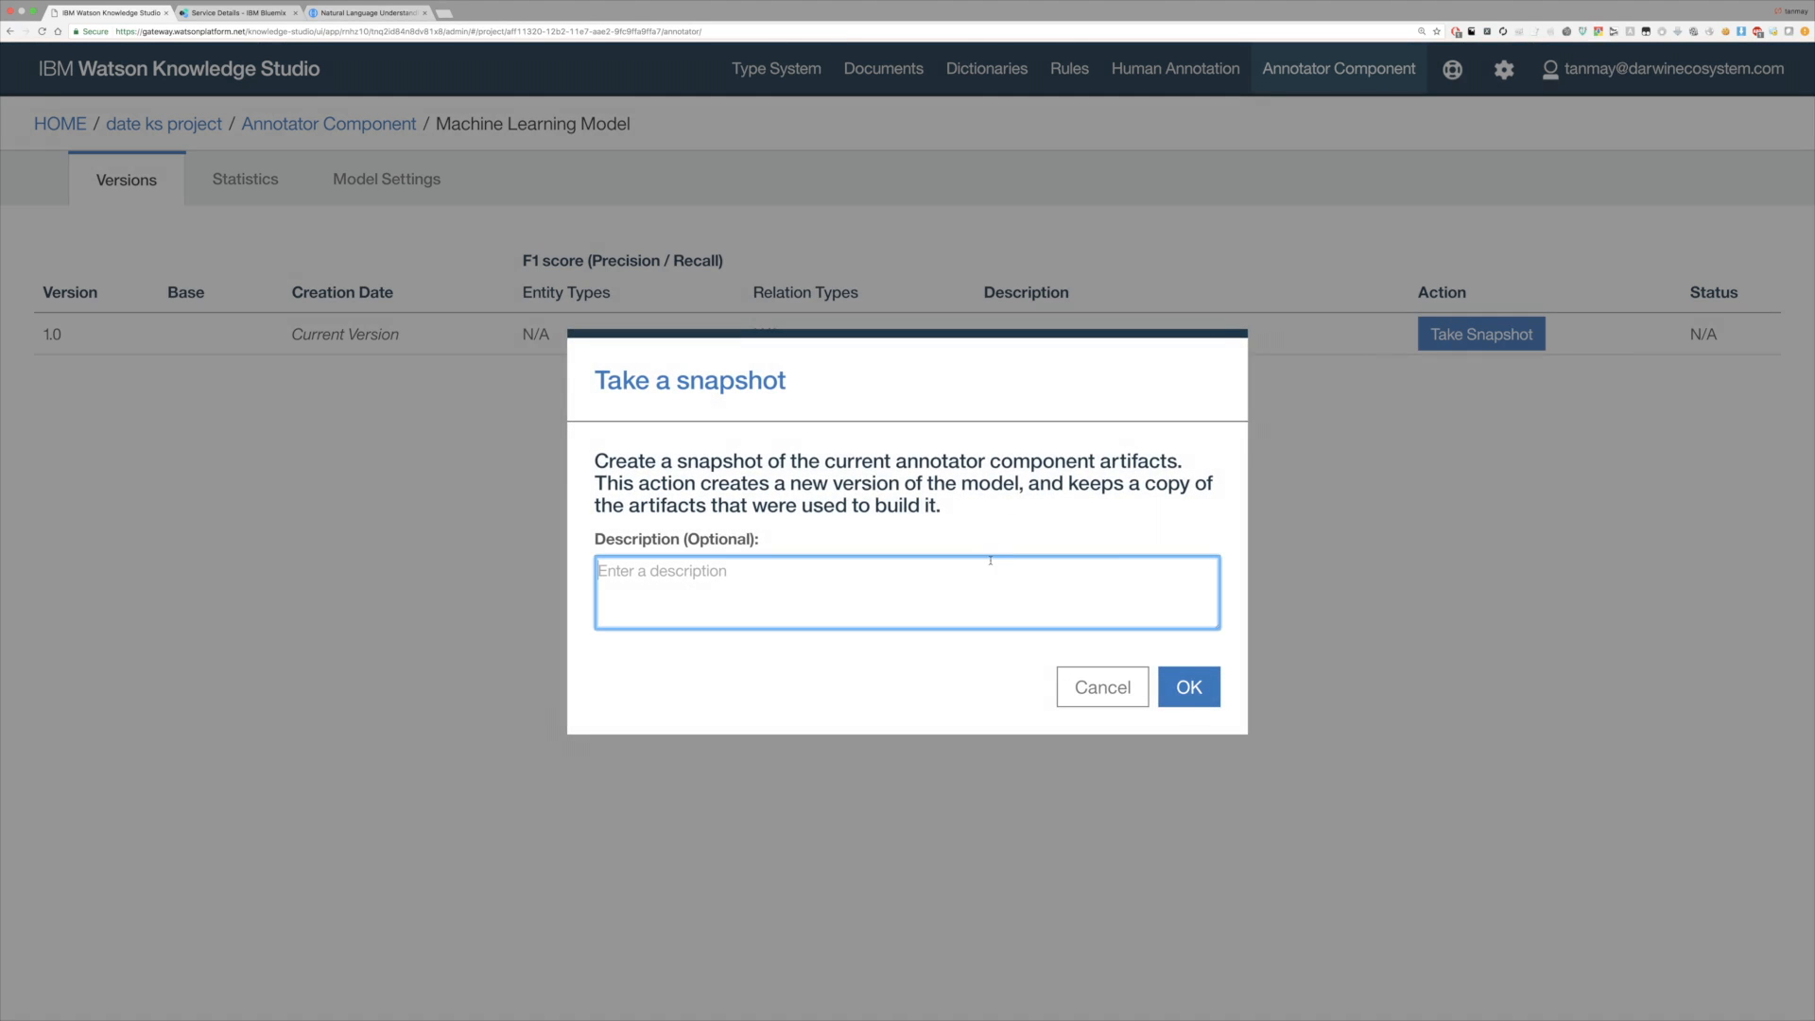
pyautogui.write('DATE PARSER ML')
pyautogui.press('BackSpace')
pyautogui.press('BackSpace')
pyautogui.write('NLU V2')
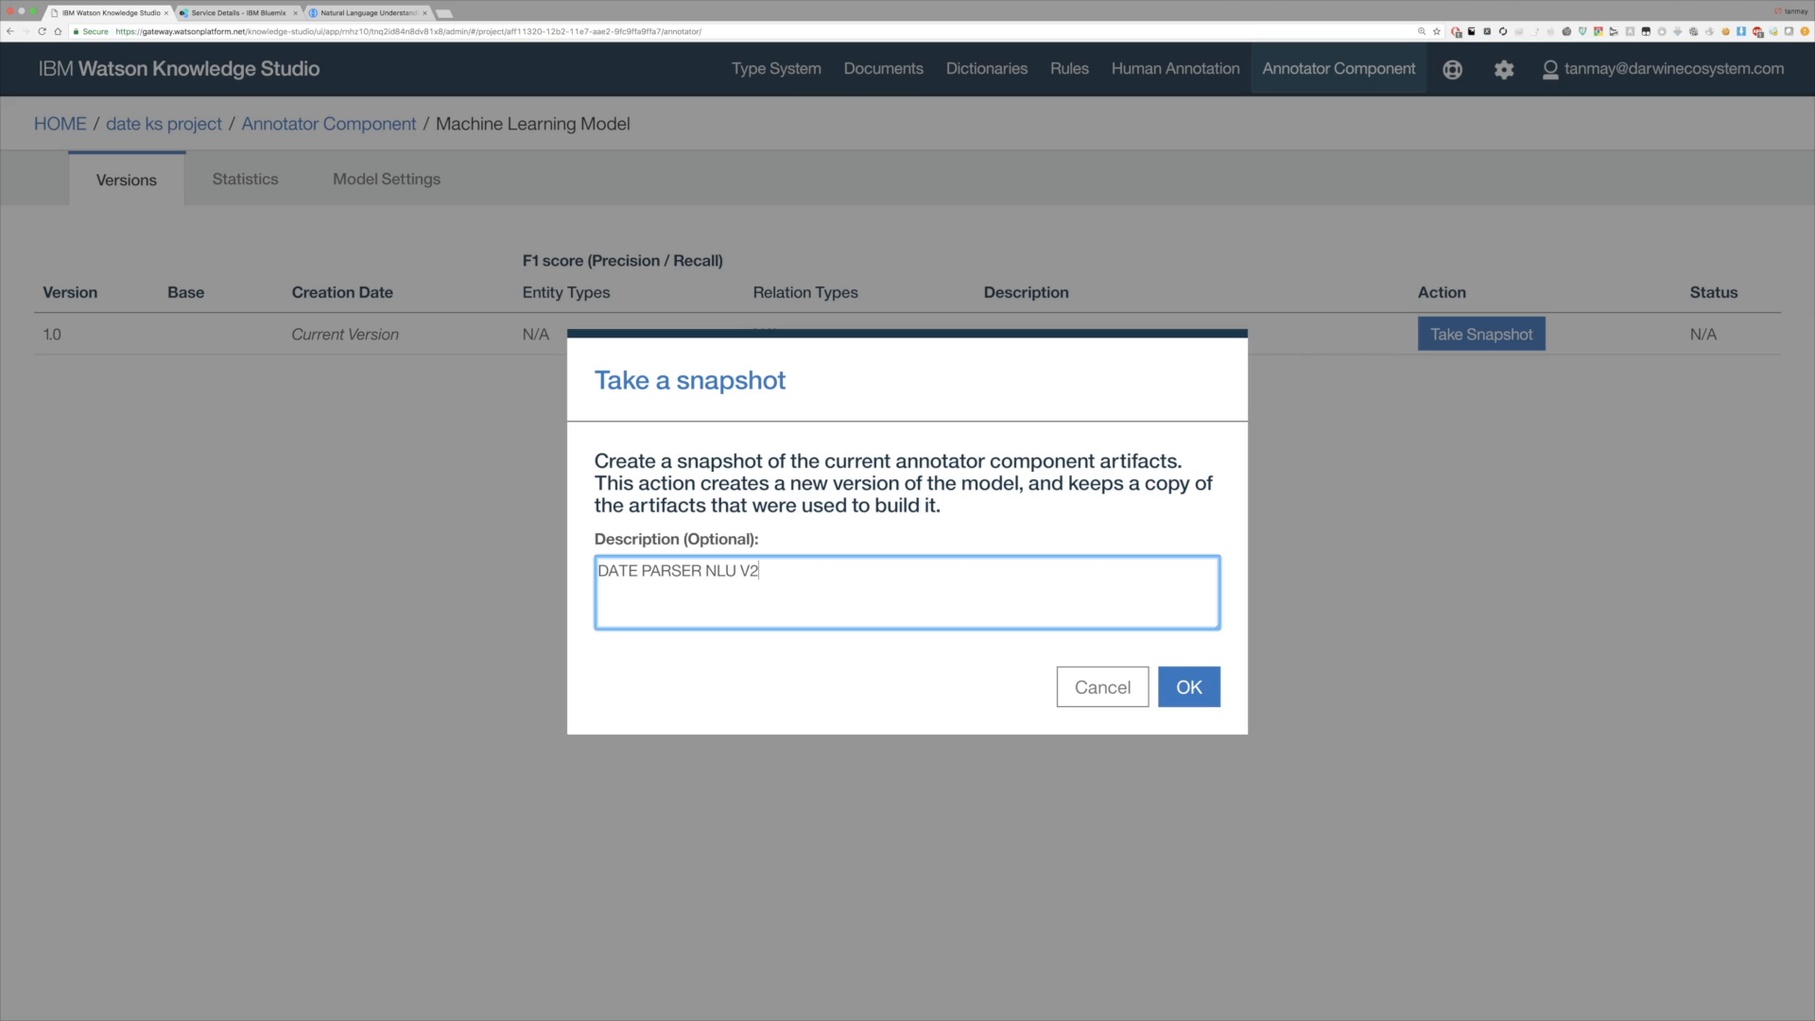
pyautogui.click(1177, 683)
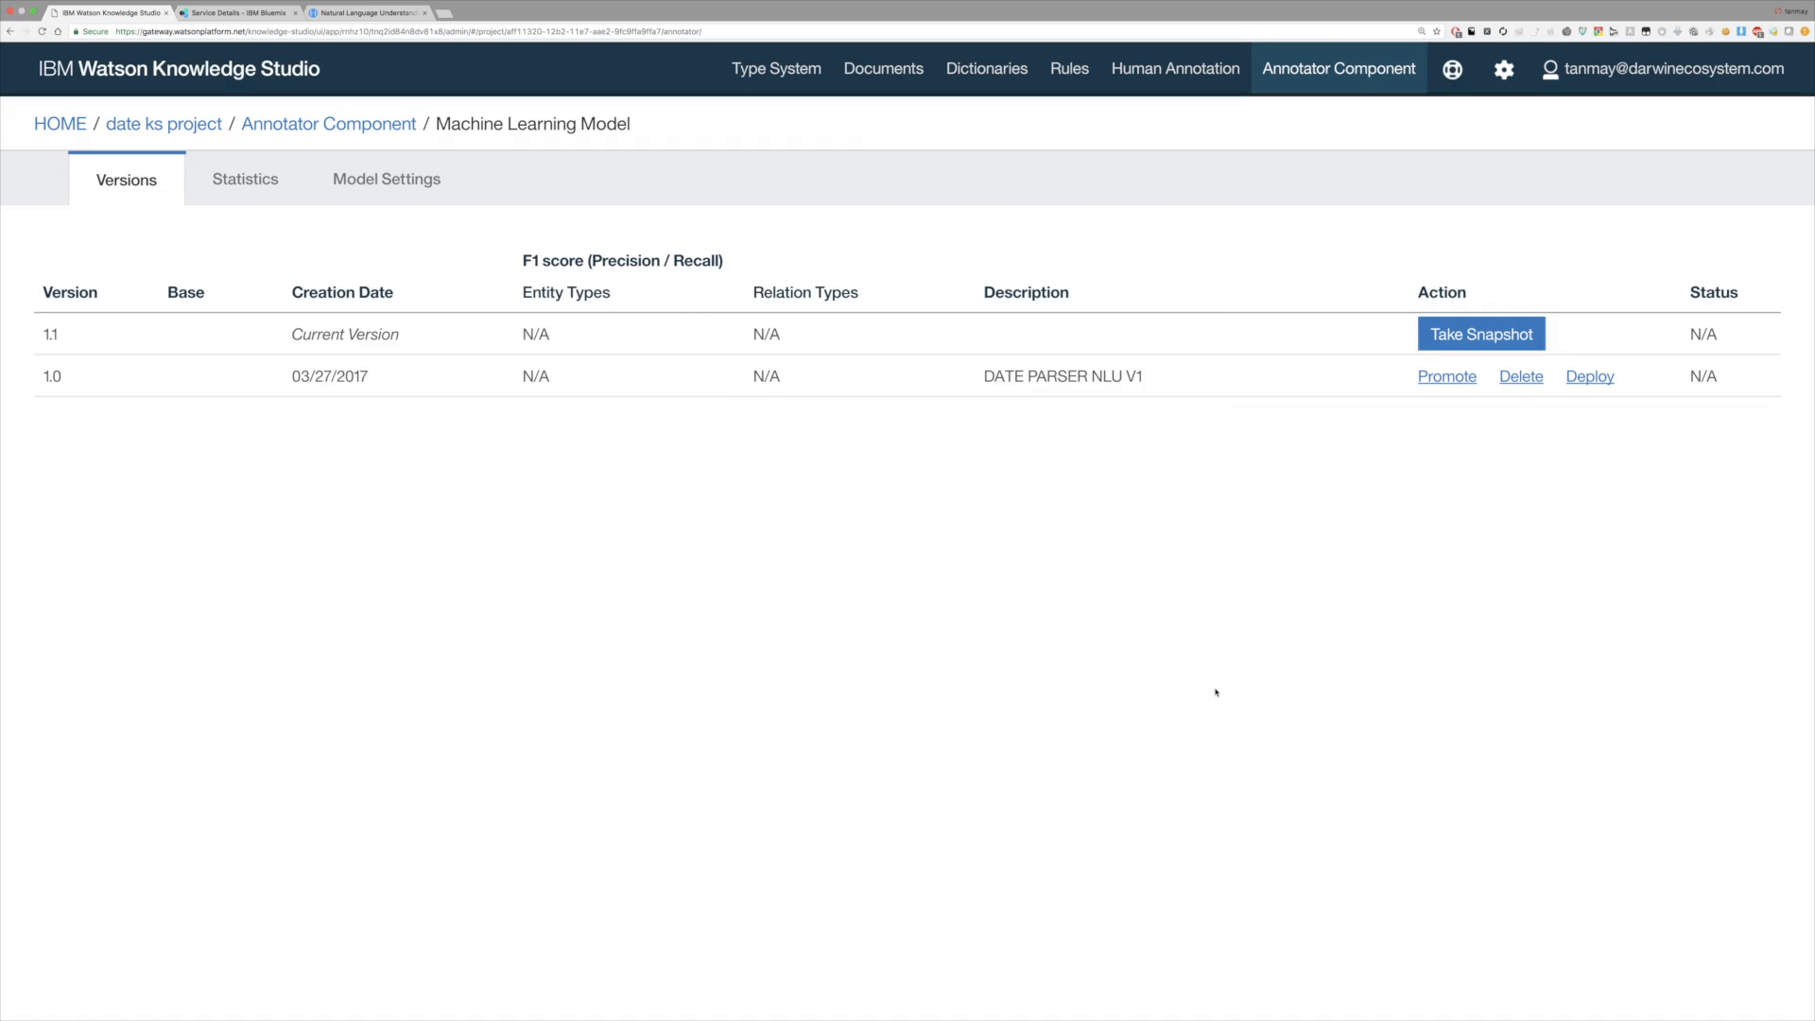
# Start deploying snapshot version 1.0 of the model with Natural Language Understanding as the target service
pyautogui.doubleClick(58, 376)
pyautogui.tripleClick(363, 375)
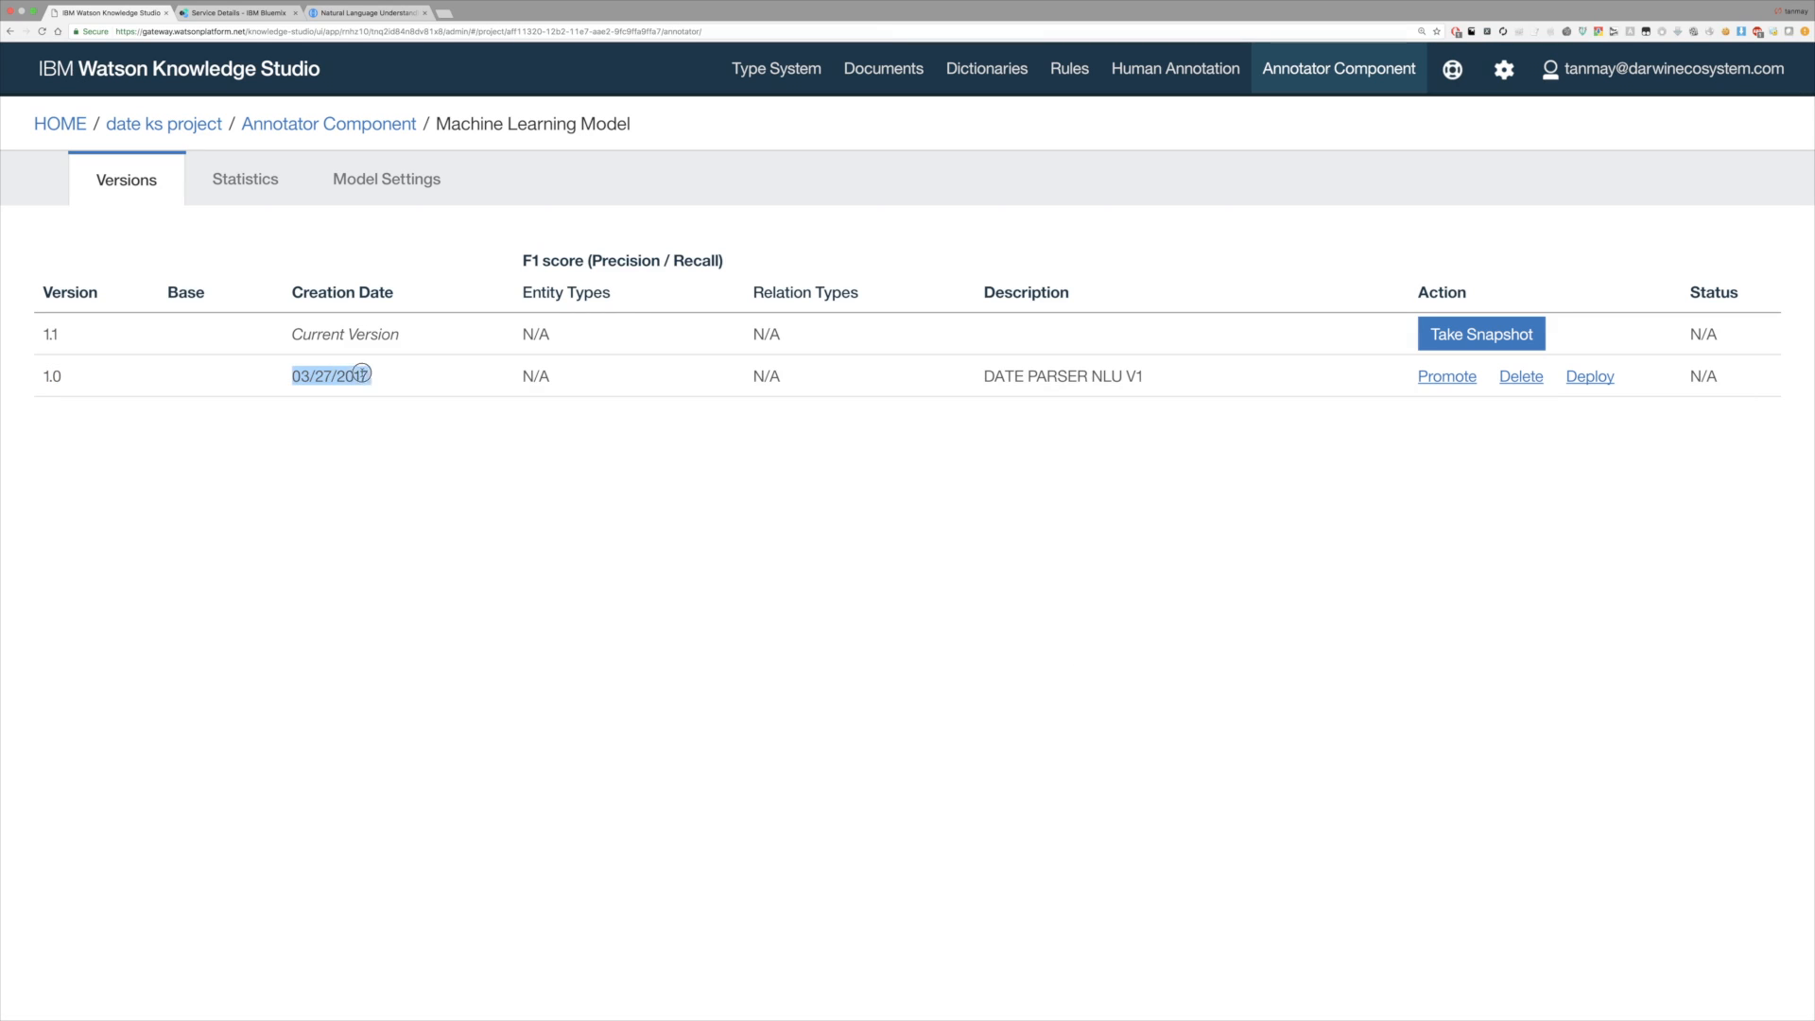
pyautogui.tripleClick(1001, 377)
pyautogui.click(1316, 379)
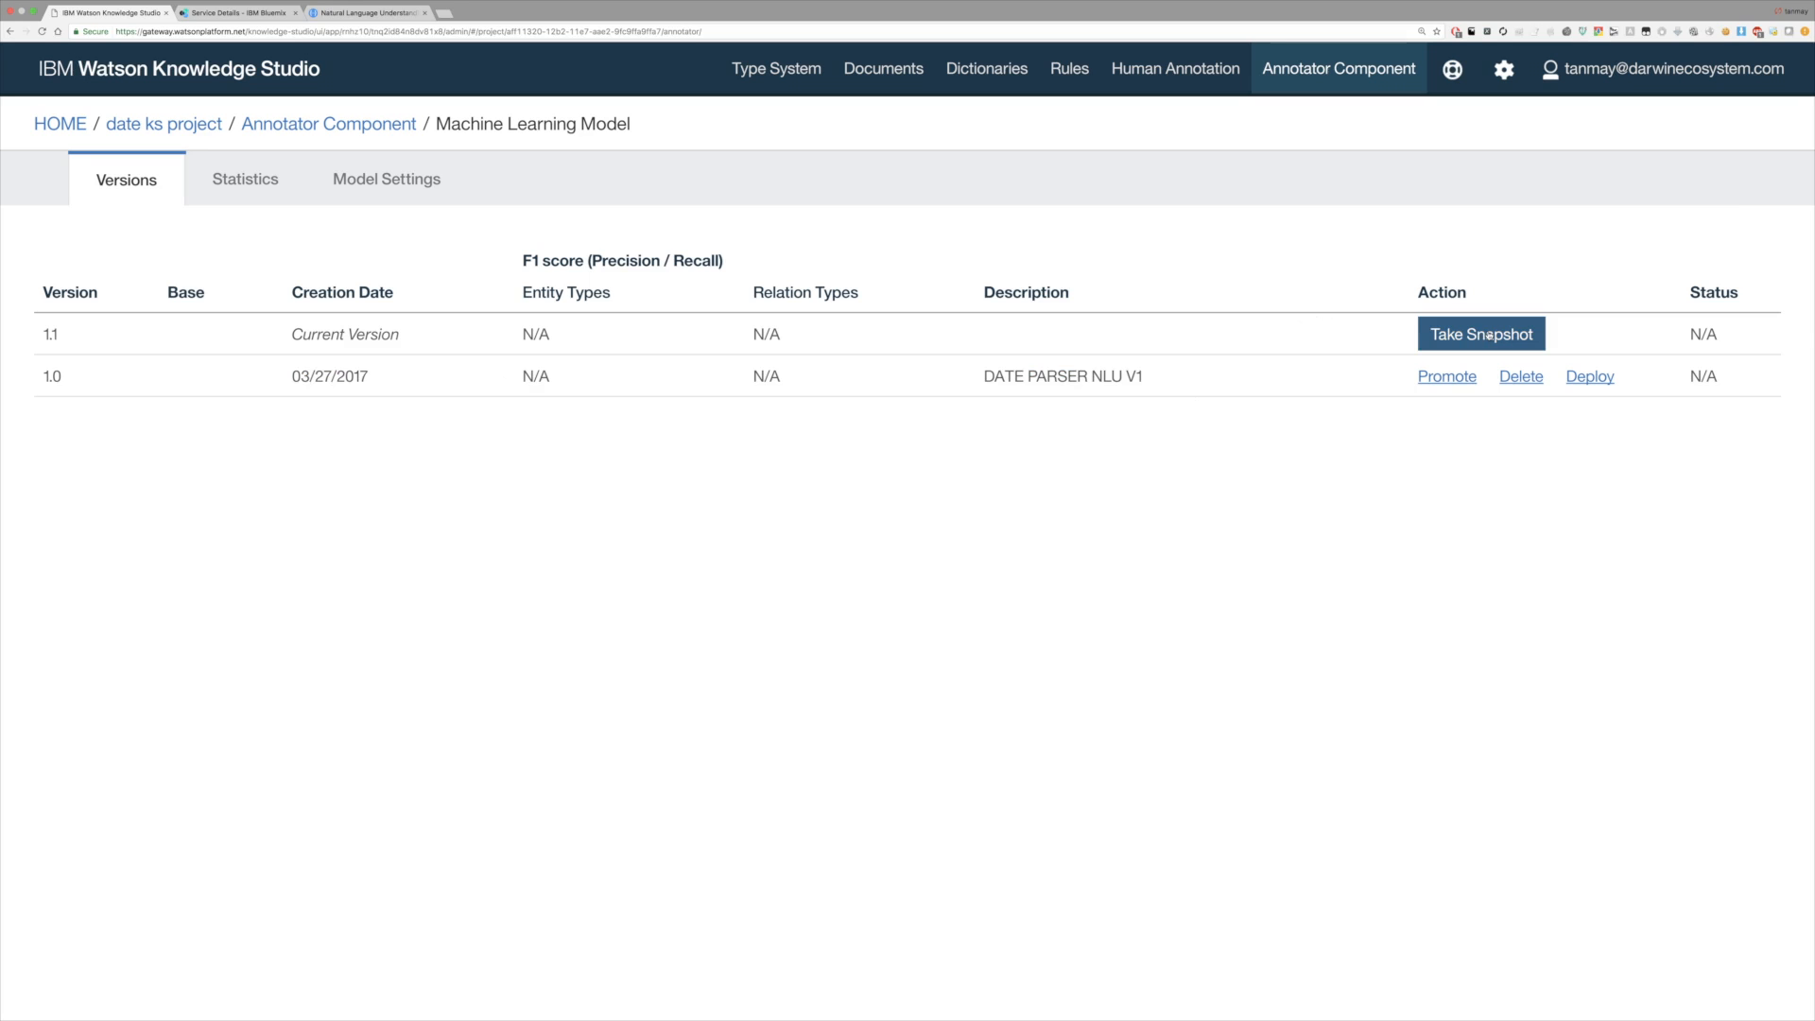
pyautogui.click(1594, 377)
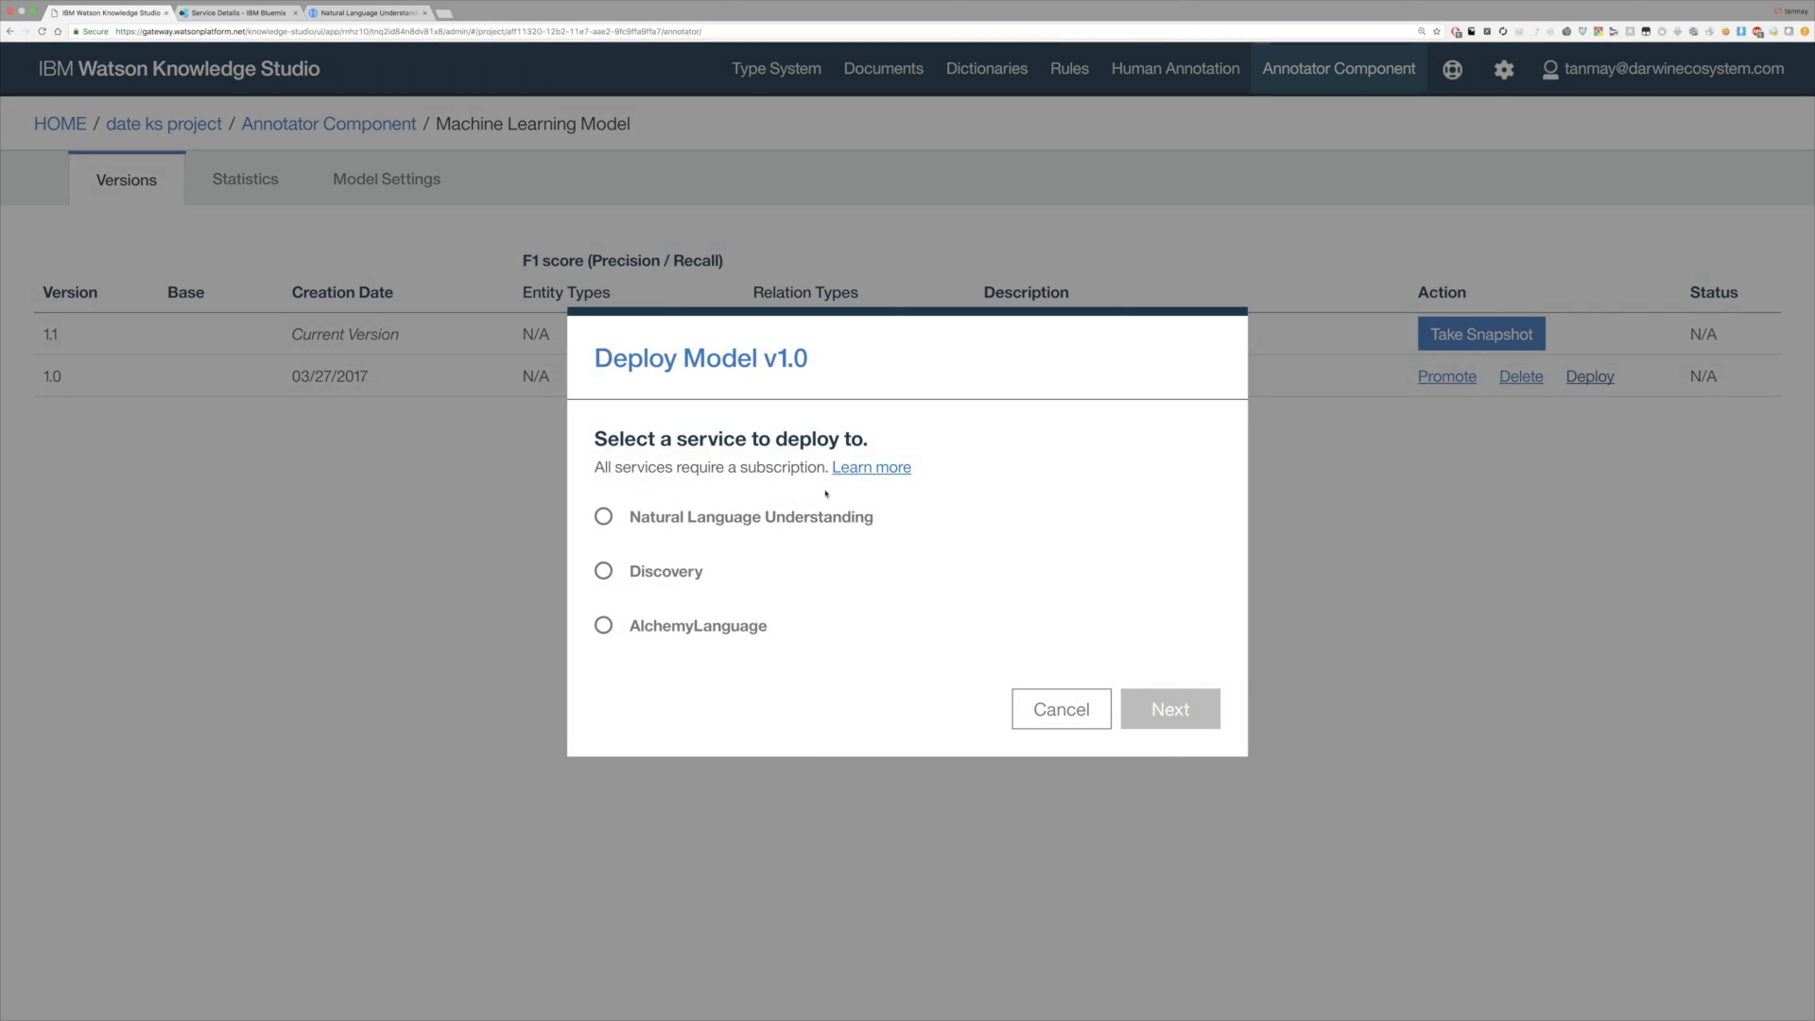
pyautogui.click(798, 517)
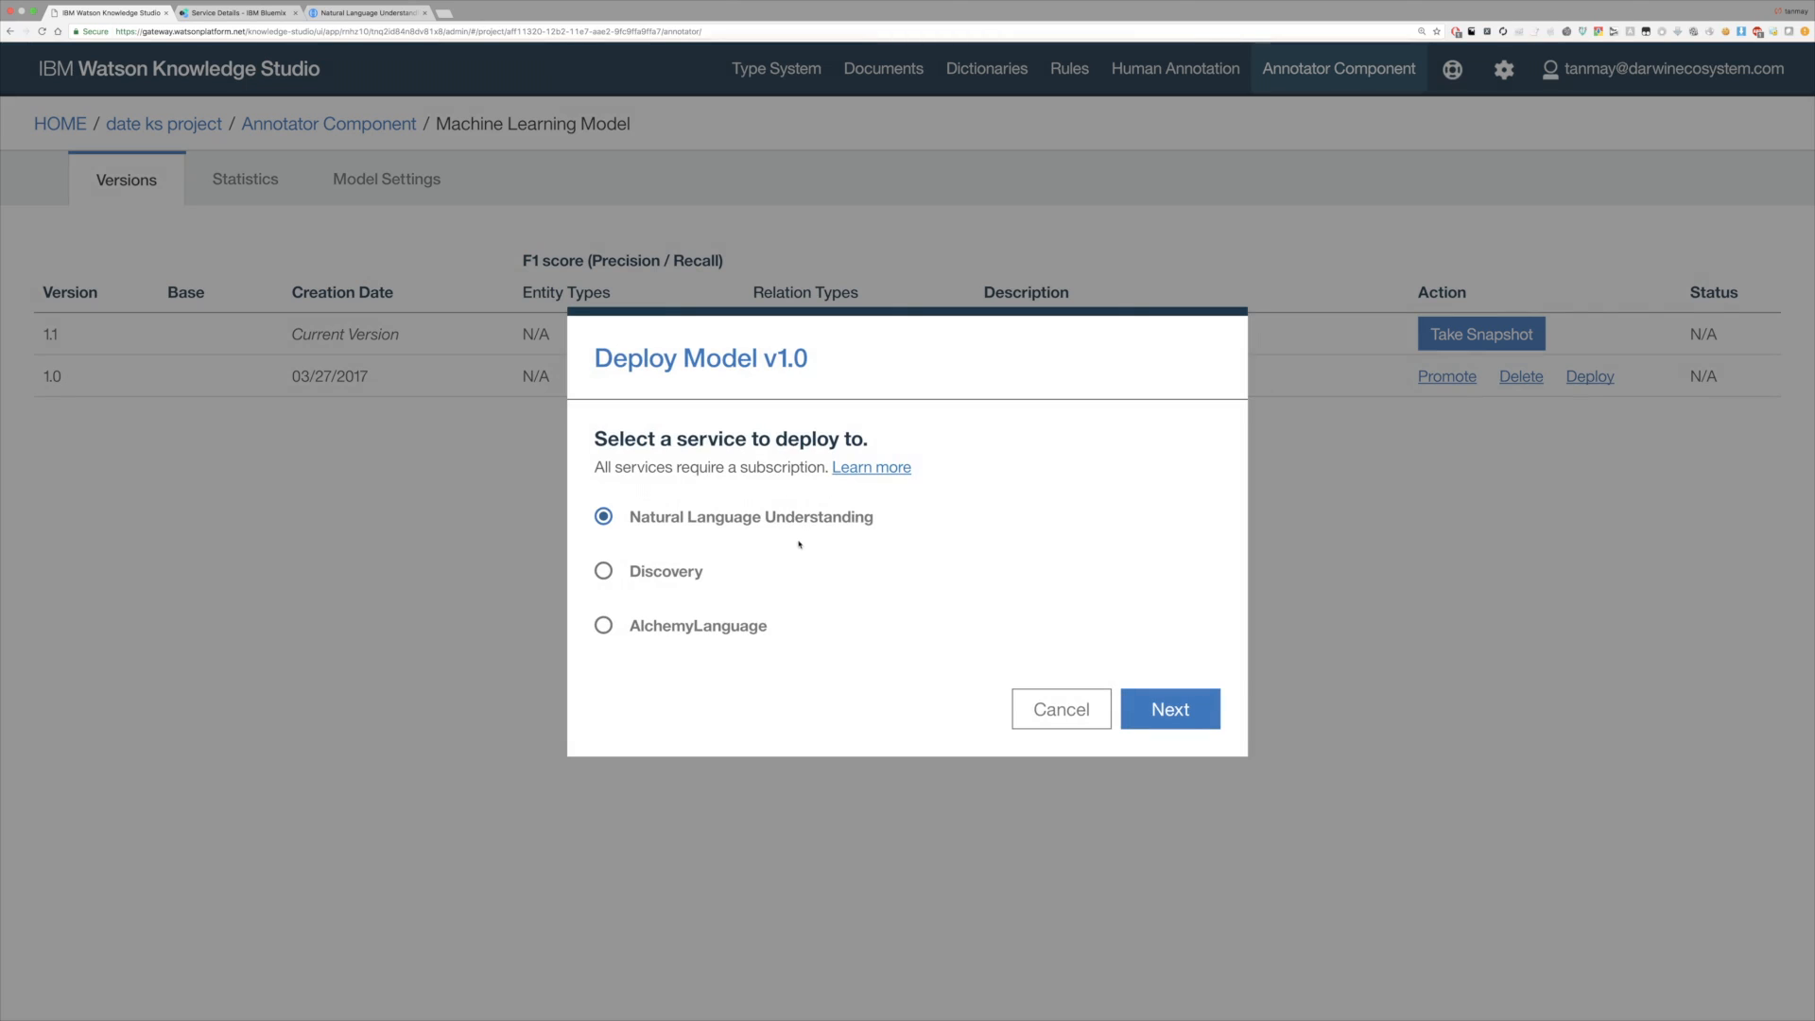
pyautogui.click(1188, 709)
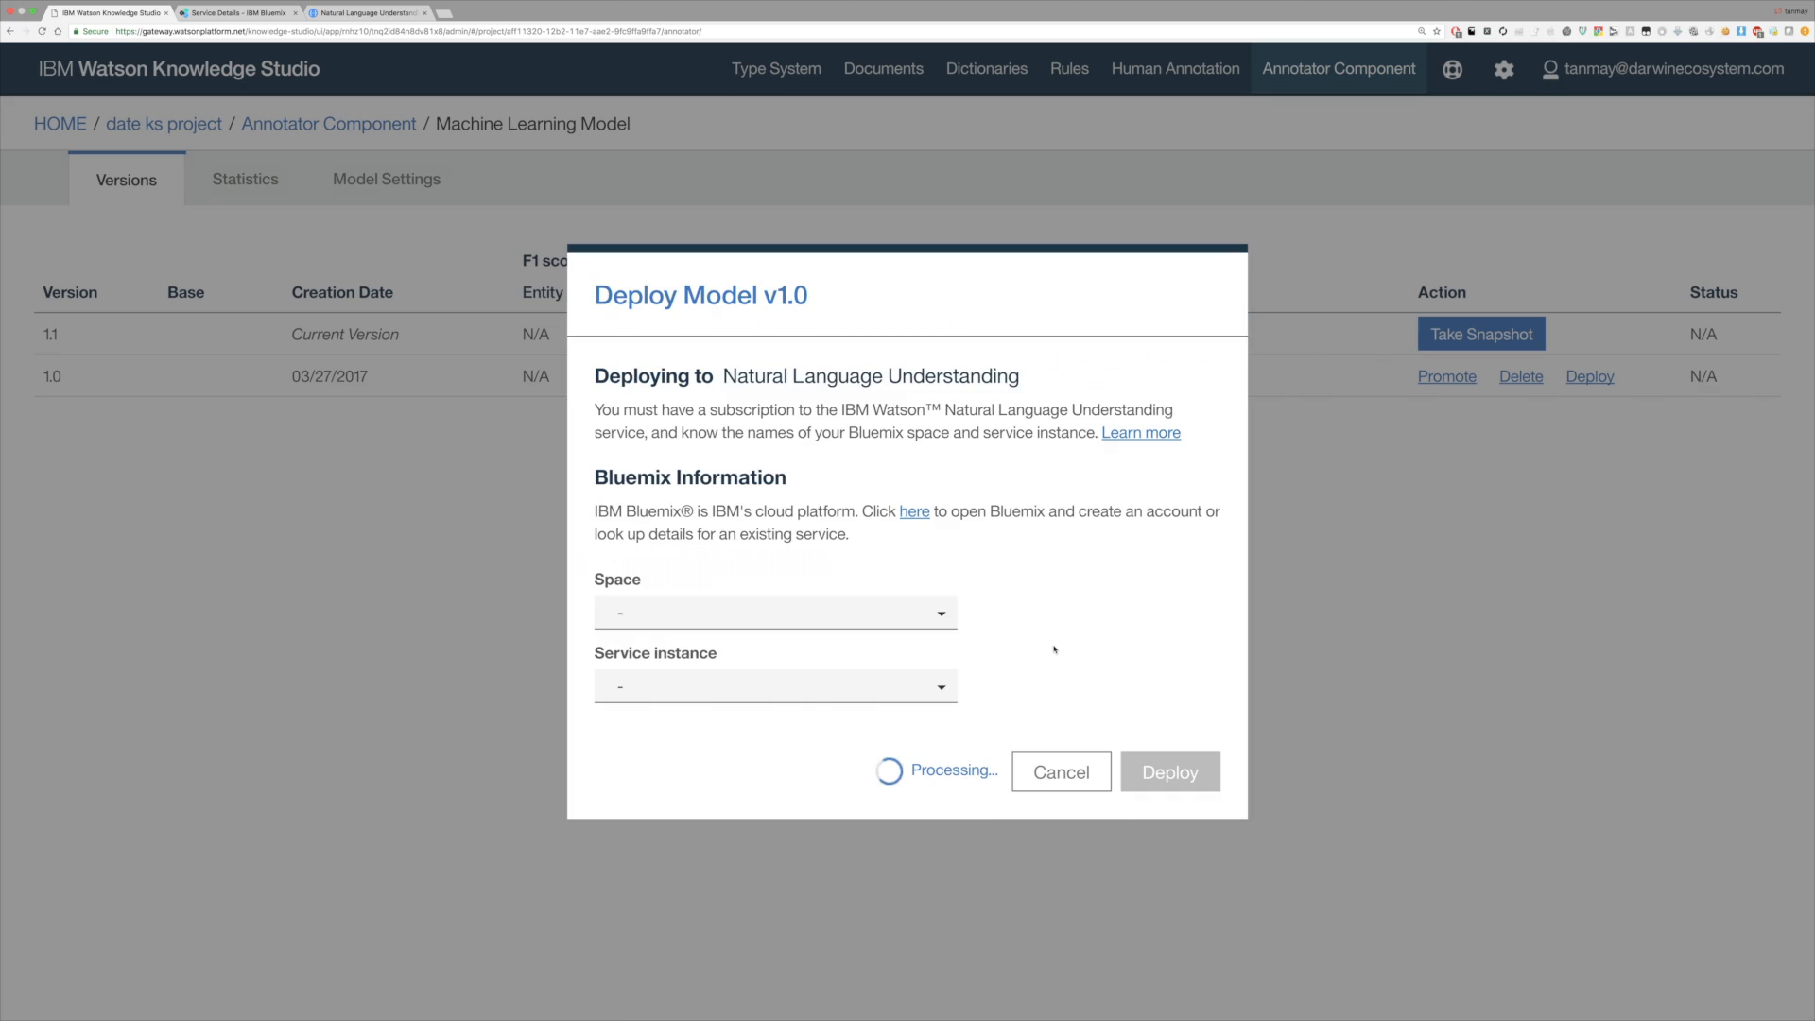
# Deploy the model to the WKS DATEPARSER NLU service instance in the Test space
pyautogui.click(953, 613)
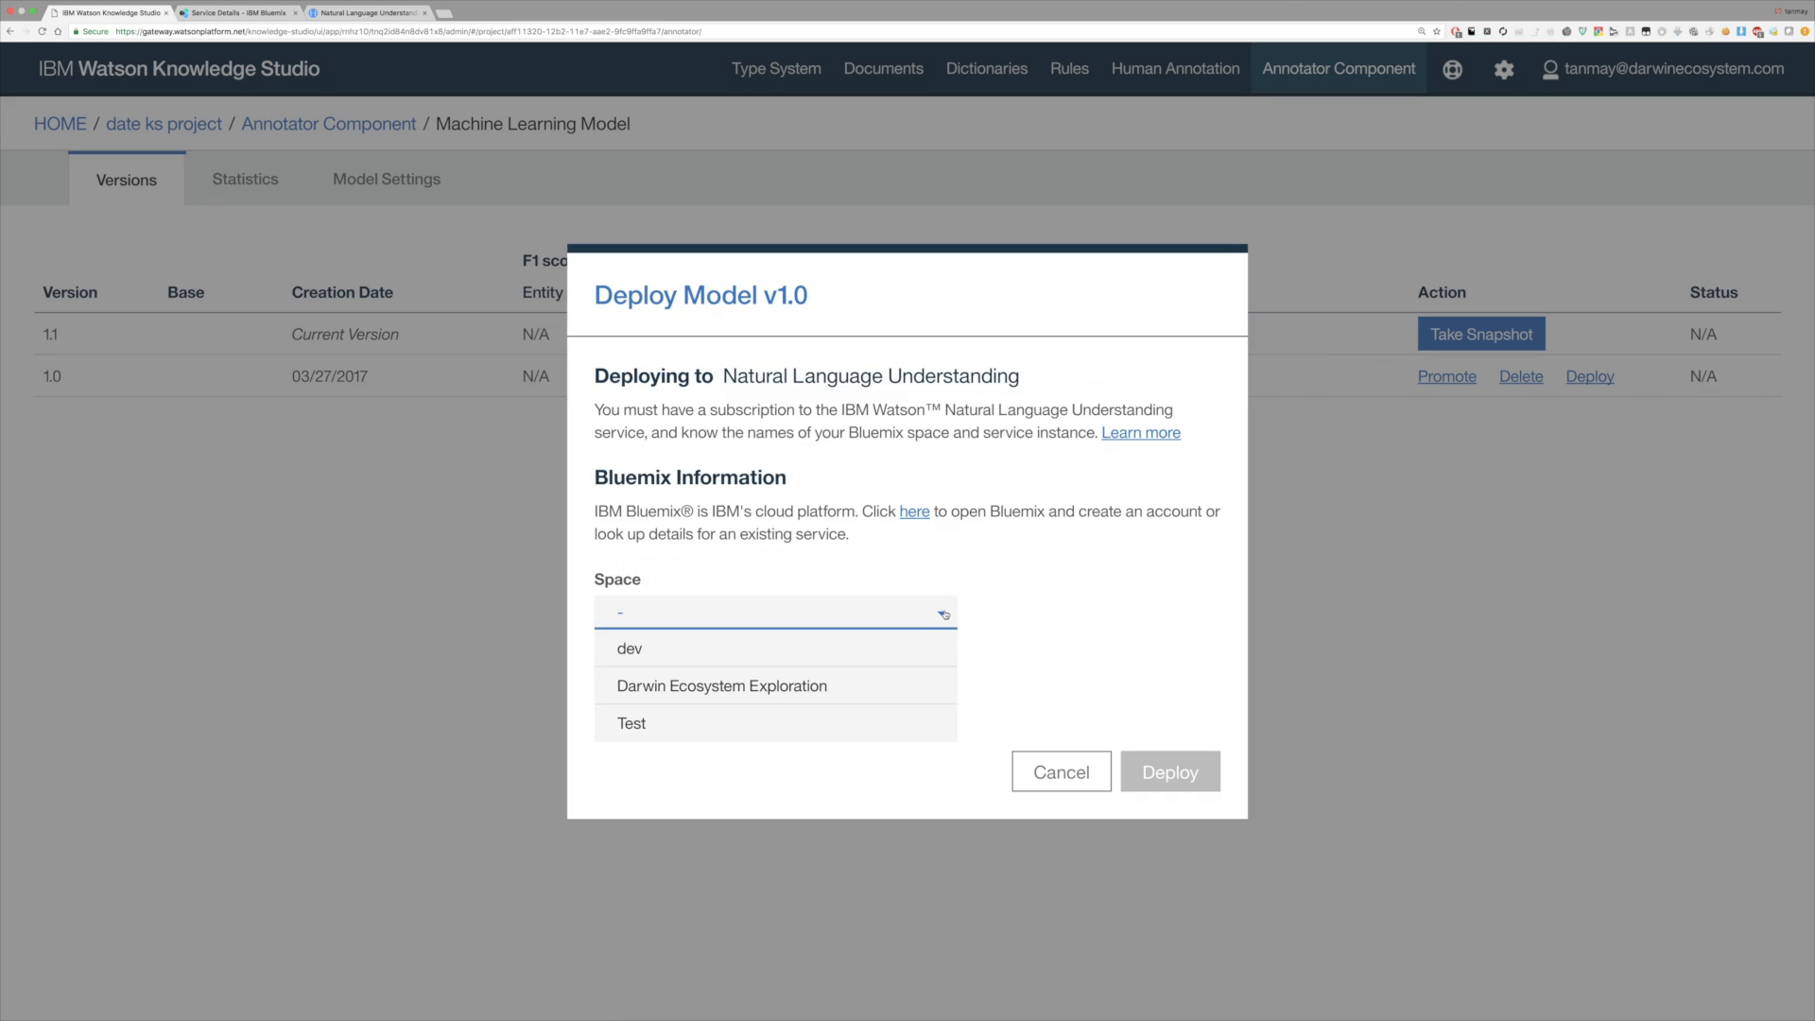
pyautogui.click(796, 720)
pyautogui.click(806, 699)
pyautogui.click(811, 721)
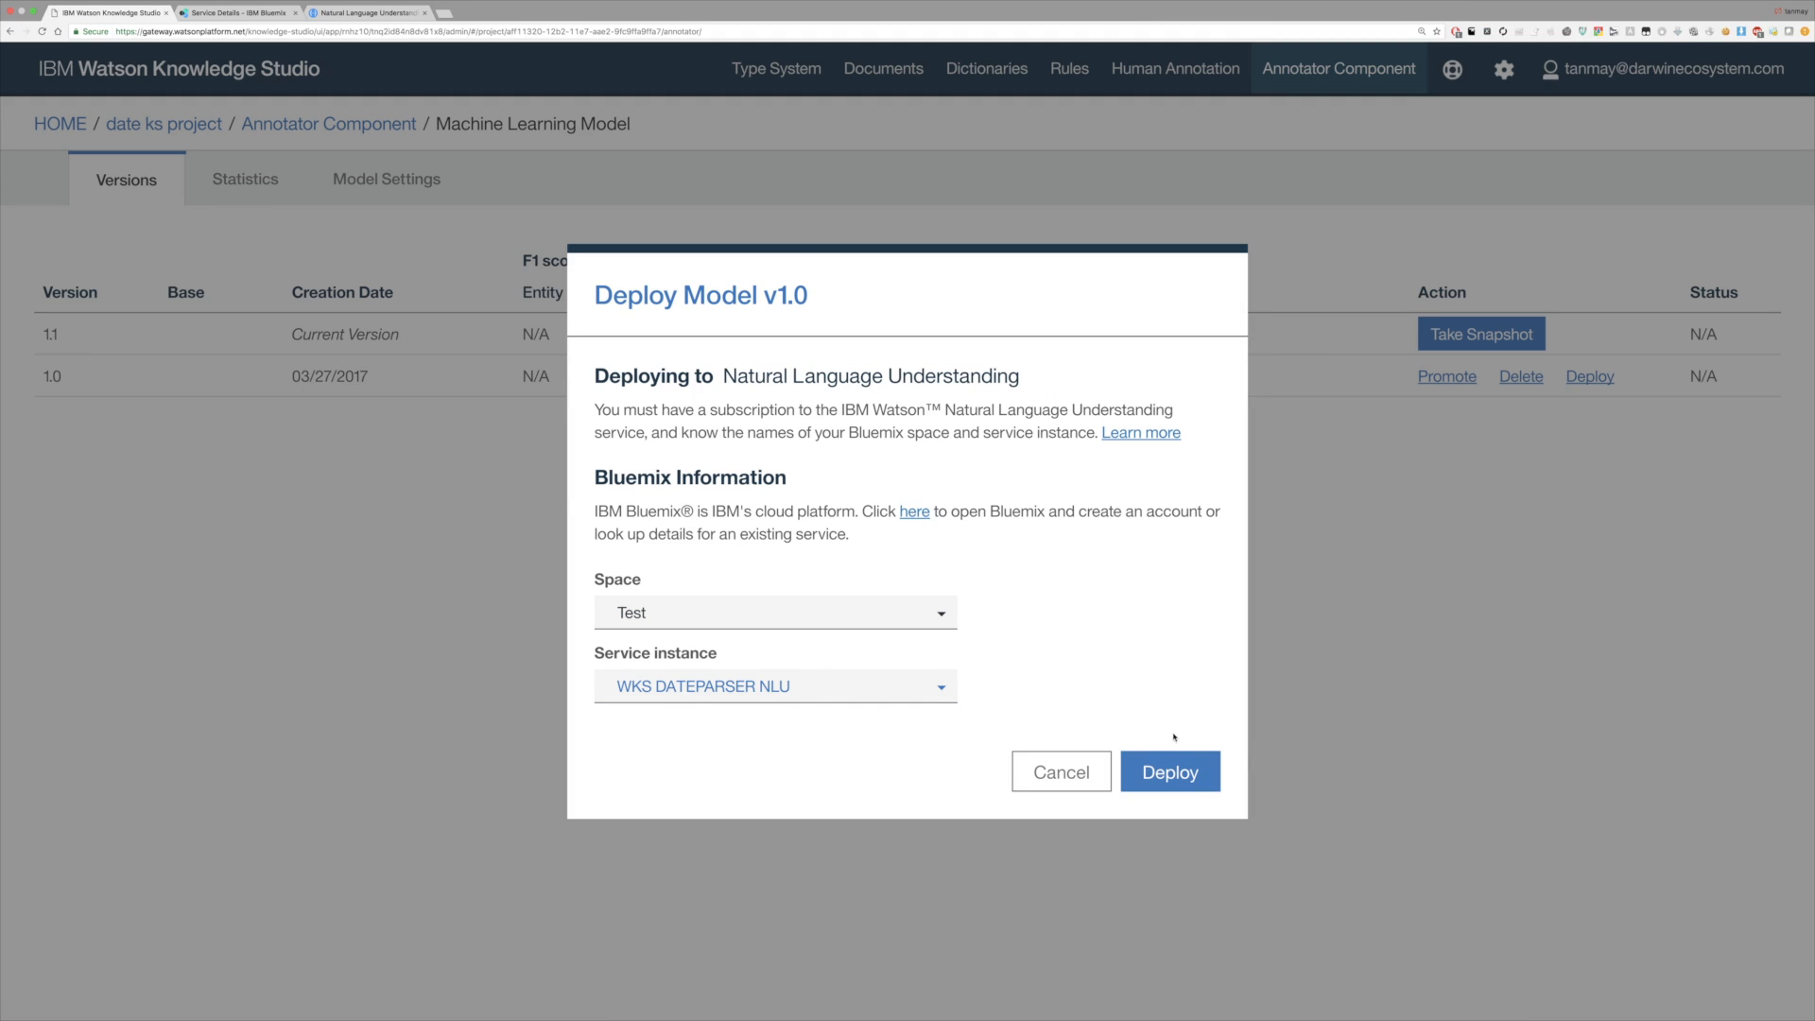
pyautogui.click(1139, 773)
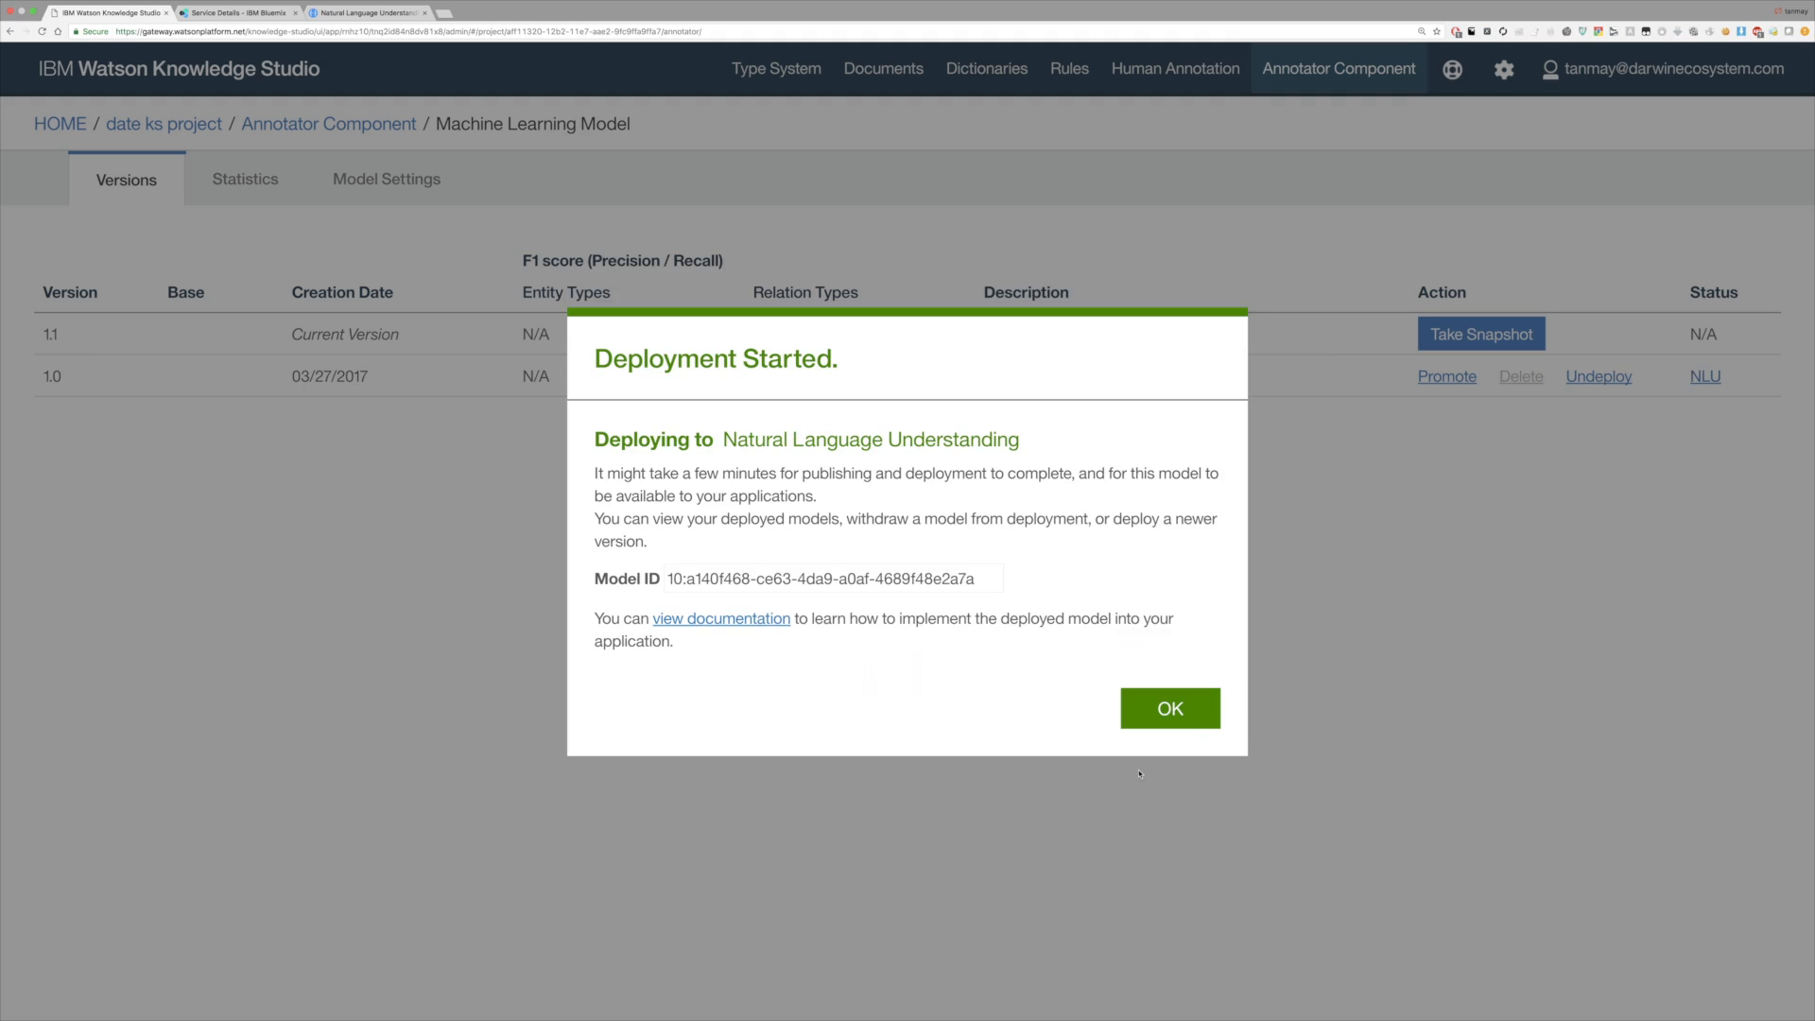
# Copy the deployed model's ID from the deployment confirmation and close the dialog
pyautogui.moveTo(656, 441); pyautogui.dragTo(957, 438)
pyautogui.click(954, 440)
pyautogui.moveTo(668, 580); pyautogui.dragTo(979, 580)
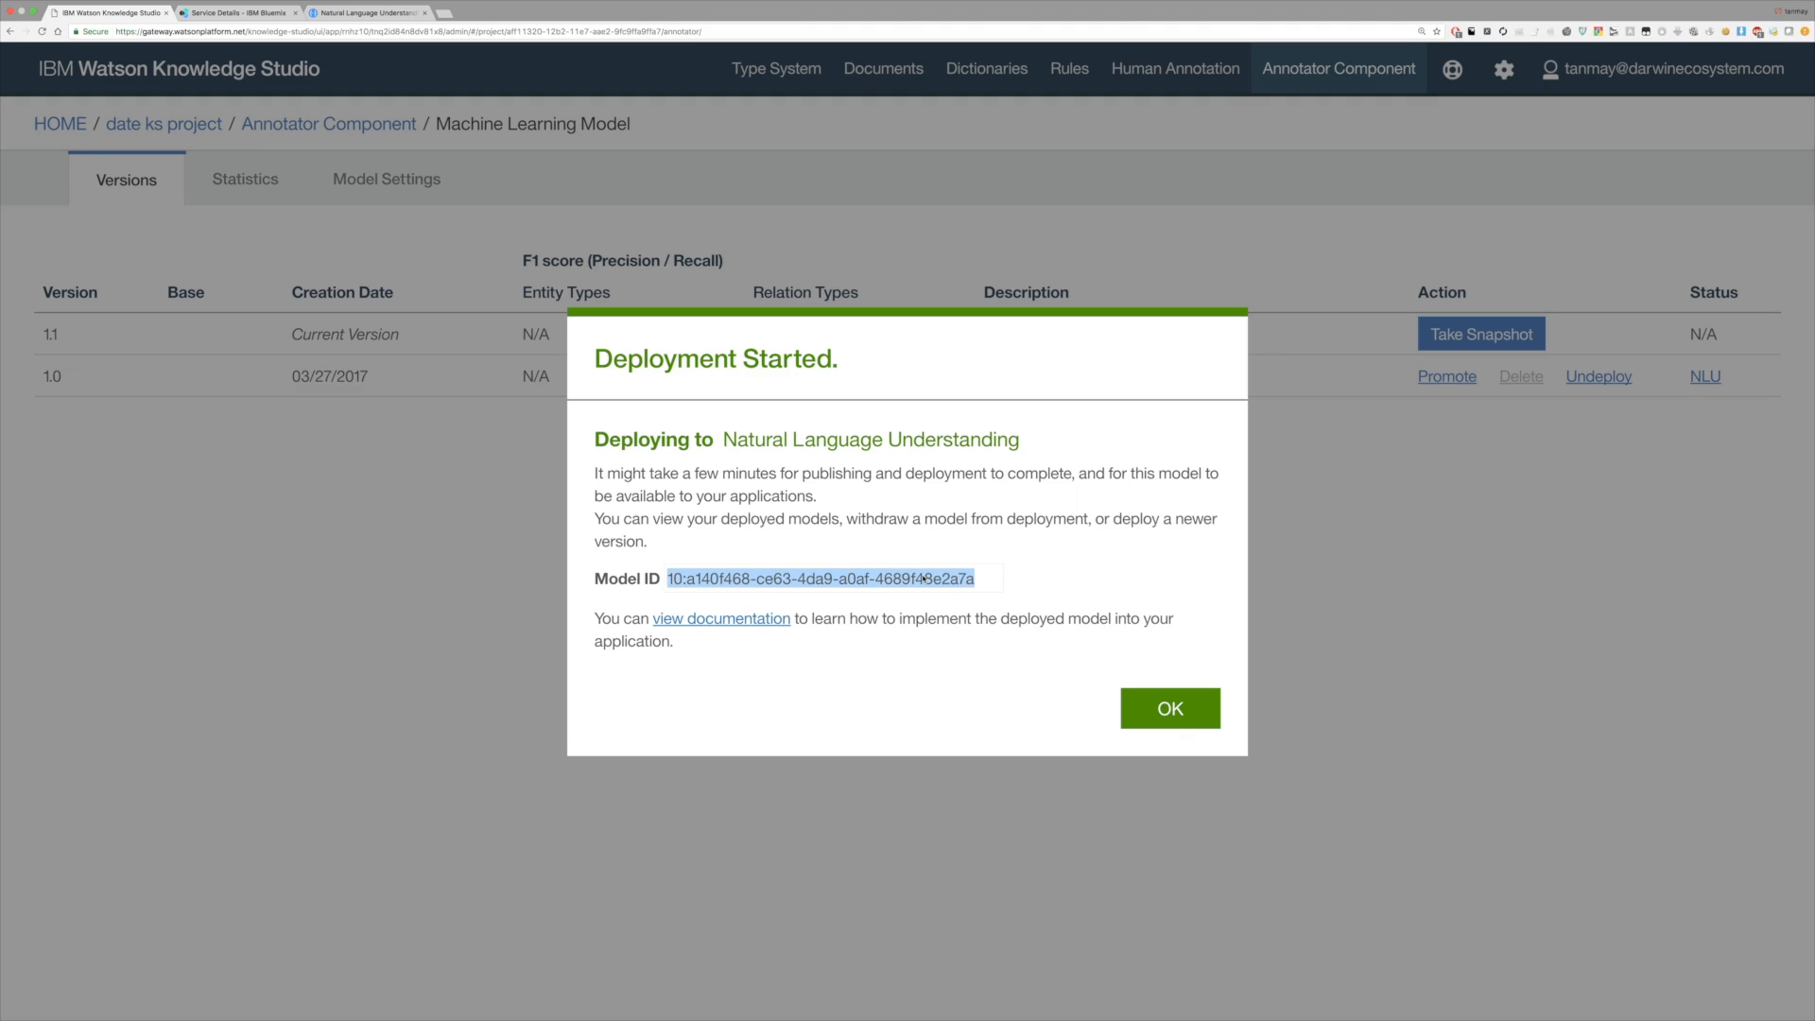
pyautogui.click(1143, 705)
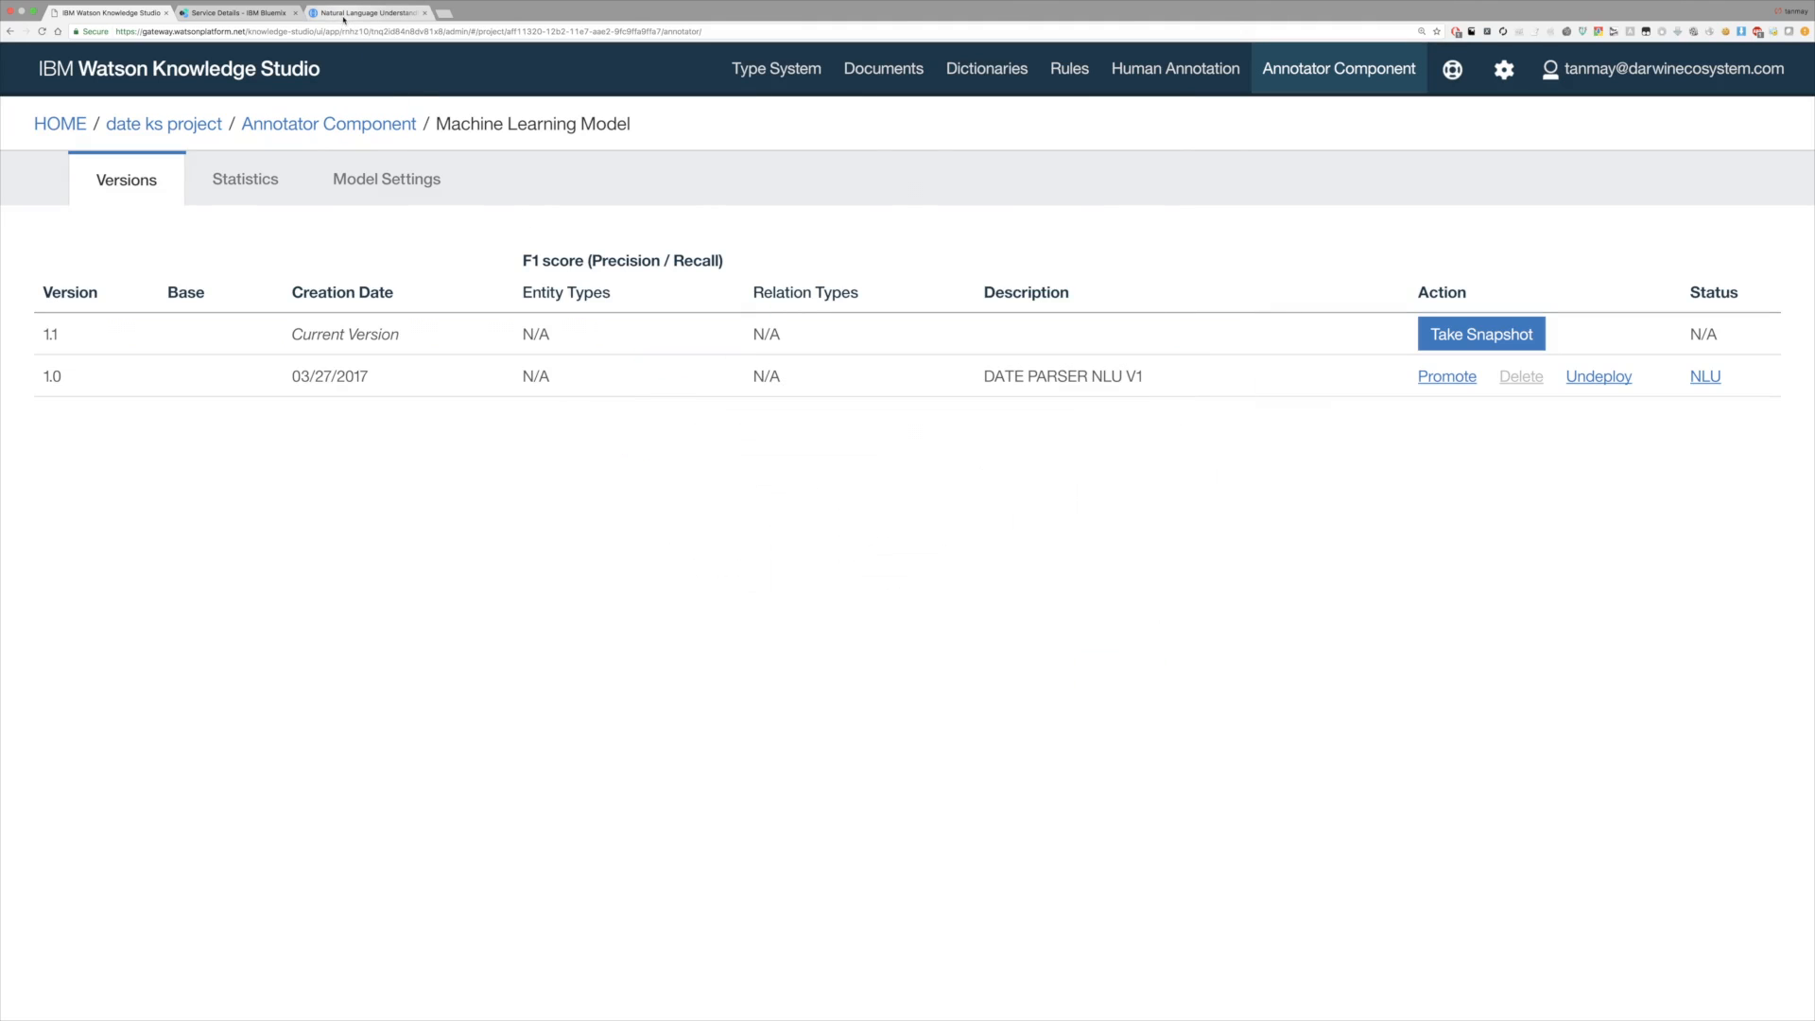
# Switch to the Natural Language Understanding API Explorer and paste the copied model ID as the entities.model parameter
pyautogui.click(344, 14)
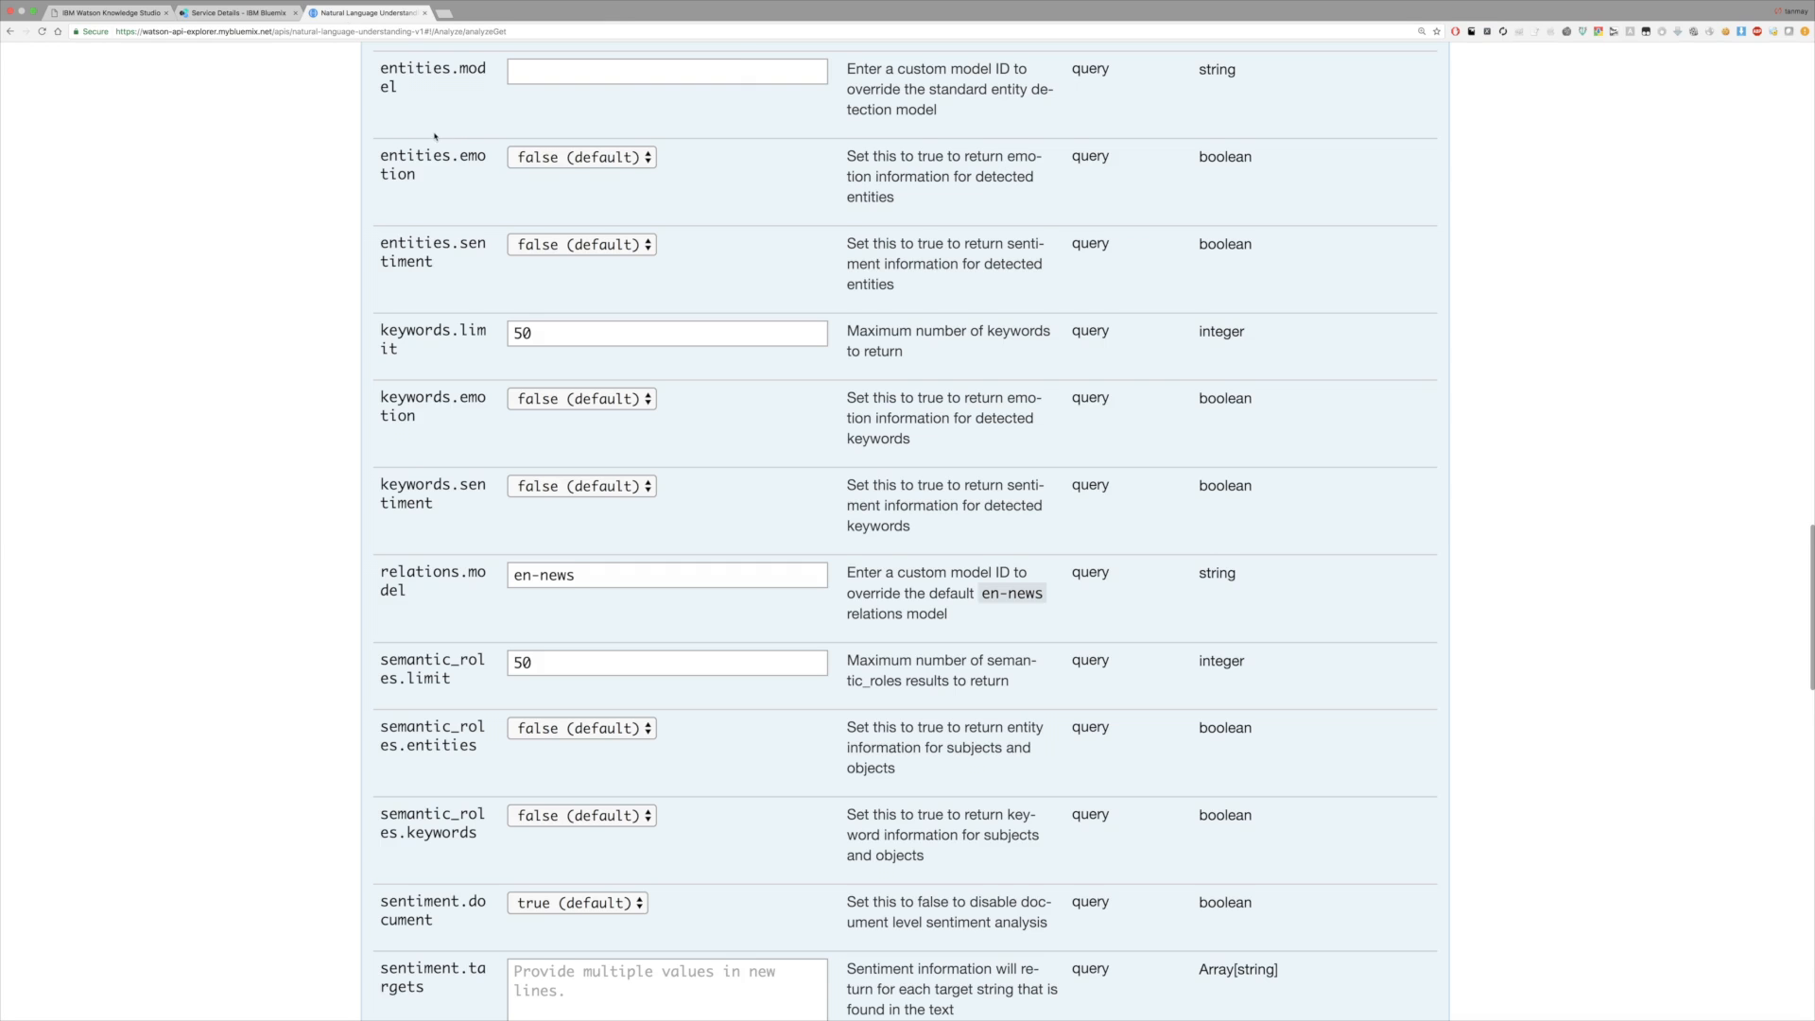
pyautogui.scroll(5, 434, 137)
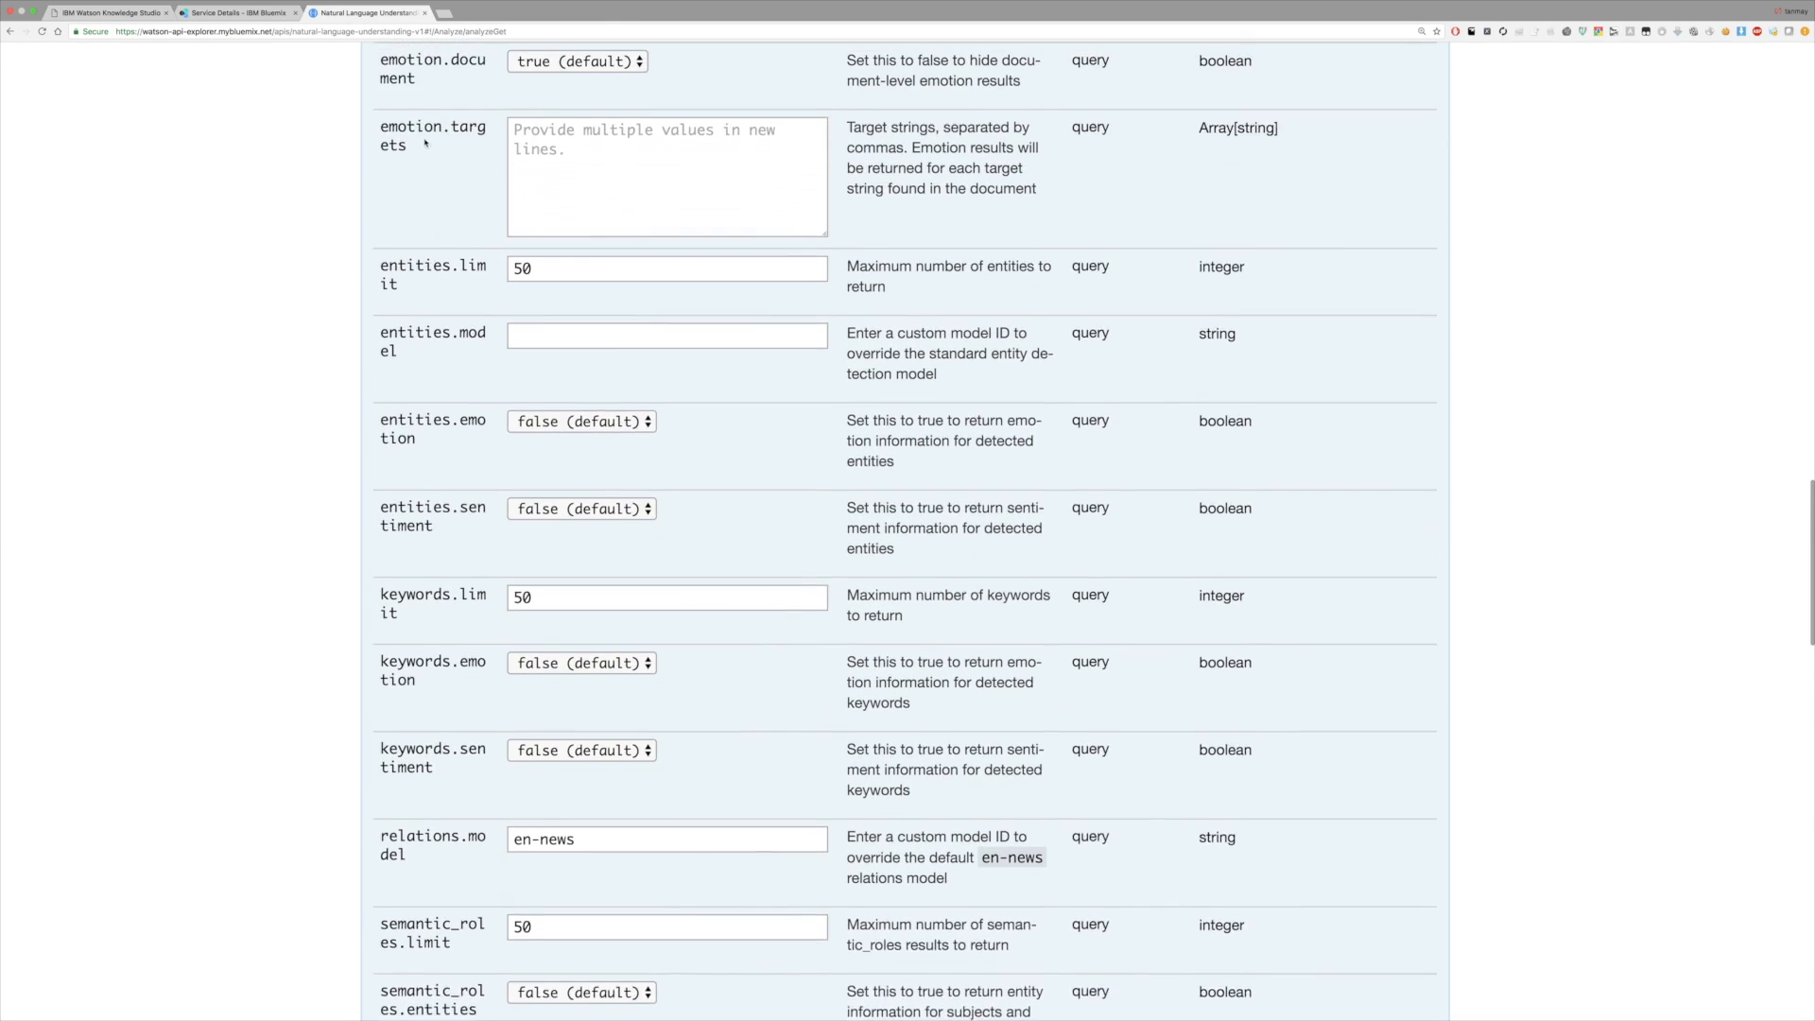
pyautogui.scroll(1, 427, 137)
pyautogui.tripleClick(399, 368)
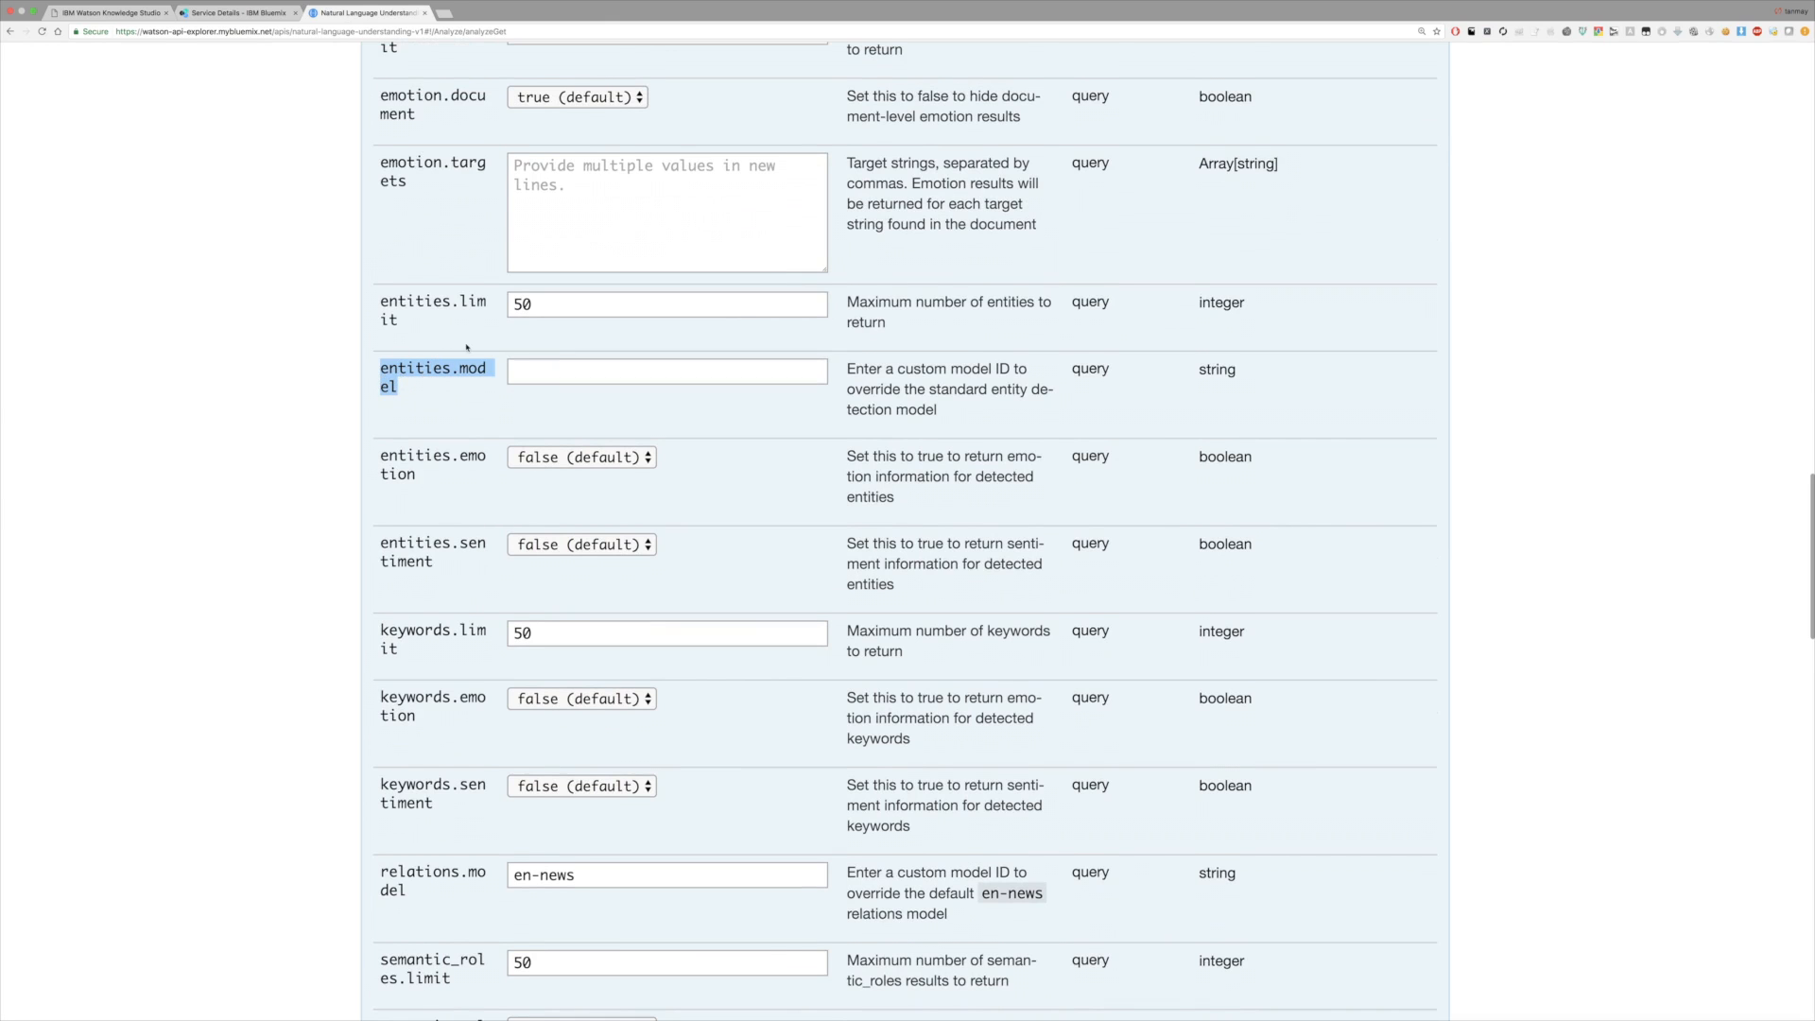
pyautogui.click(667, 371)
pyautogui.press('super+v')
pyautogui.hscroll(-1, 551, 375)
# Try to run the GET /v1/analyze request with the custom entities model and read the response body
pyautogui.scroll(-3, 284, 388)
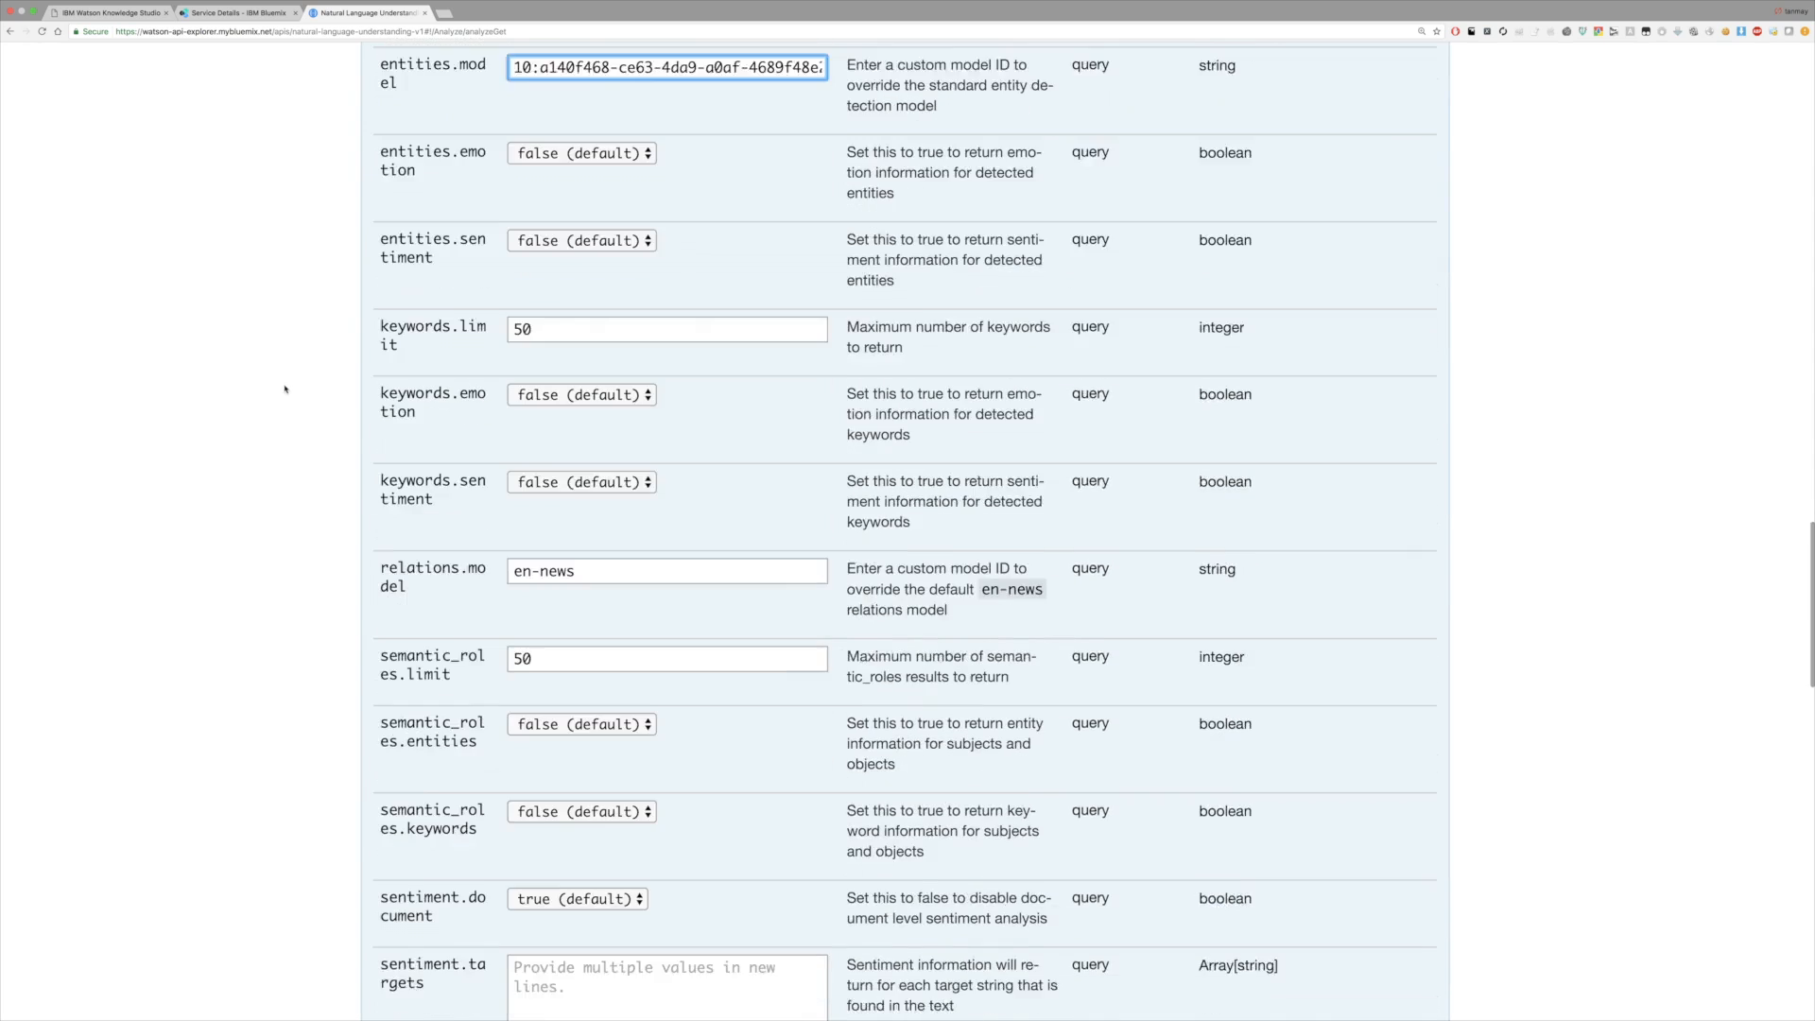
pyautogui.scroll(-9, 288, 392)
pyautogui.press('Return')
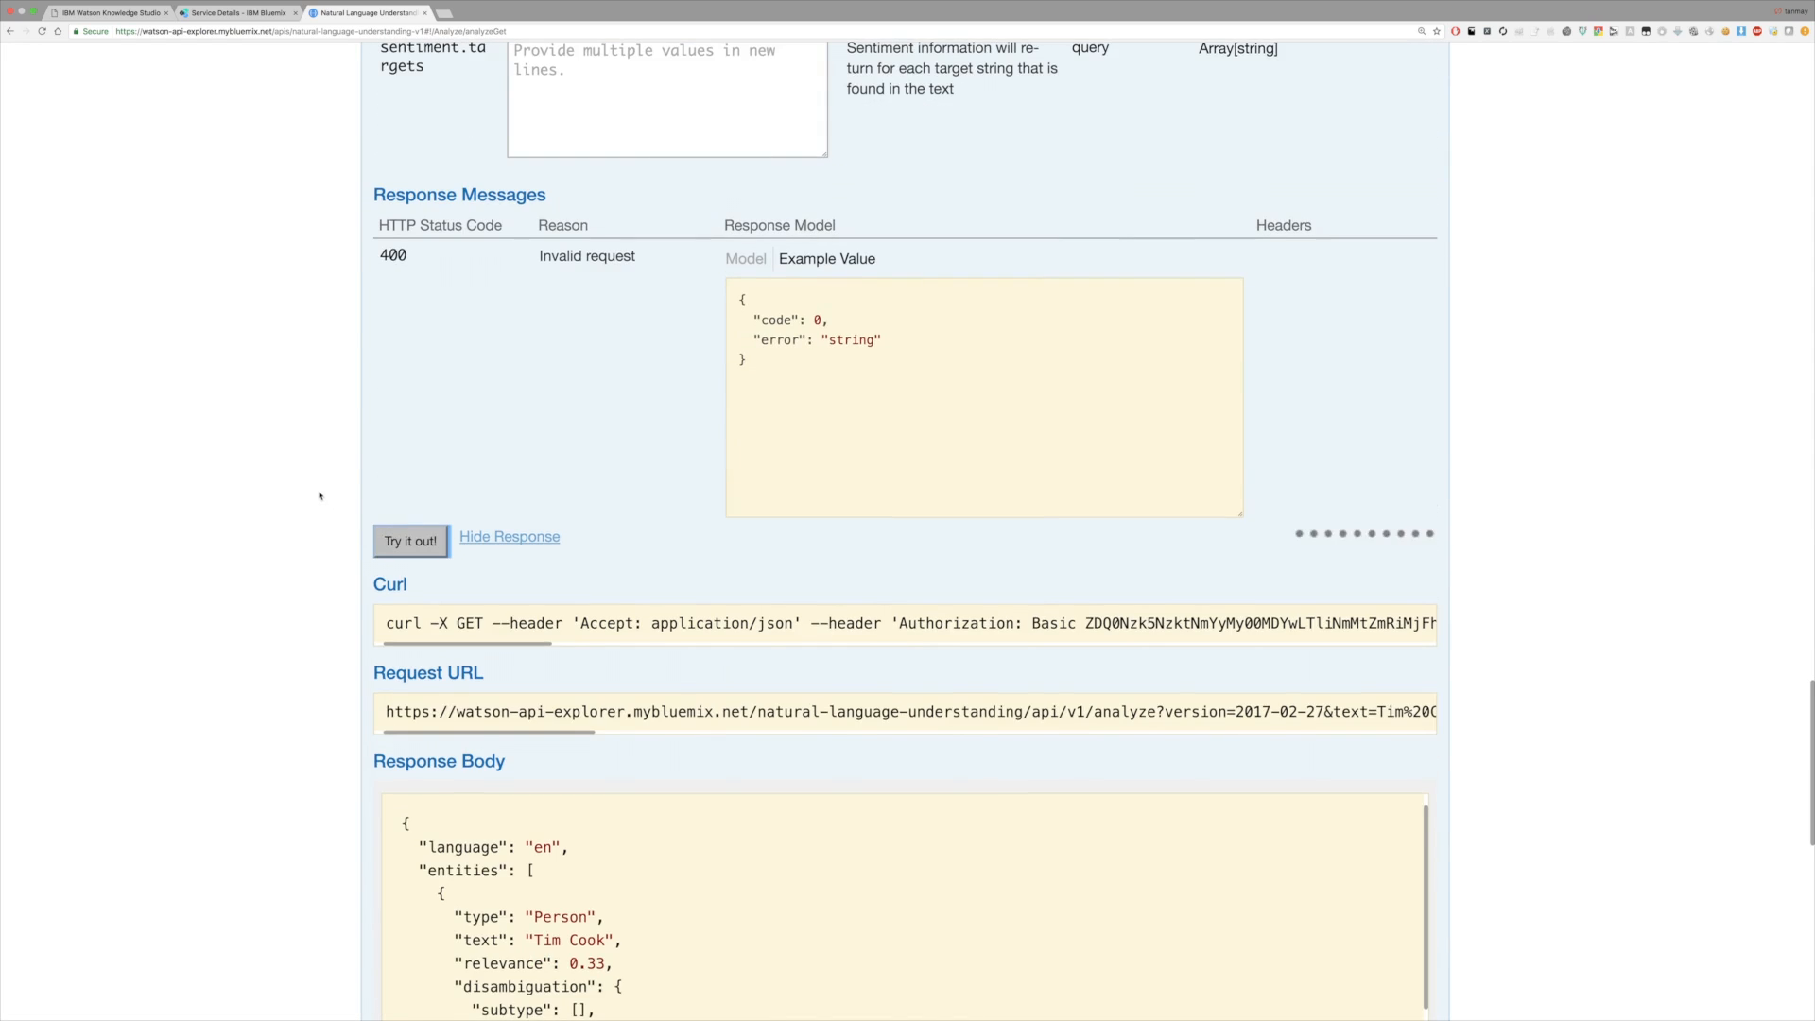
pyautogui.scroll(-5, 320, 495)
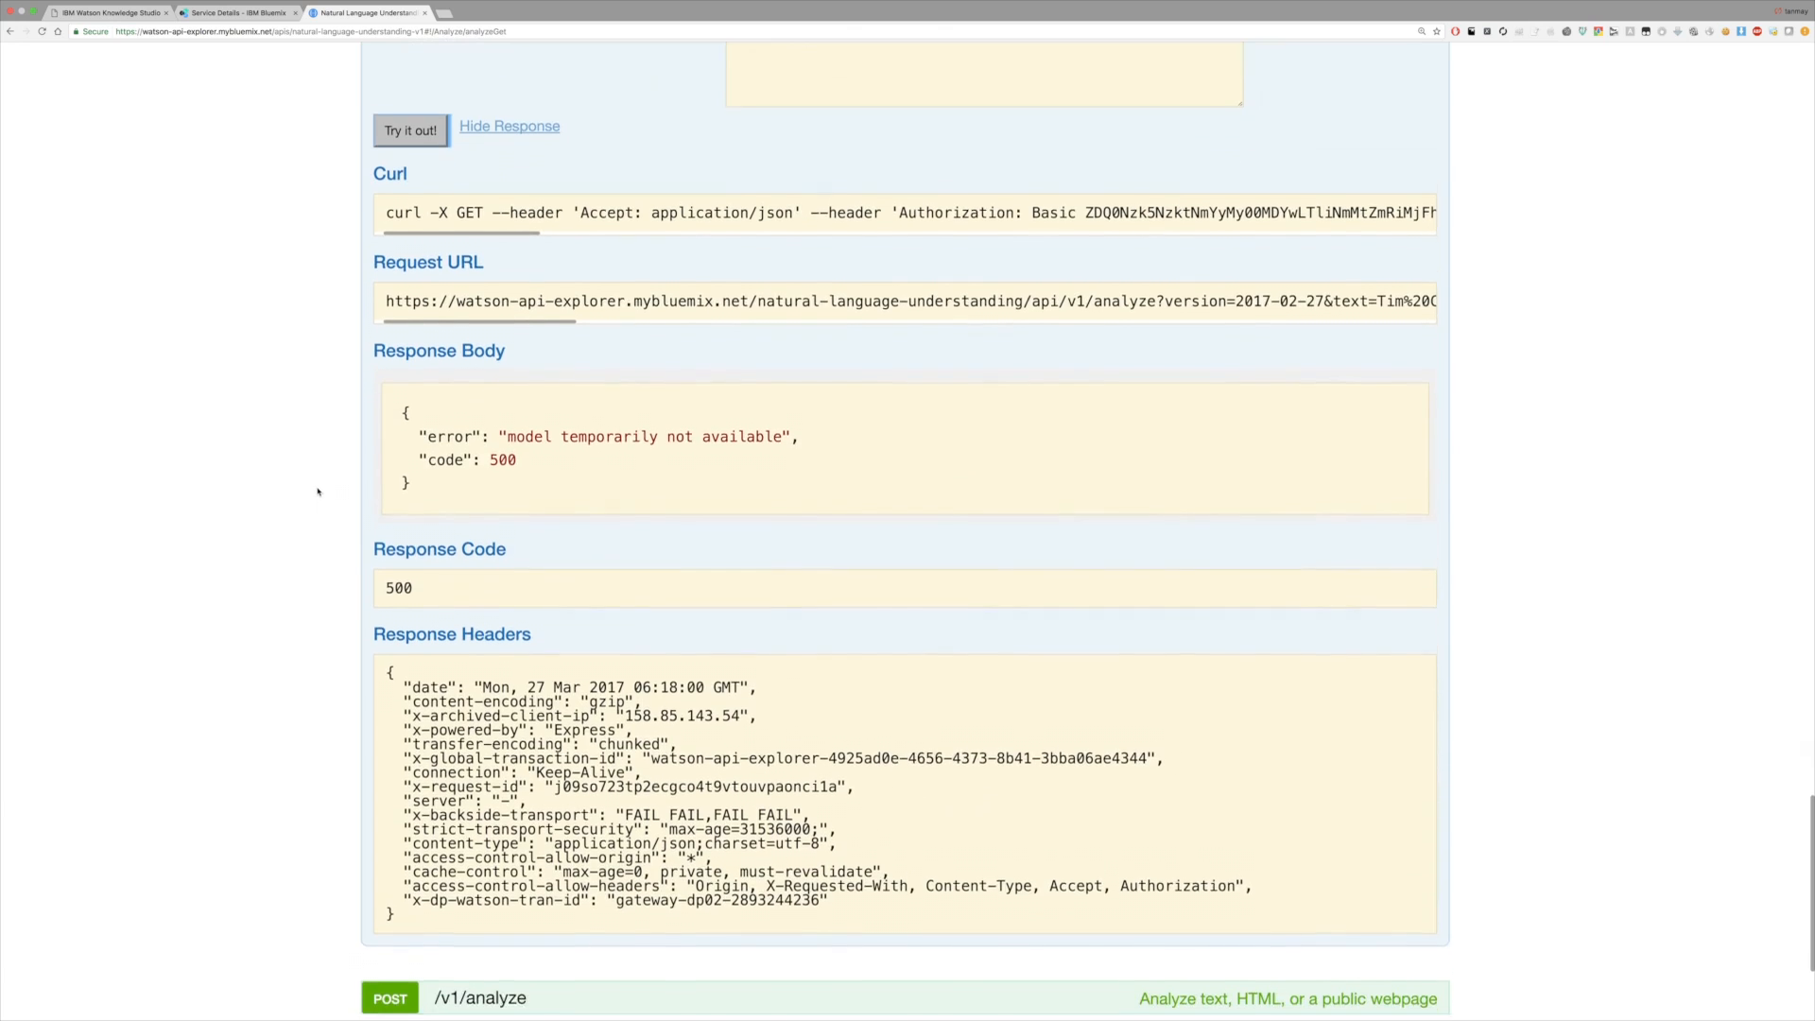
pyautogui.scroll(-1, 318, 491)
pyautogui.doubleClick(504, 422)
pyautogui.click(533, 401)
pyautogui.moveTo(533, 402); pyautogui.dragTo(721, 398)
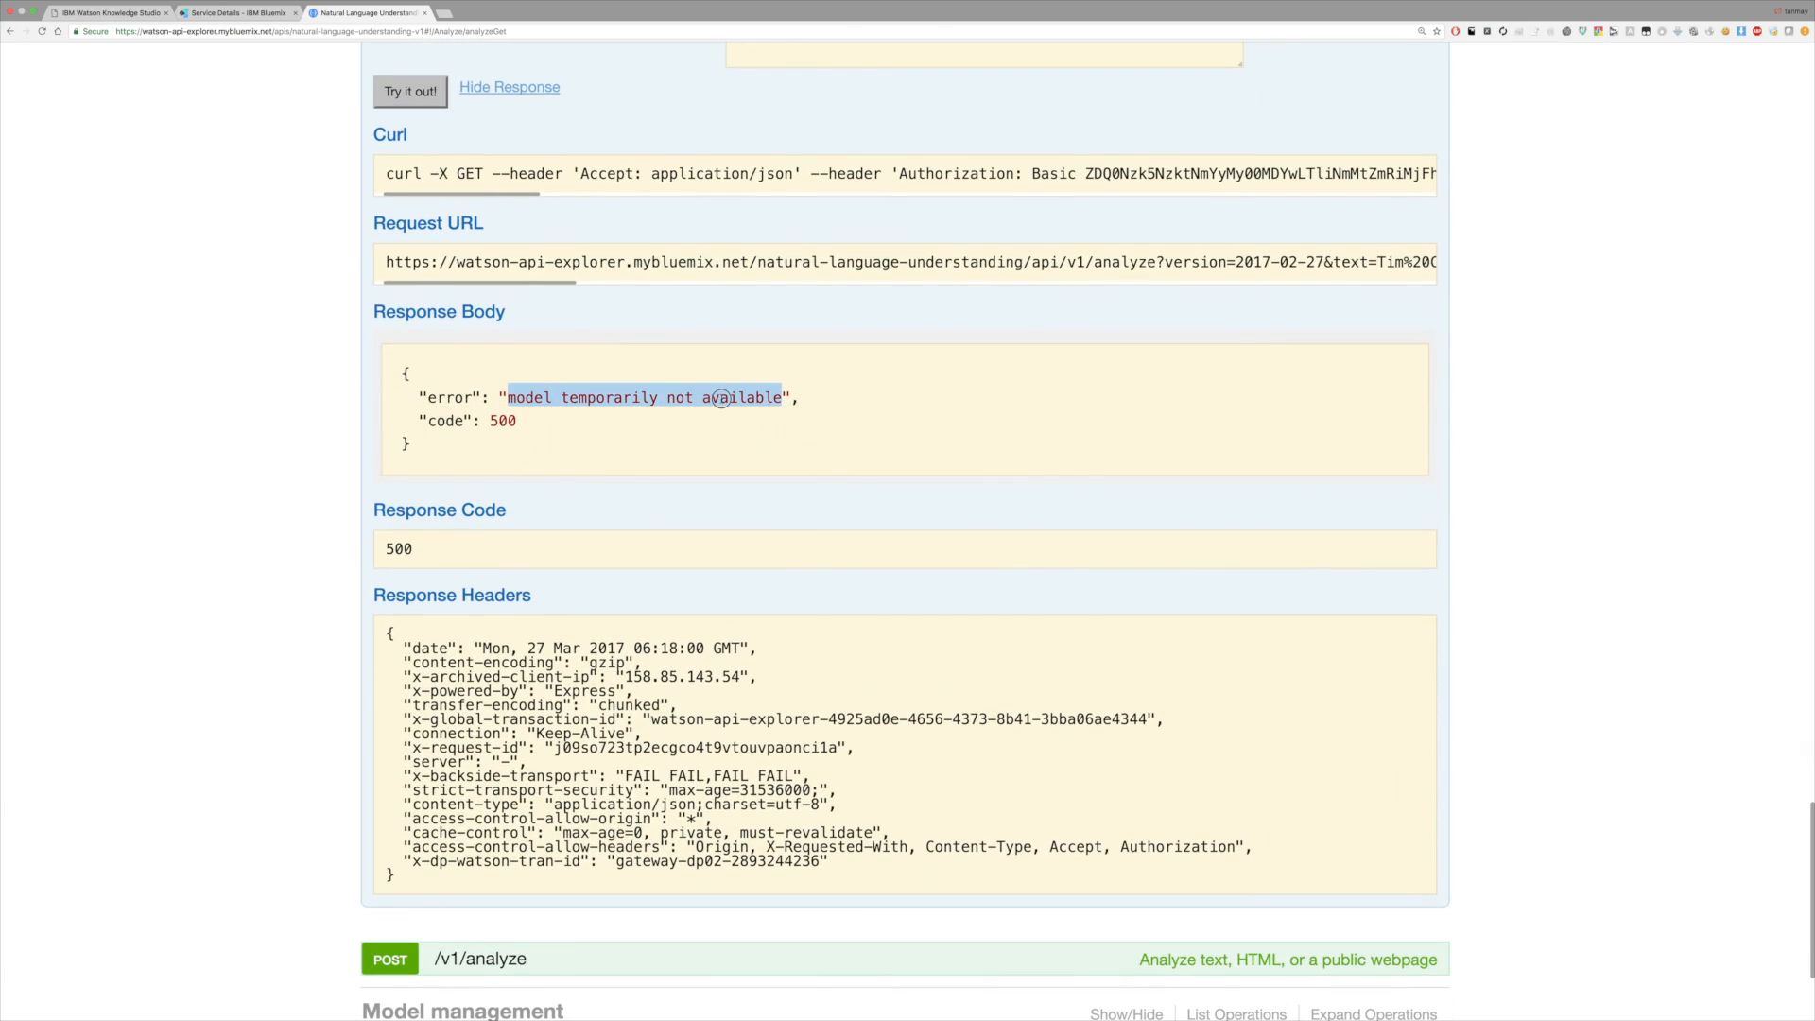
pyautogui.click(107, 28)
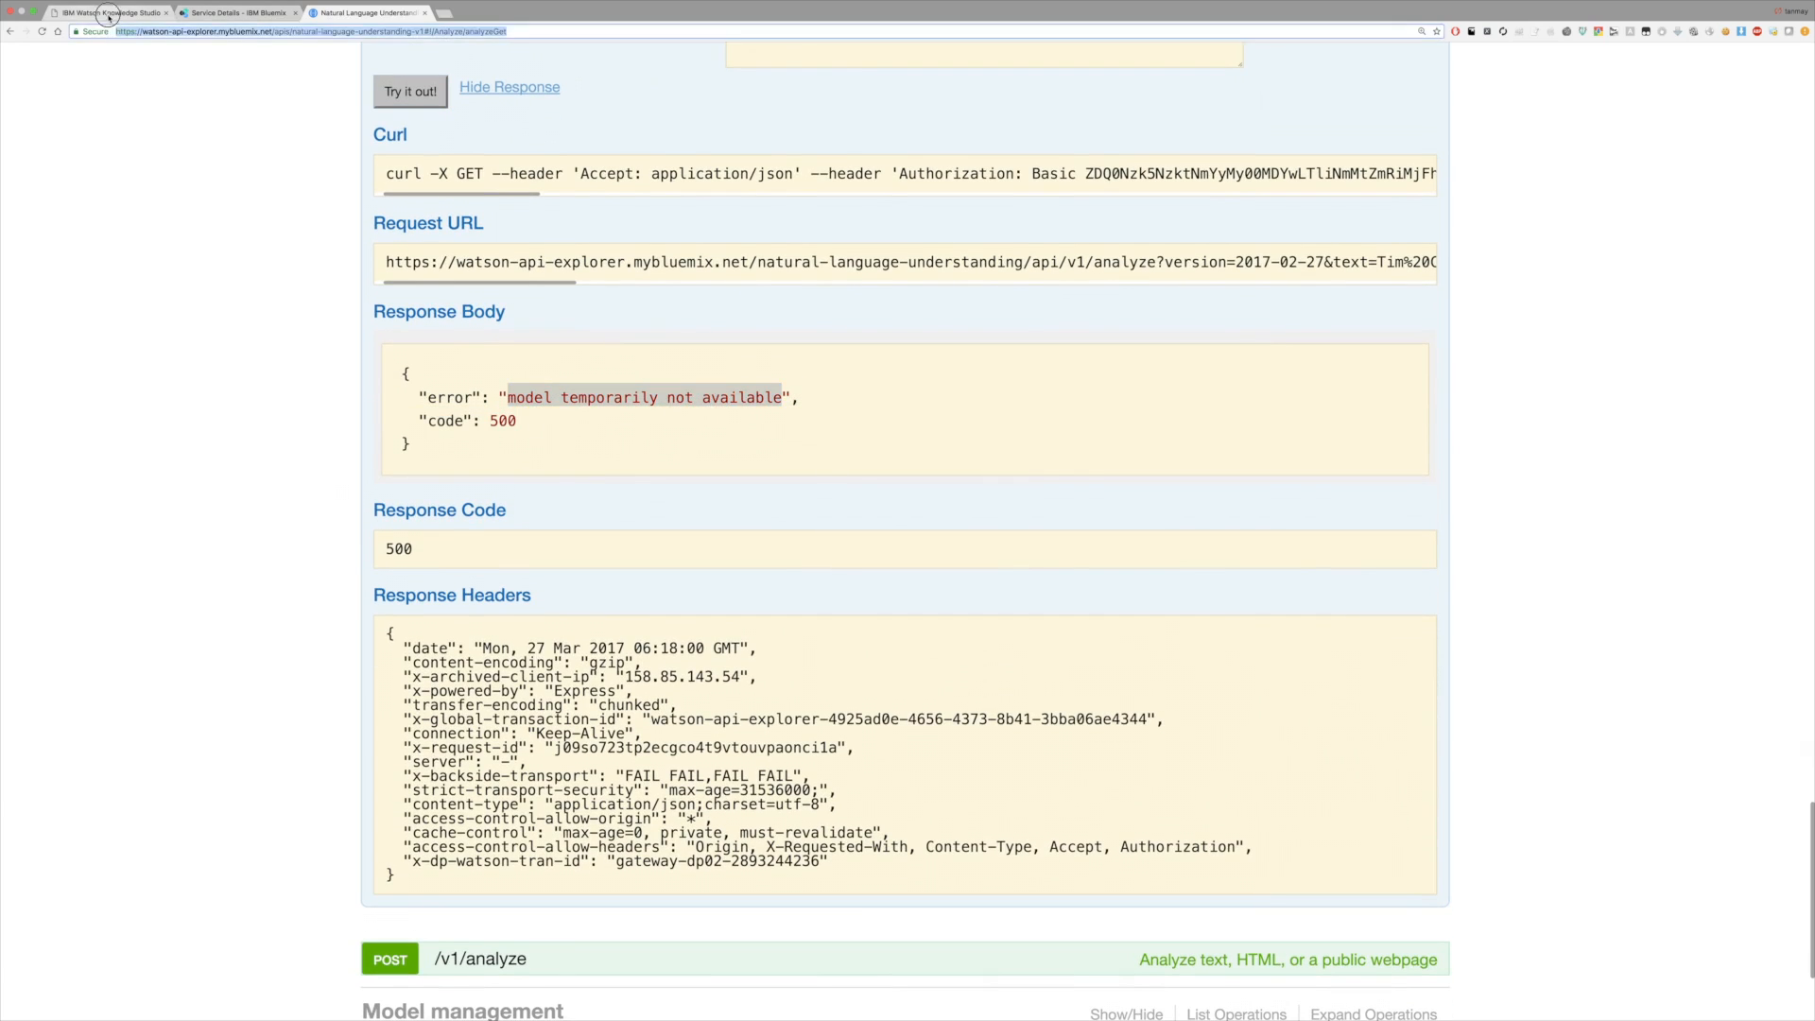
pyautogui.click(113, 14)
pyautogui.click(371, 14)
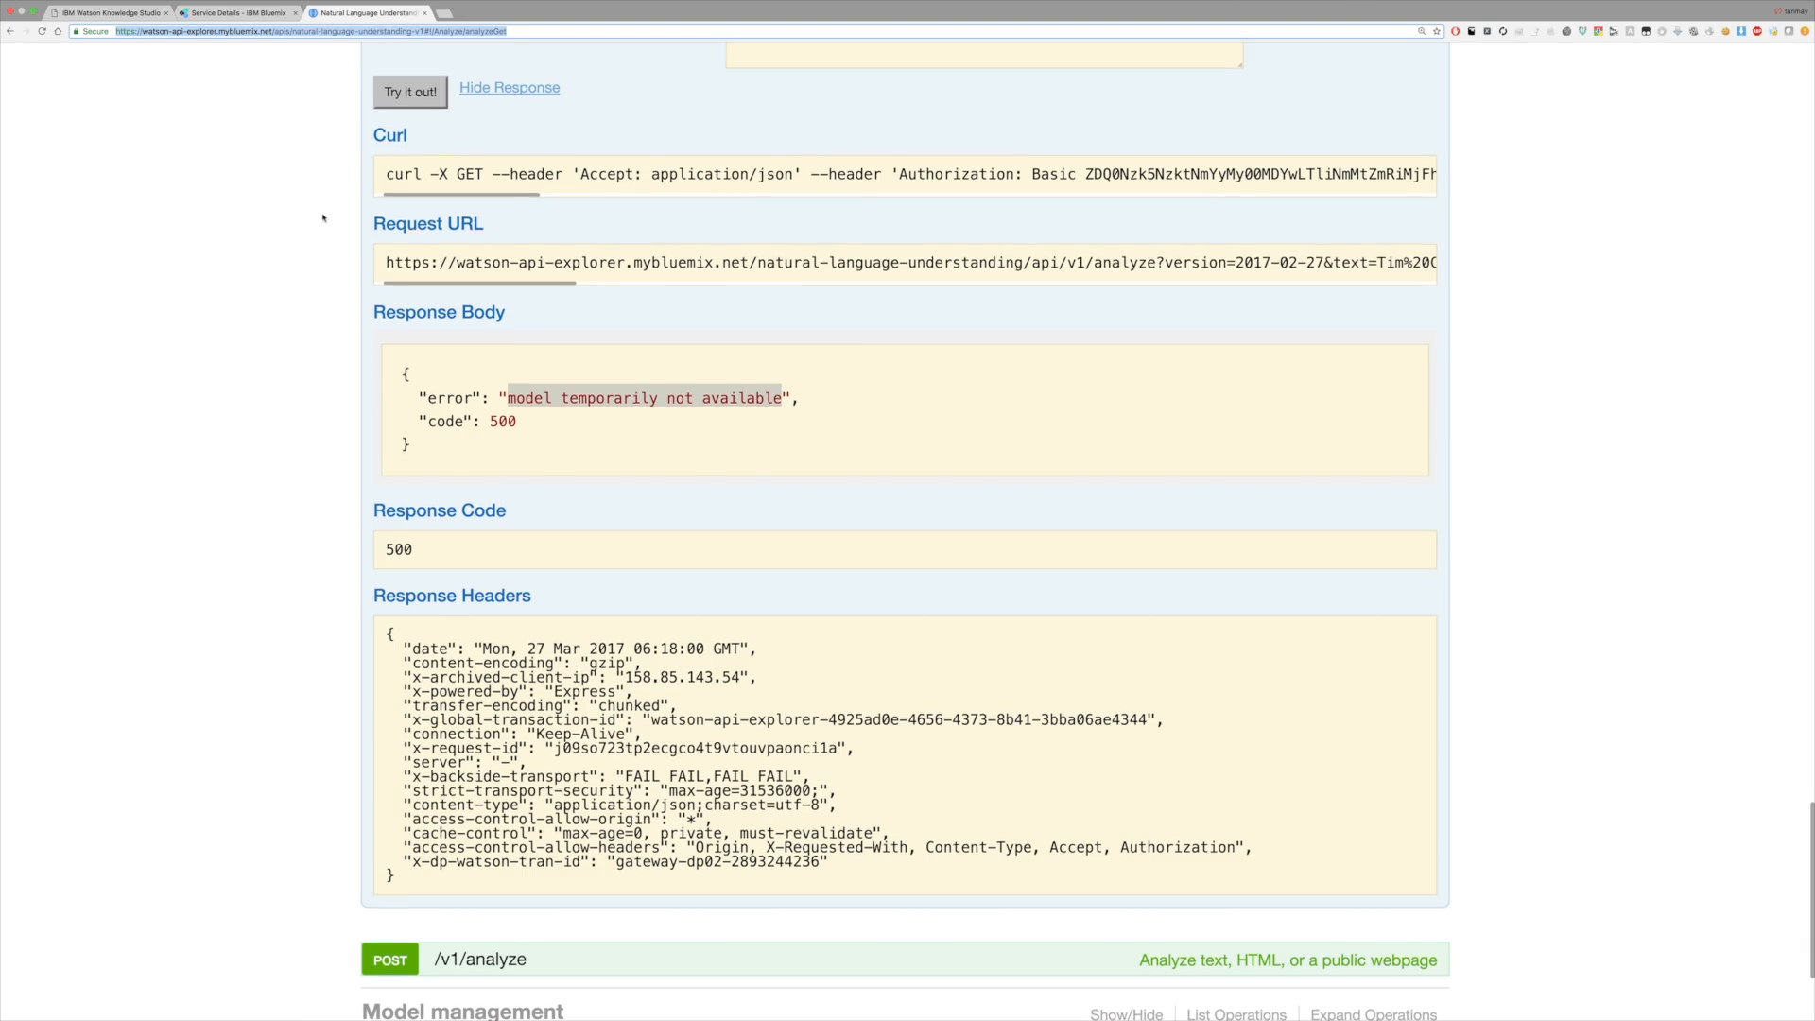
pyautogui.scroll(10, 312, 189)
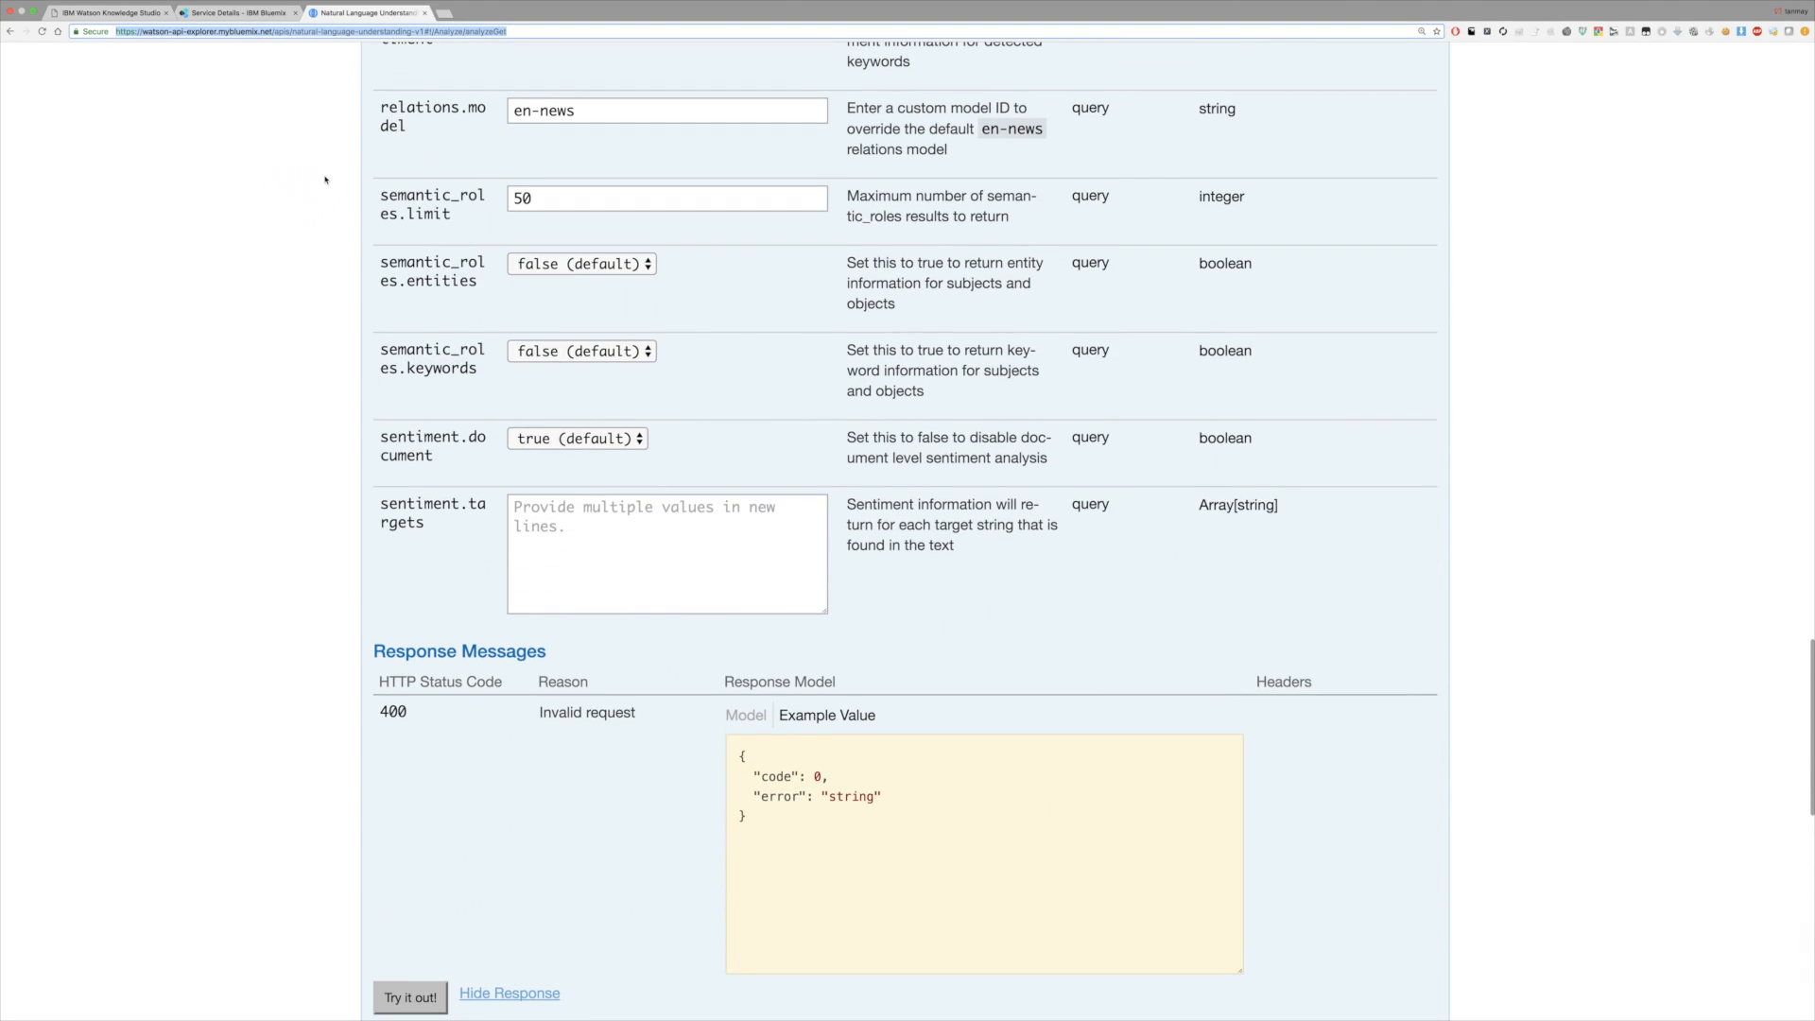
pyautogui.scroll(5, 312, 186)
pyautogui.scroll(-7, 306, 194)
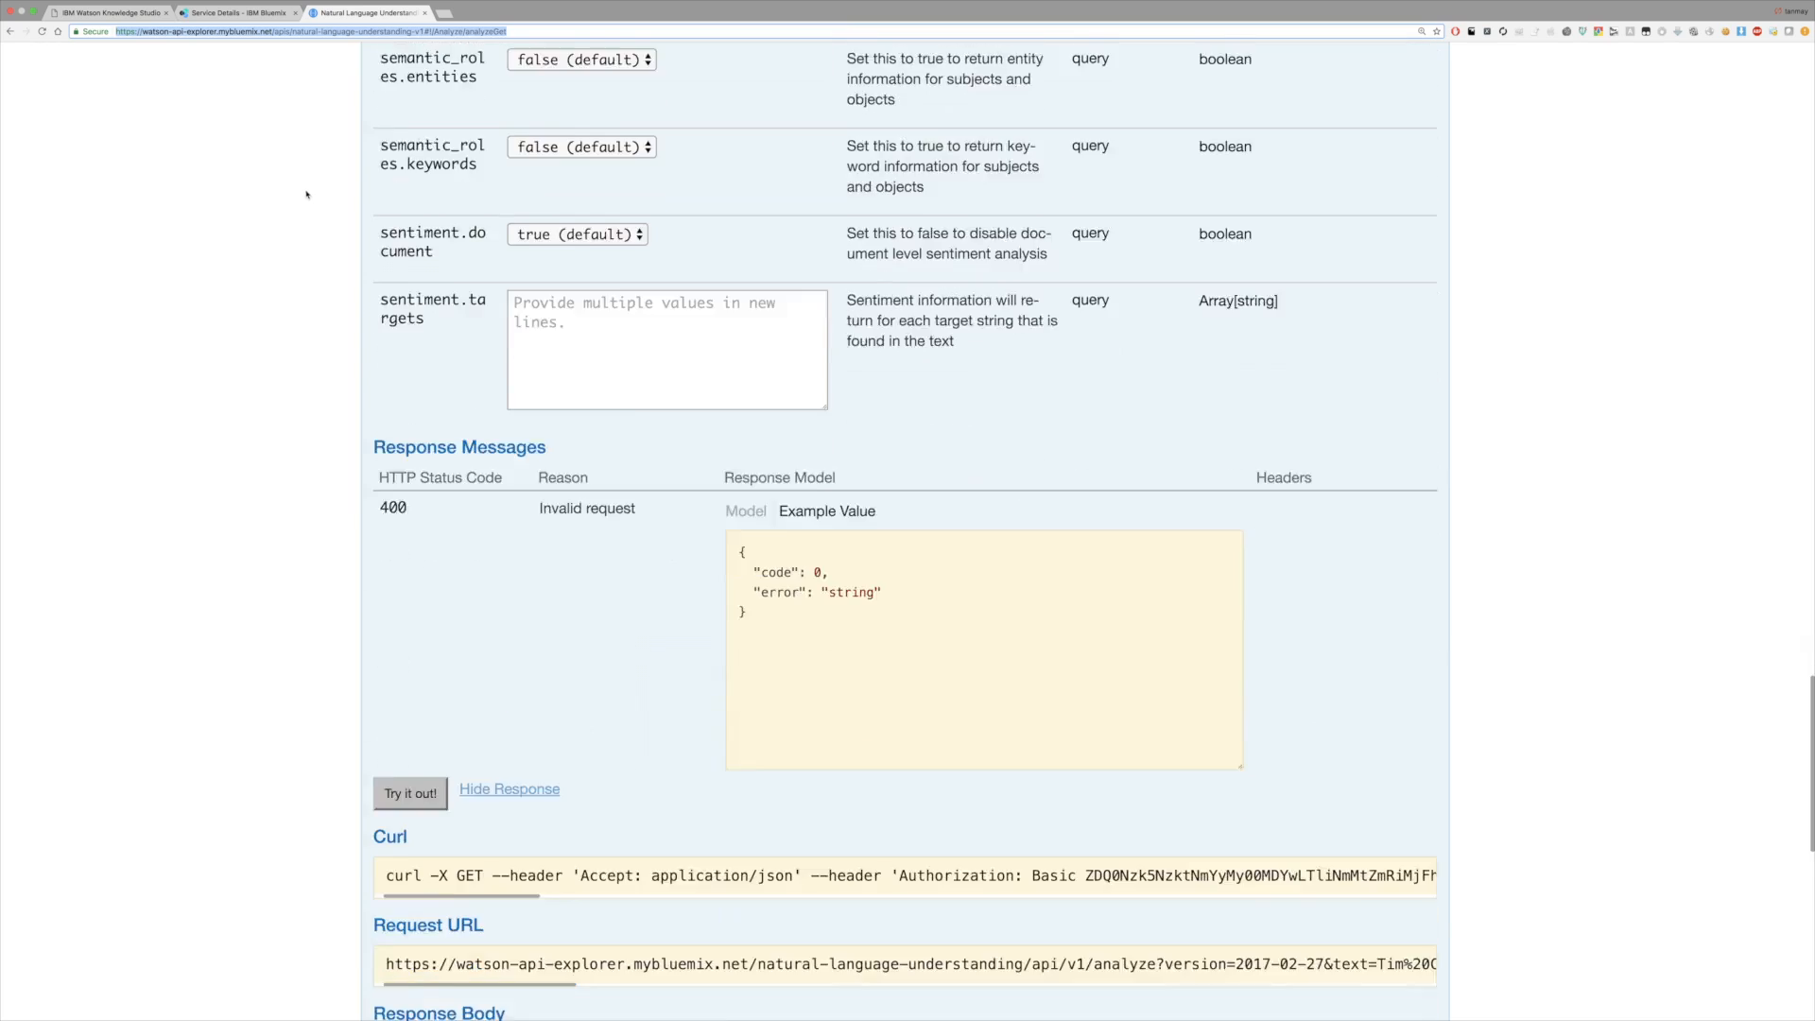
pyautogui.scroll(-5, 306, 195)
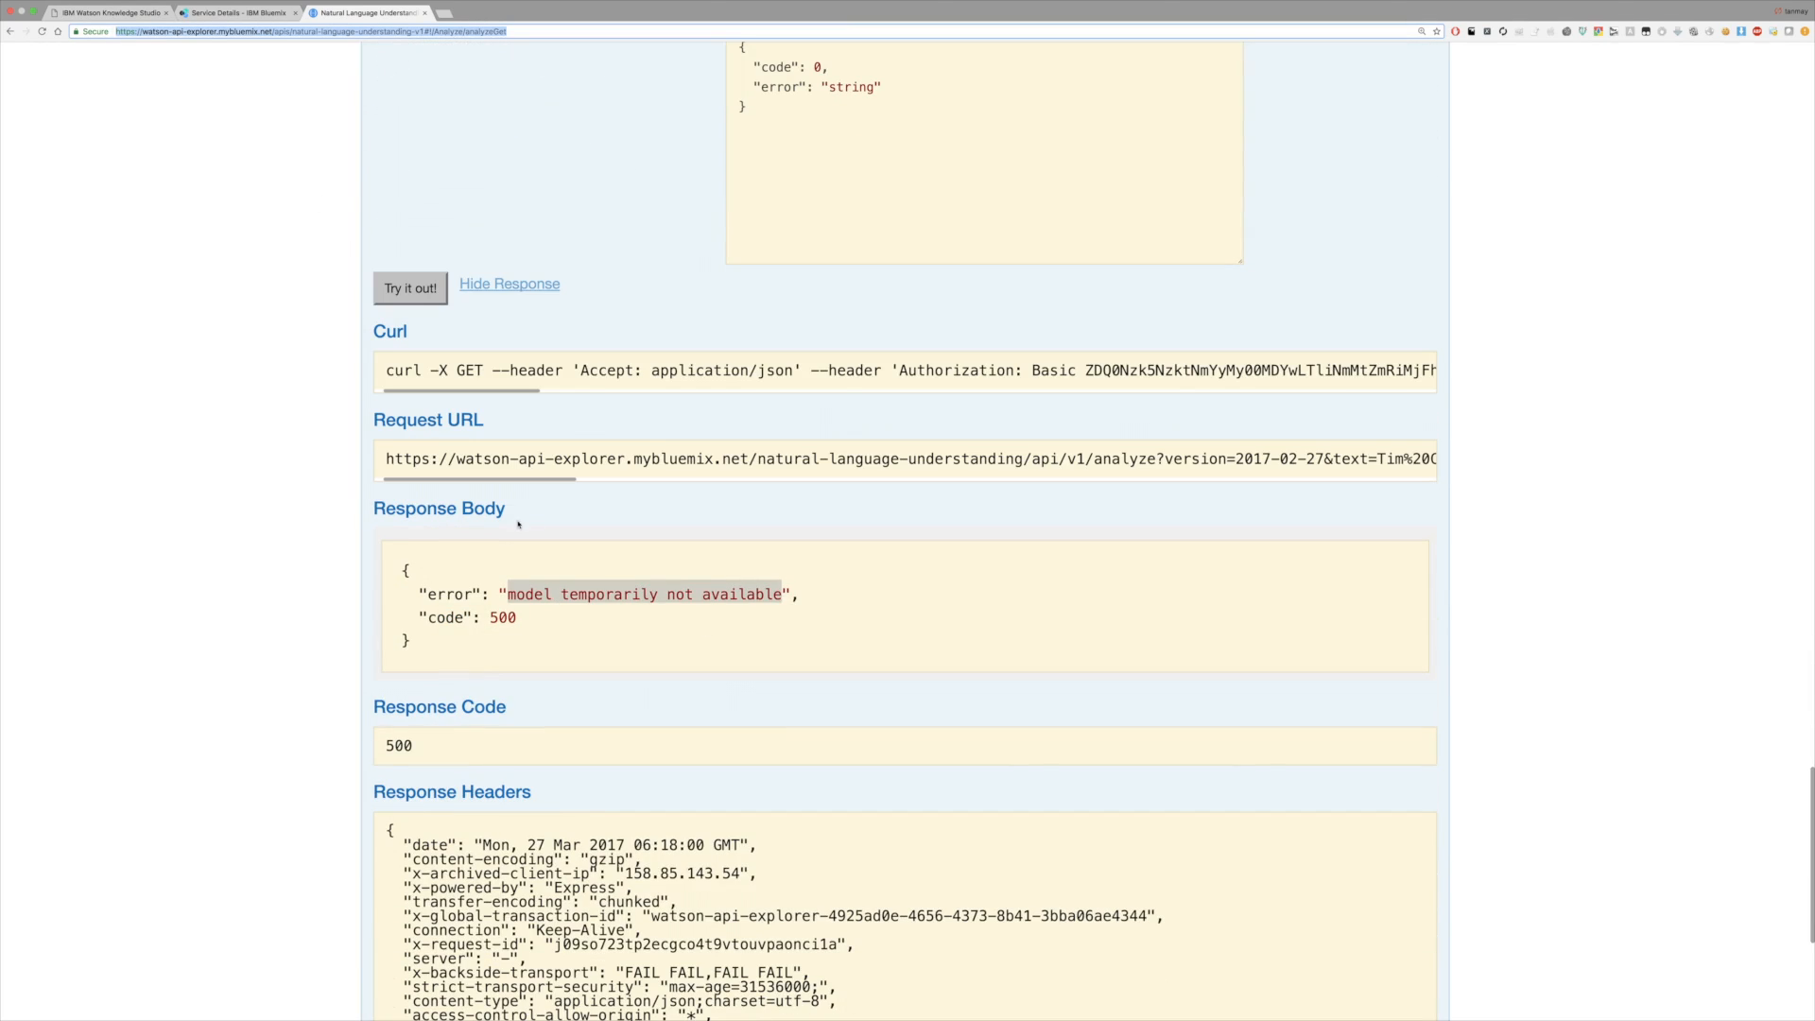
# Rerun the GET /v1/analyze request with the custom entities model
pyautogui.moveTo(685, 3)
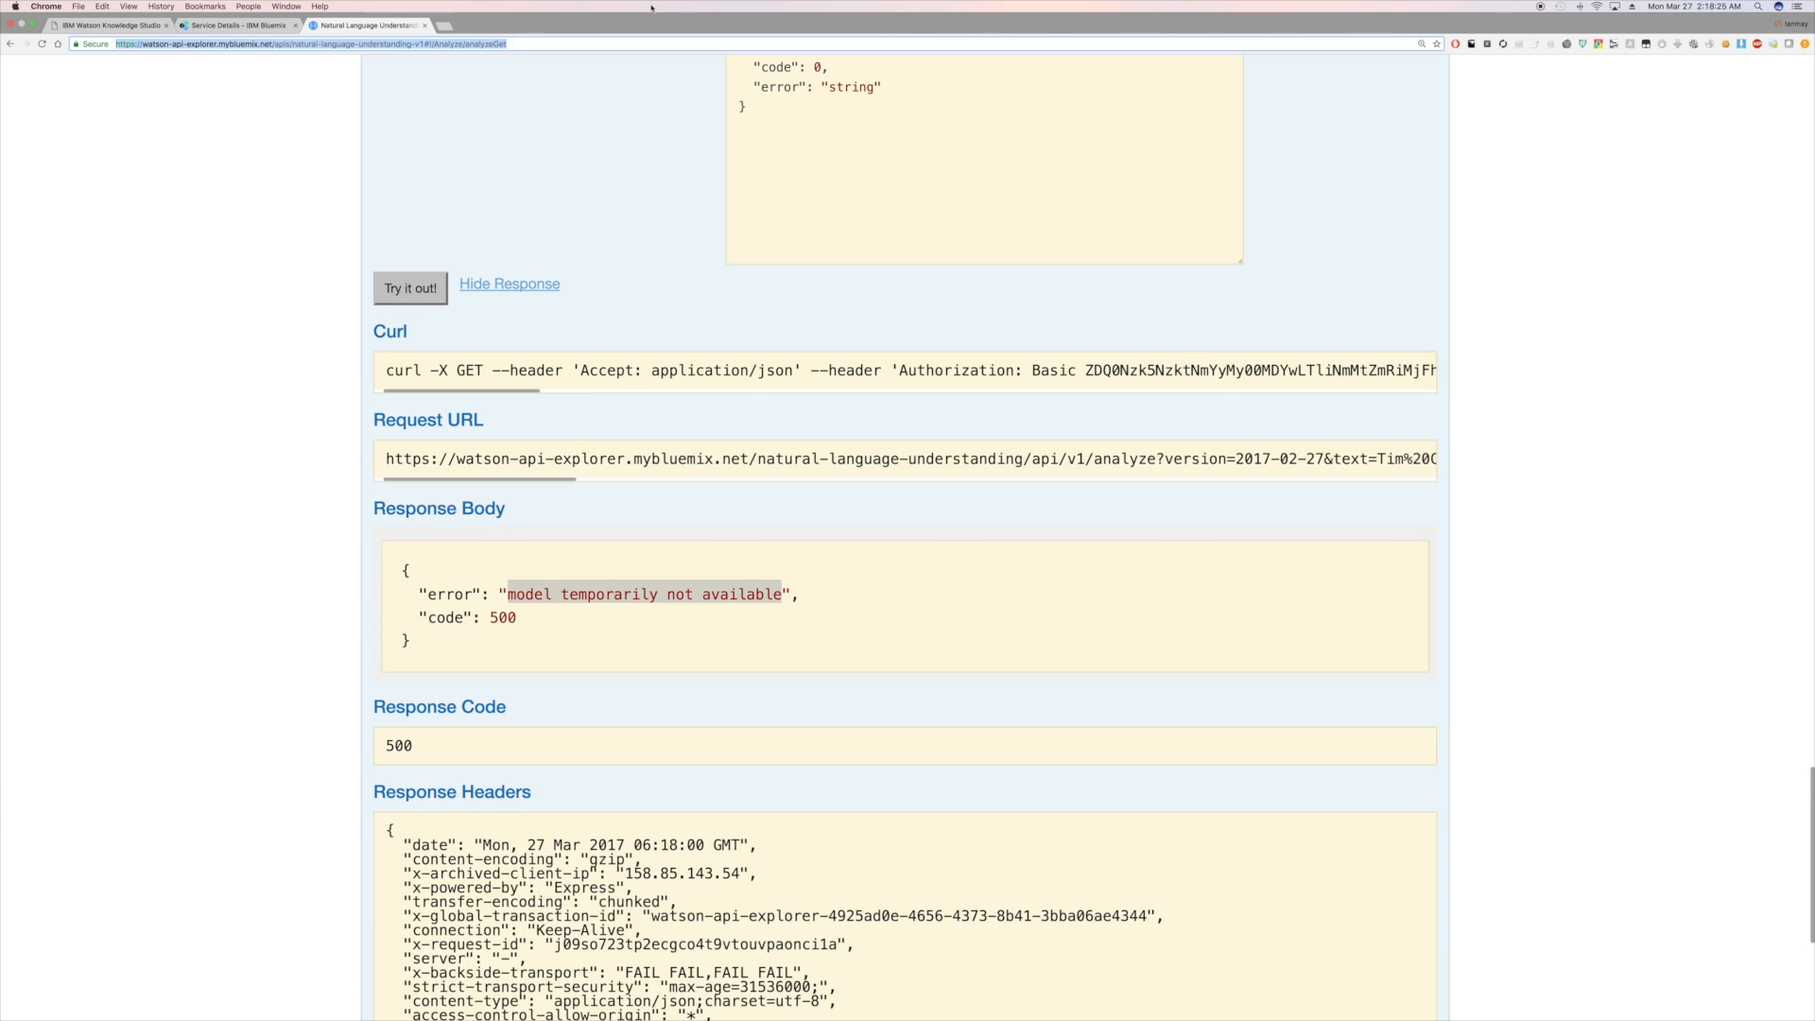
pyautogui.click(214, 463)
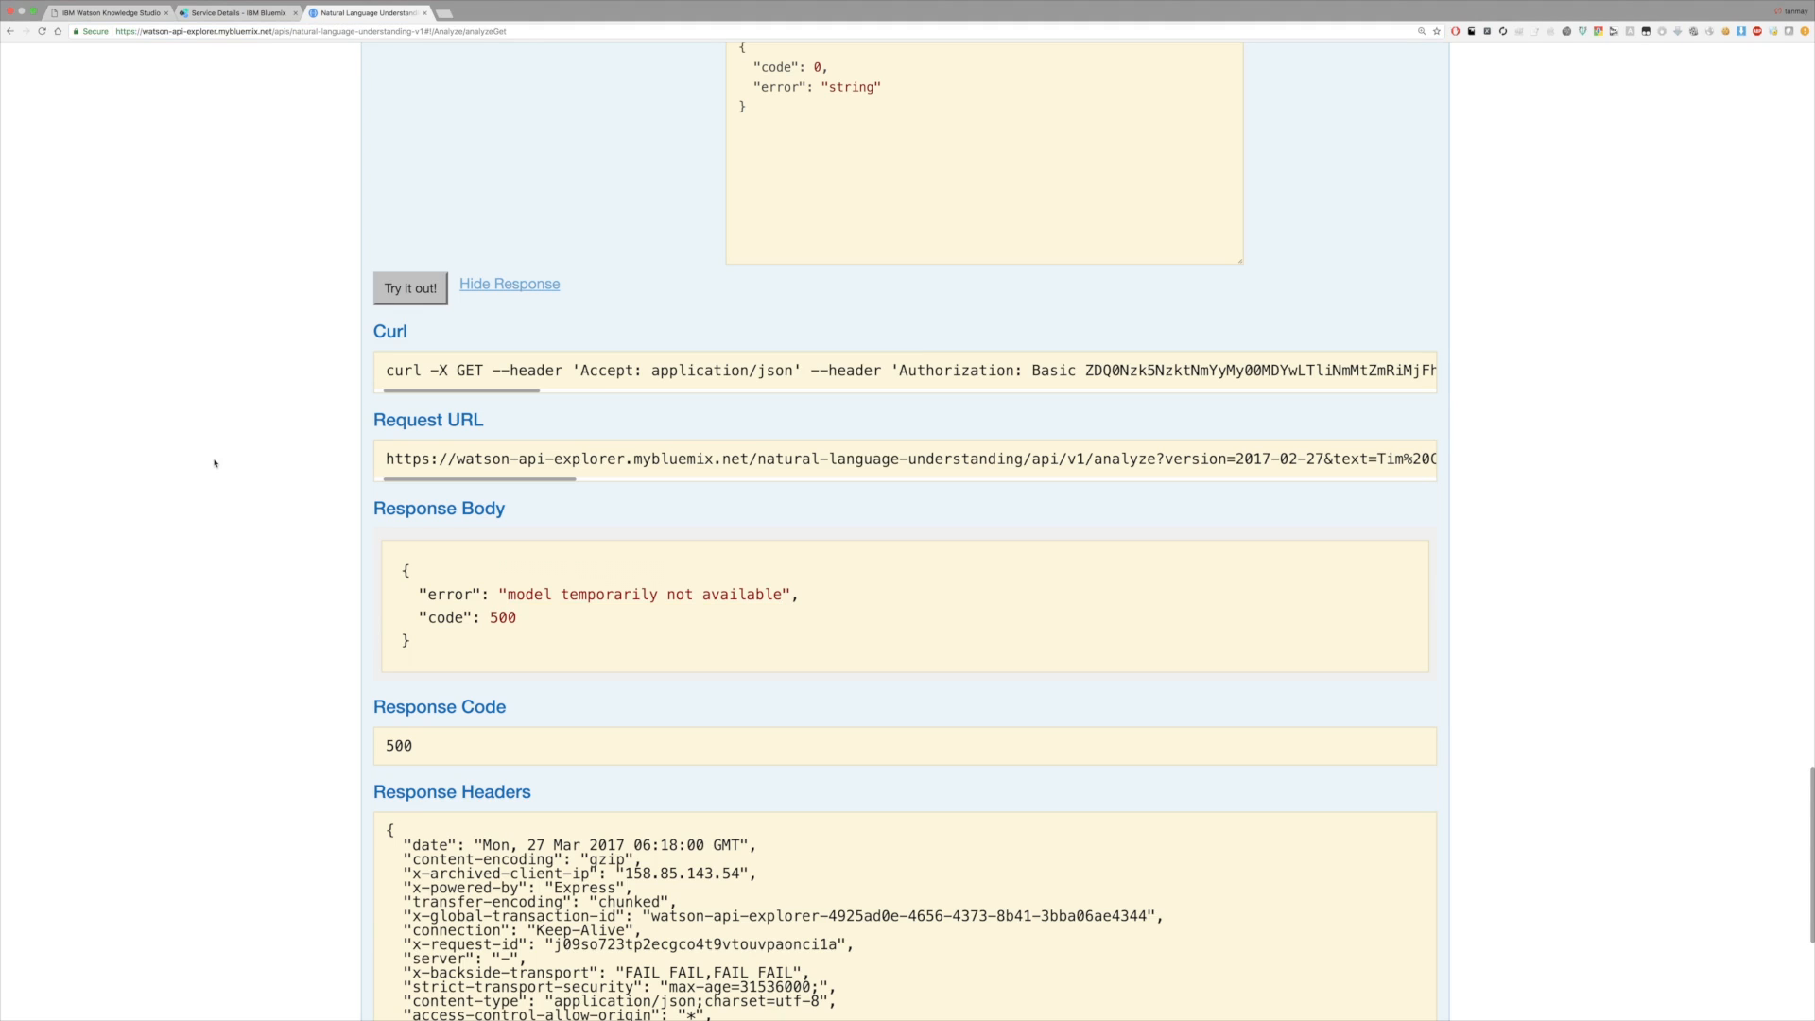
pyautogui.click(391, 300)
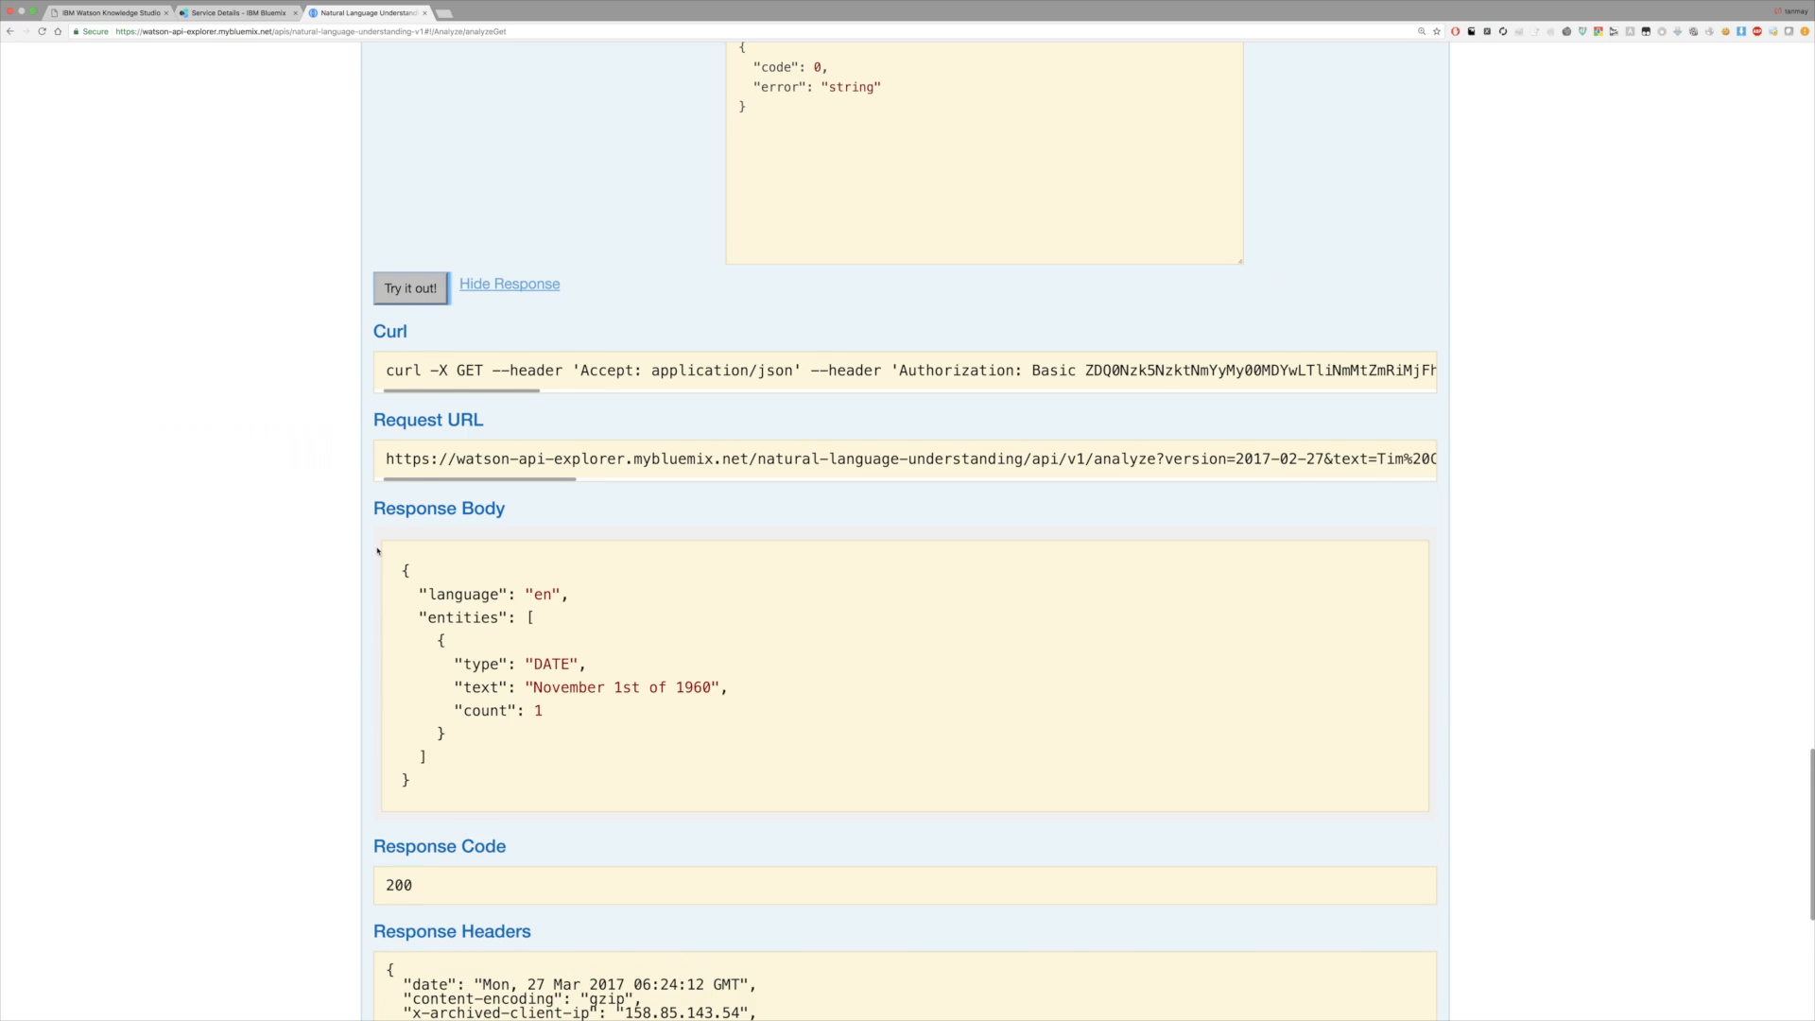
# Examine the type and text of the entity returned in the response body of the GET /v1/analyze request
pyautogui.scroll(-5, 561, 468)
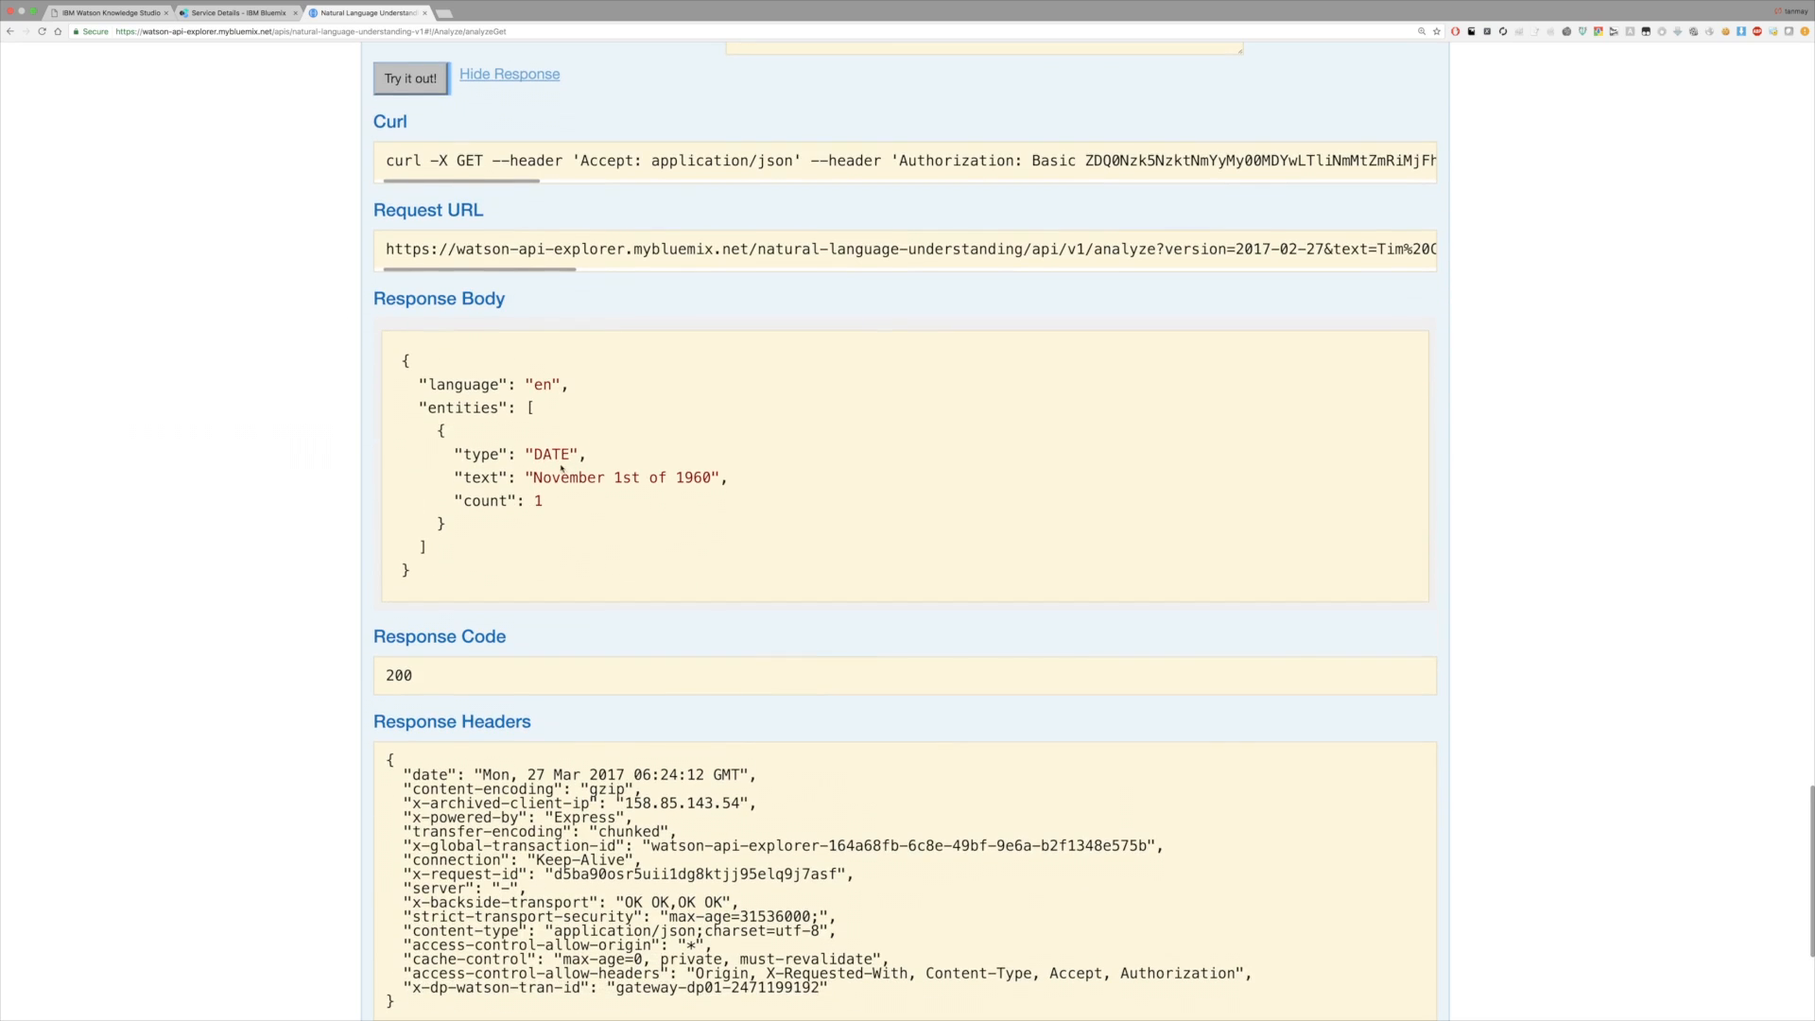
pyautogui.moveTo(534, 479); pyautogui.dragTo(691, 482)
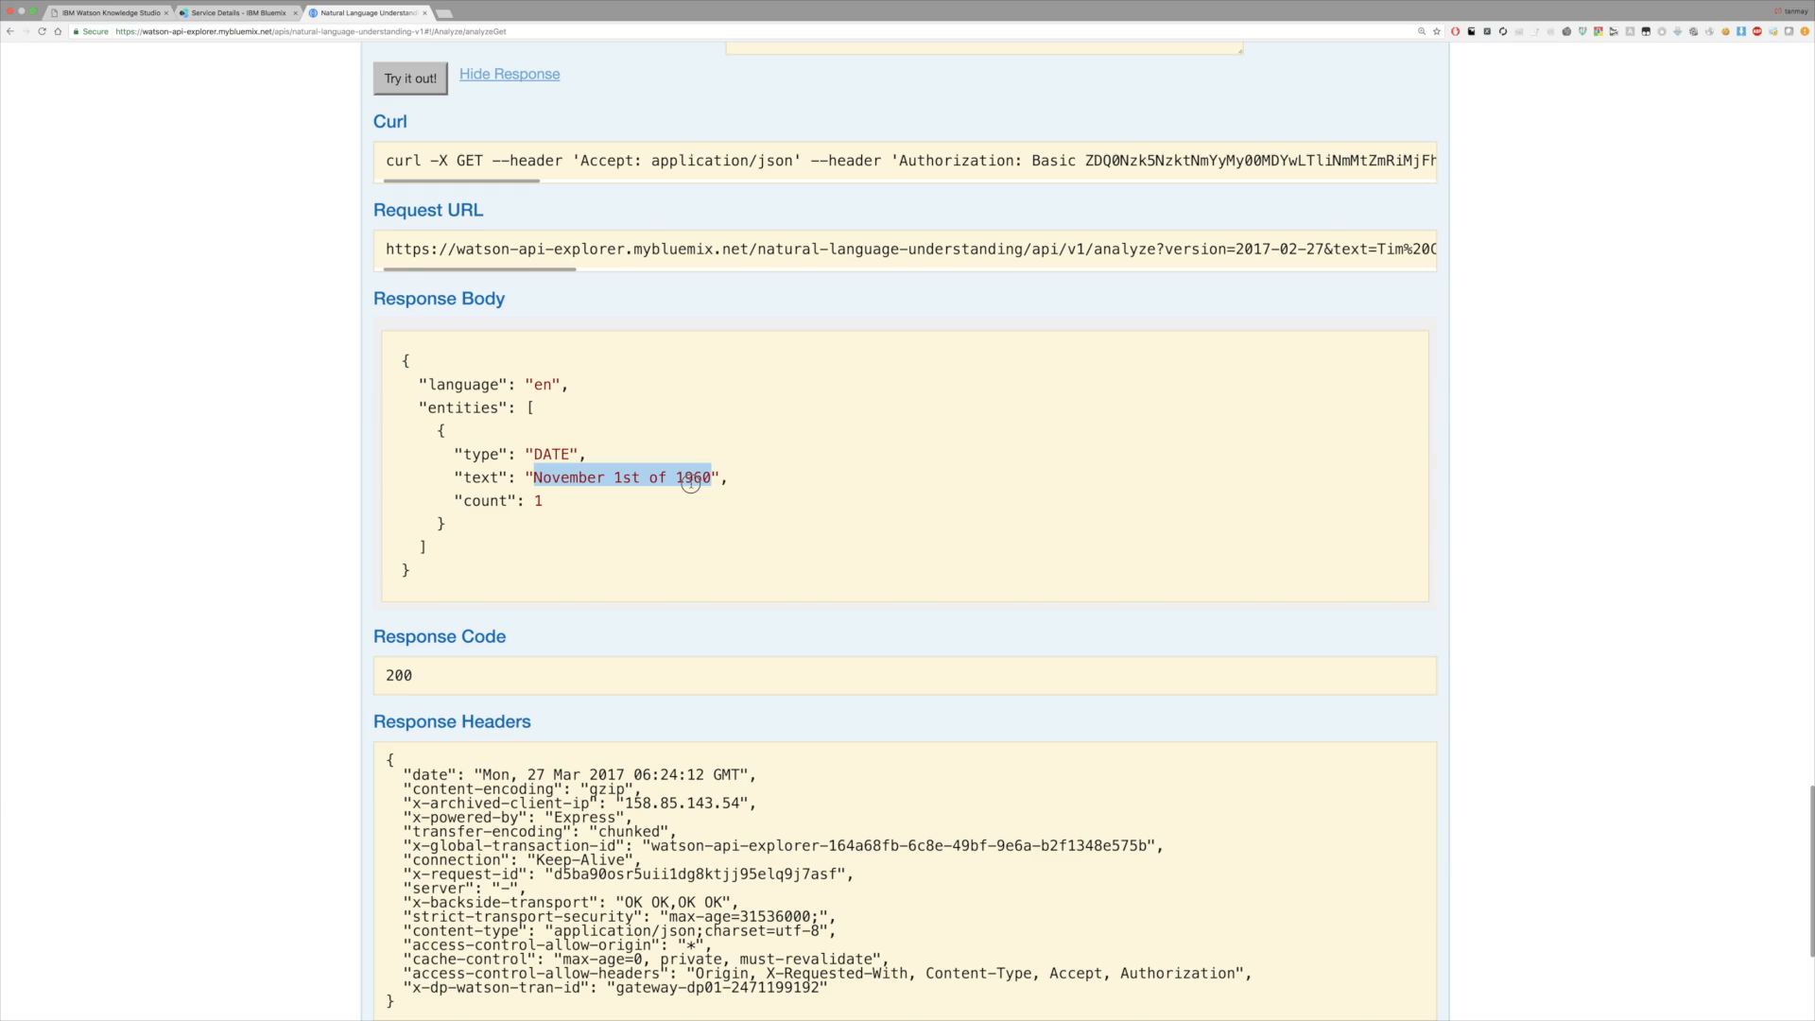
pyautogui.click(554, 478)
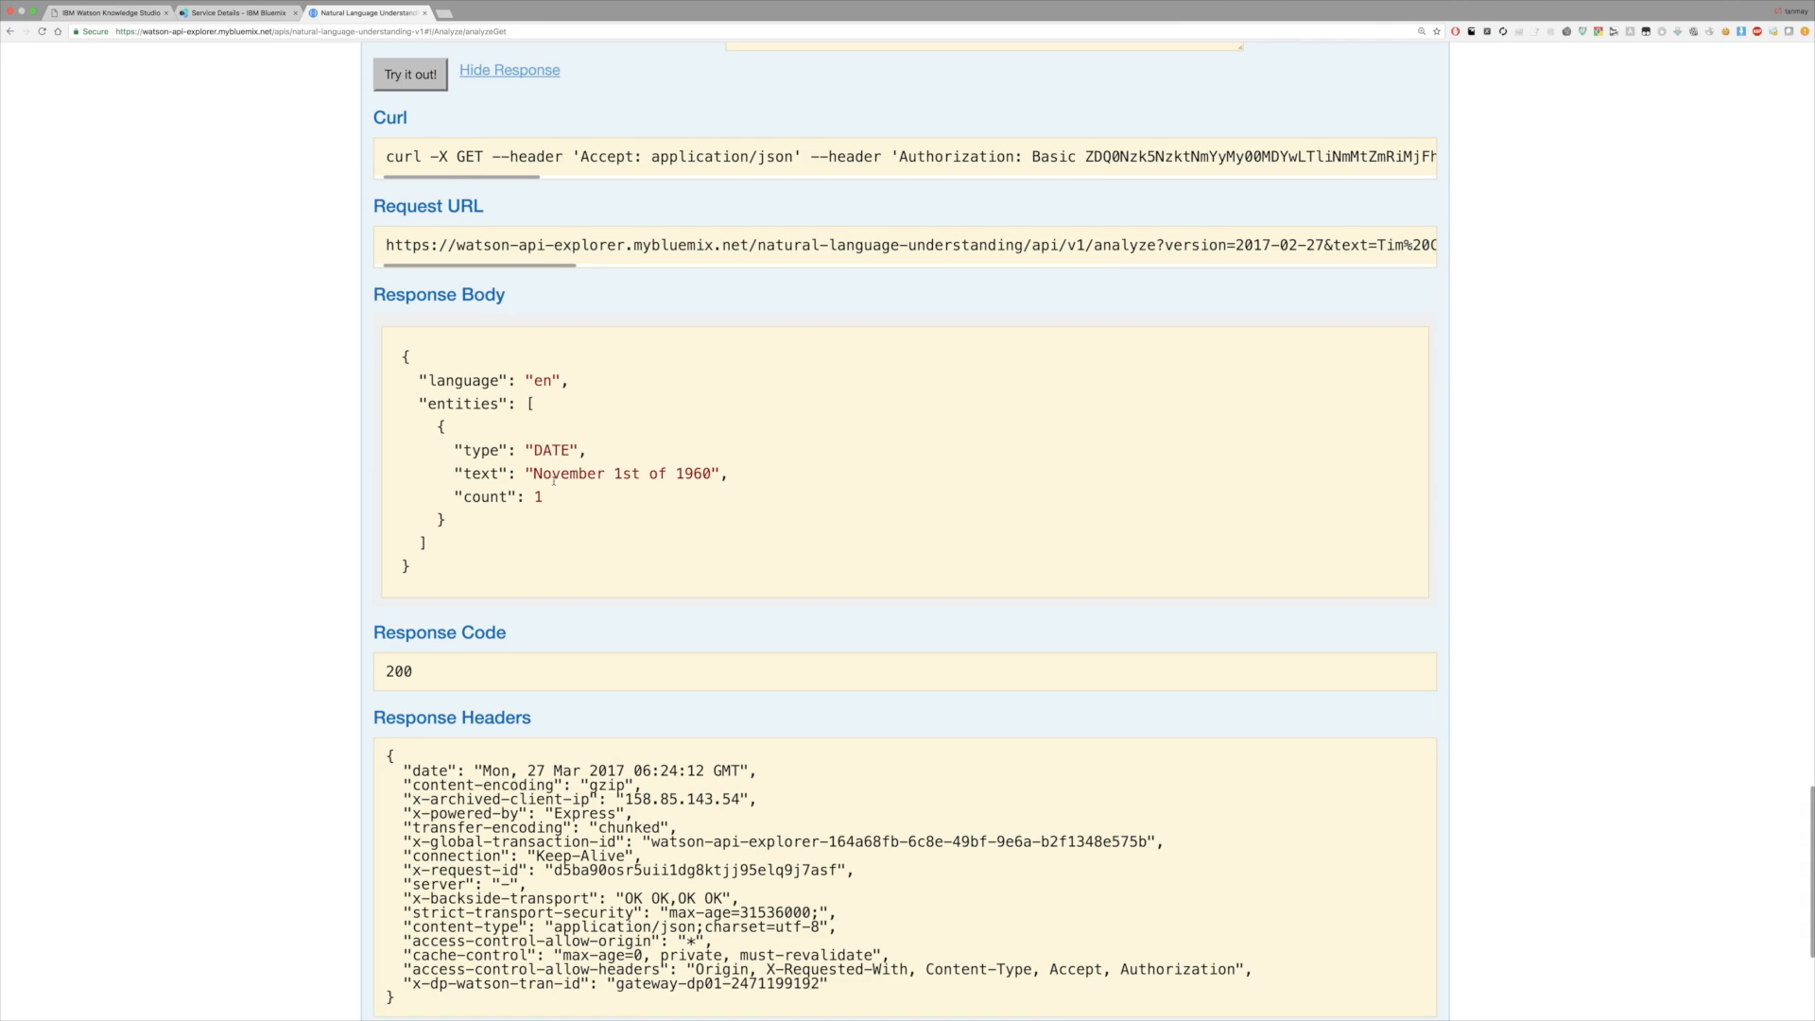
# Go back to the request's text parameter and read through the full analysed sentence to compare it with the extracted entity
pyautogui.scroll(20, 553, 479)
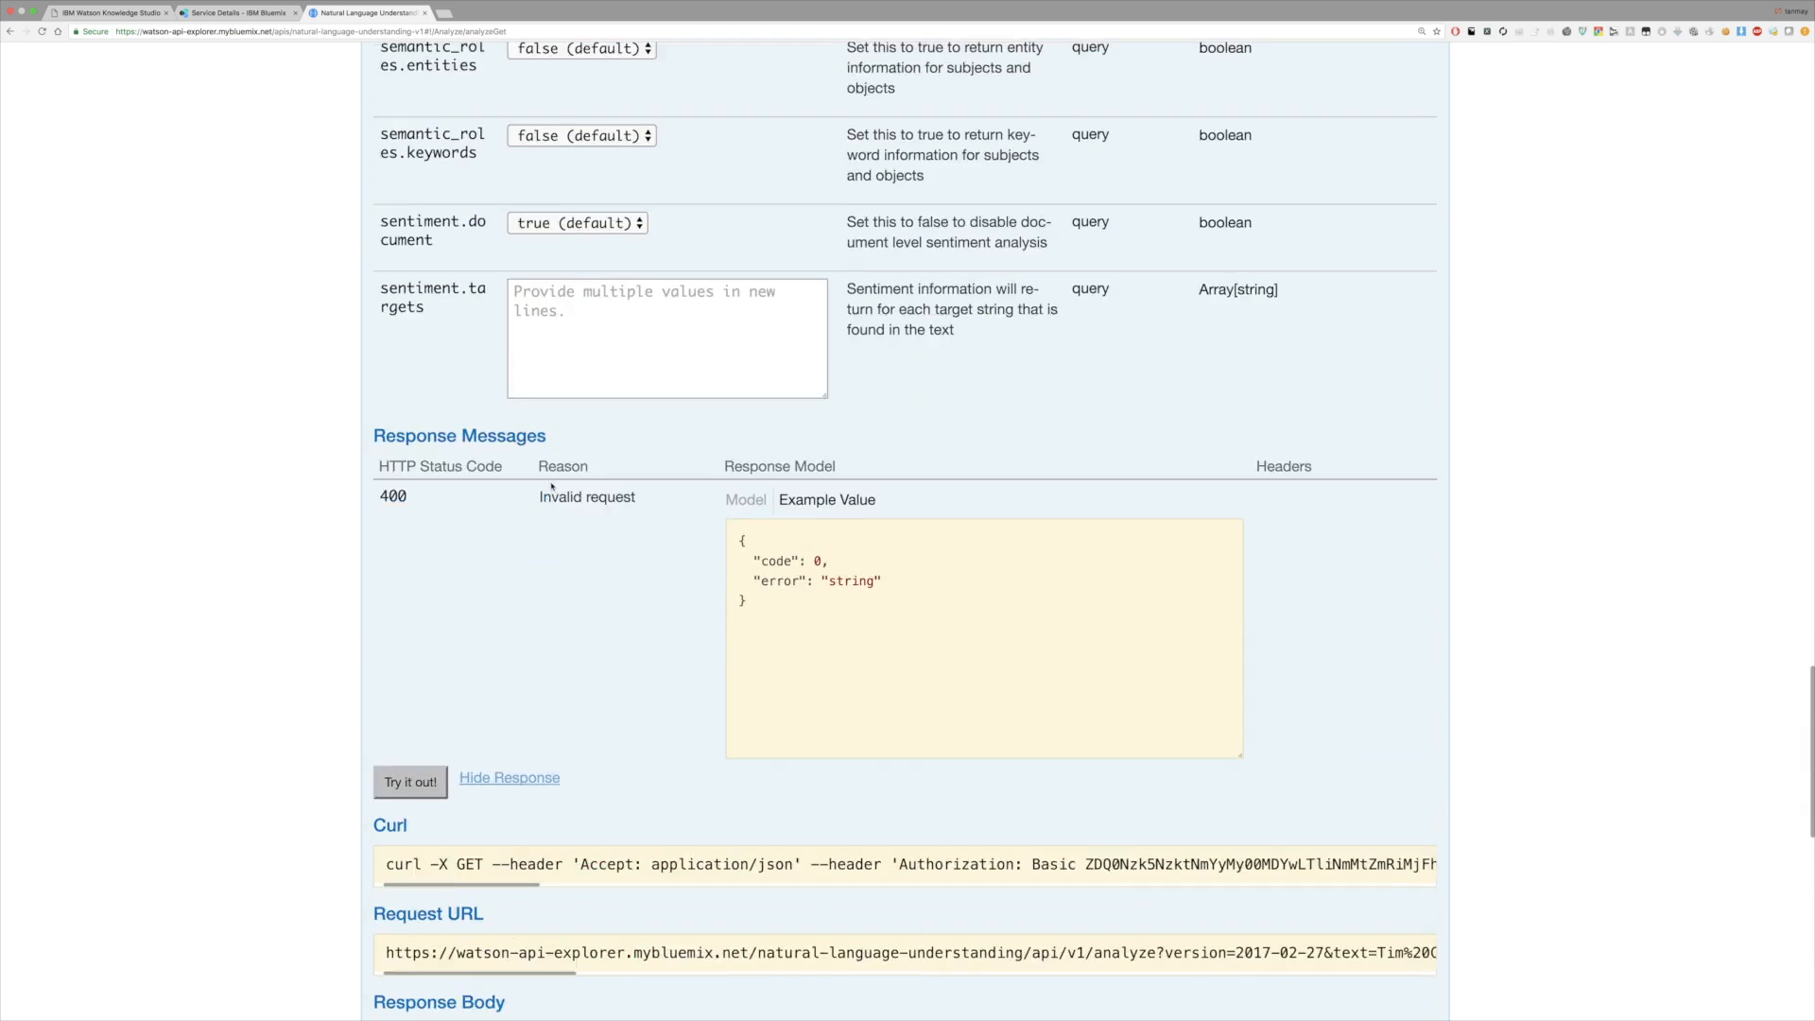
pyautogui.scroll(8, 543, 488)
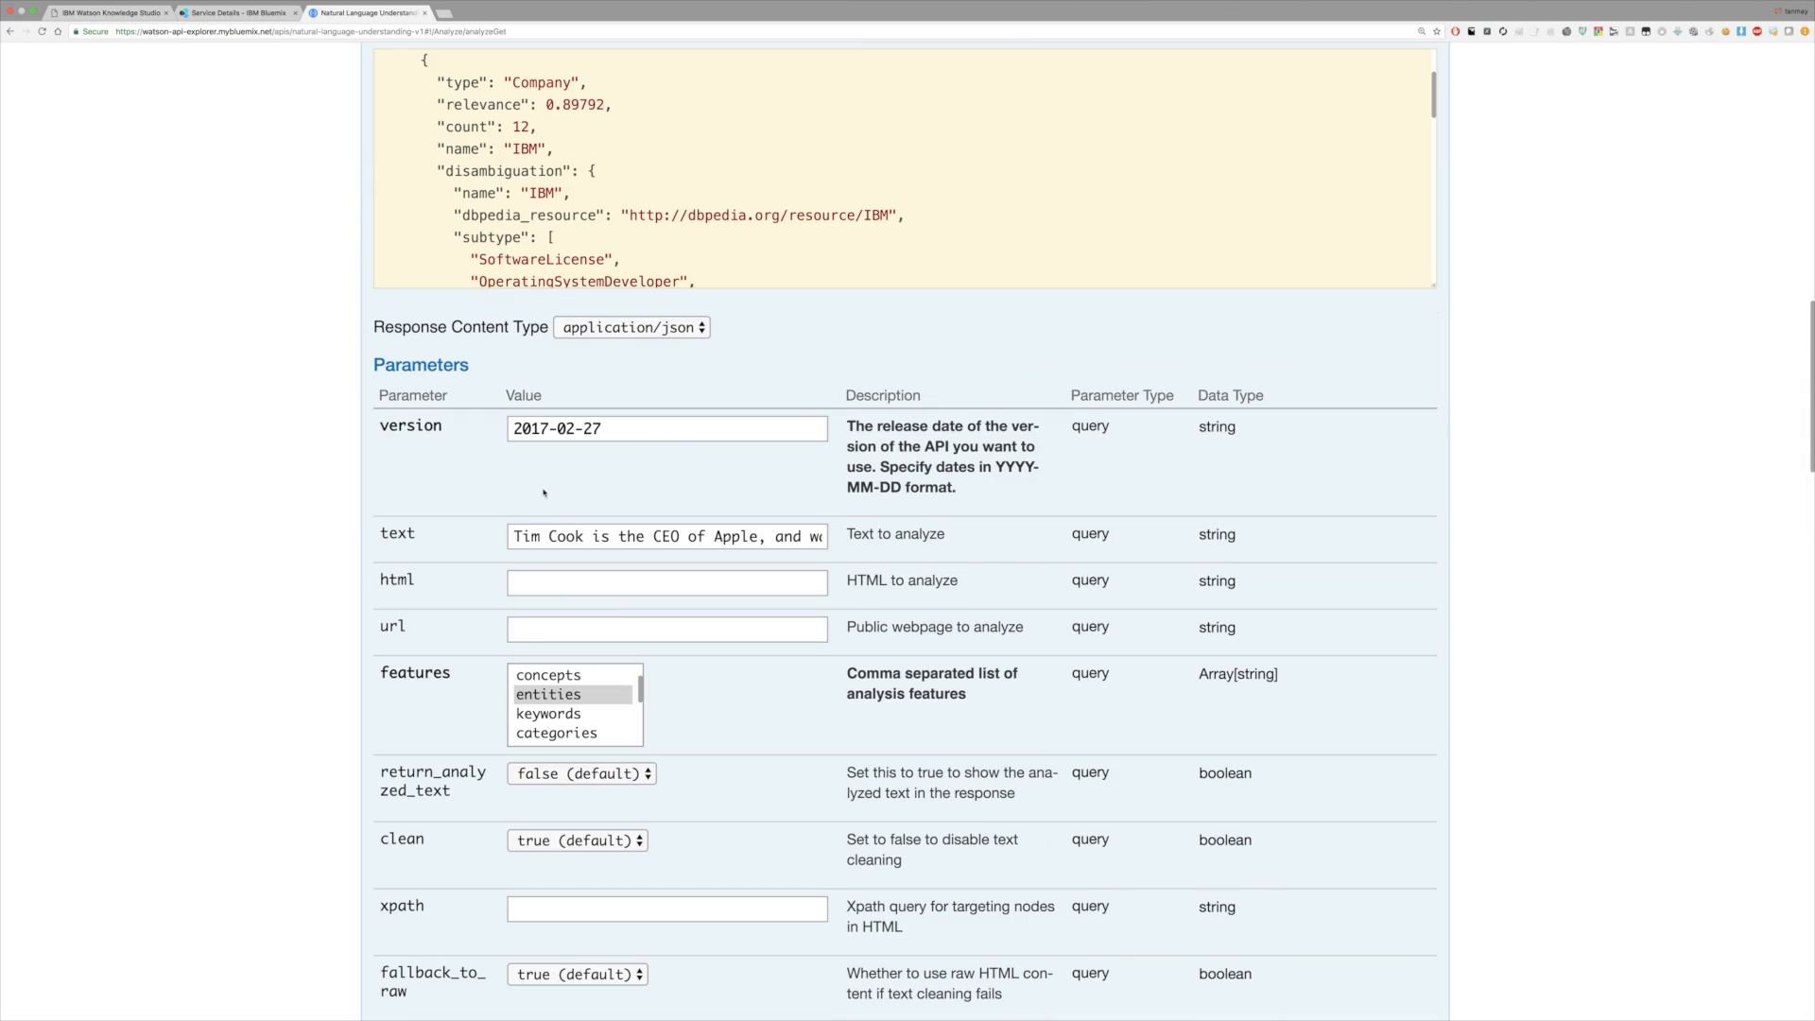
pyautogui.tripleClick(558, 532)
pyautogui.hscroll(2, 554, 536)
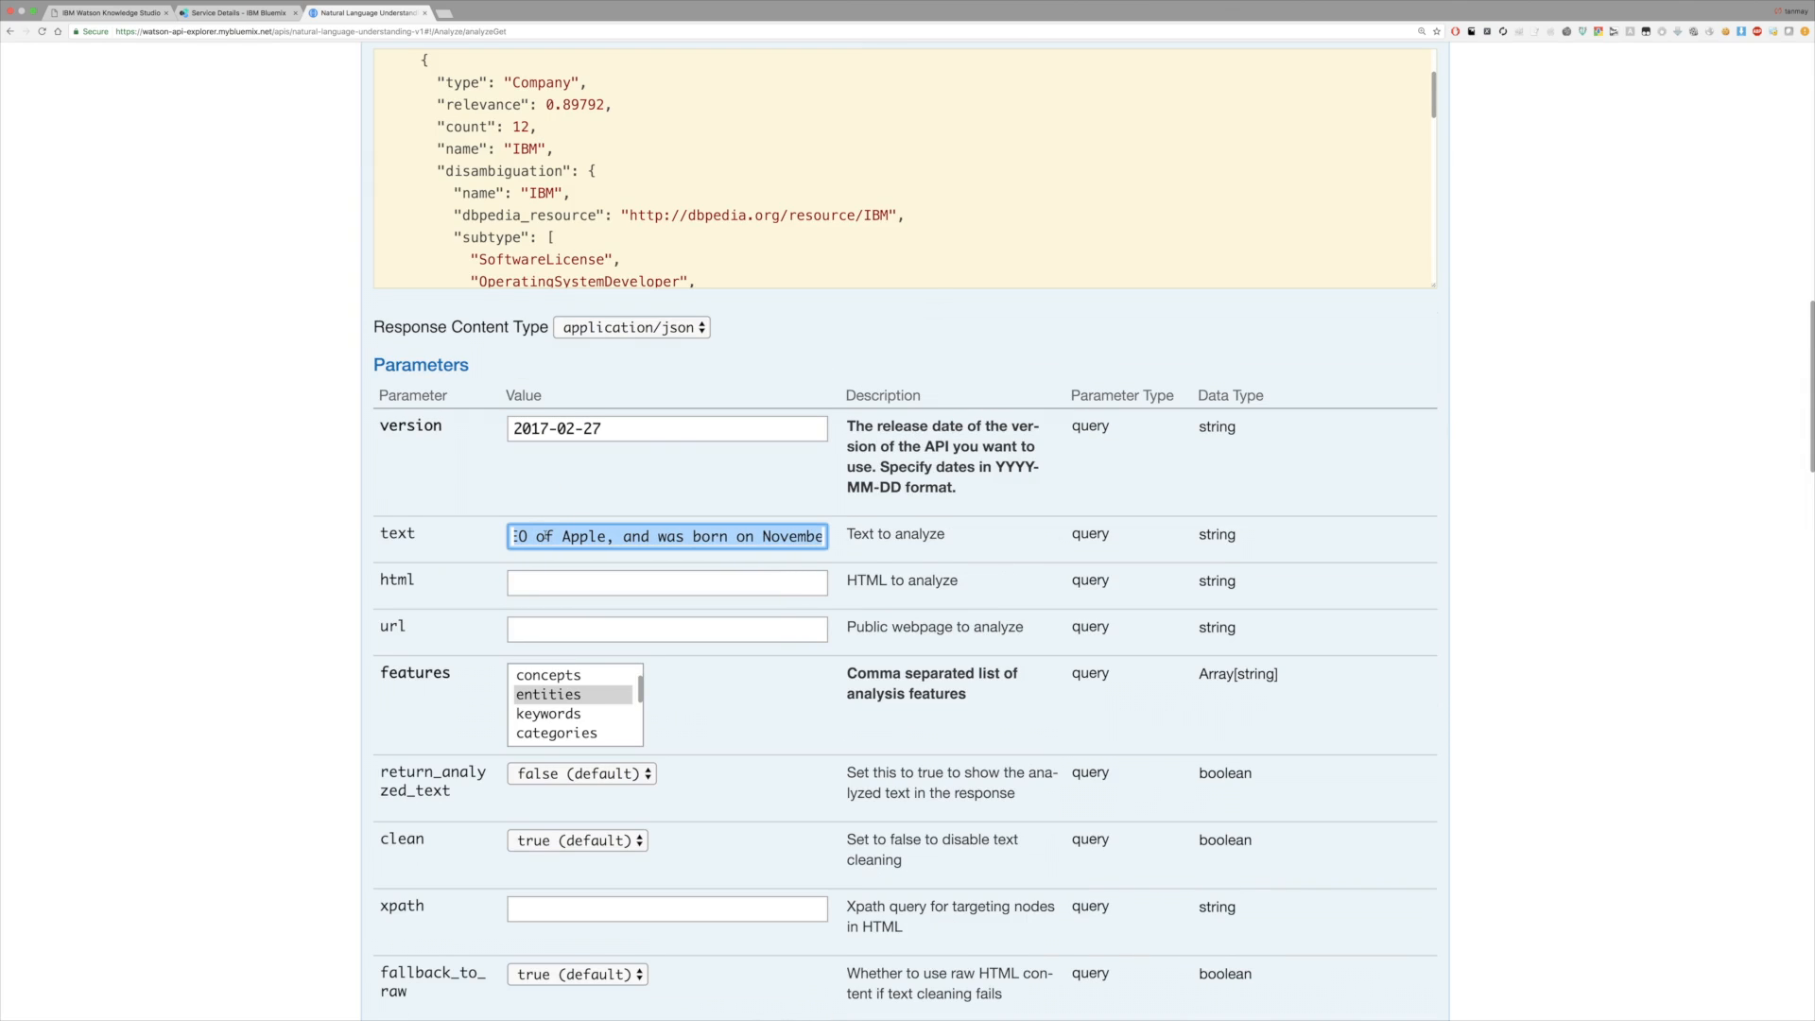
pyautogui.hscroll(2, 554, 536)
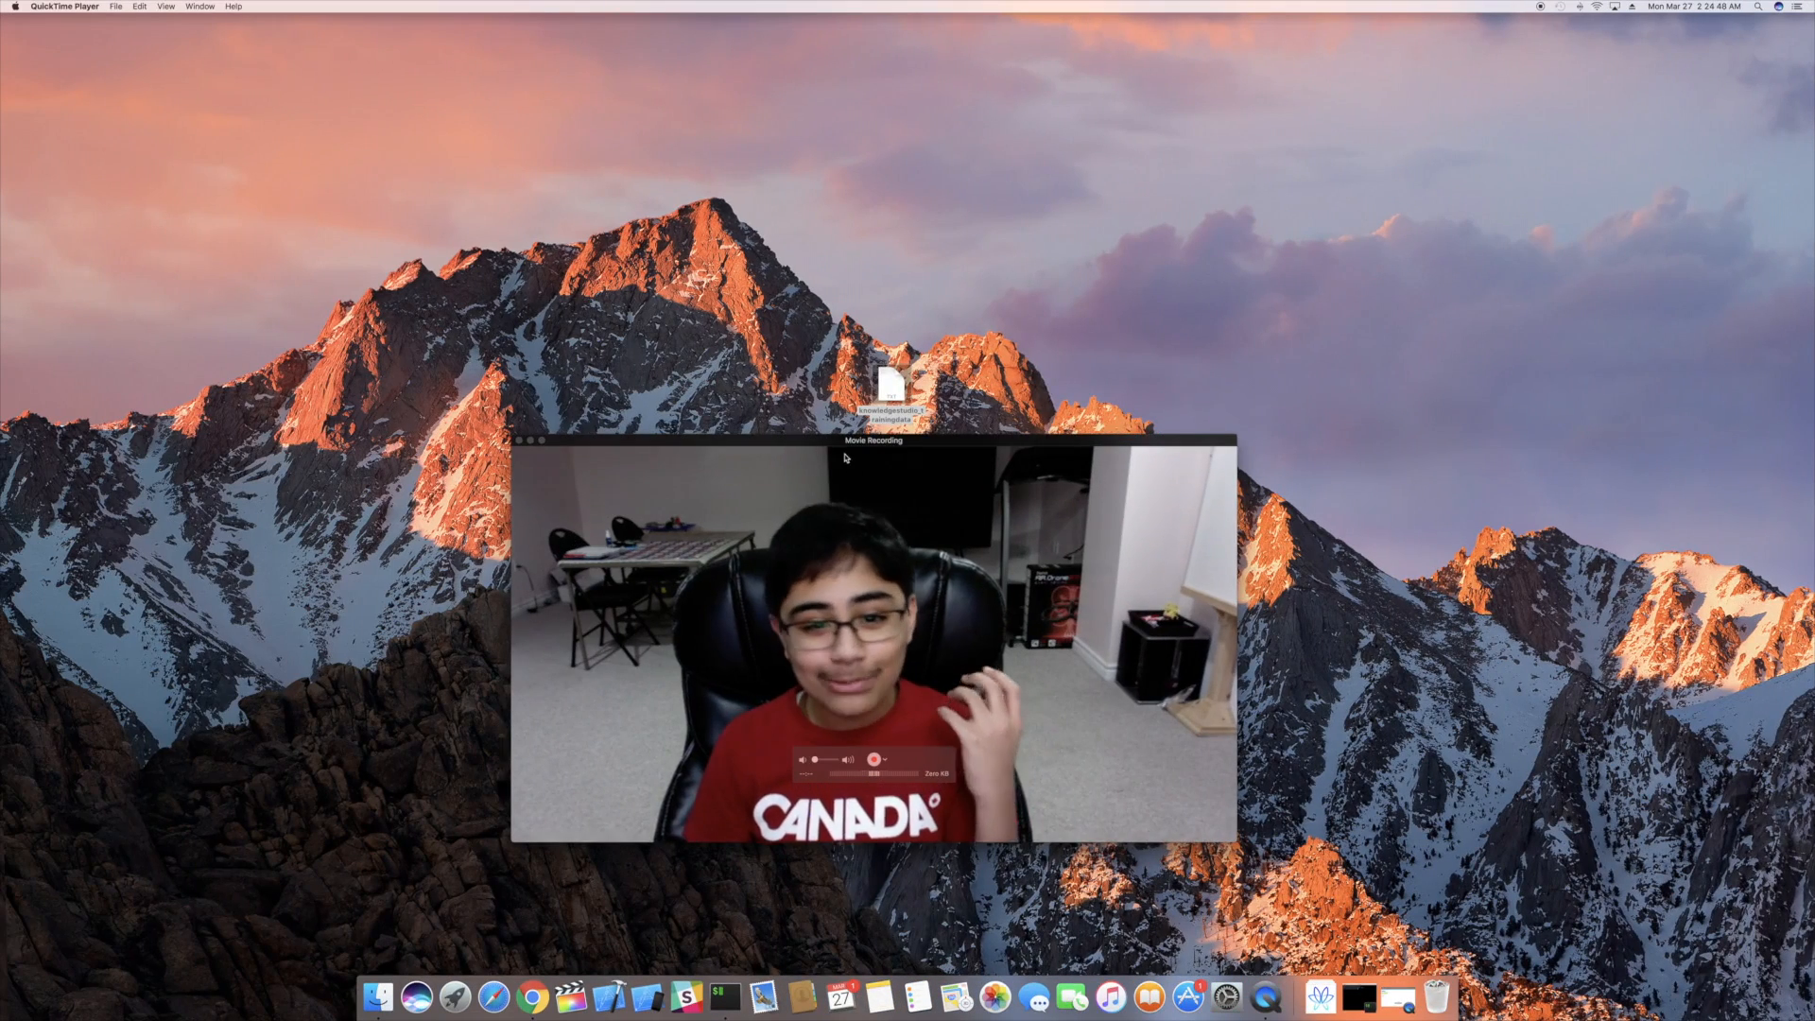
pyautogui.moveTo(847, 441); pyautogui.dragTo(866, 268)
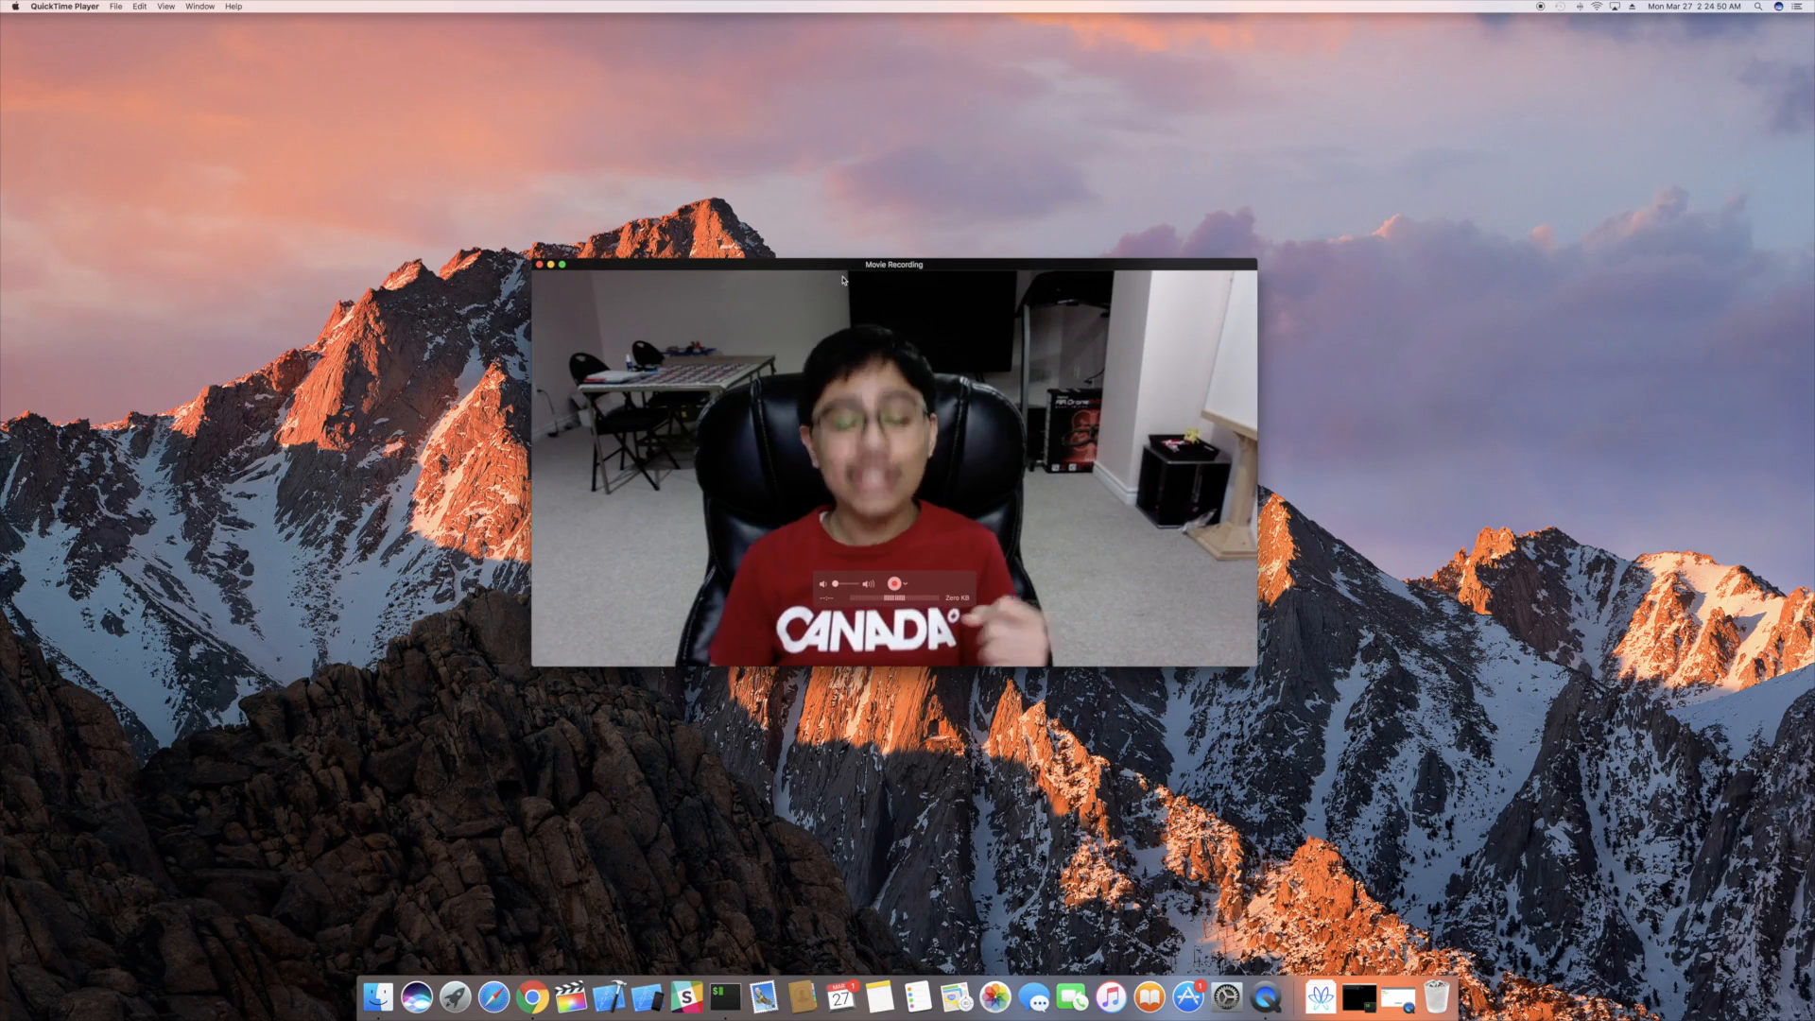